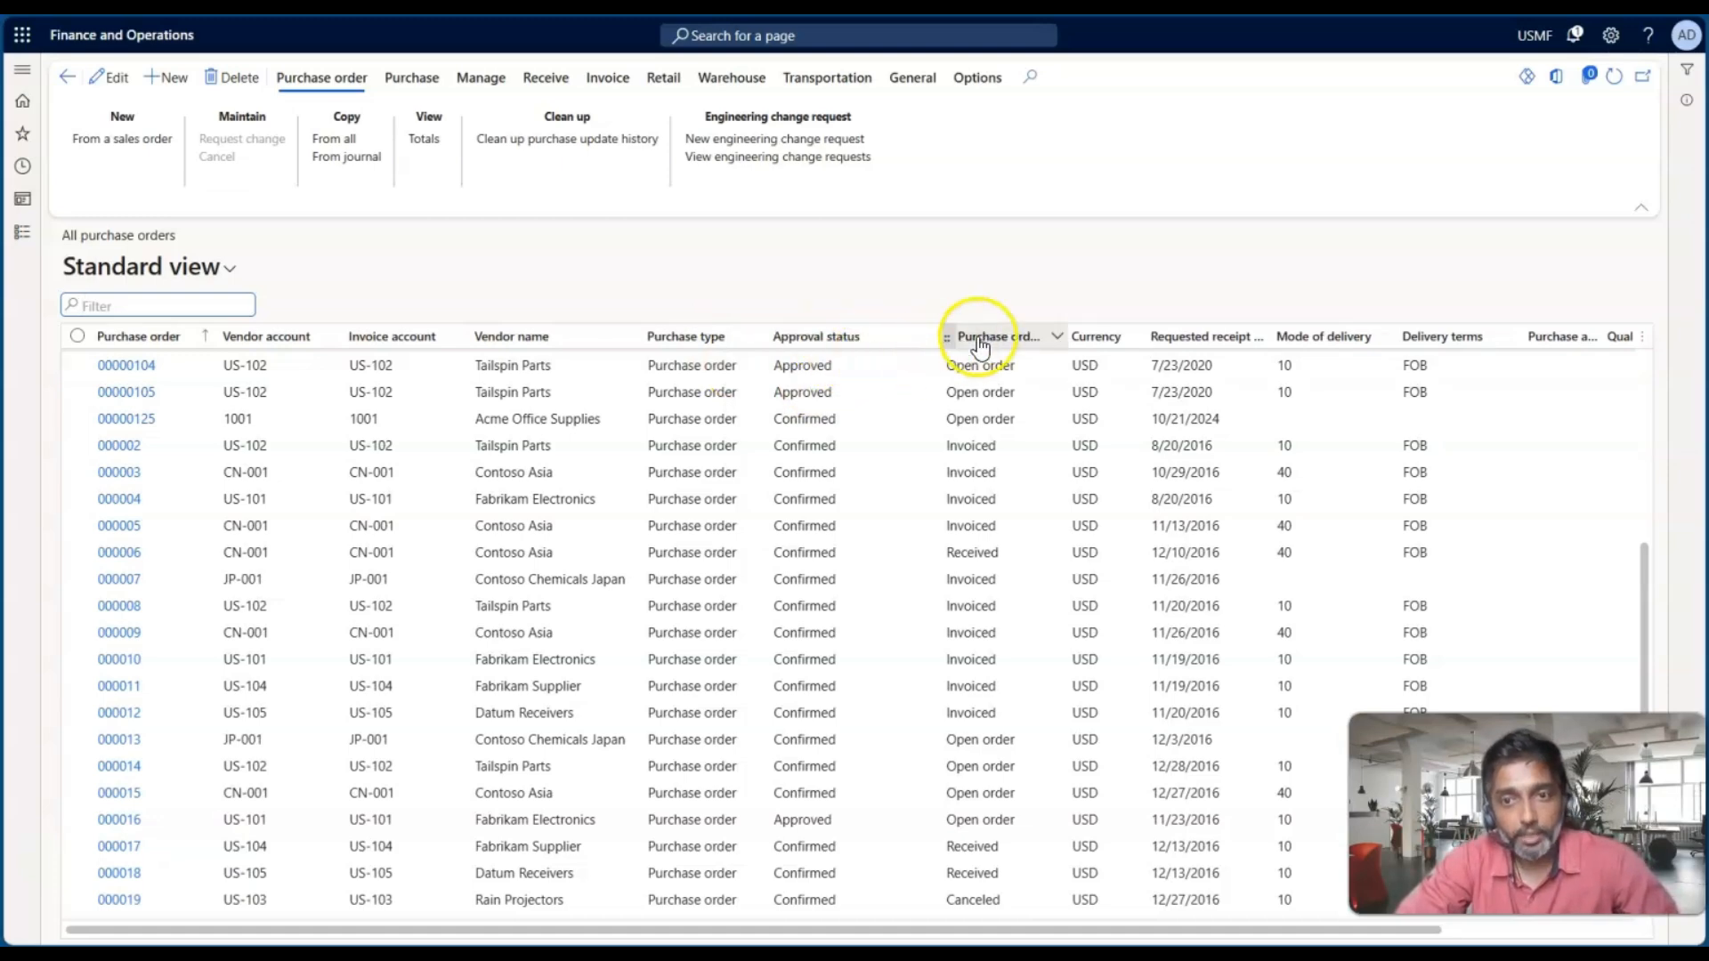
Step: Widen the Purchase order status column to fit its full heading and consult the status definitions on the Purchase Orders slide
drag(1060, 335, 1140, 338)
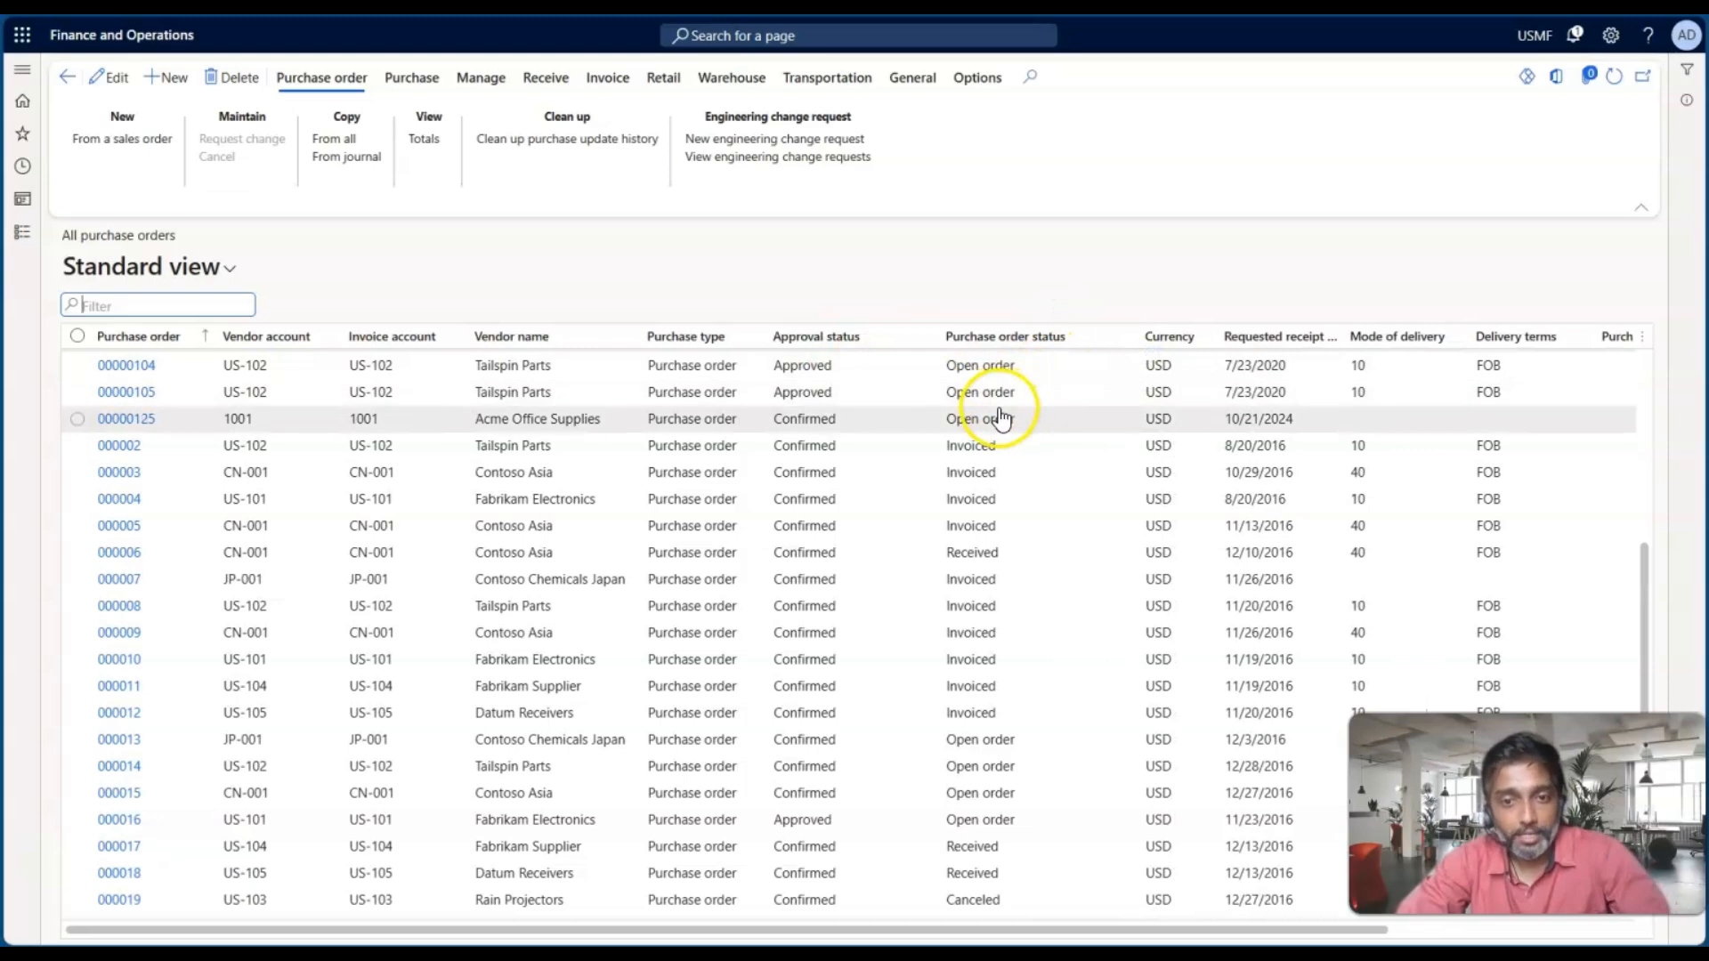
key(alt+Tab)
key(Left)
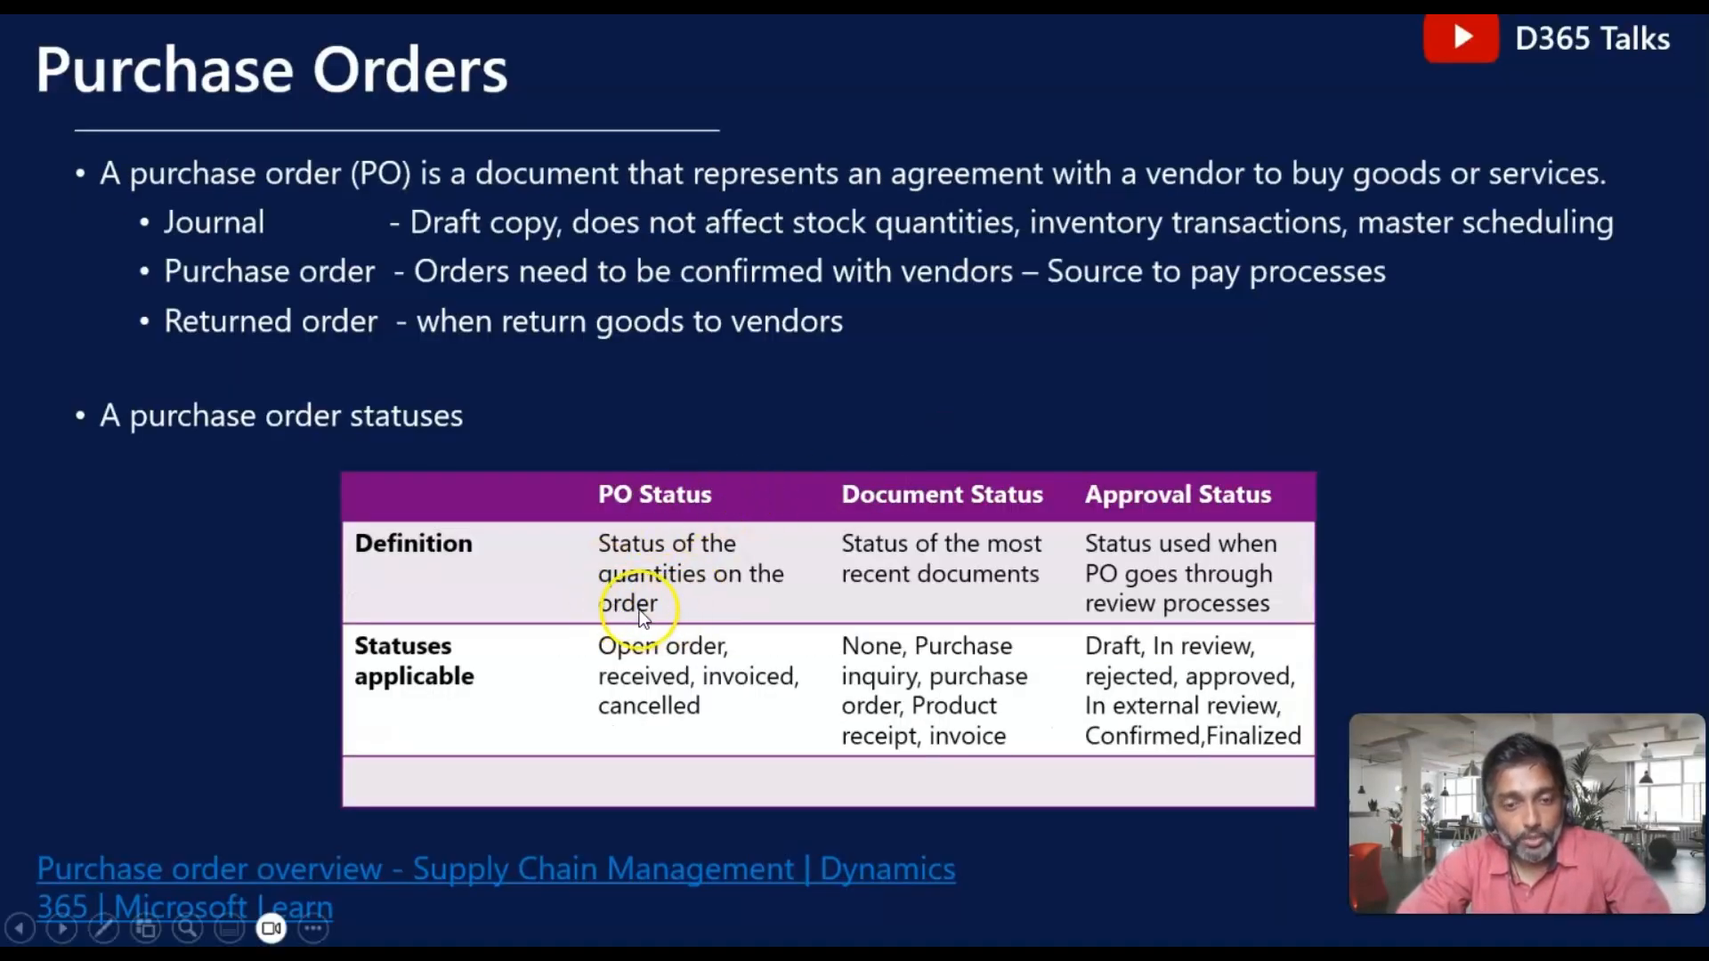
key(alt+Tab)
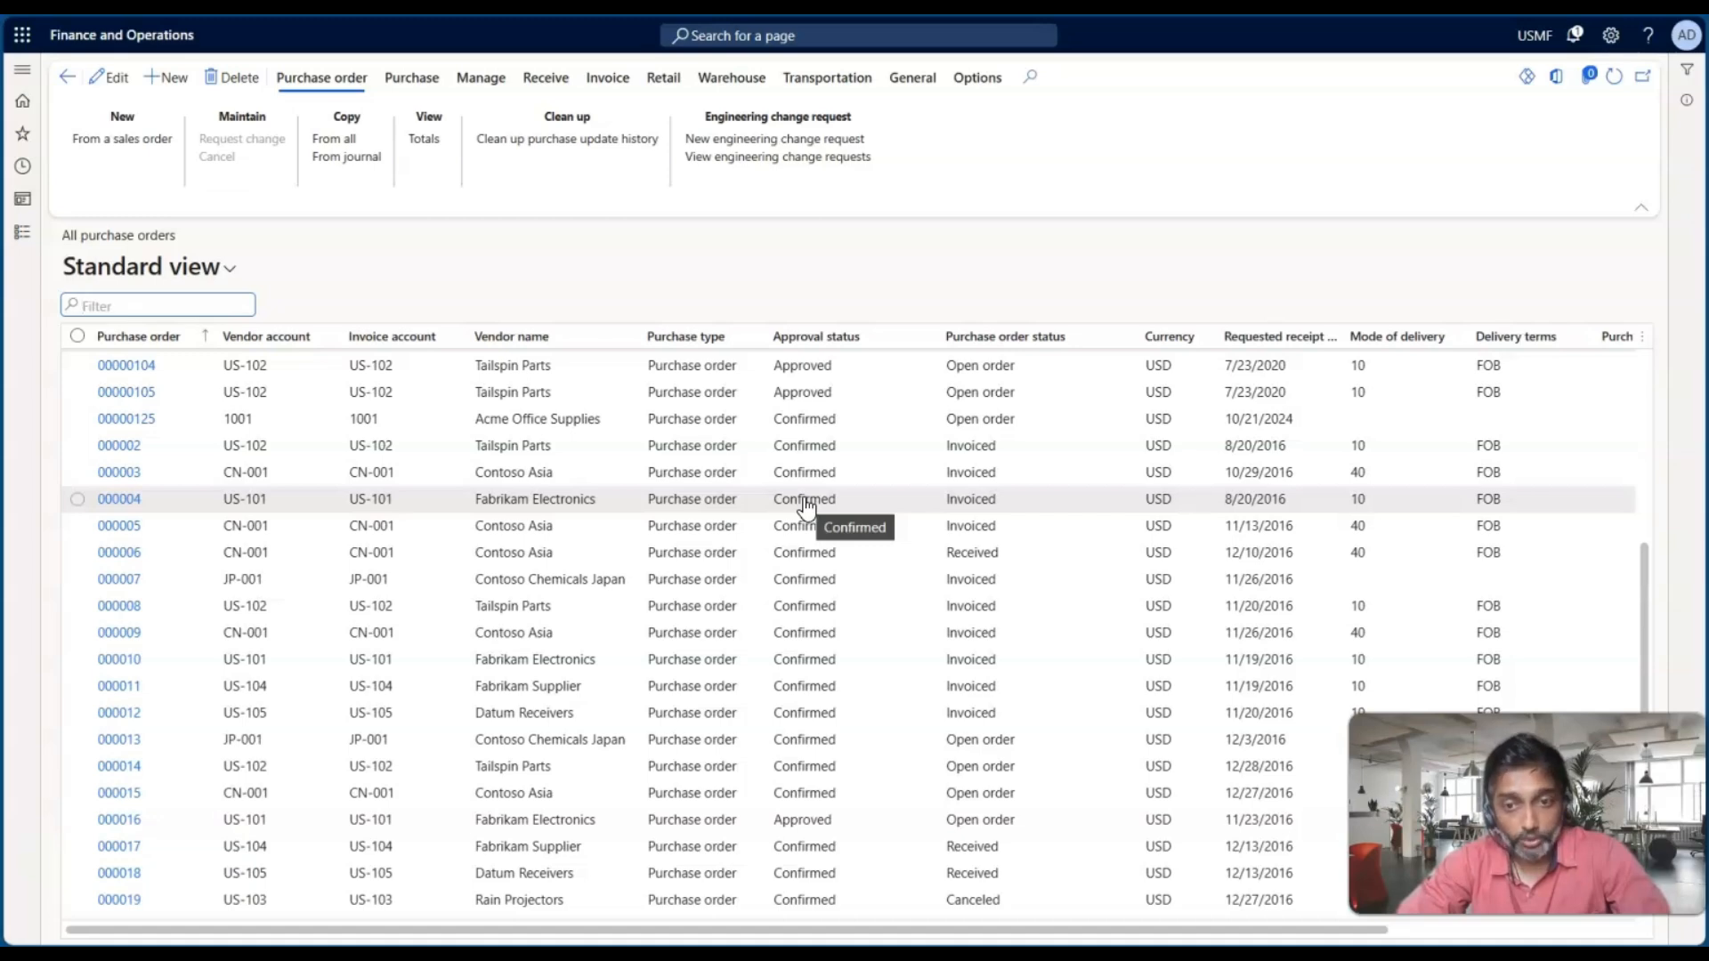
Step: Examine the remaining columns and rows of the All purchase orders list for status information
scroll(1046, 505, right, 1)
scroll(1047, 504, right, 3)
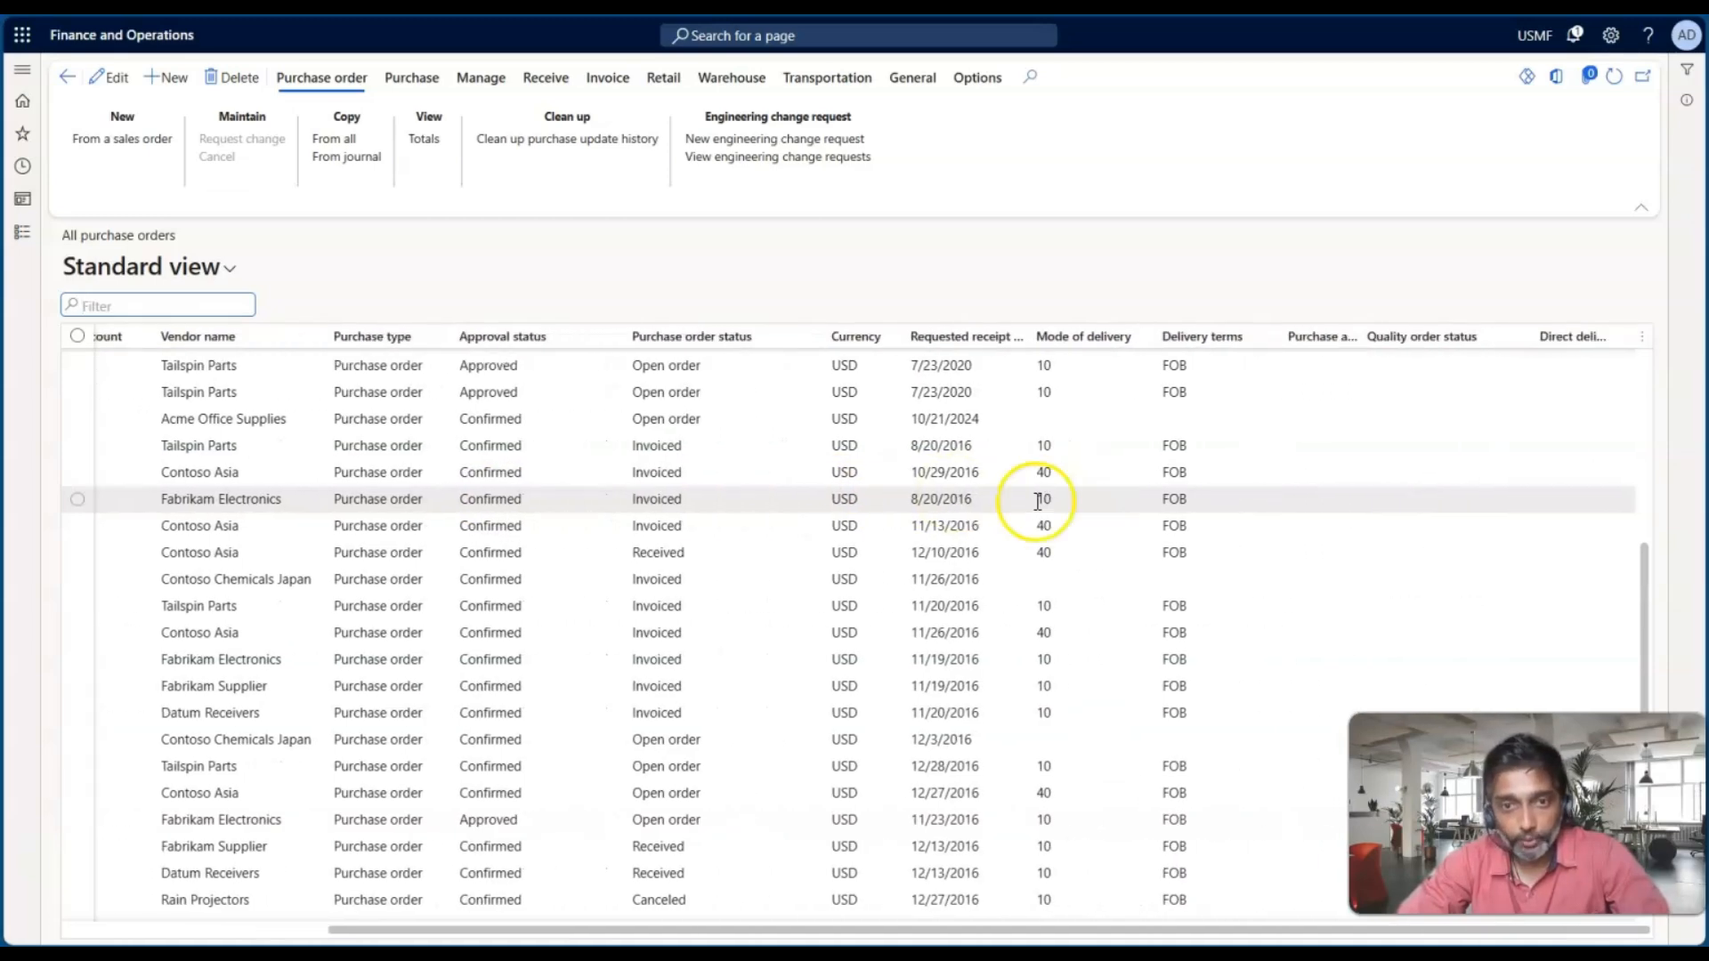
click(912, 530)
scroll(671, 564, left, 4)
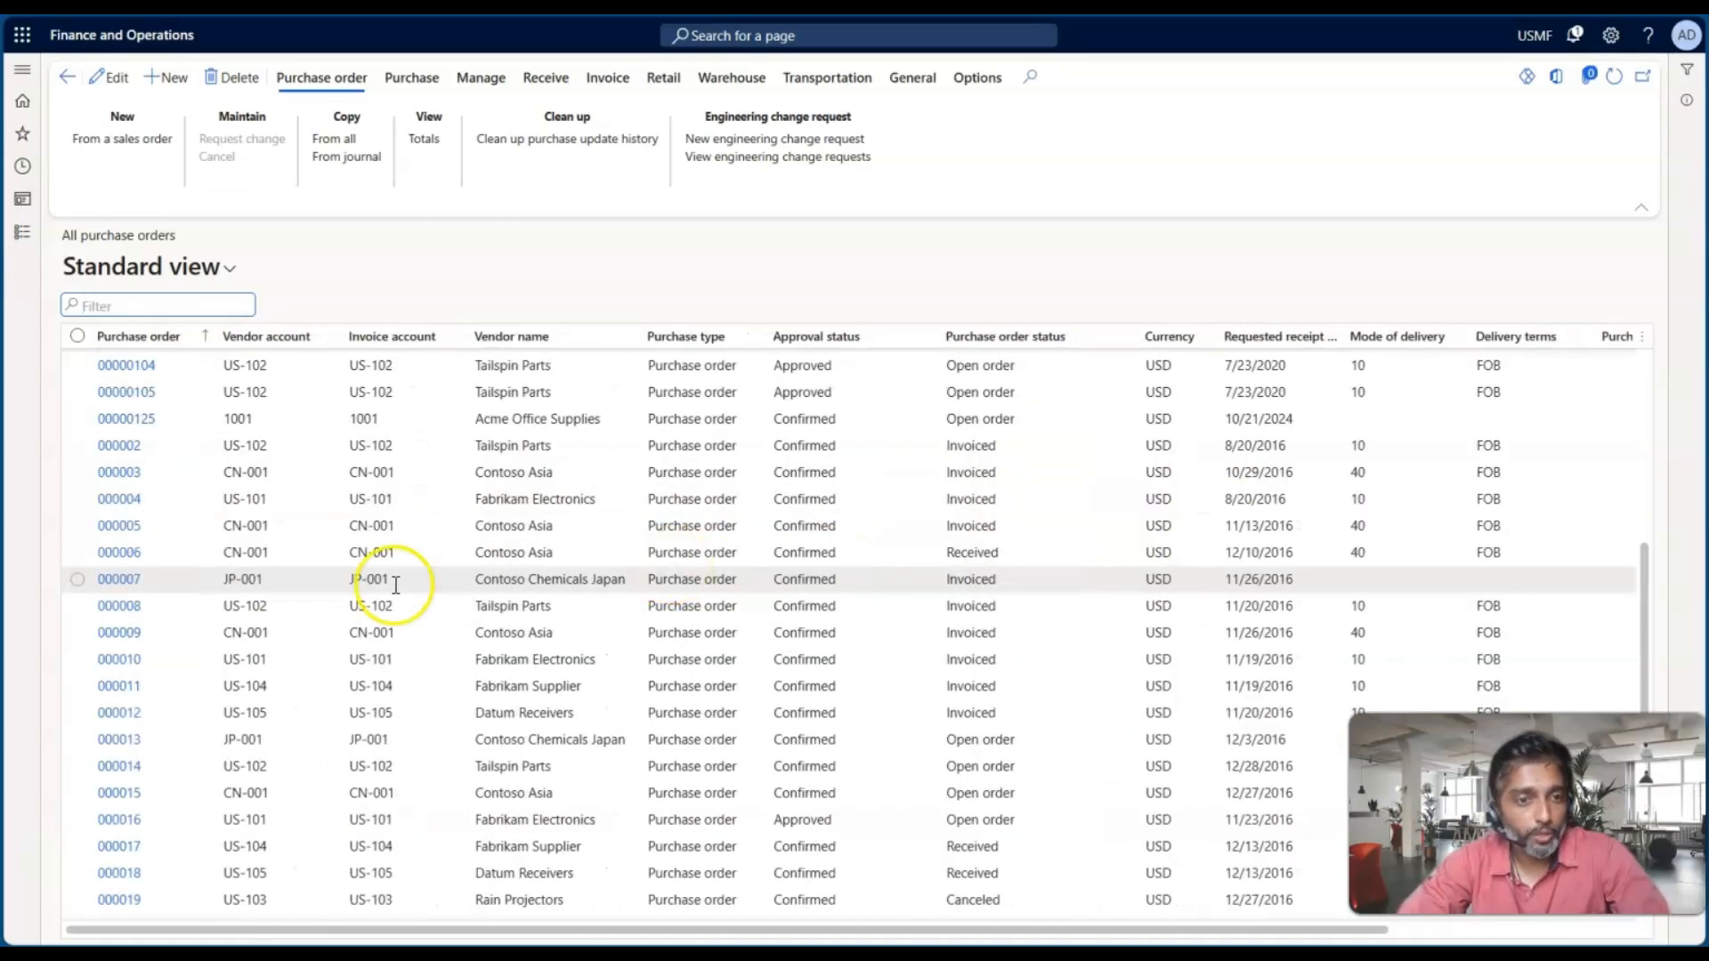
scroll(352, 660, up, 2)
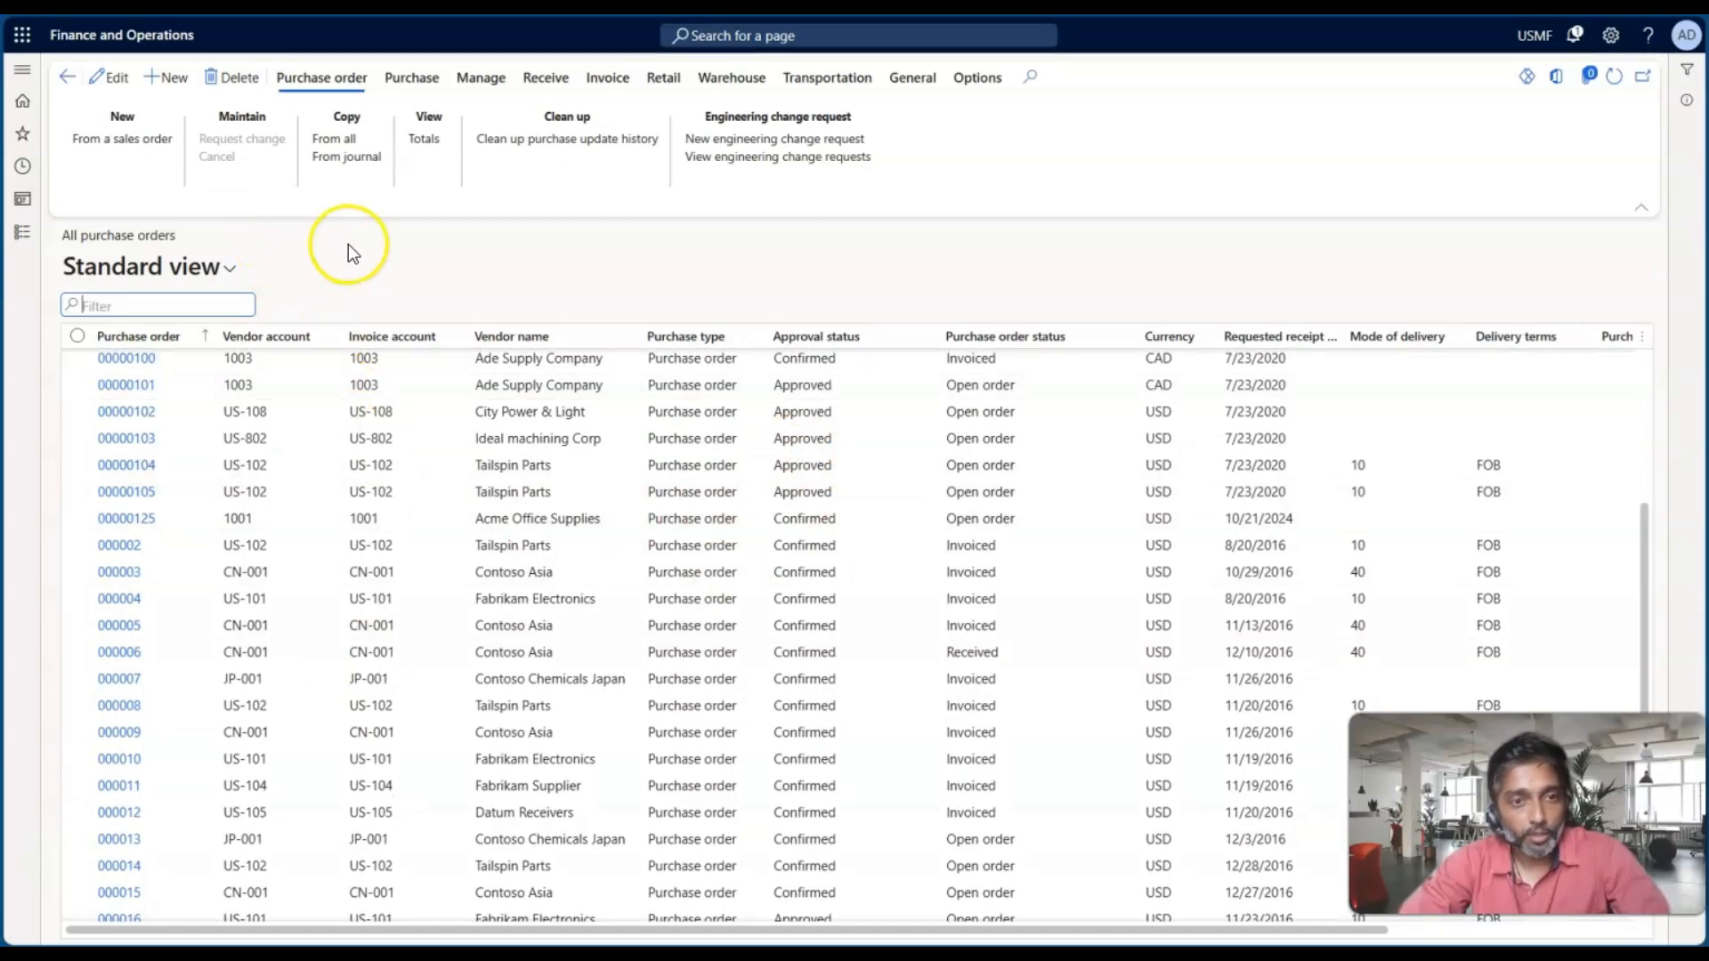
click(173, 76)
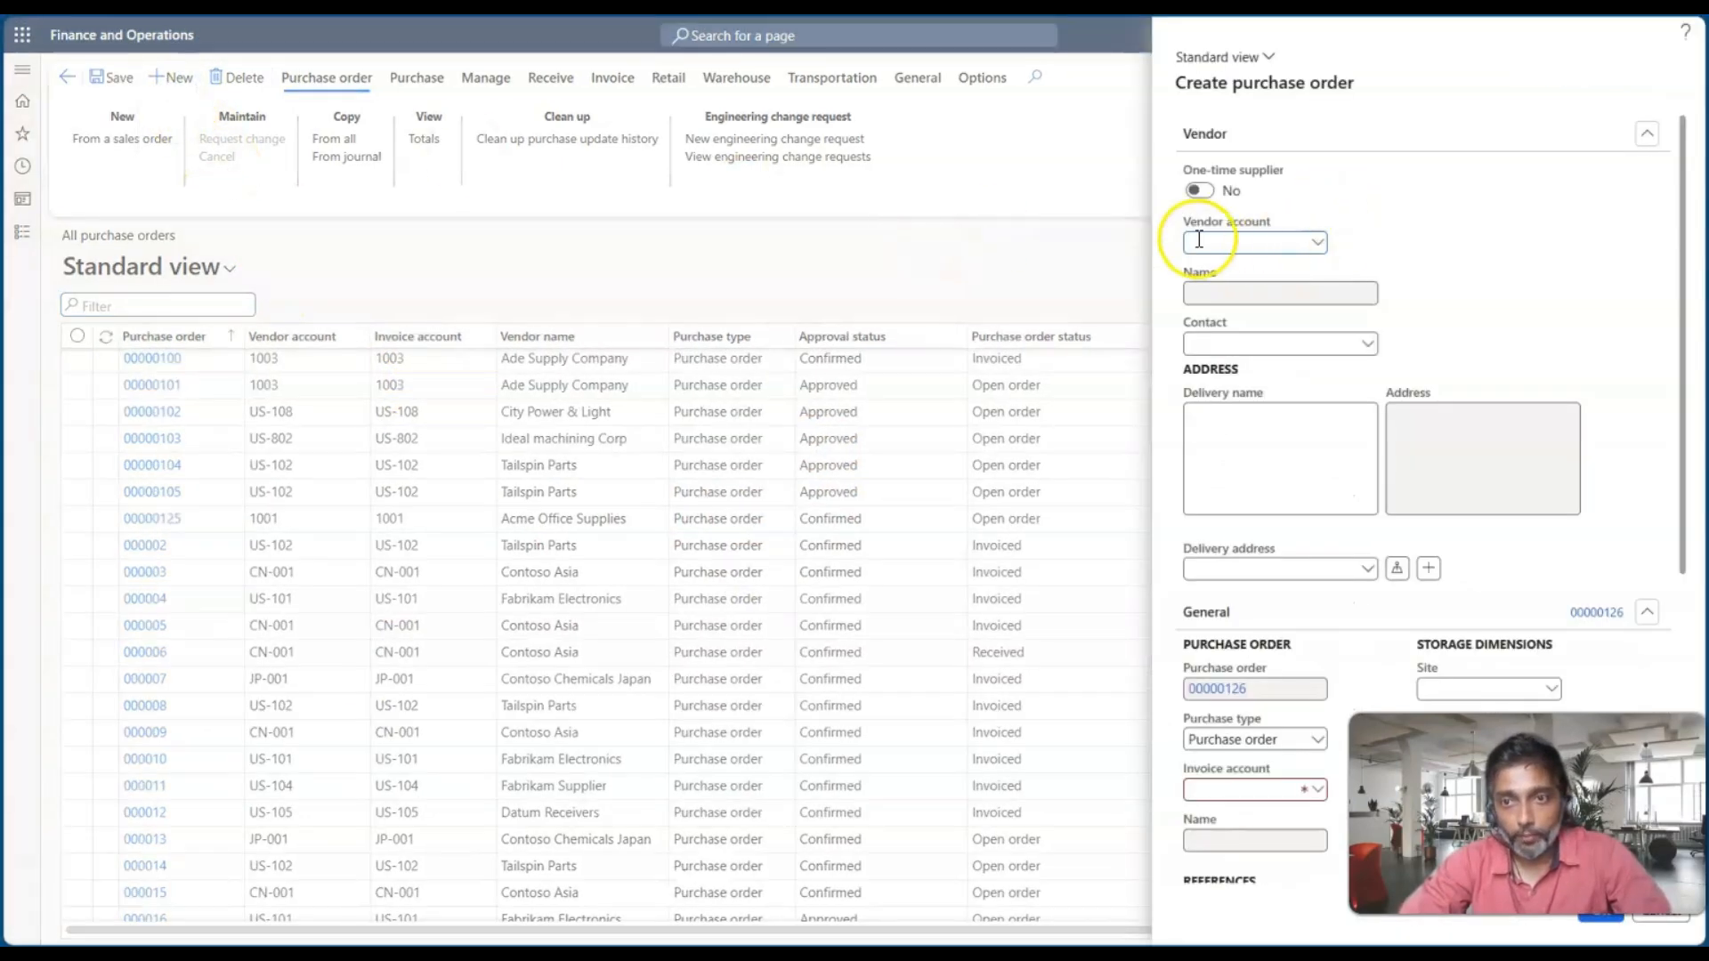
click(1317, 242)
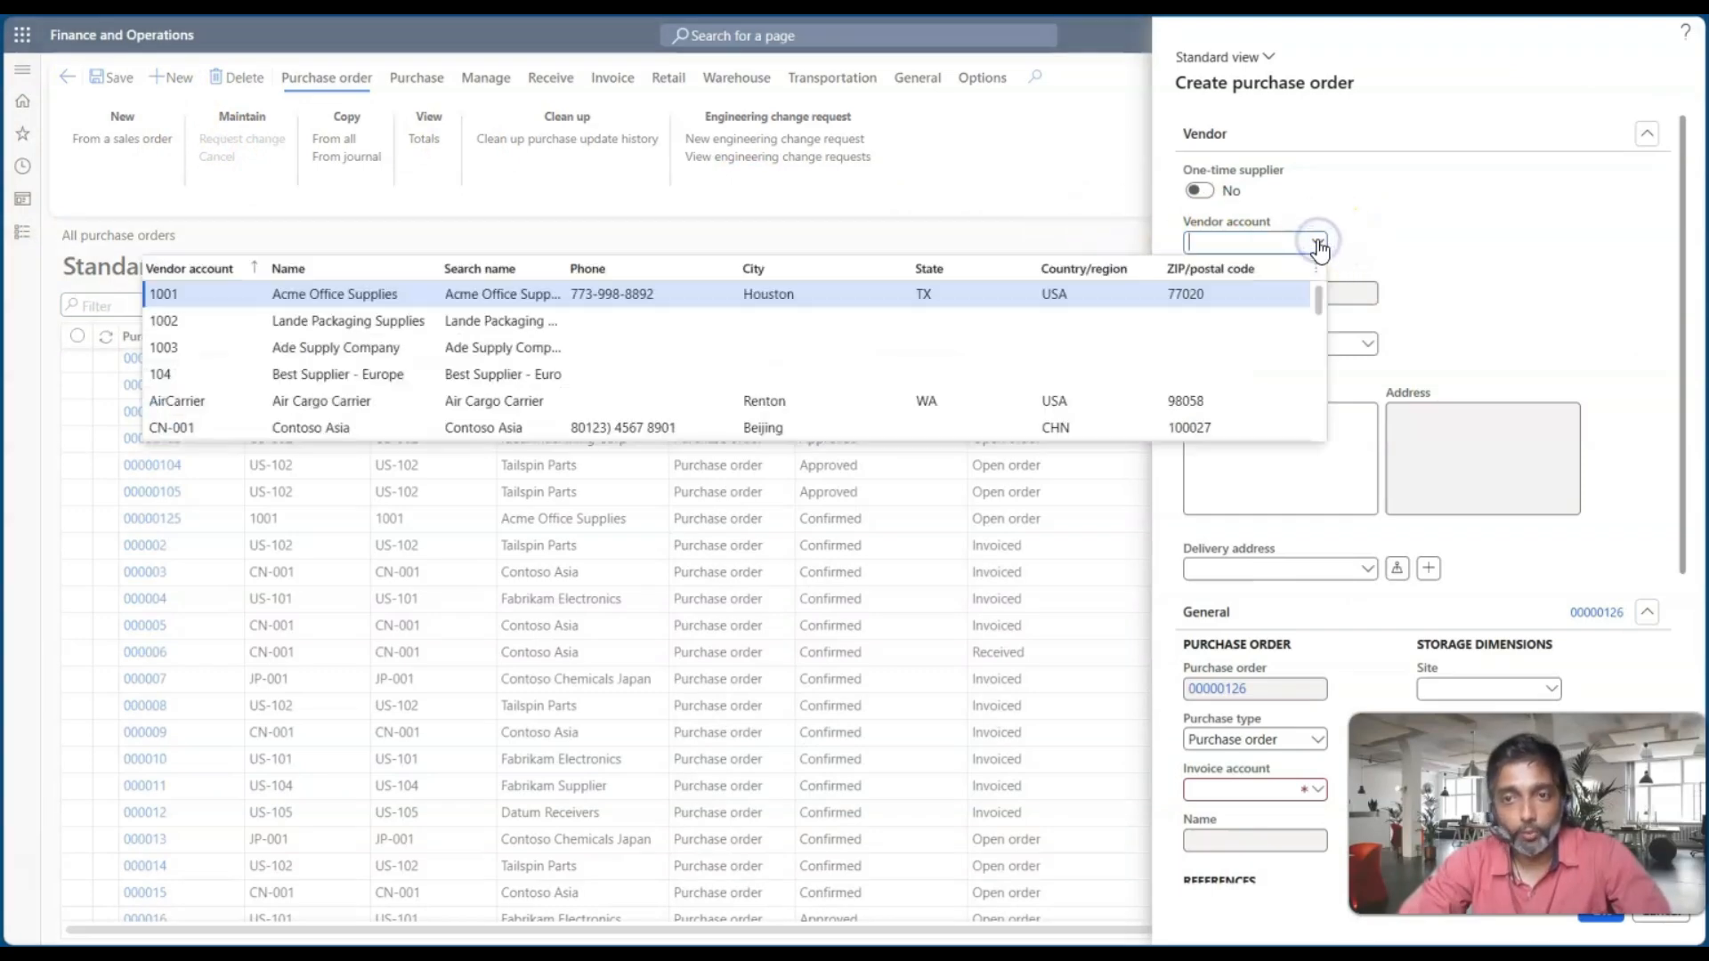
click(1023, 296)
scroll(1488, 427, down, 4)
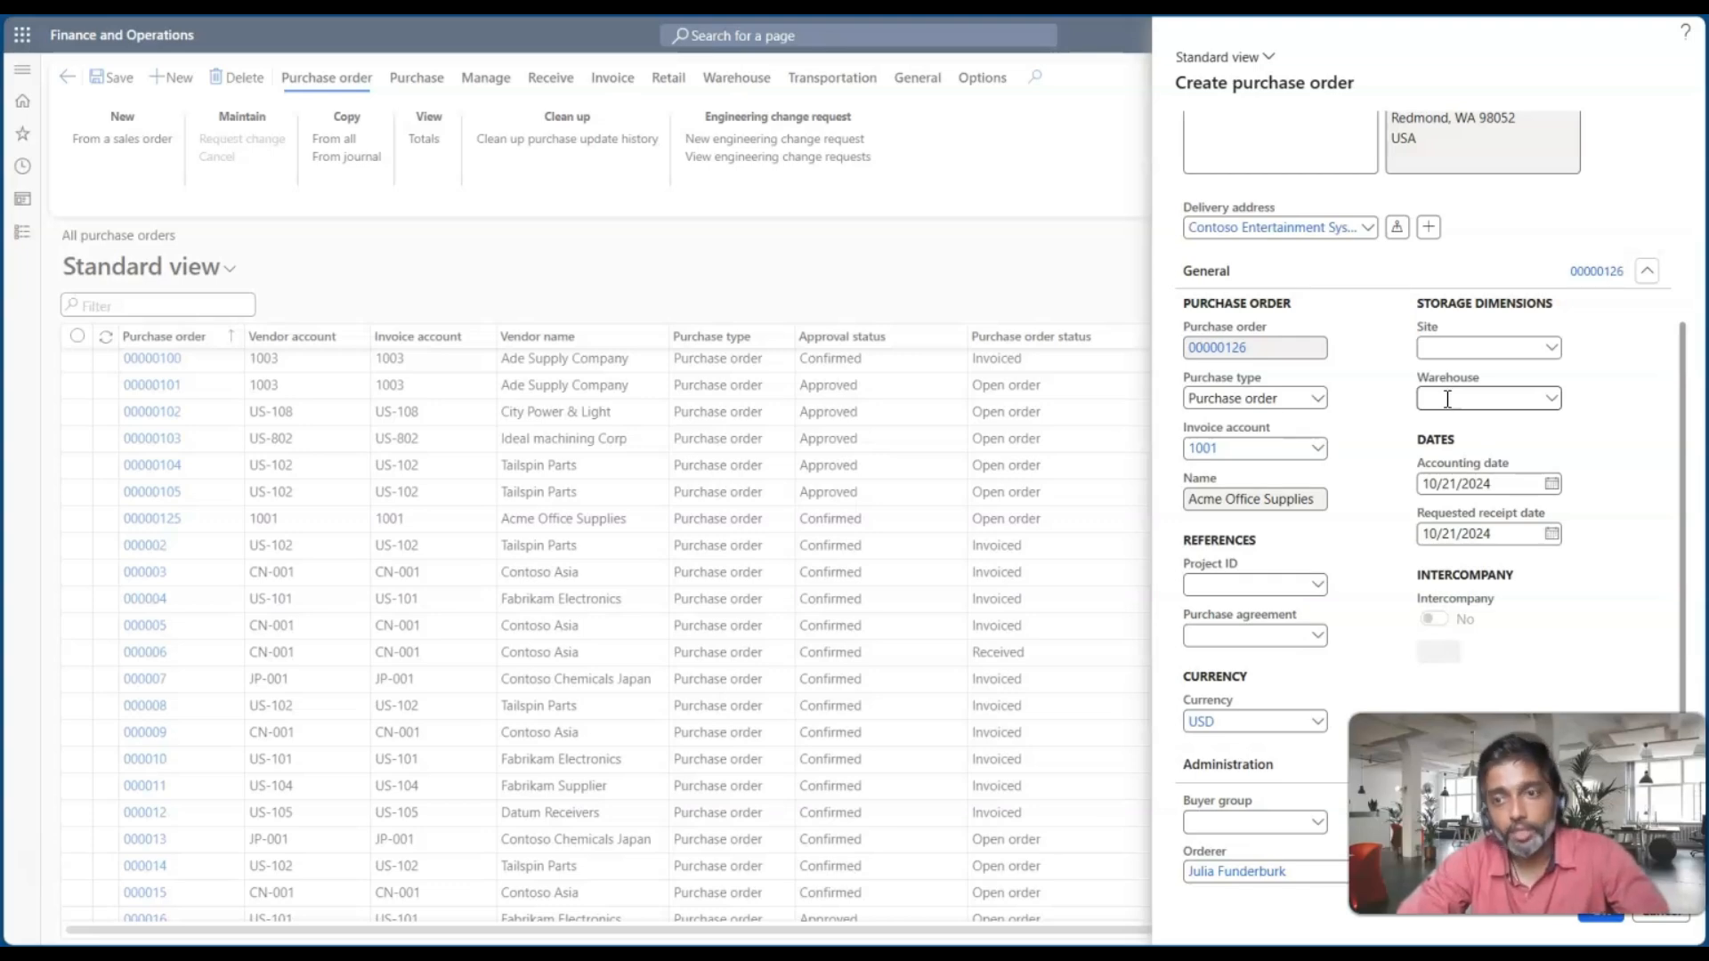
click(1553, 400)
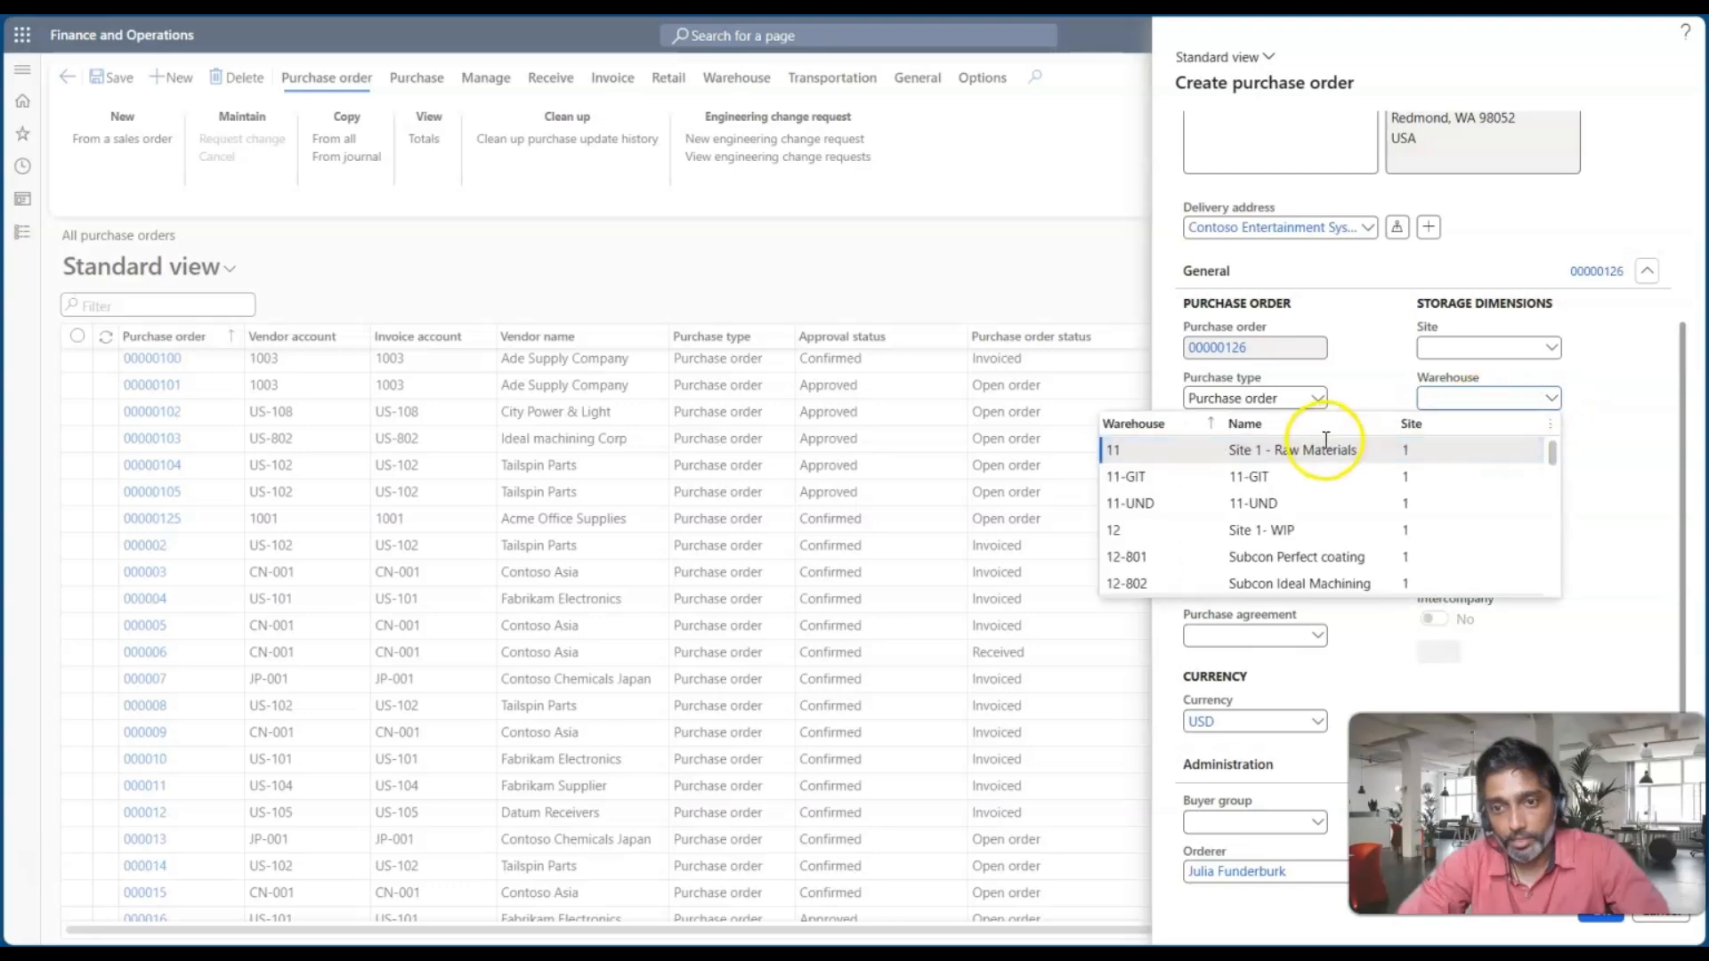
click(1316, 447)
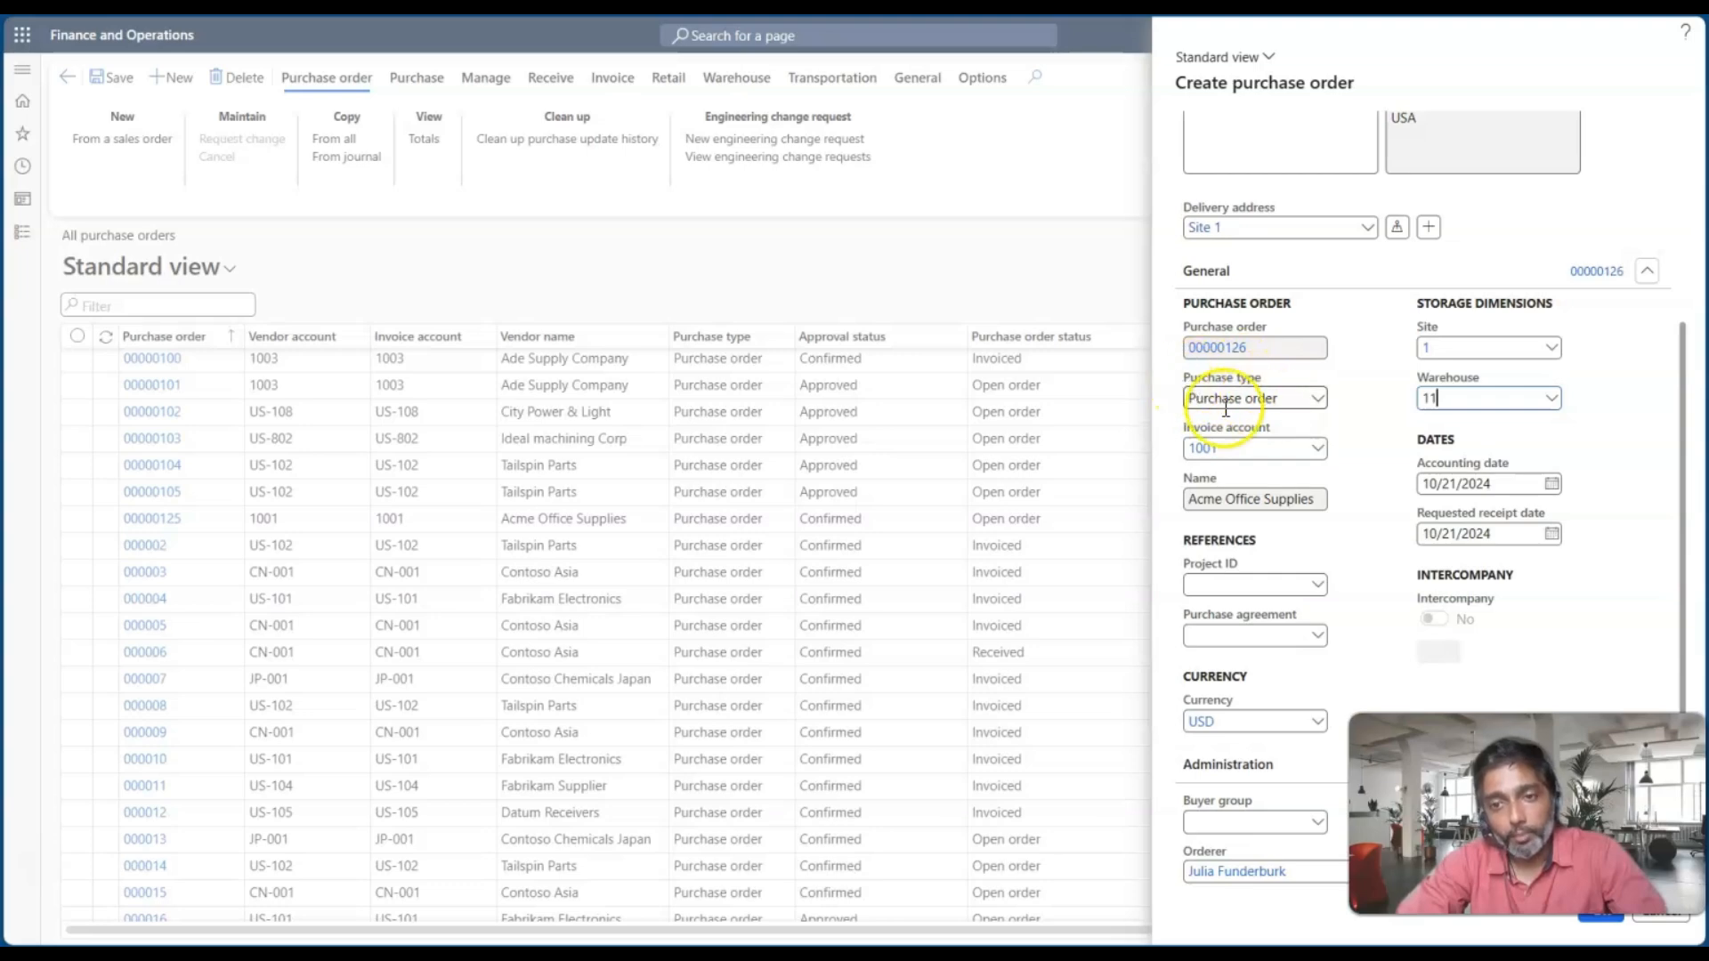
click(1317, 405)
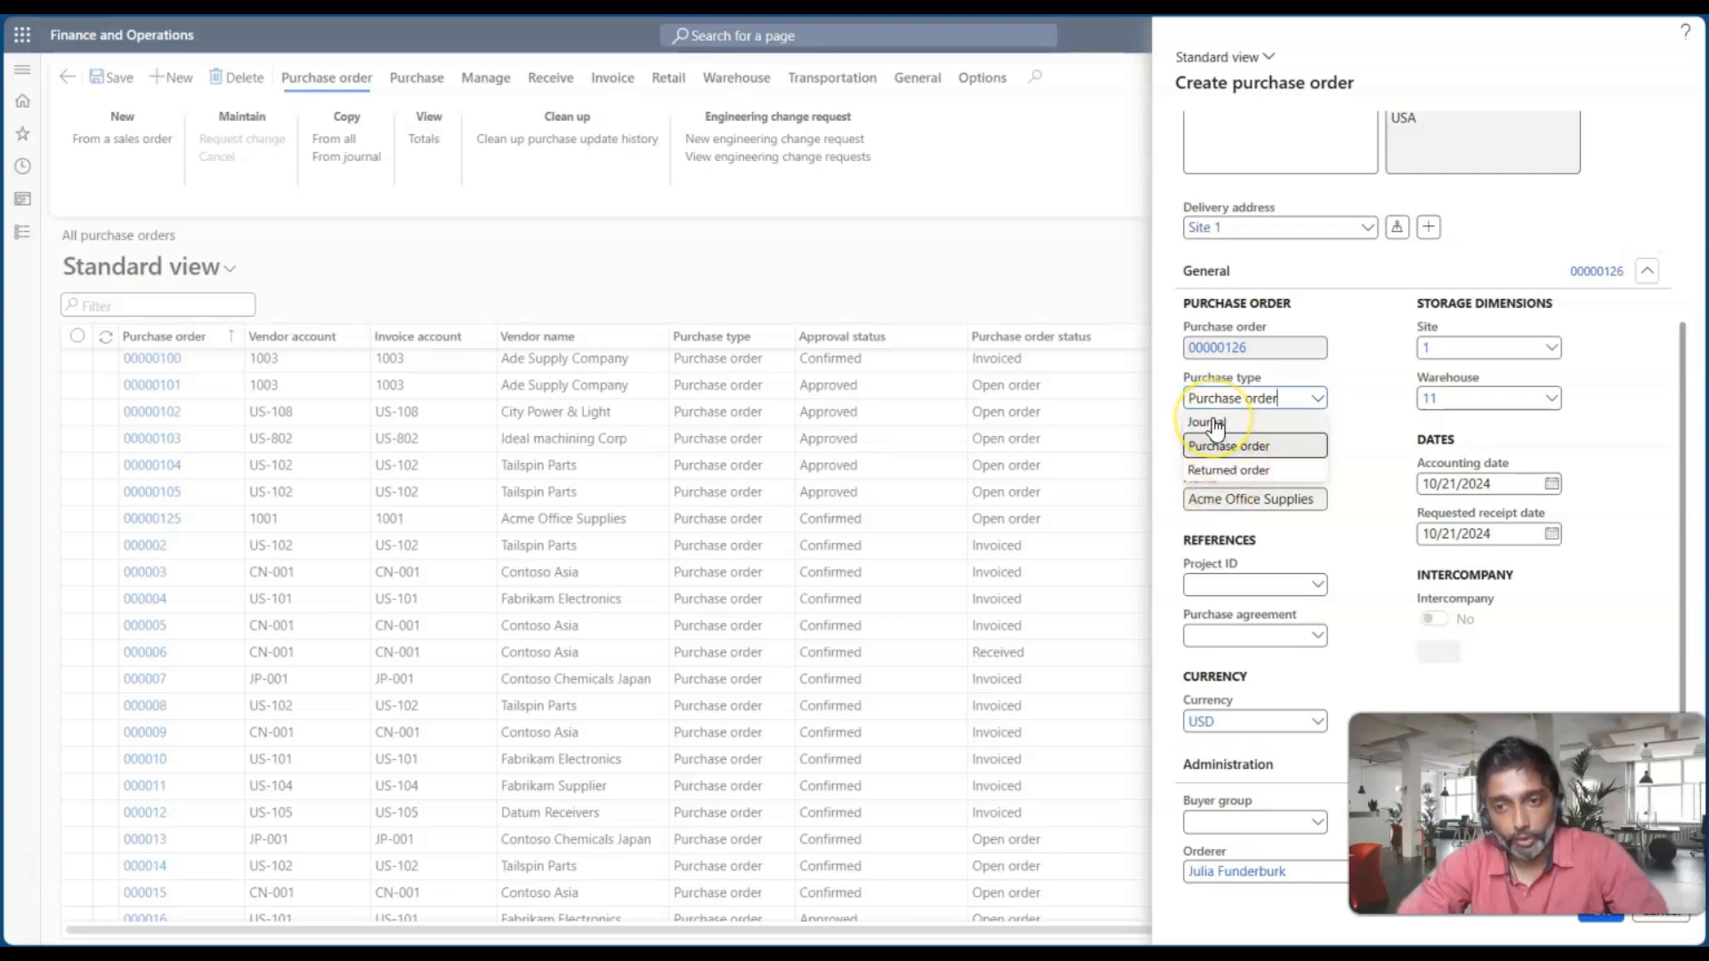
key(Escape)
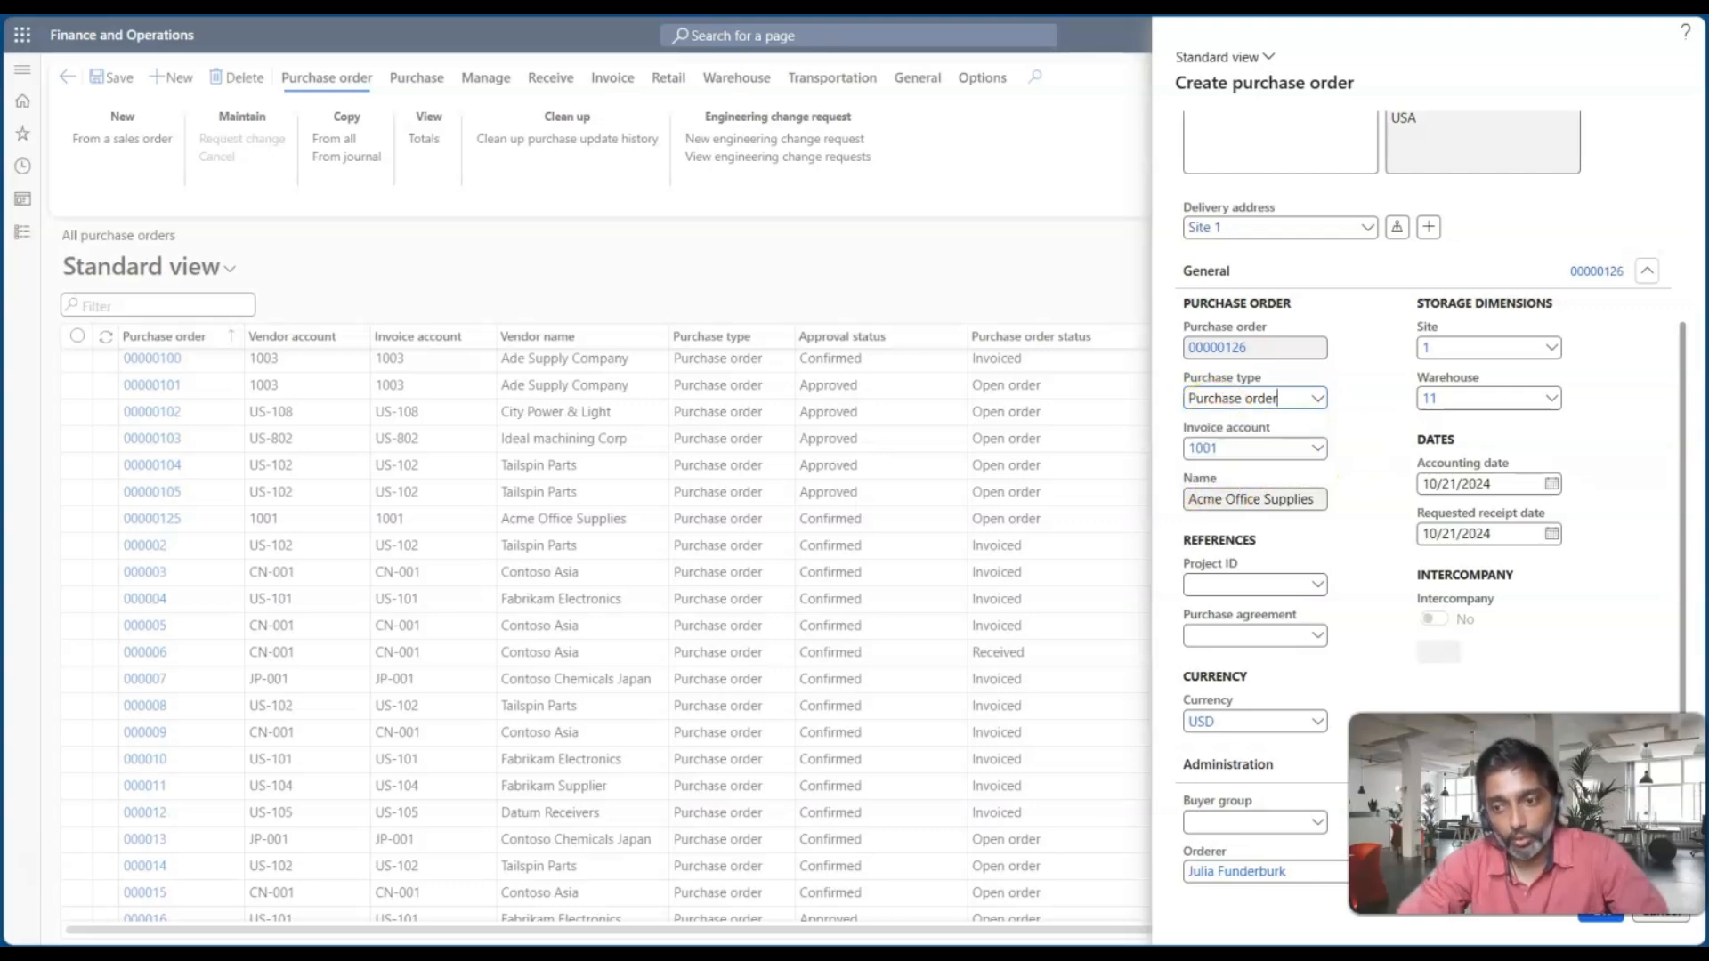
click(1664, 928)
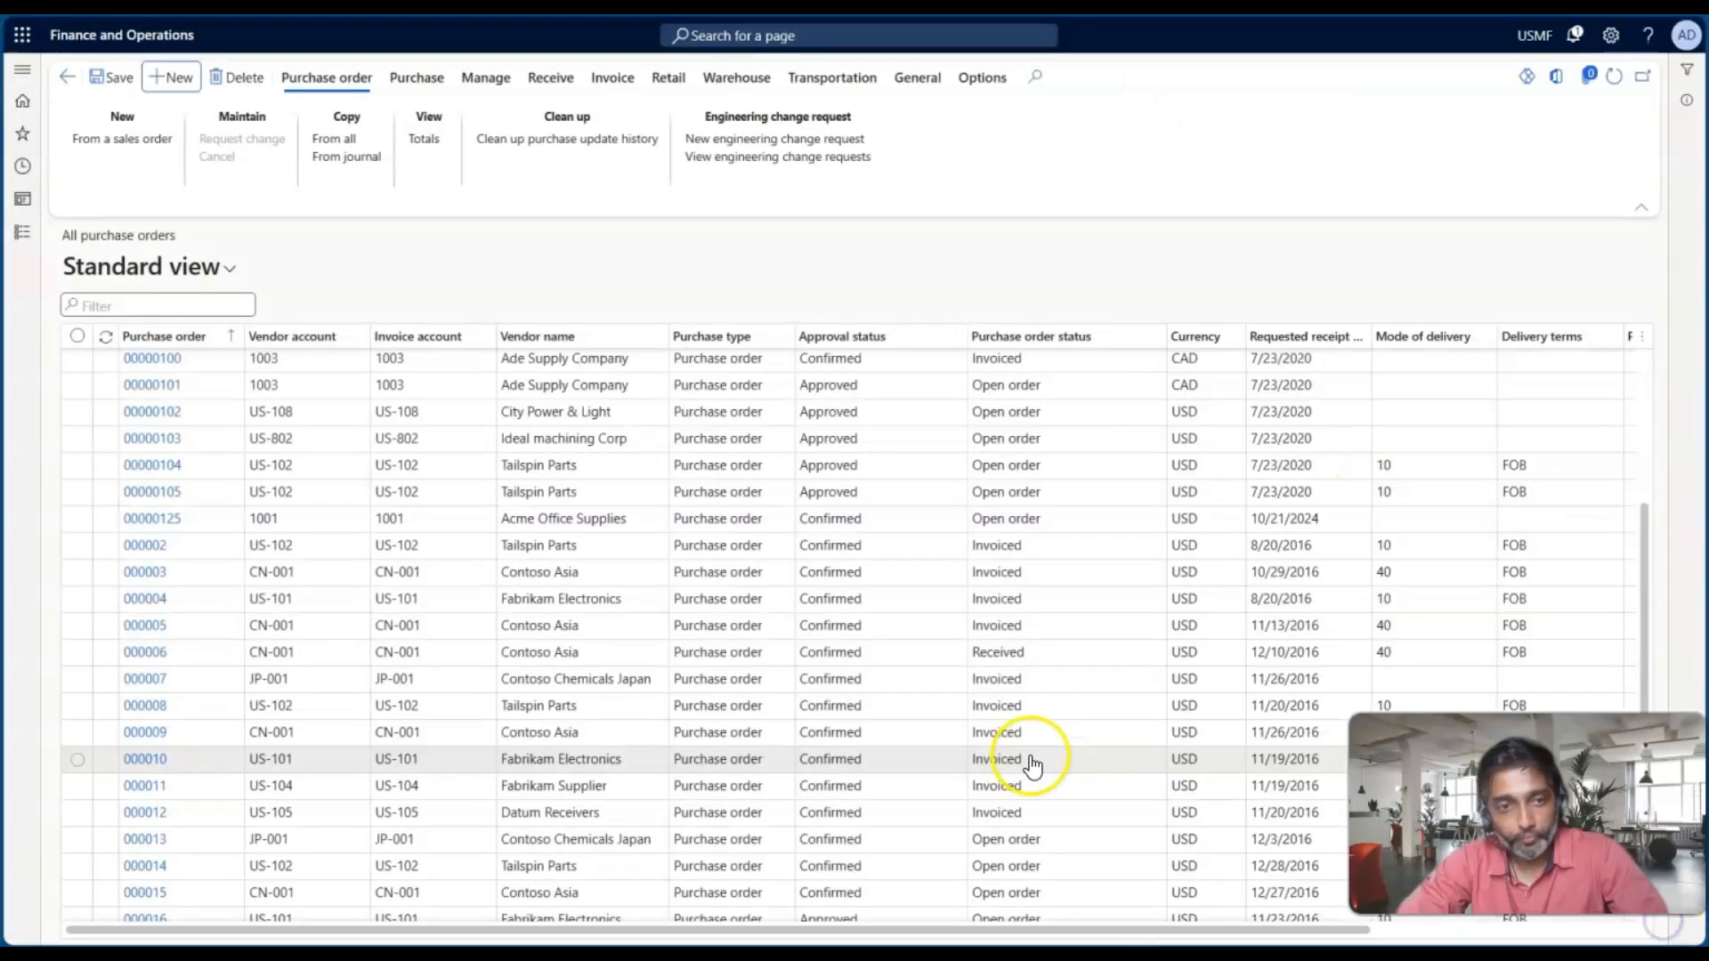
Step: Set the default purchase type to Journal in the Procurement and sourcing parameters and save the change
click(22, 231)
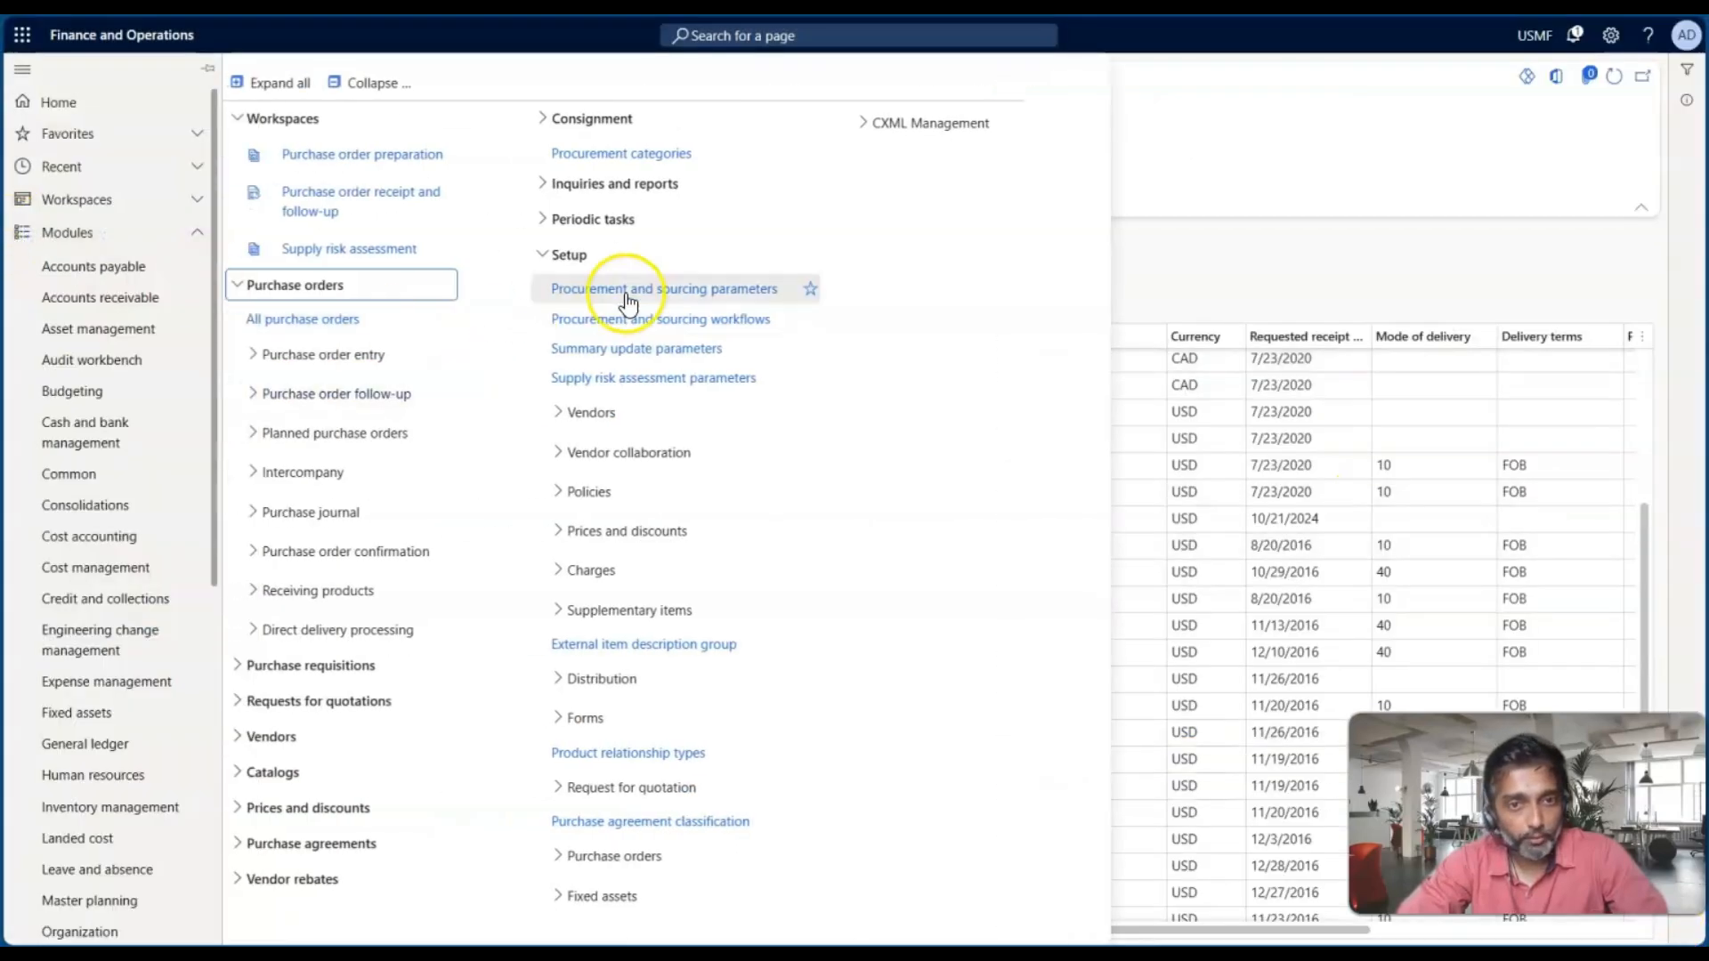
scroll(132, 628, down, 4)
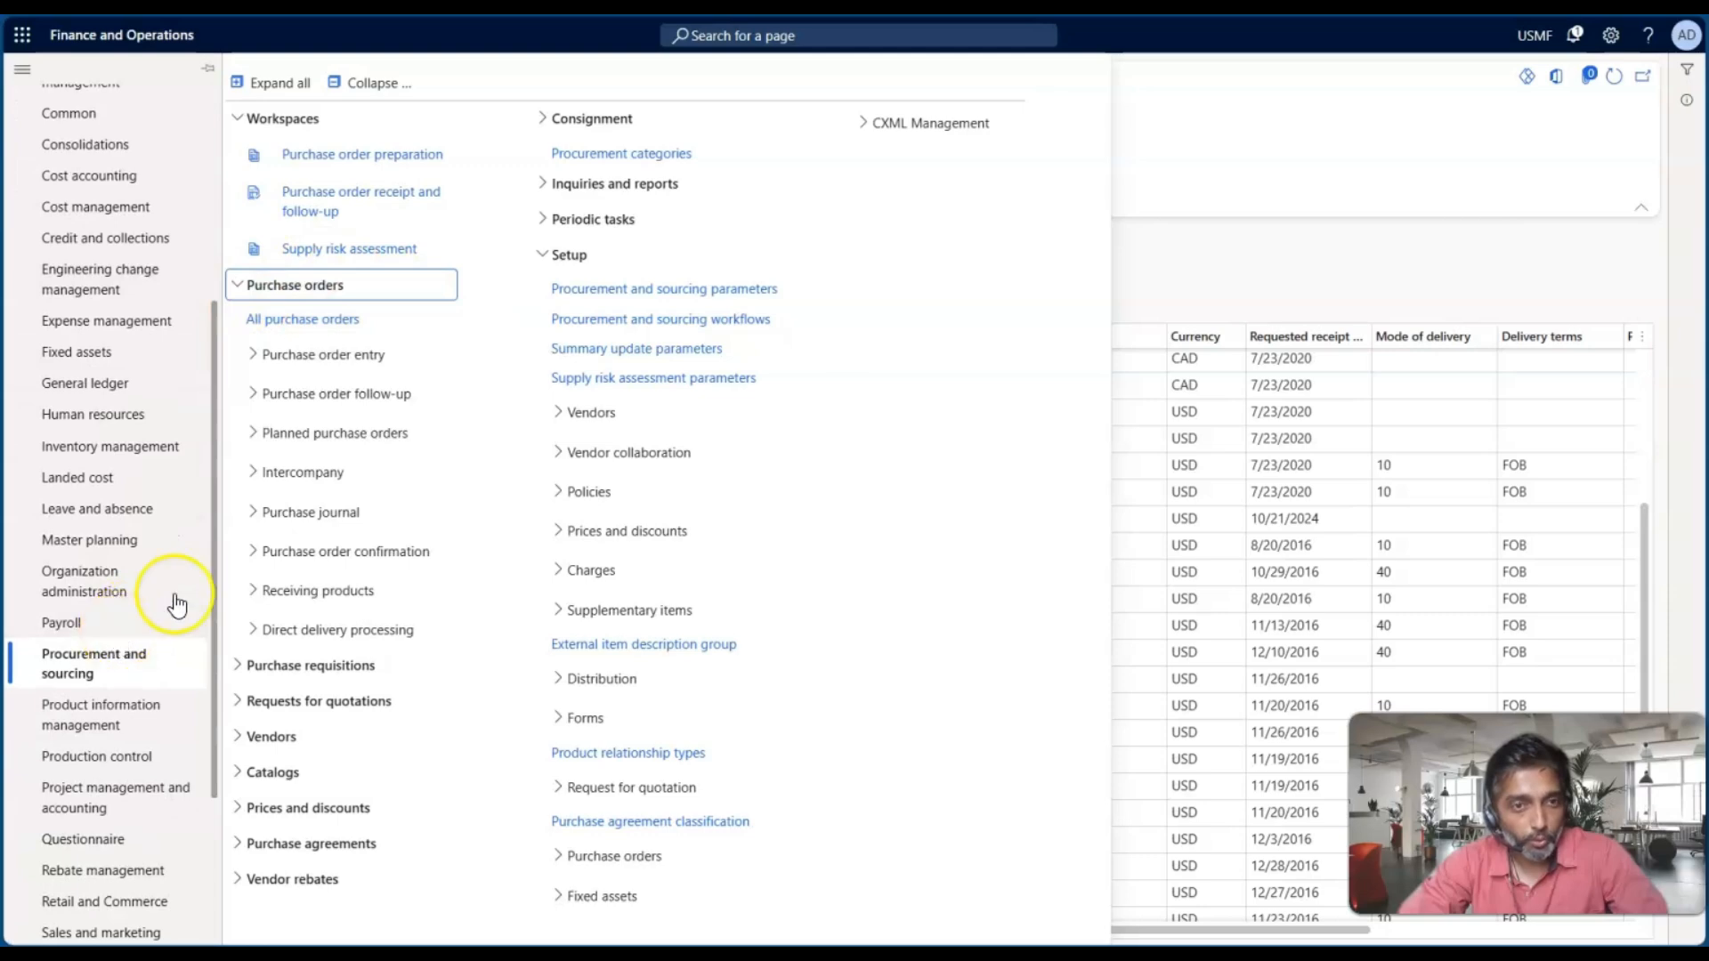
click(658, 290)
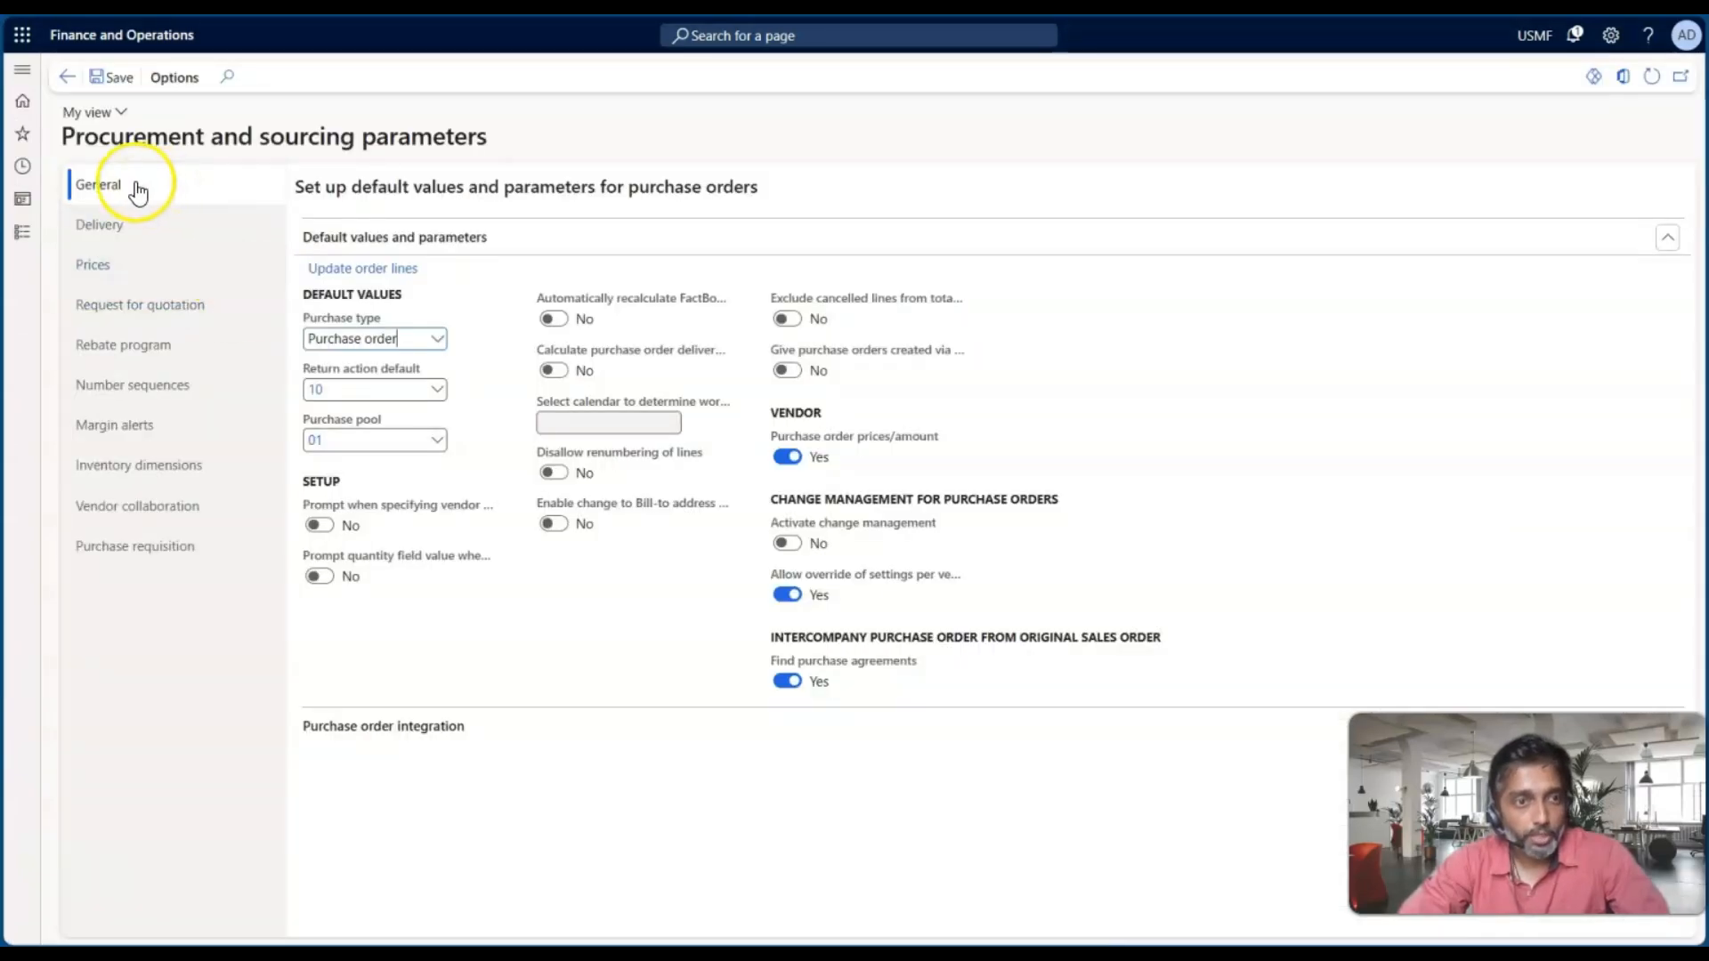
click(436, 340)
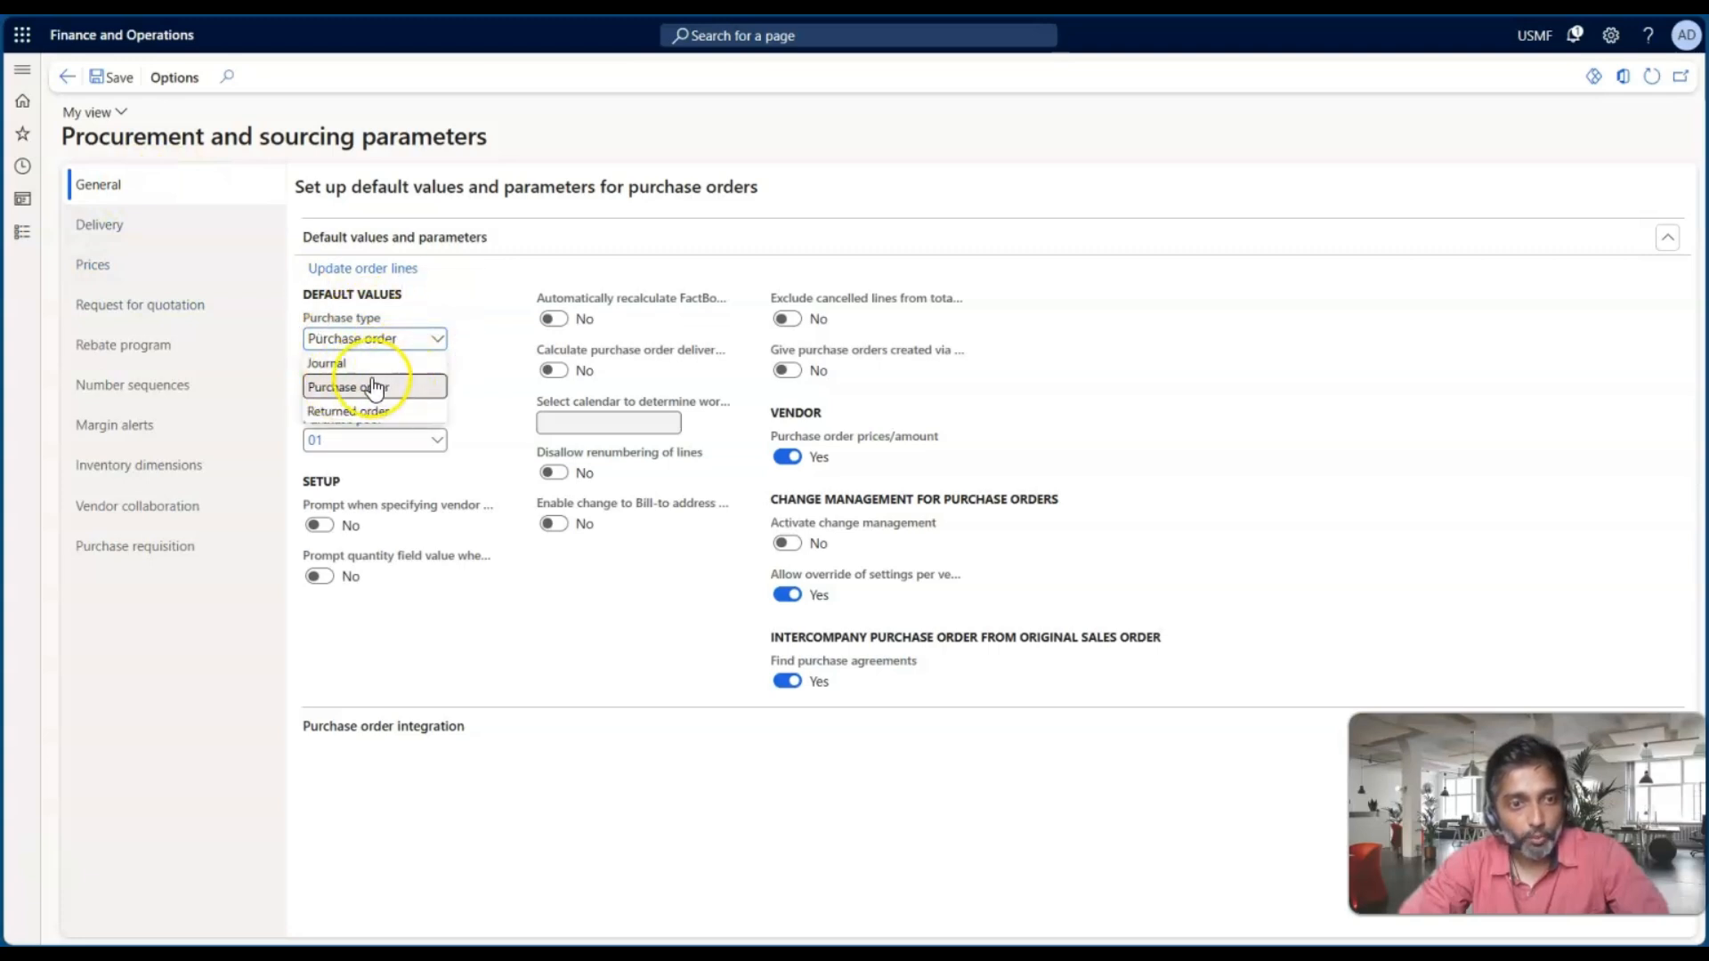
click(331, 363)
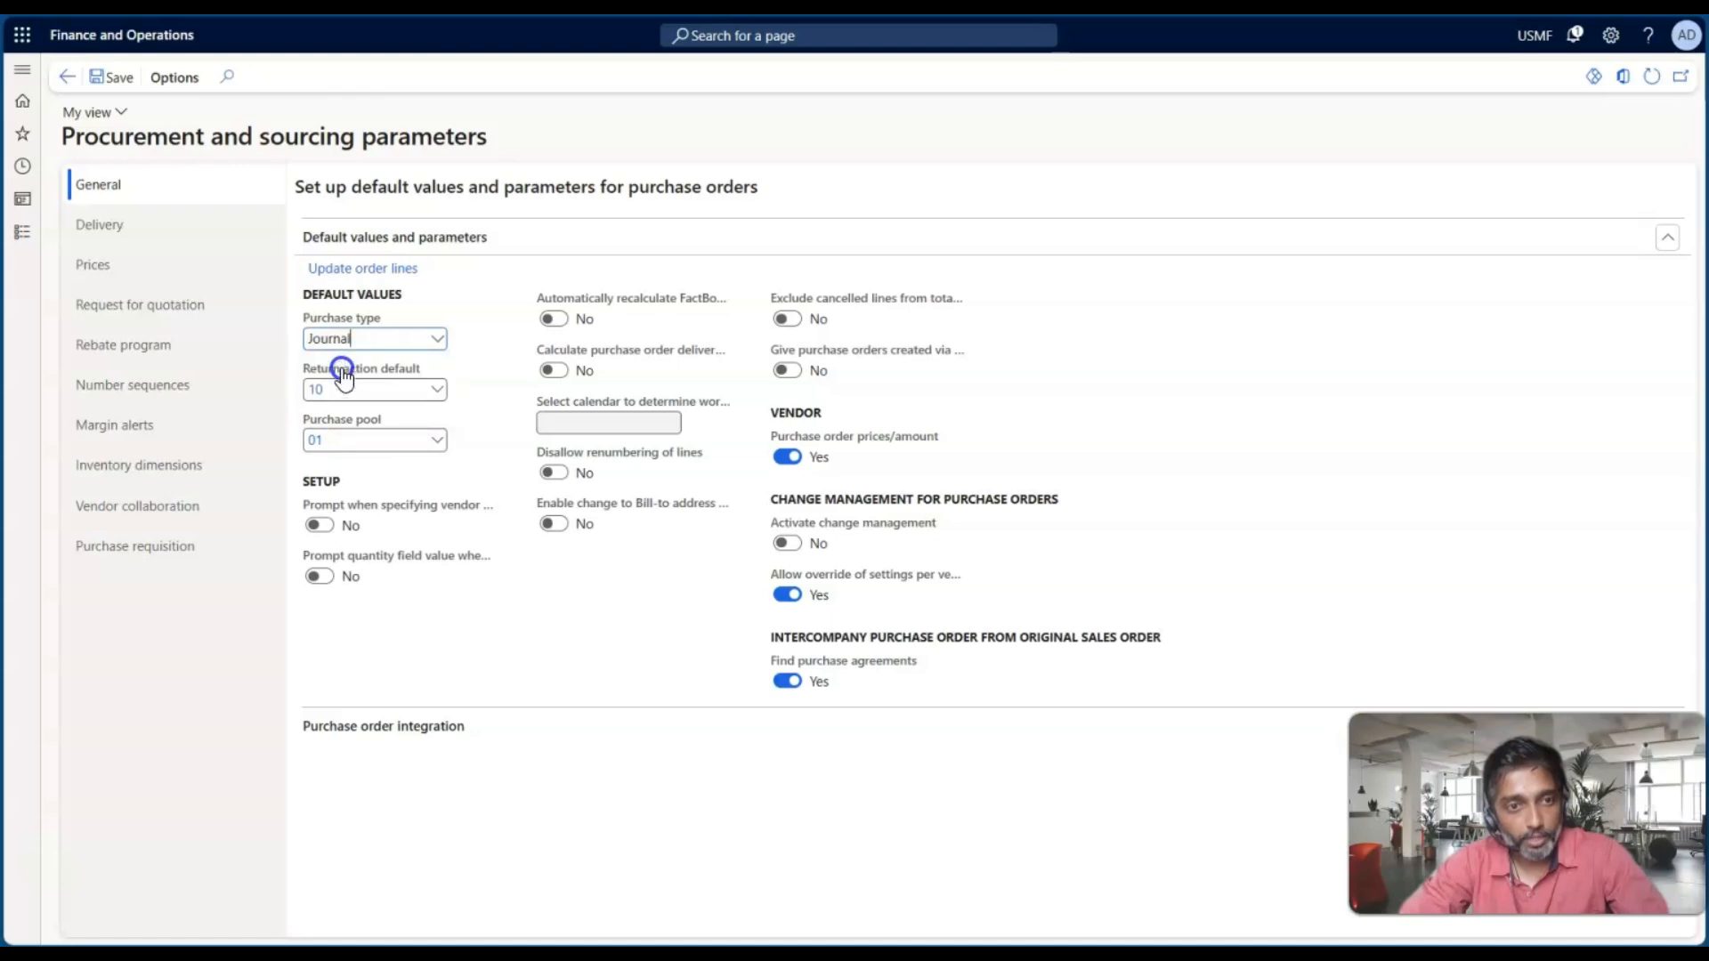
click(105, 75)
Step: Start a new purchase order from the All purchase orders list for the vendor Acme Office Supplies
click(22, 231)
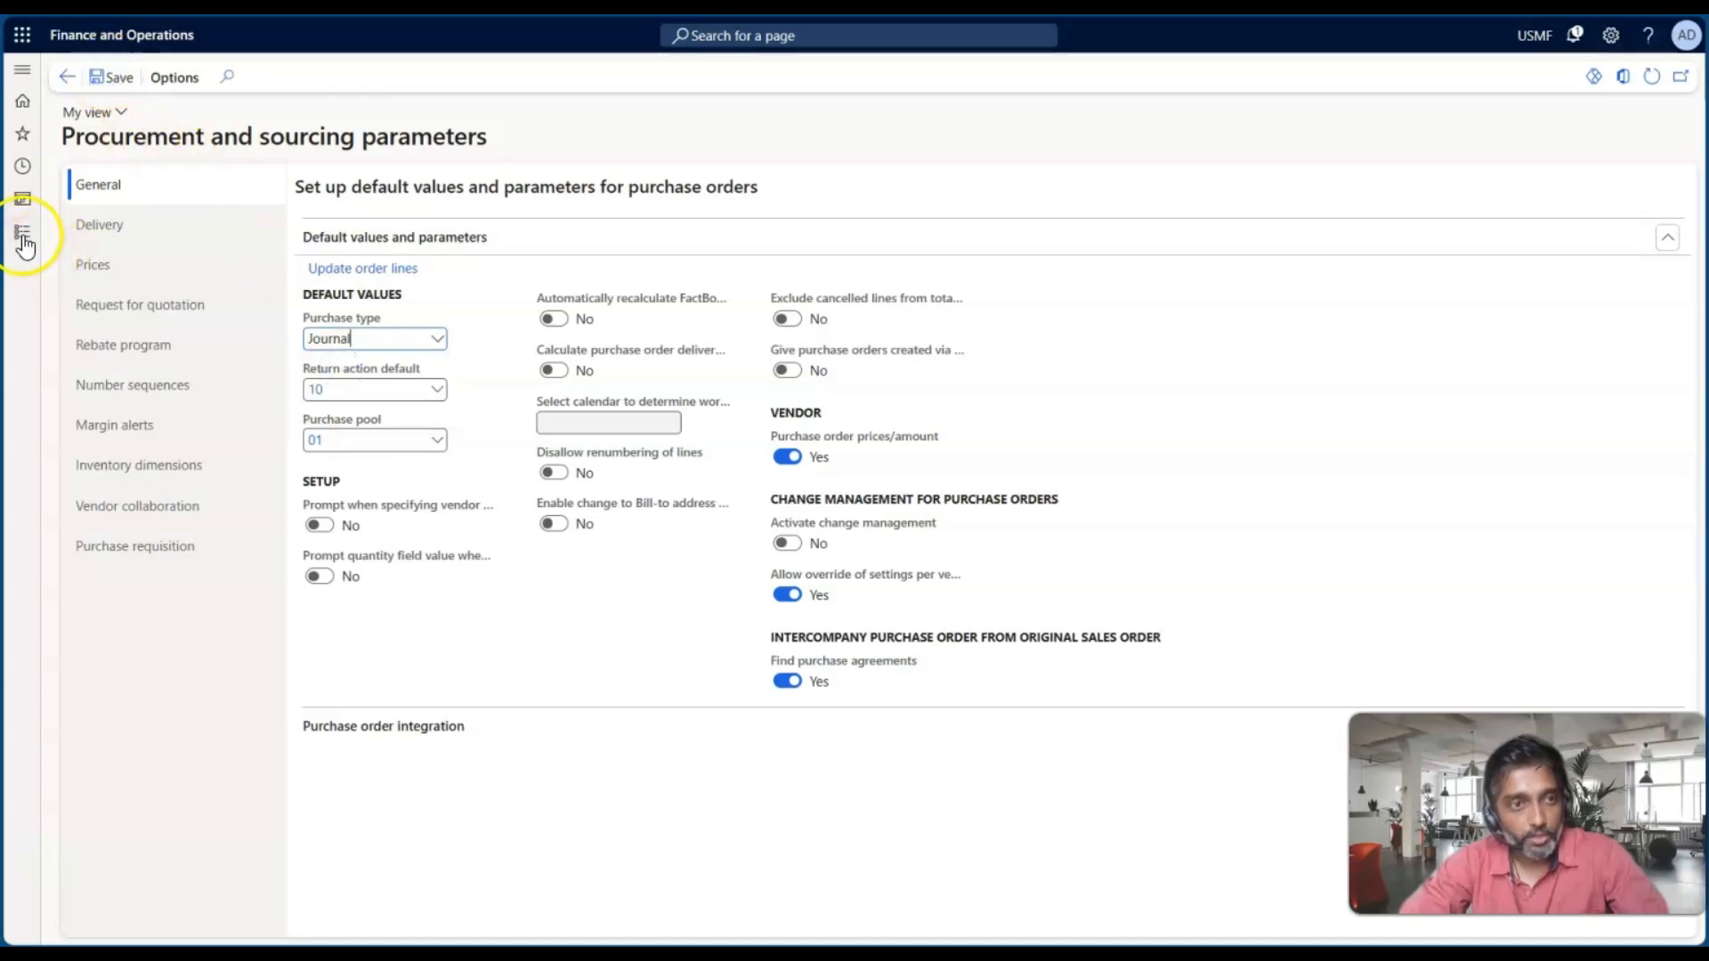
click(314, 320)
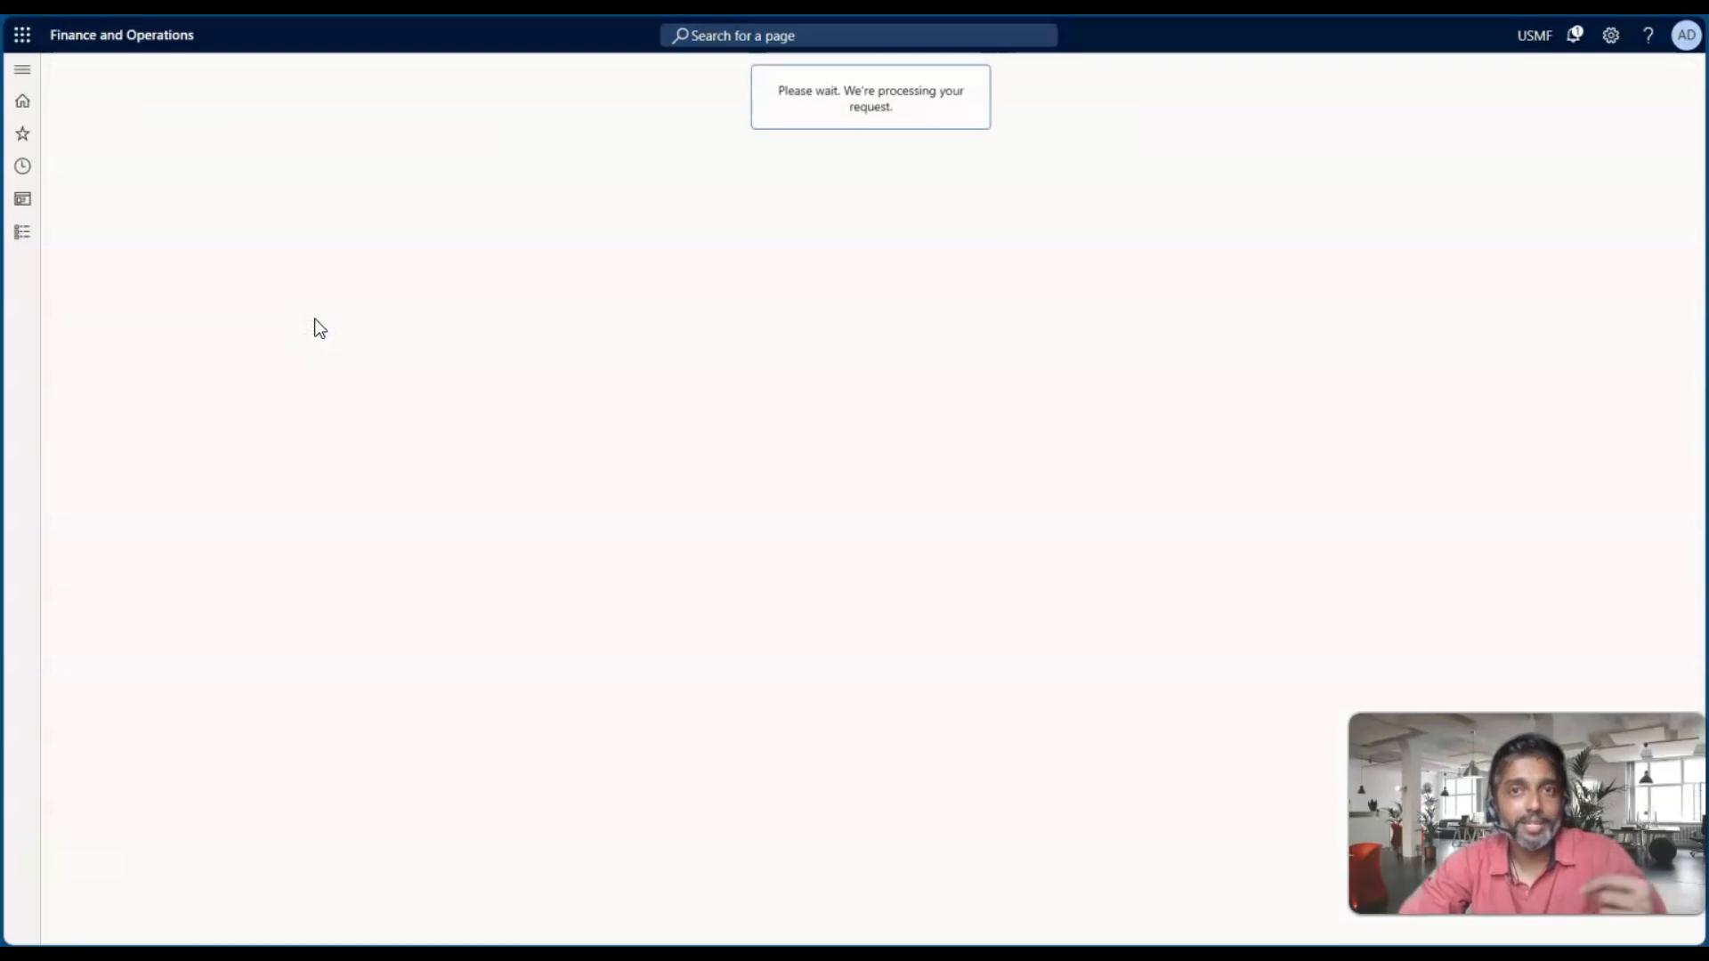
click(171, 80)
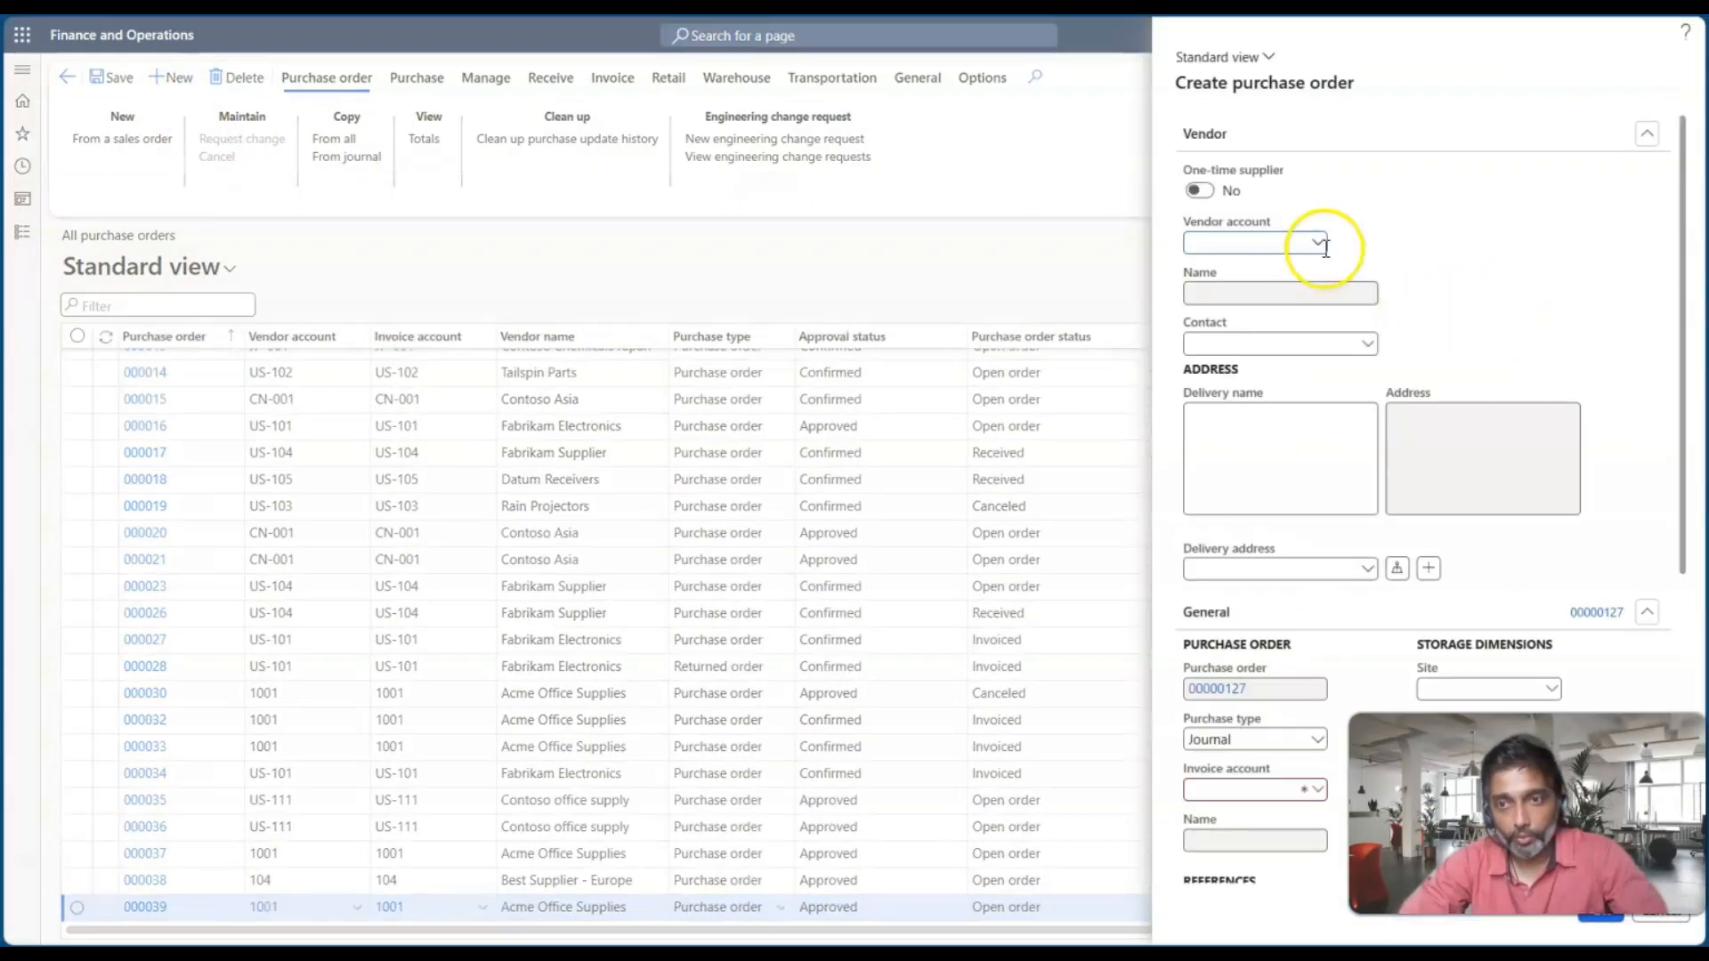
click(1317, 238)
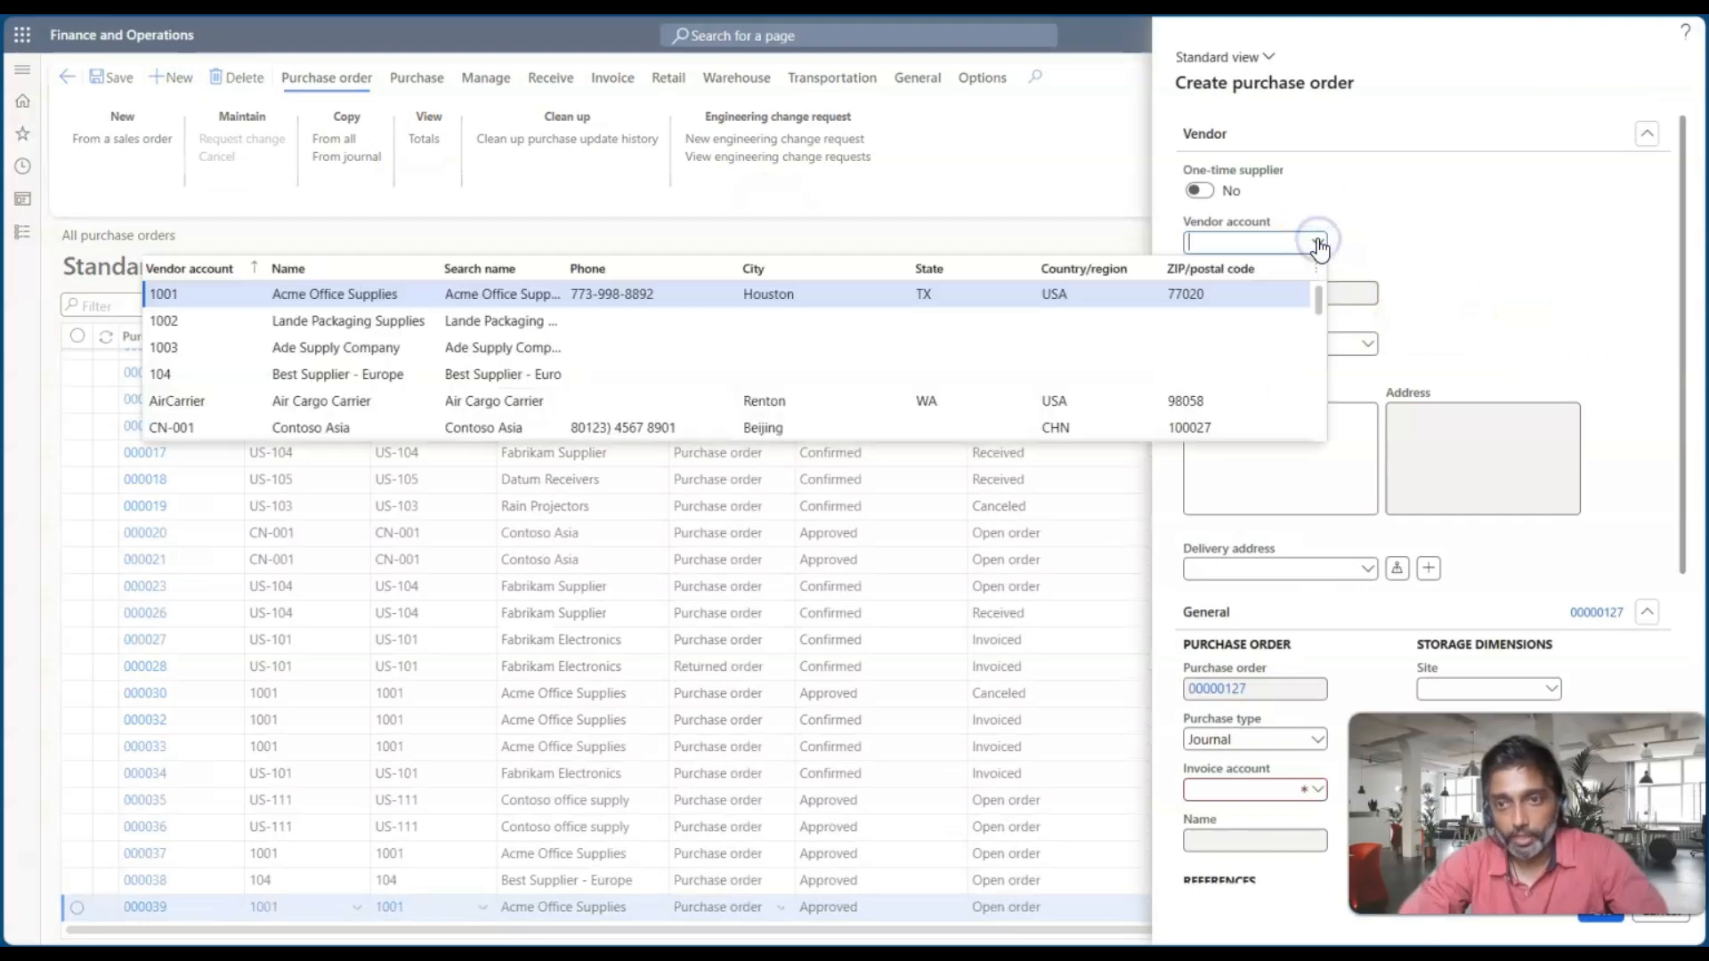
click(985, 292)
Step: Assign warehouse 11 and the Purchase order purchase type to the new order, and create it
scroll(1419, 439, down, 5)
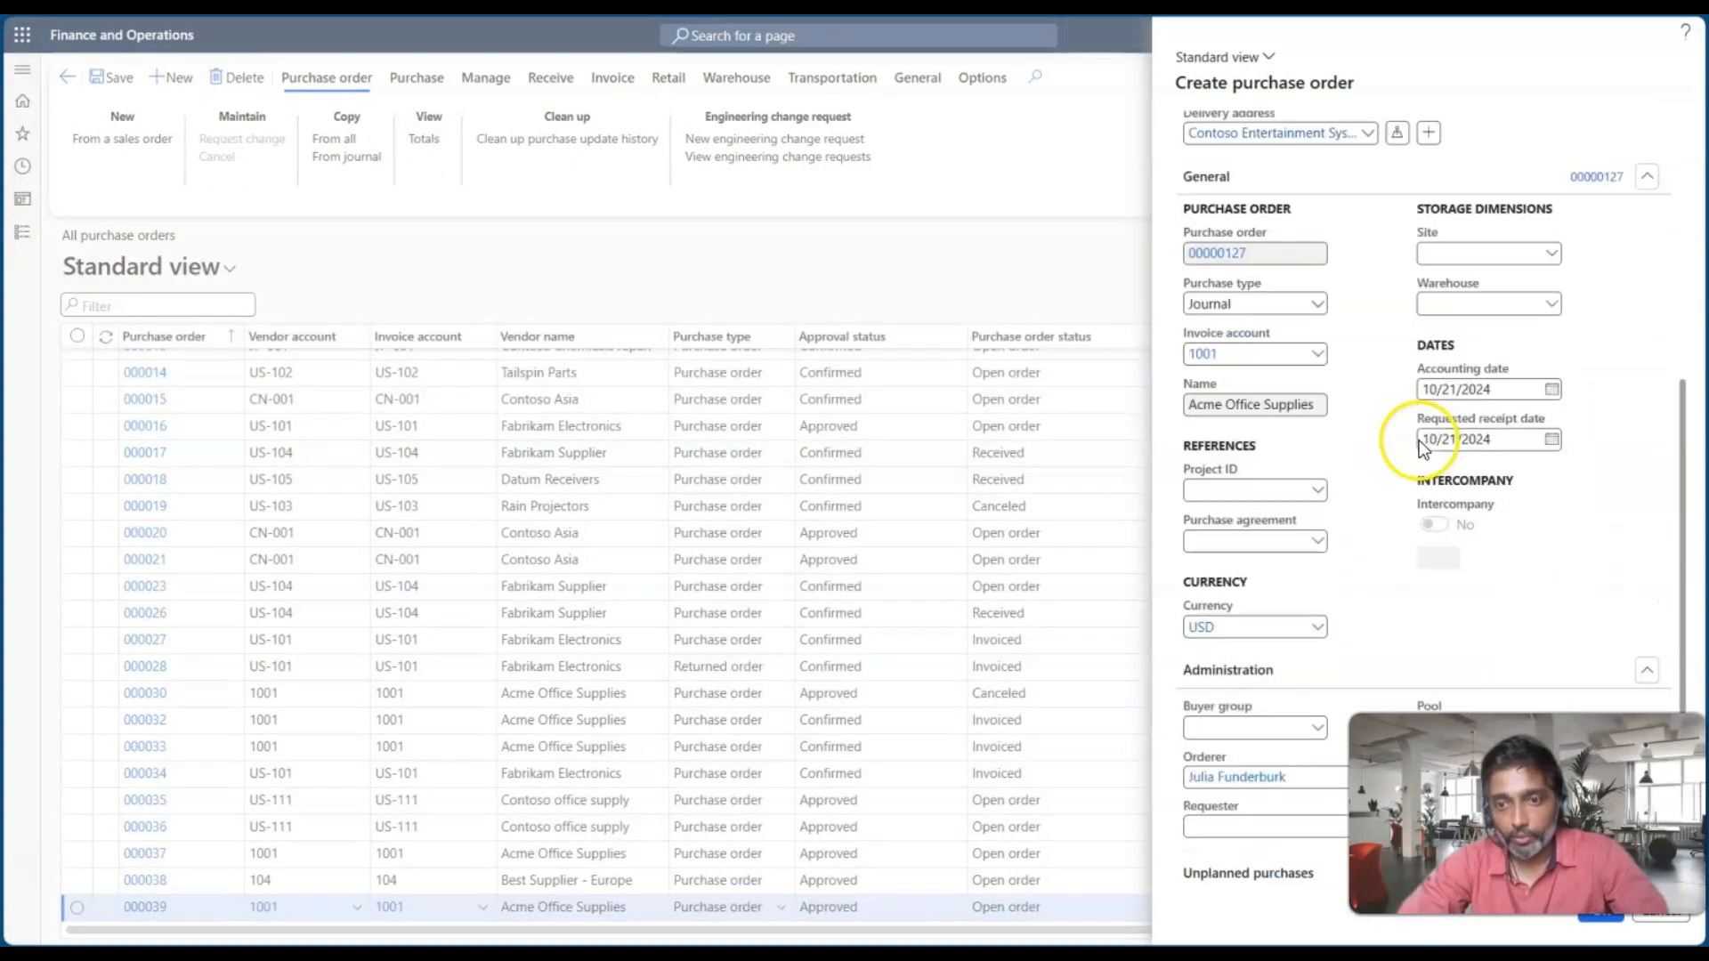
click(1463, 253)
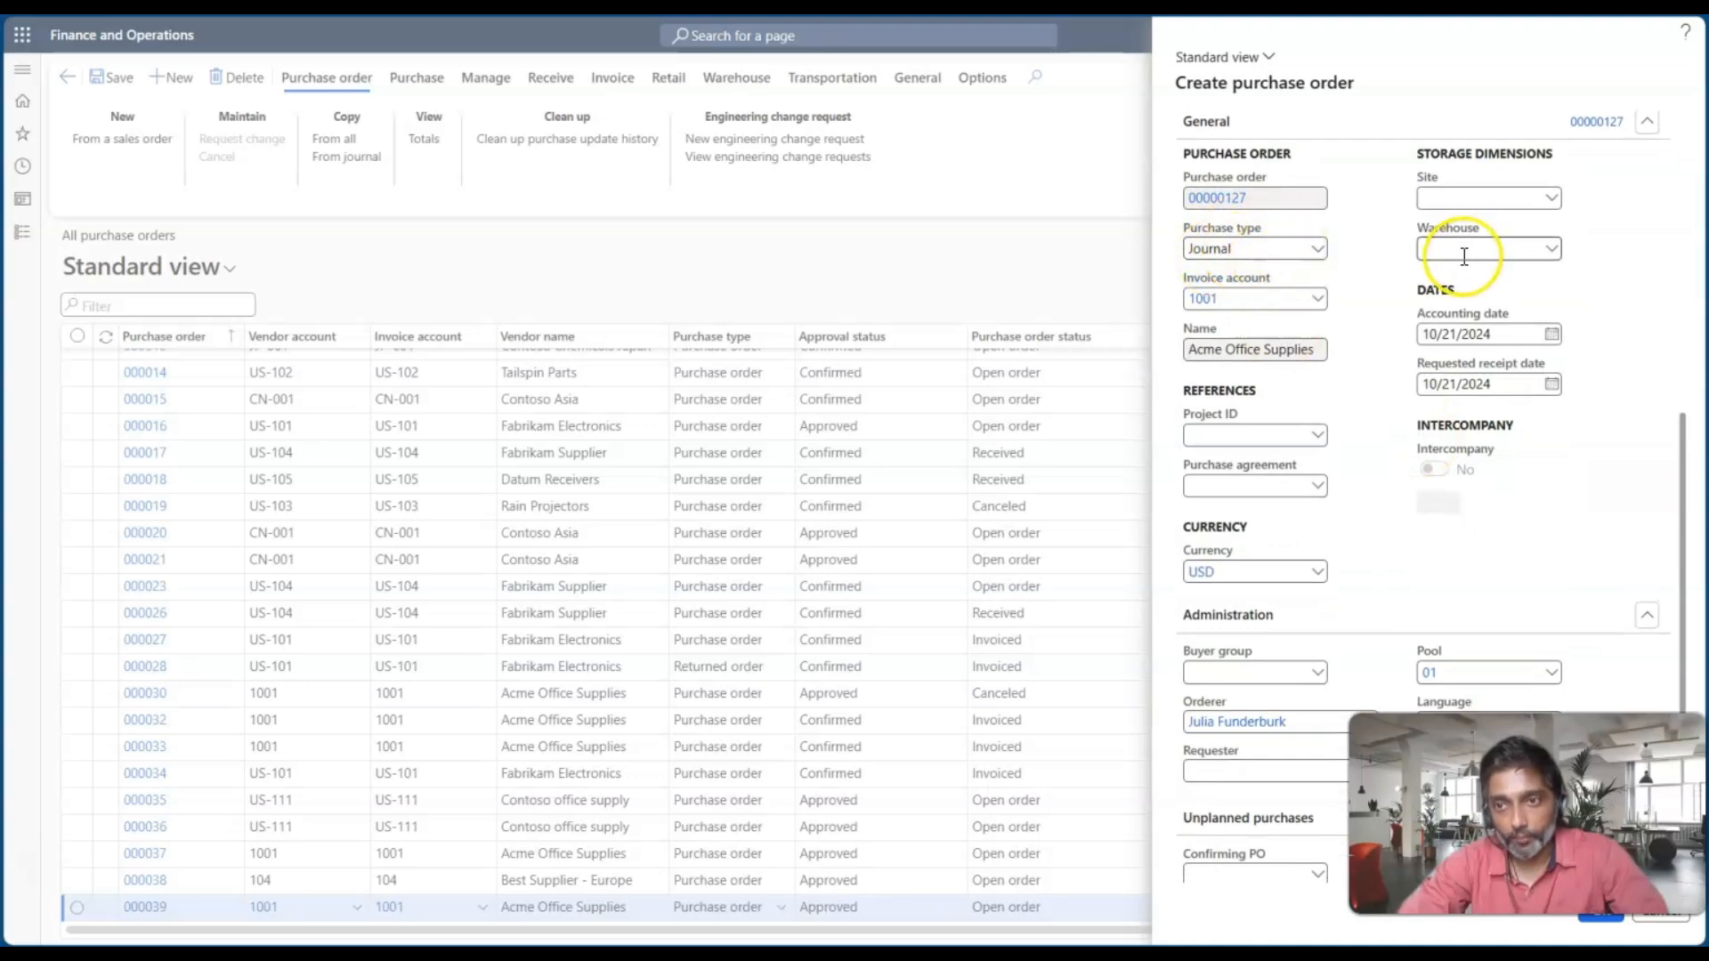
key(Tab)
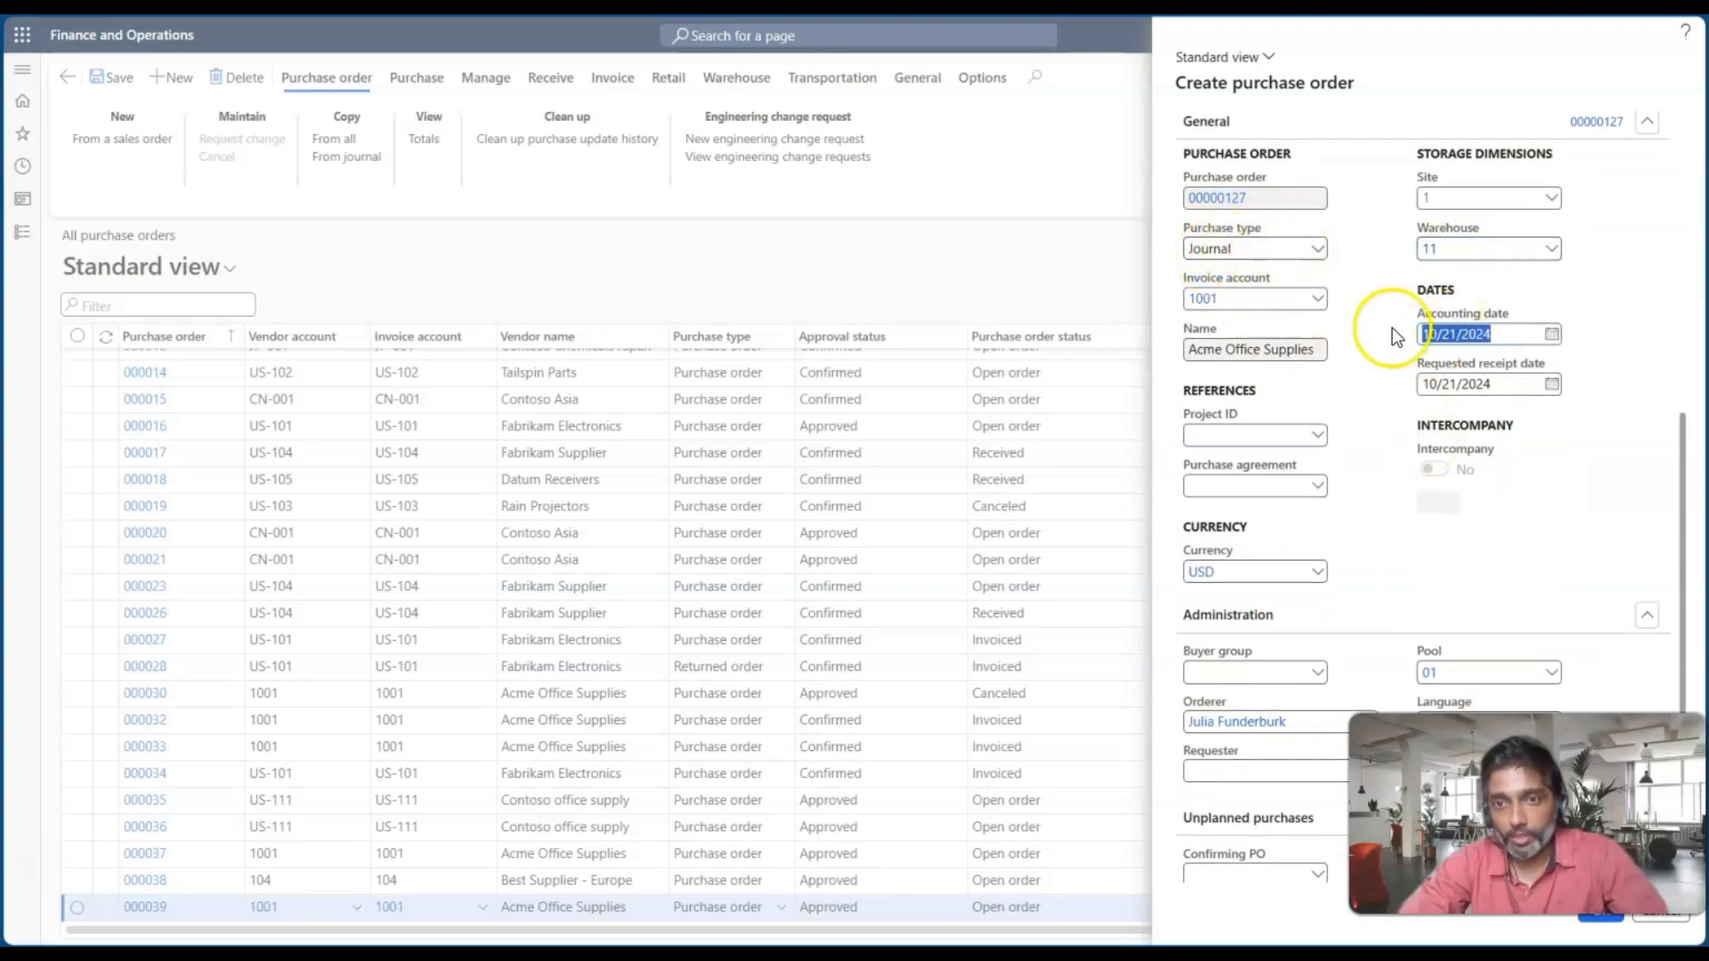
click(1316, 248)
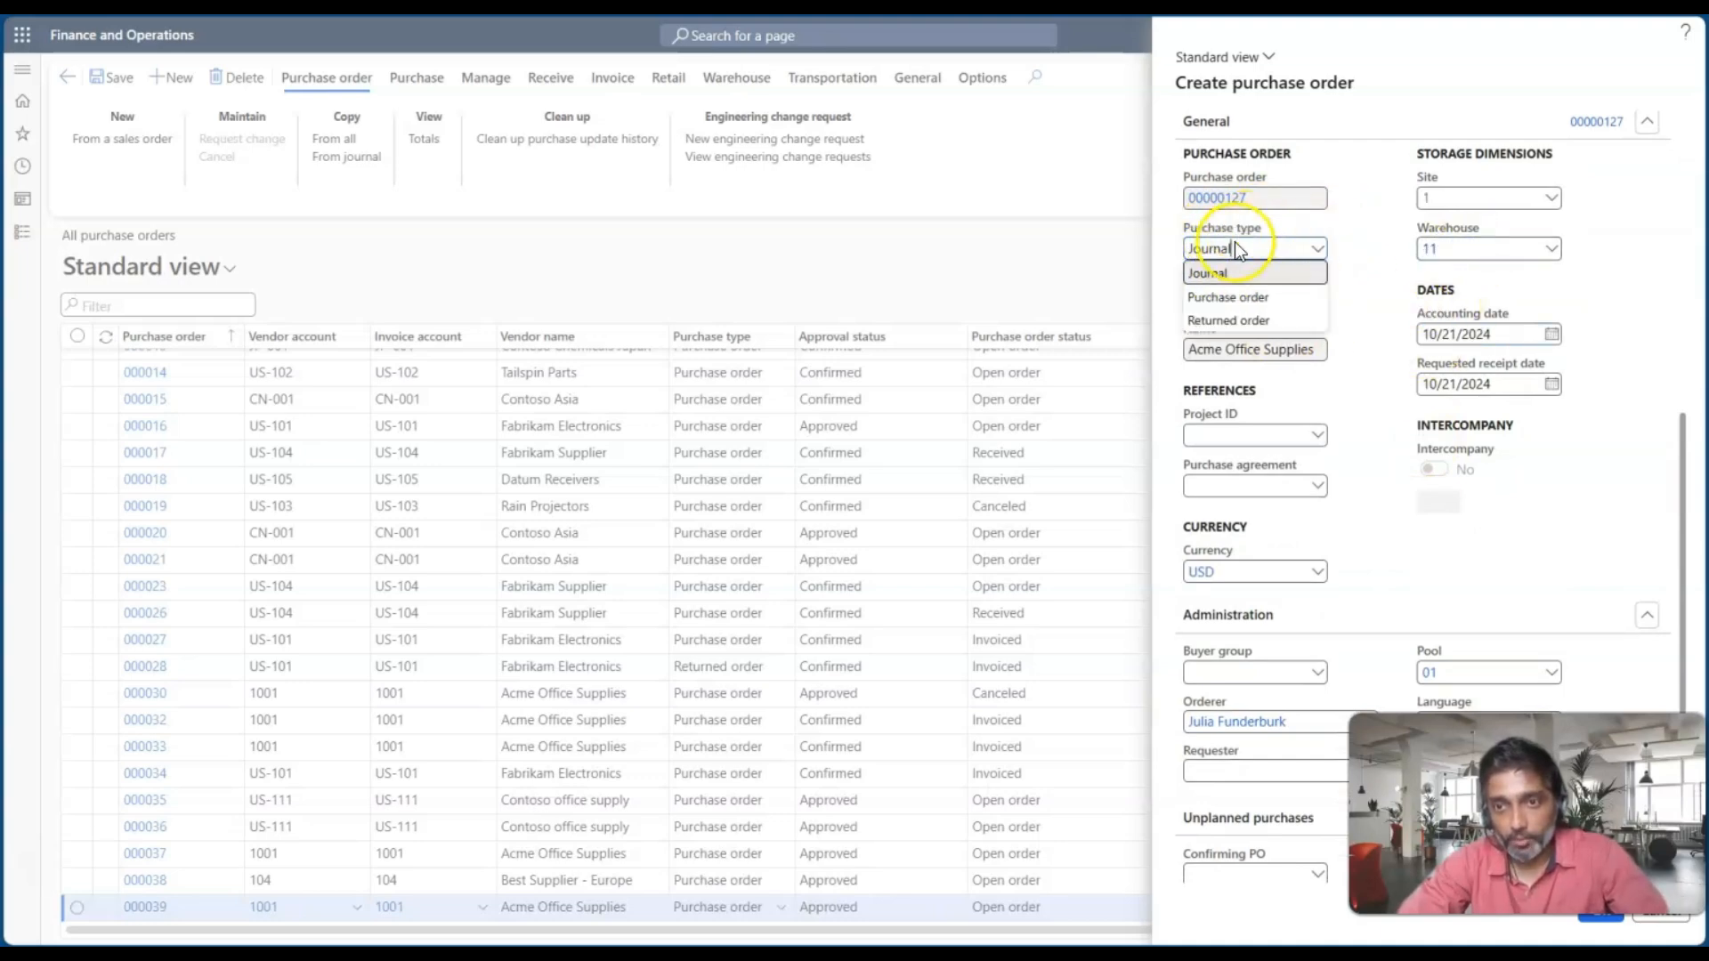
click(1236, 296)
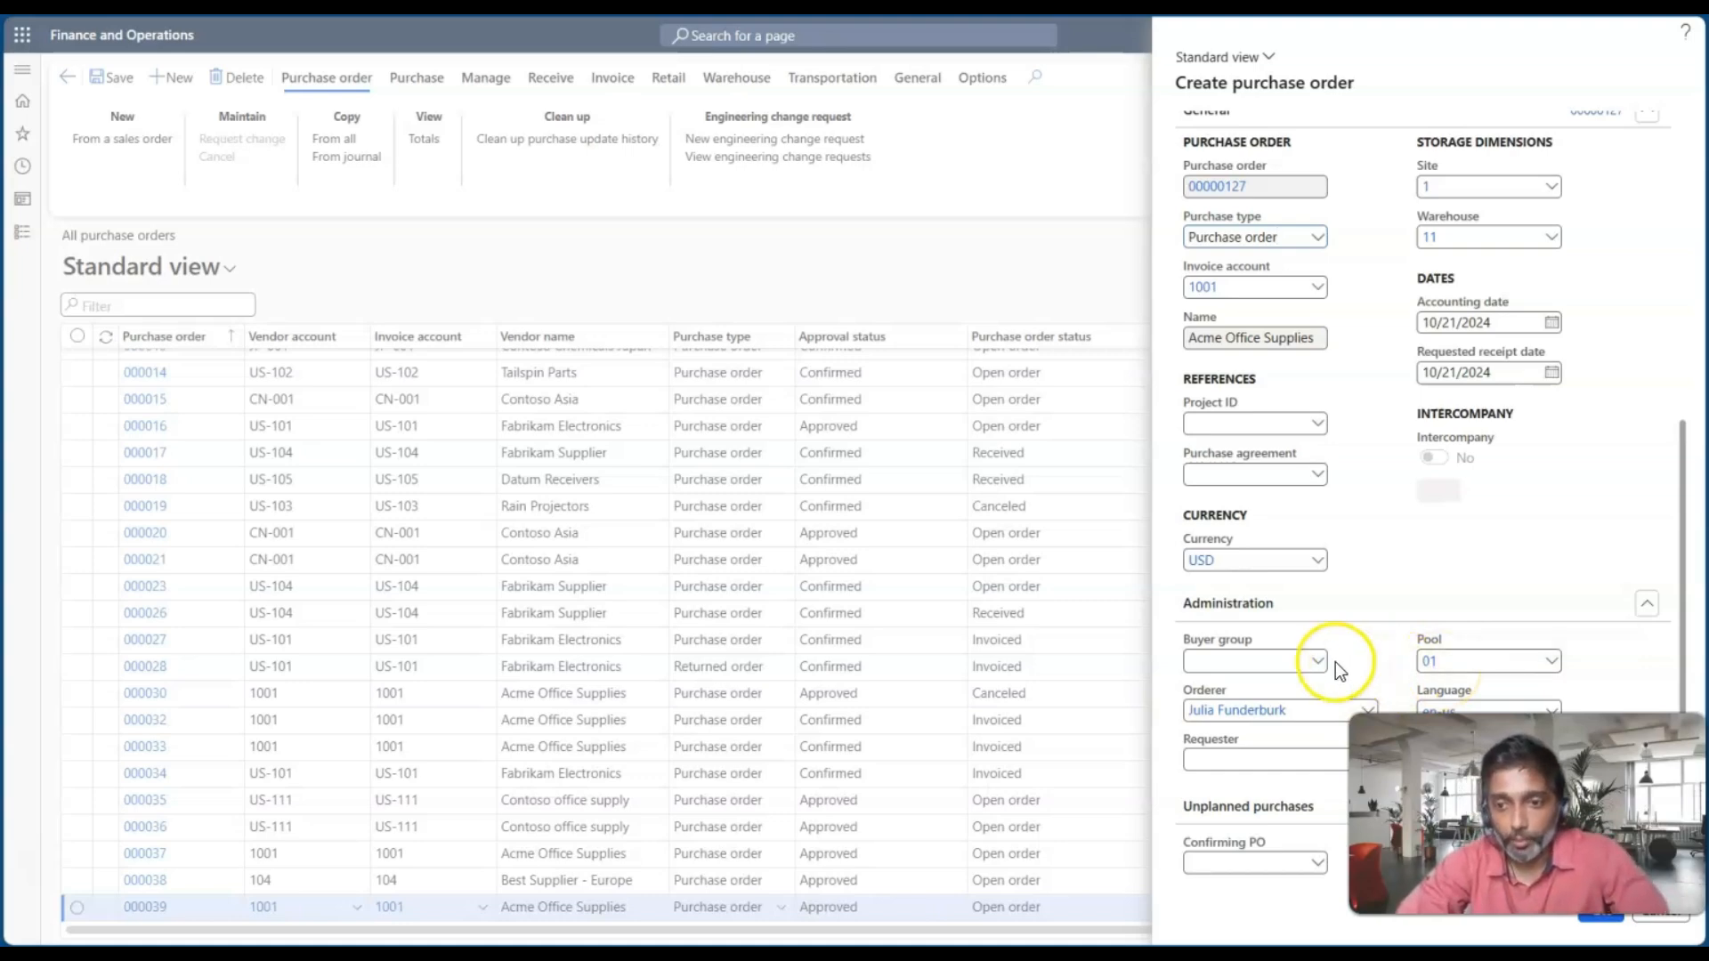
scroll(1326, 663, up, 2)
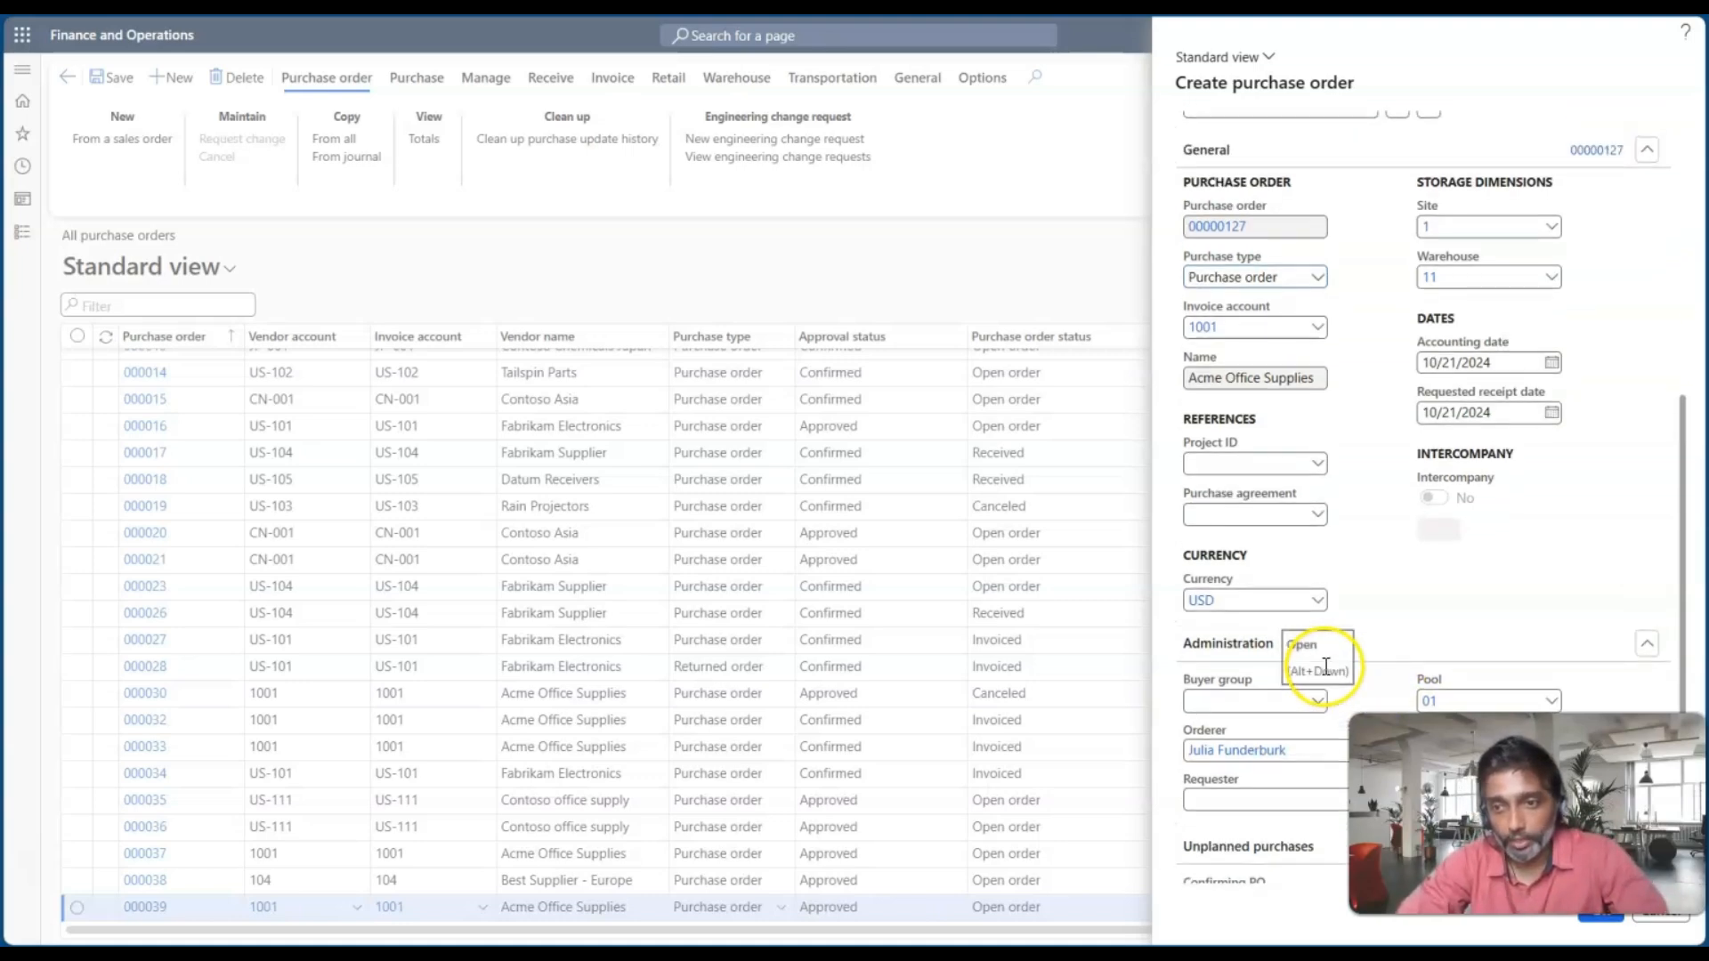
click(1595, 918)
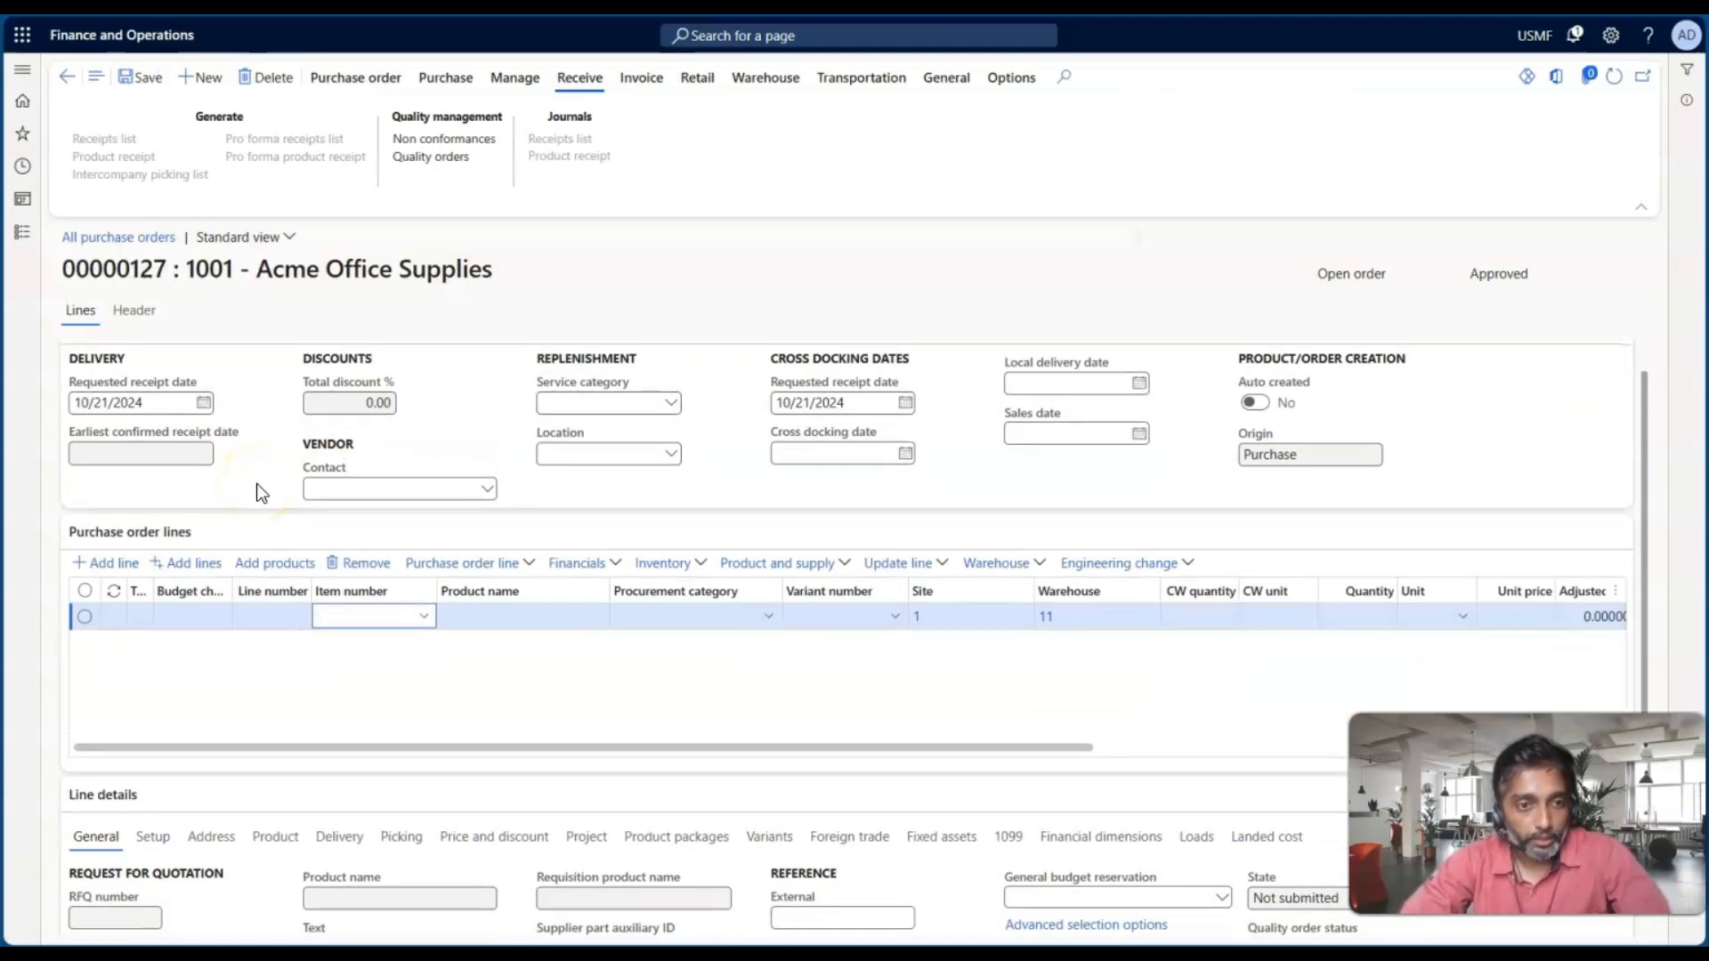
Step: Collapse the Purchase order header section in the lines view, and show the header view with all its sections collapsed
click(246, 457)
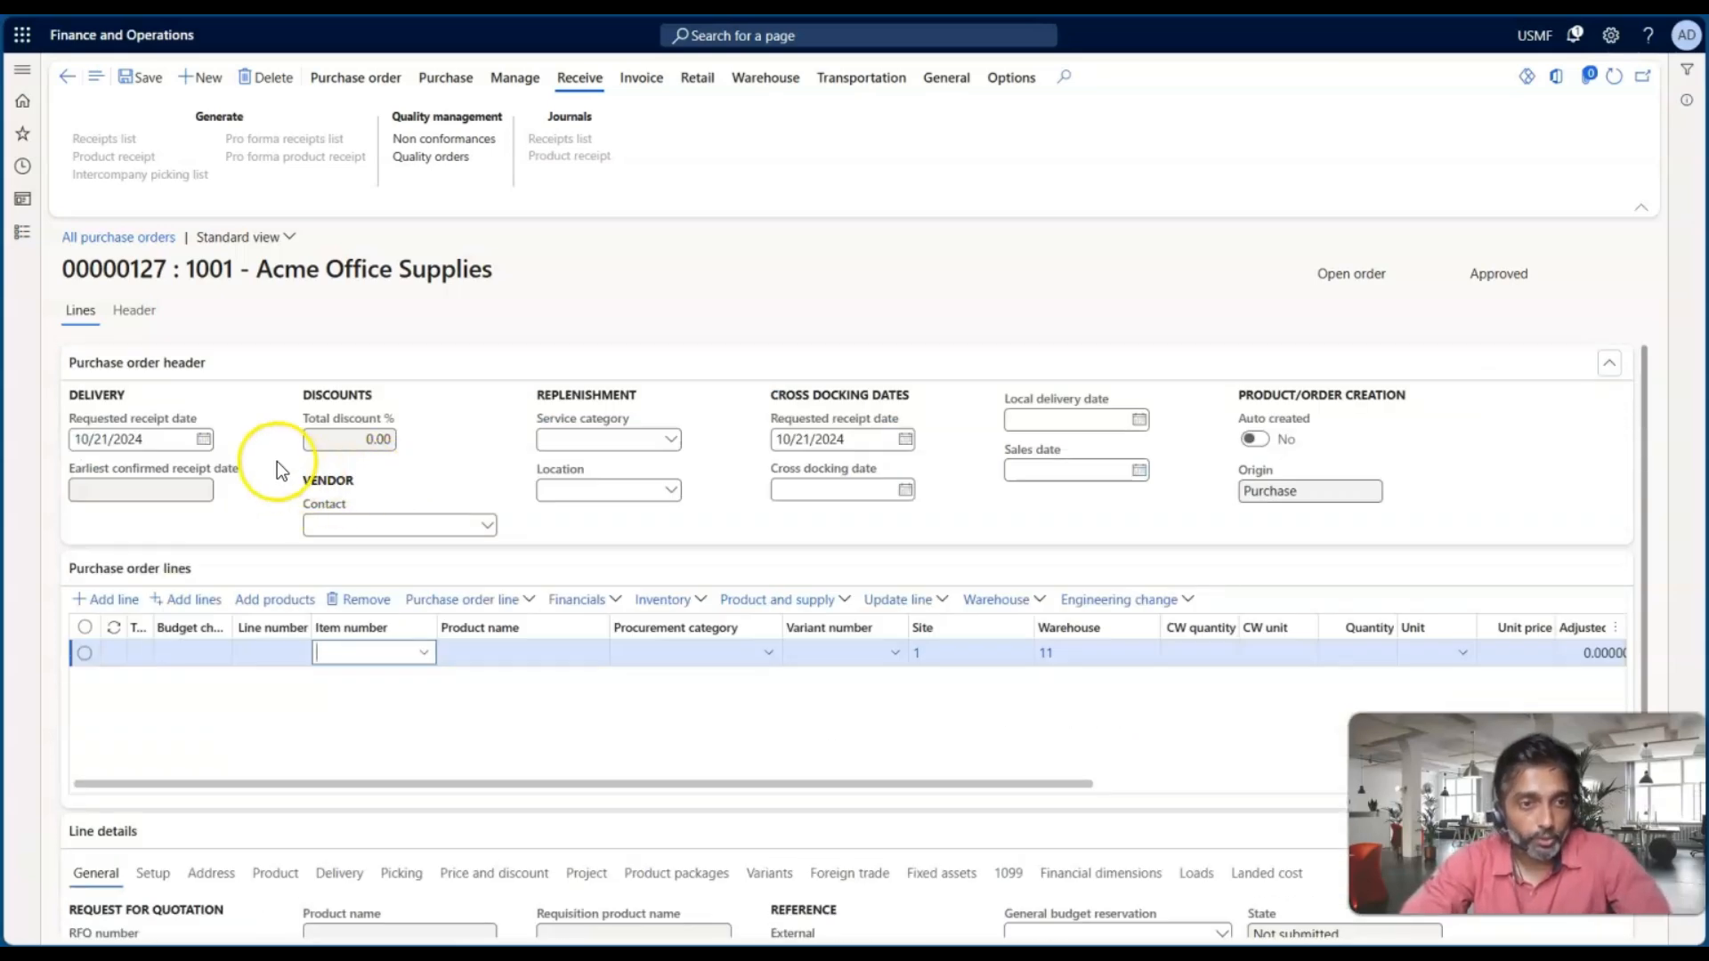
click(236, 365)
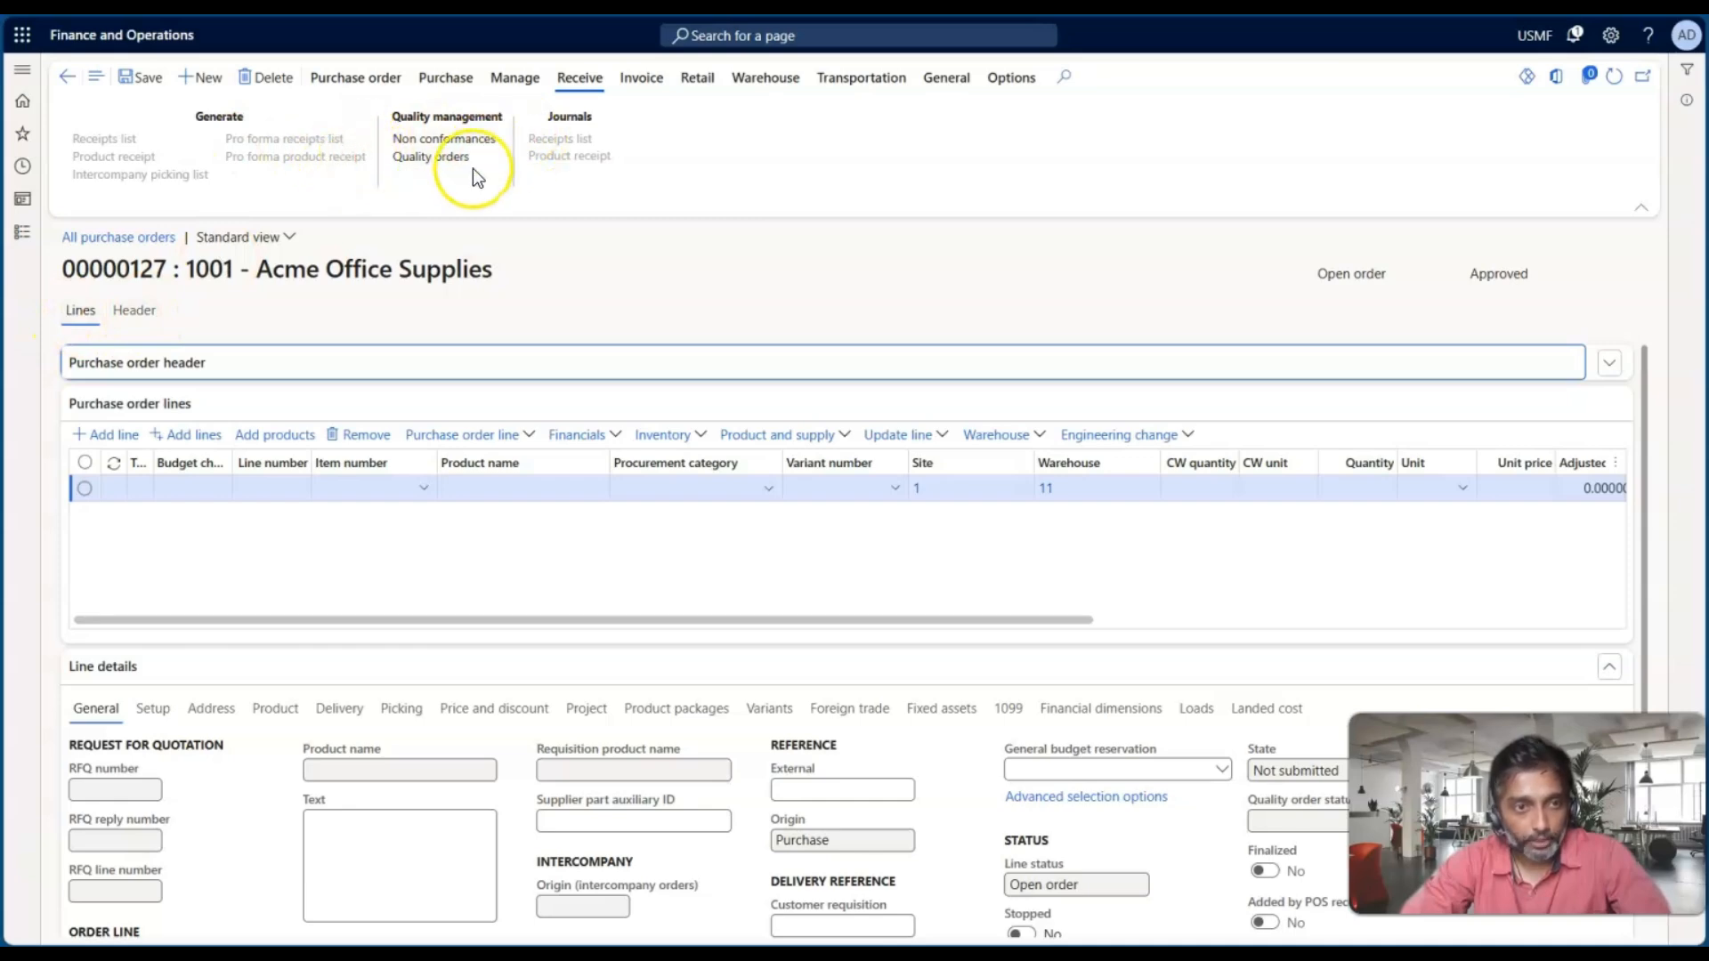
click(145, 313)
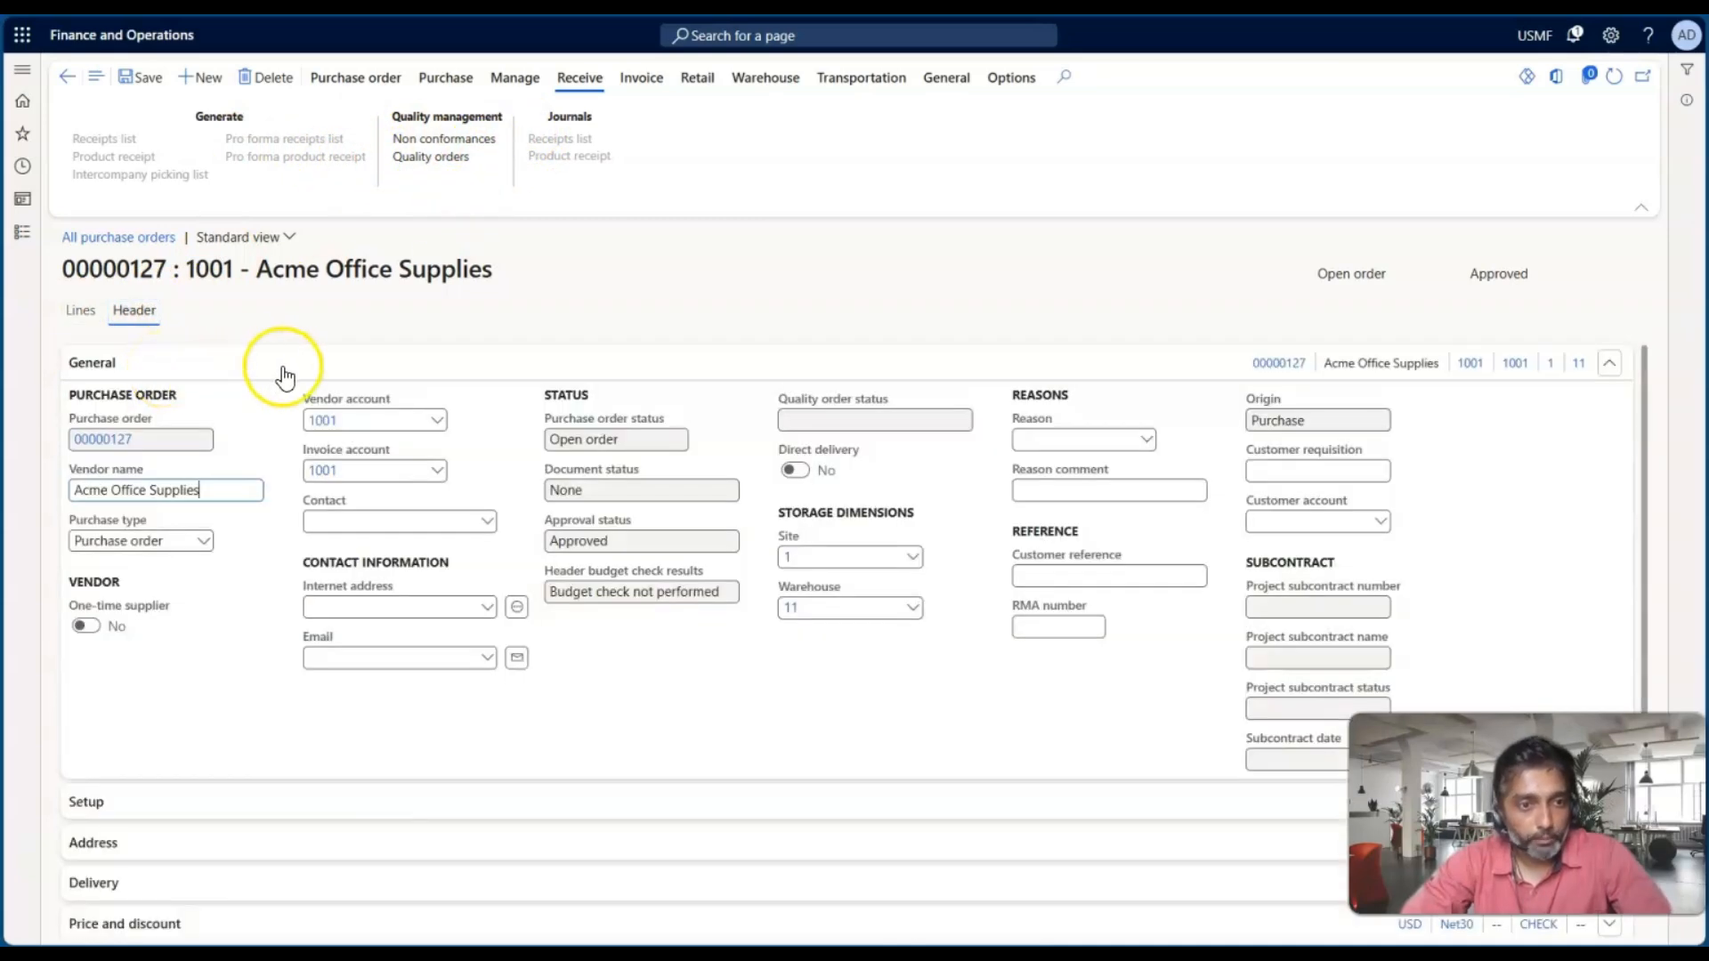
right_click(283, 374)
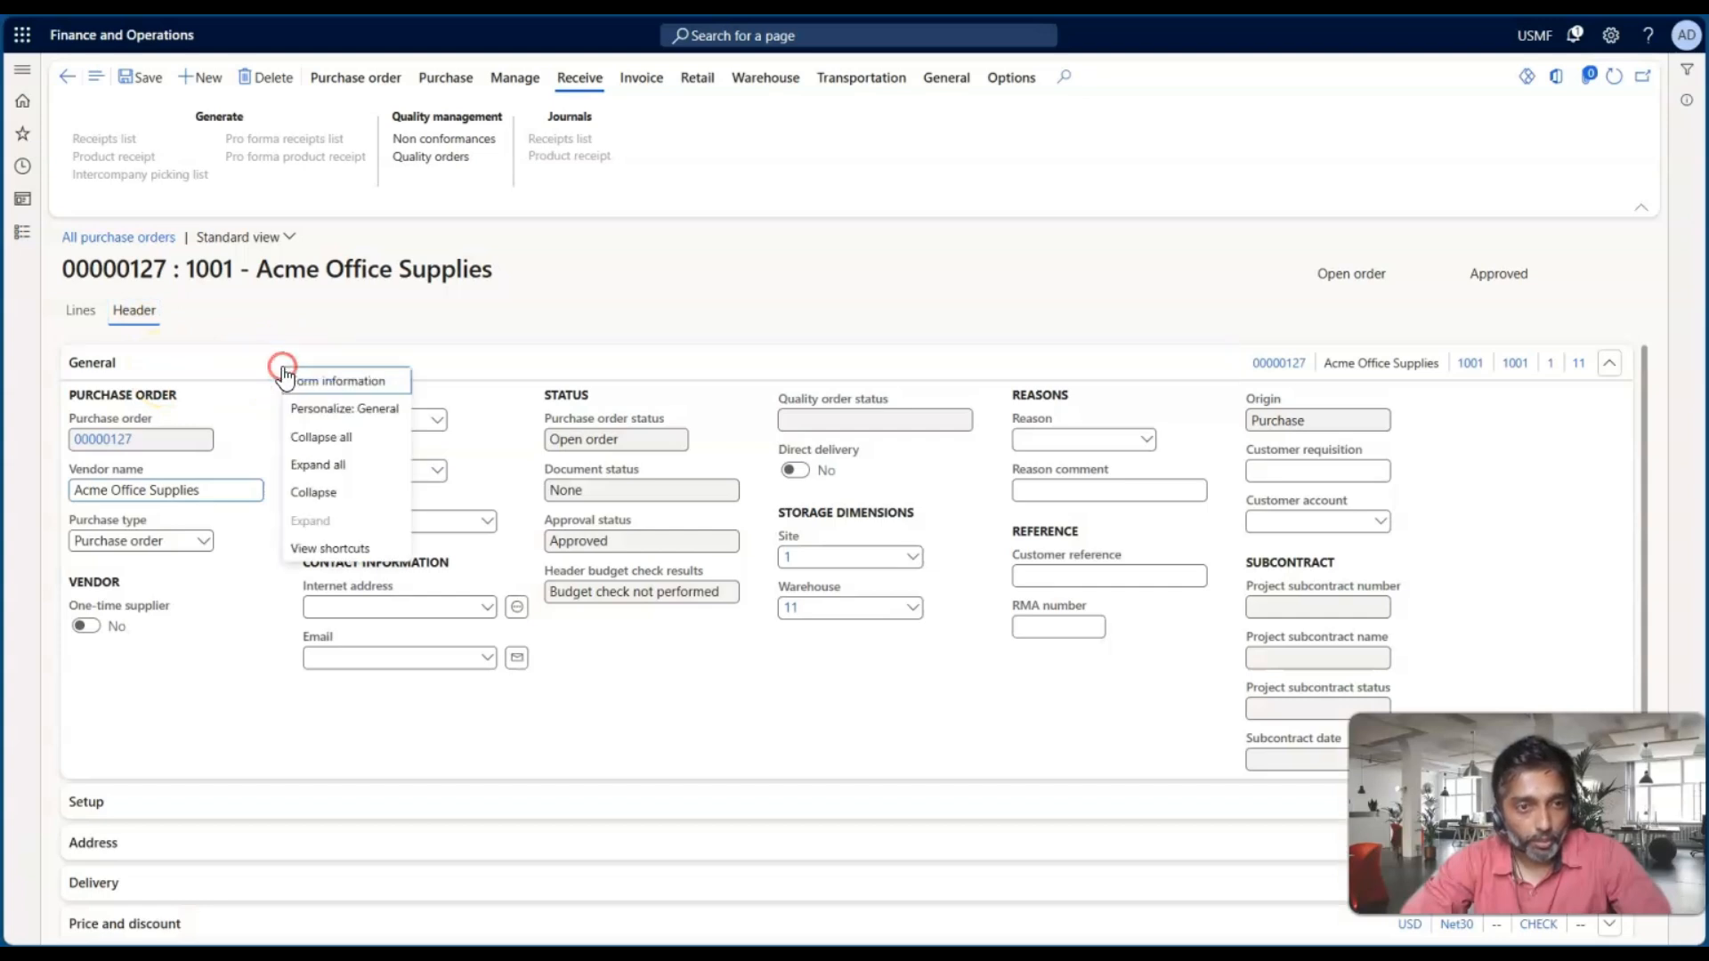
click(322, 437)
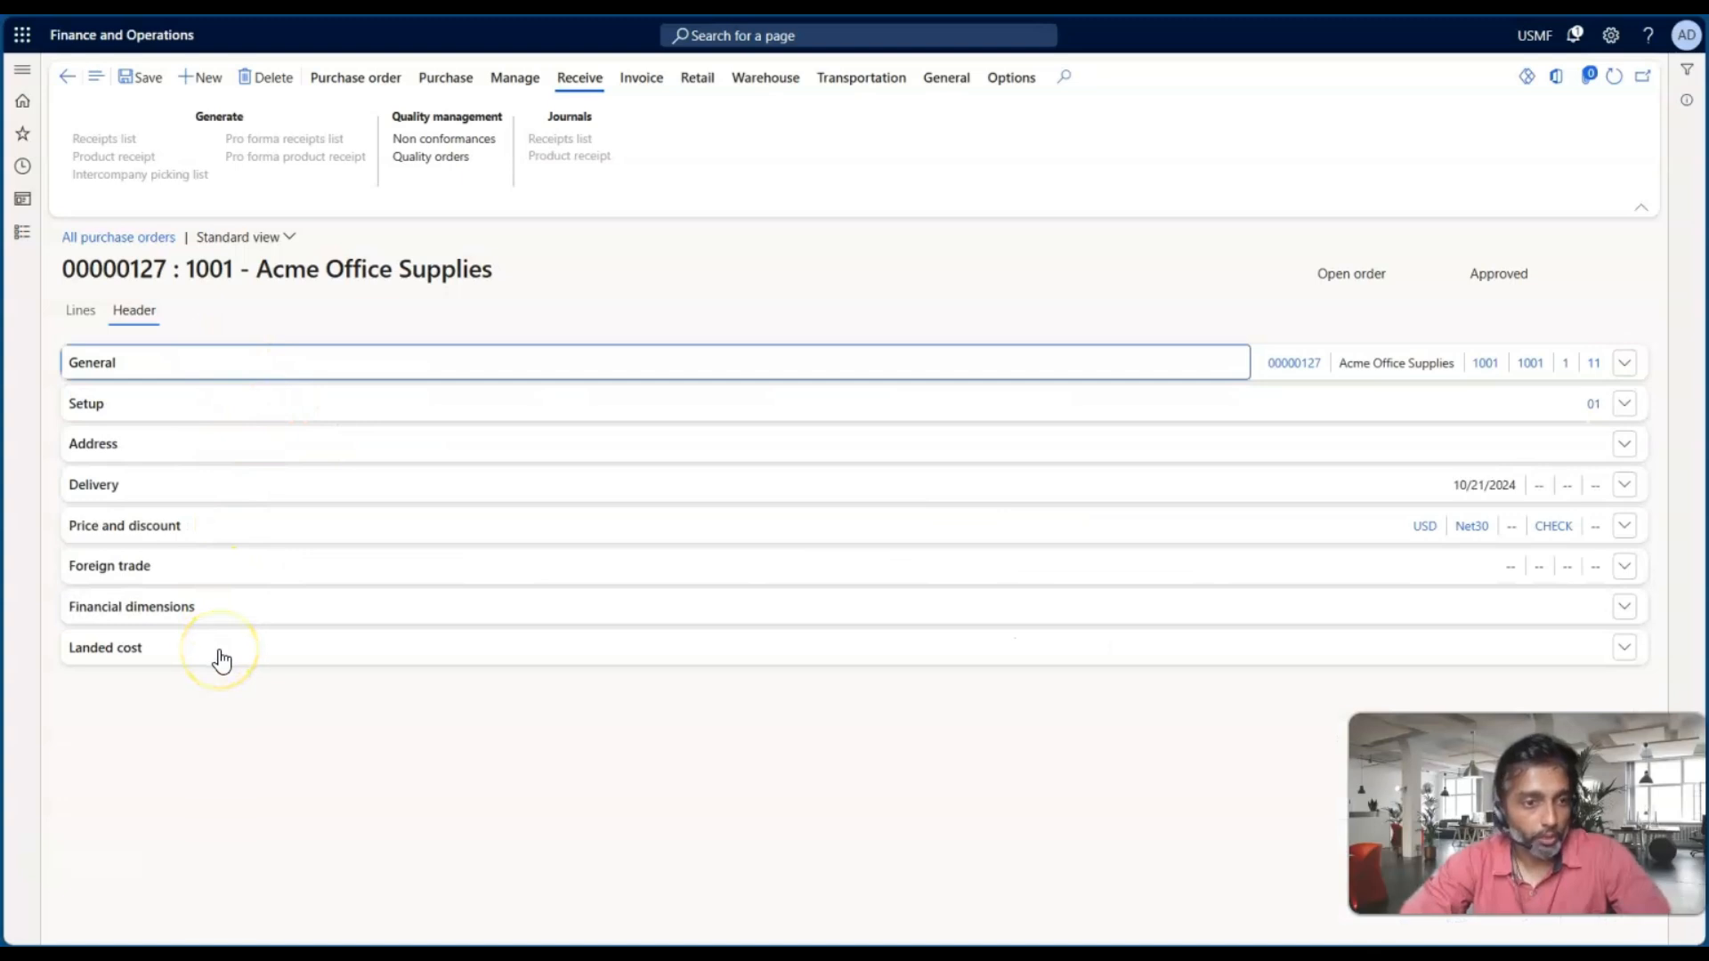
Step: Expand all sections of the purchase order's header view to look through their fields, and collapse them all again
right_click(222, 364)
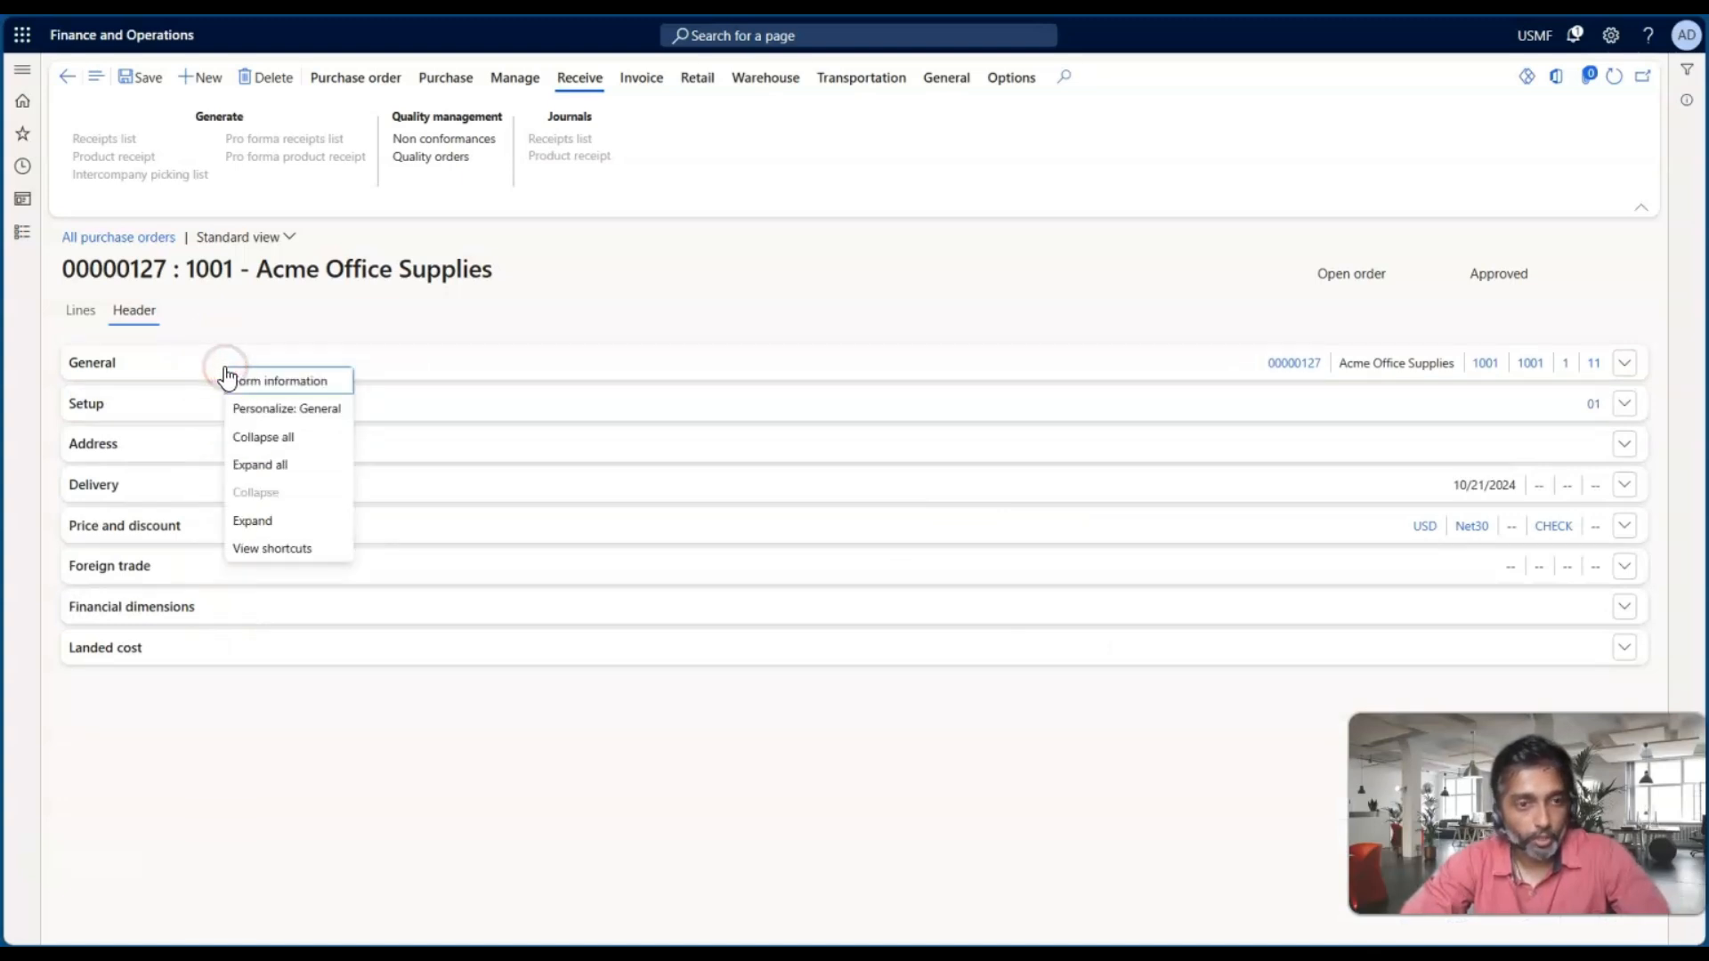
click(286, 463)
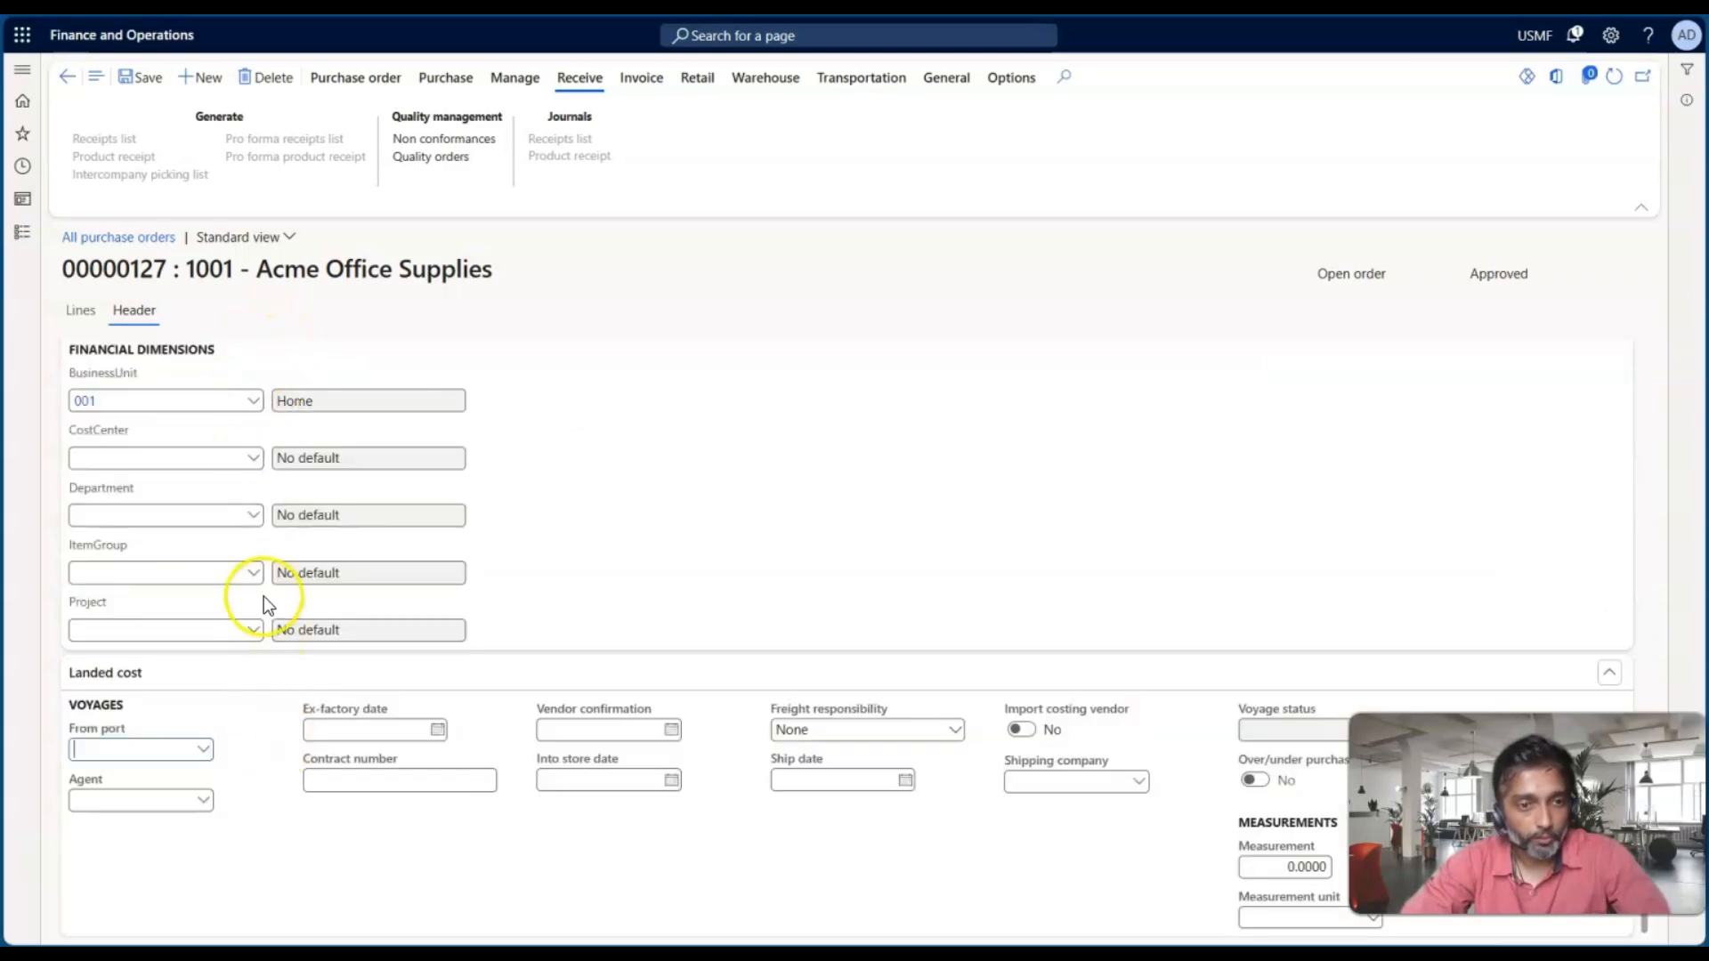
right_click(281, 364)
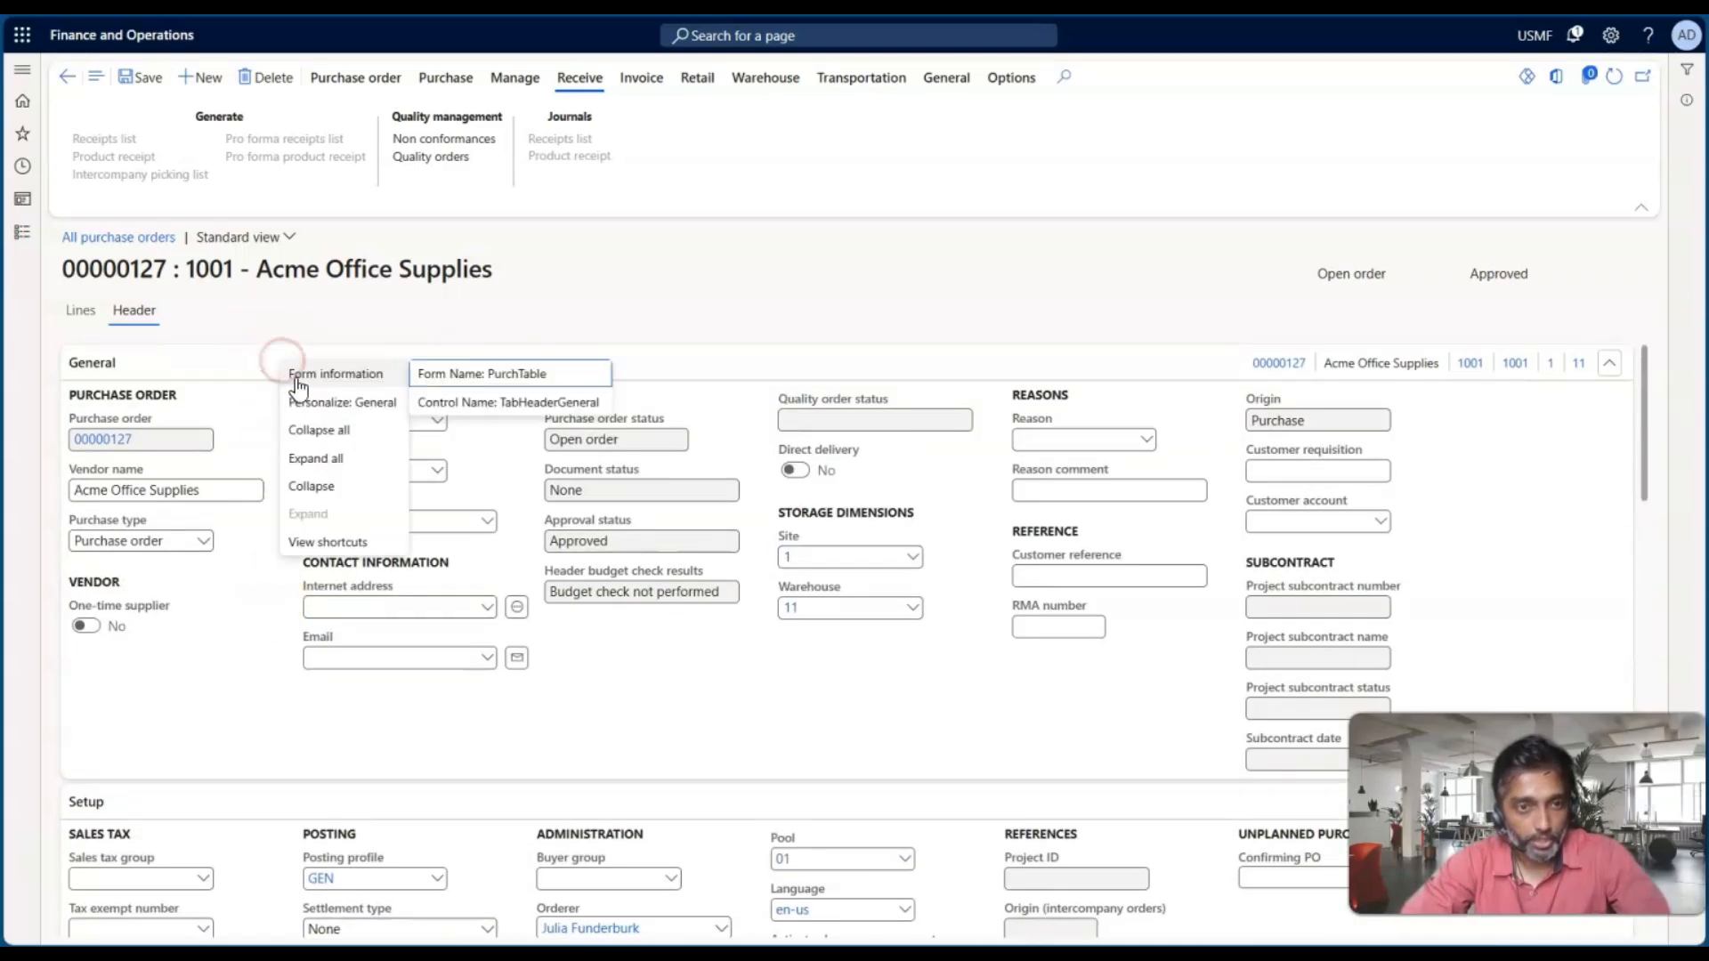
click(321, 431)
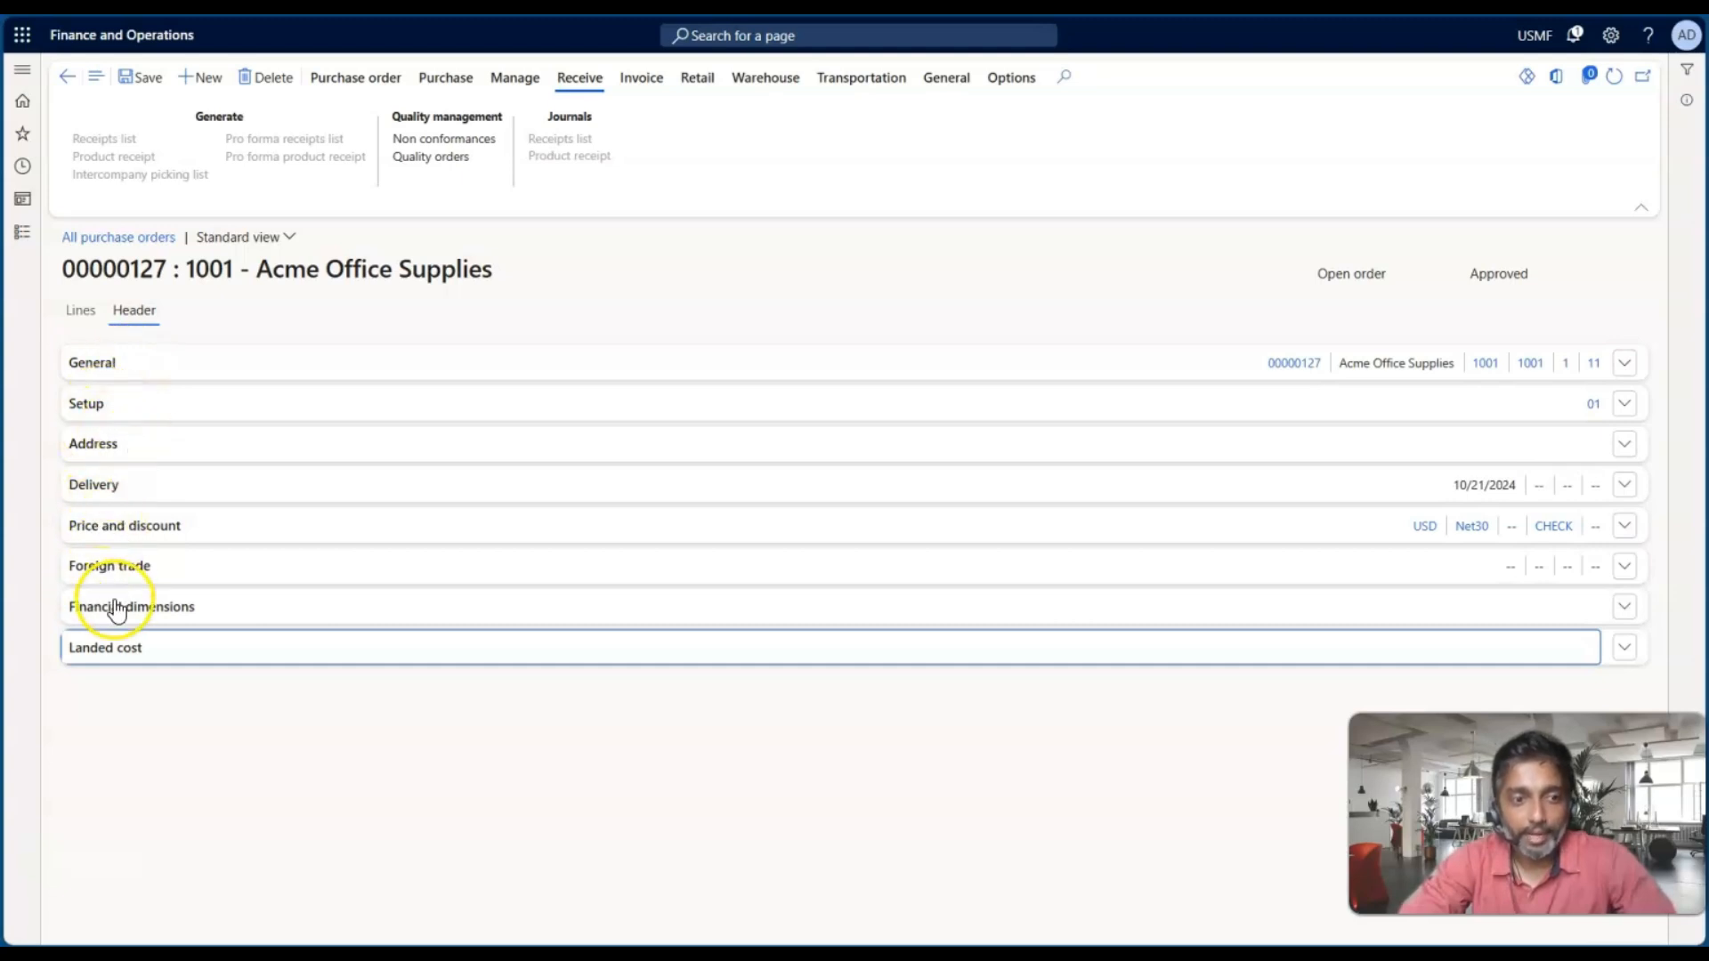
Step: Expand the General section of the header view and check the site and warehouse details under Storage dimensions
click(86, 356)
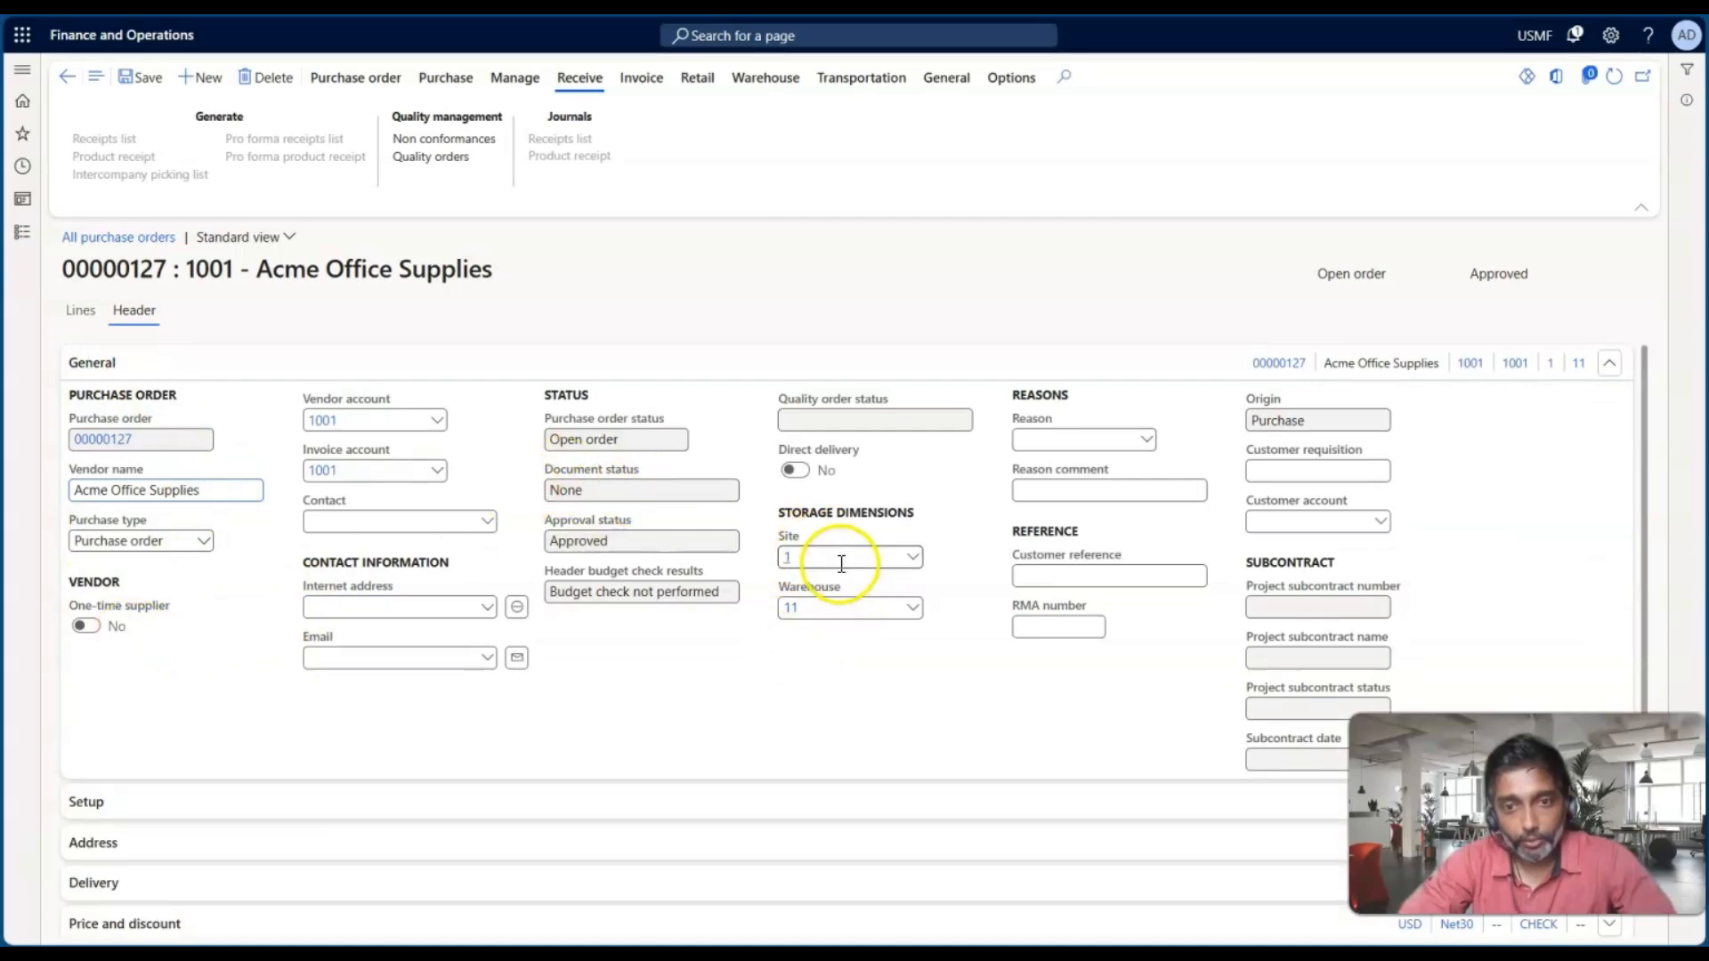
mouse_move(841, 563)
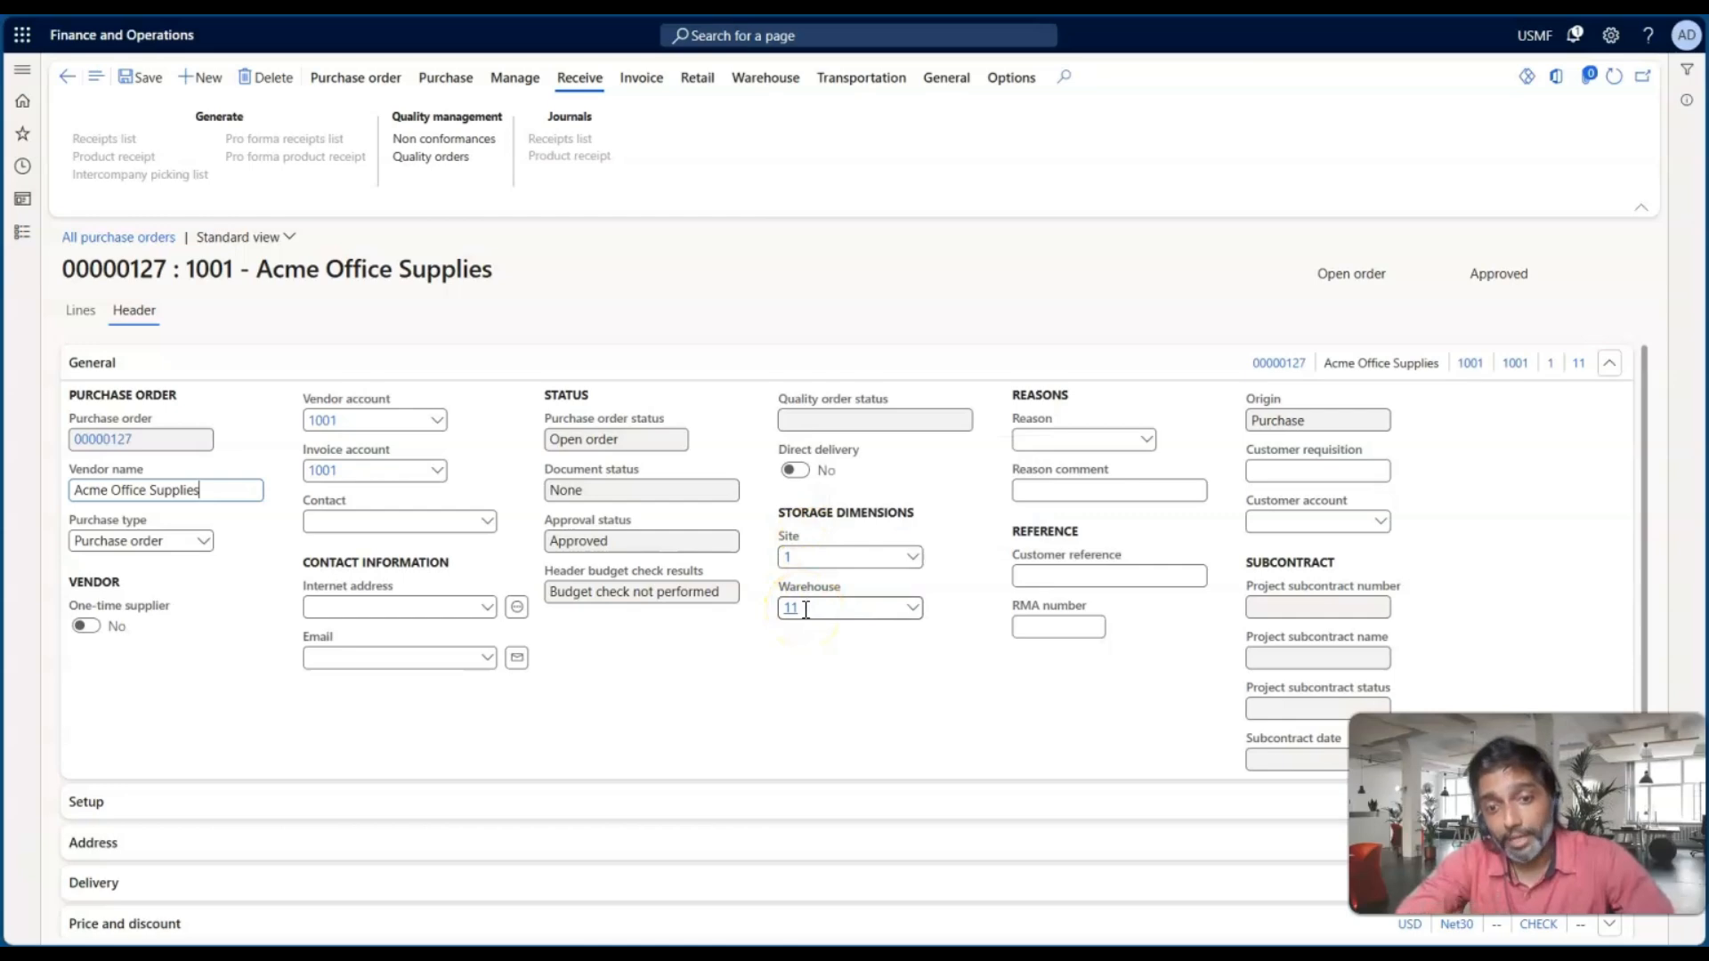
mouse_move(806, 610)
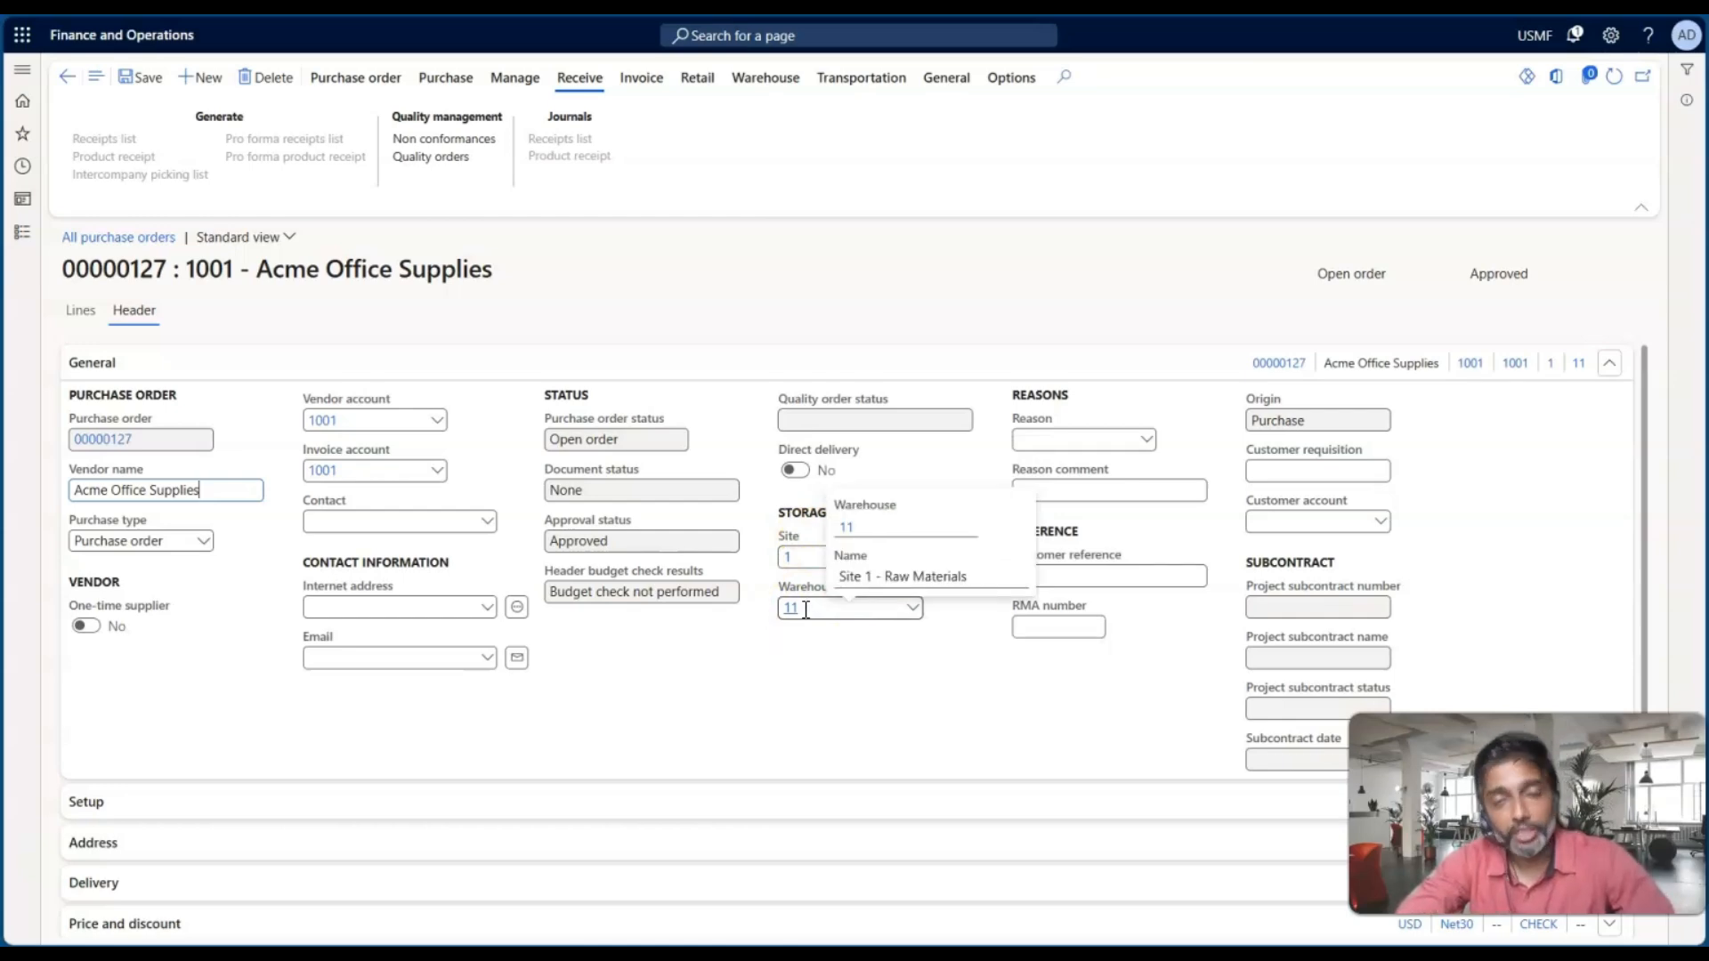
click(799, 639)
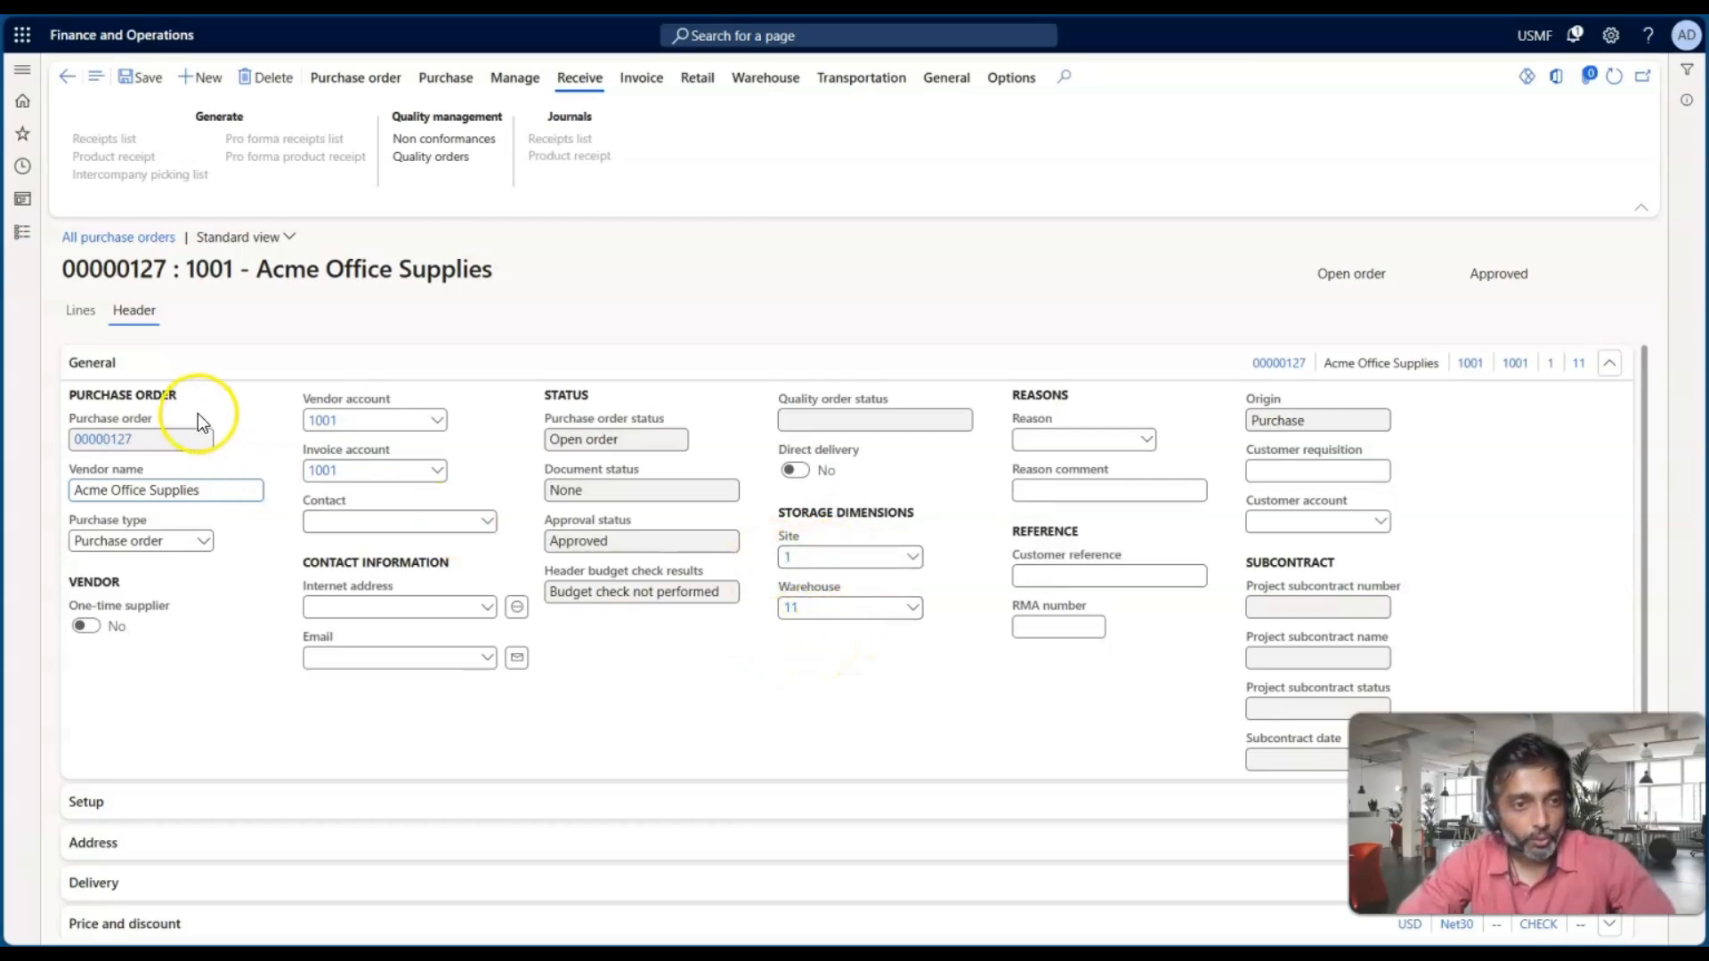
Step: In the lines view, assign item 1000 (Surface Pro 128 GB) to the empty first purchase order line
click(89, 313)
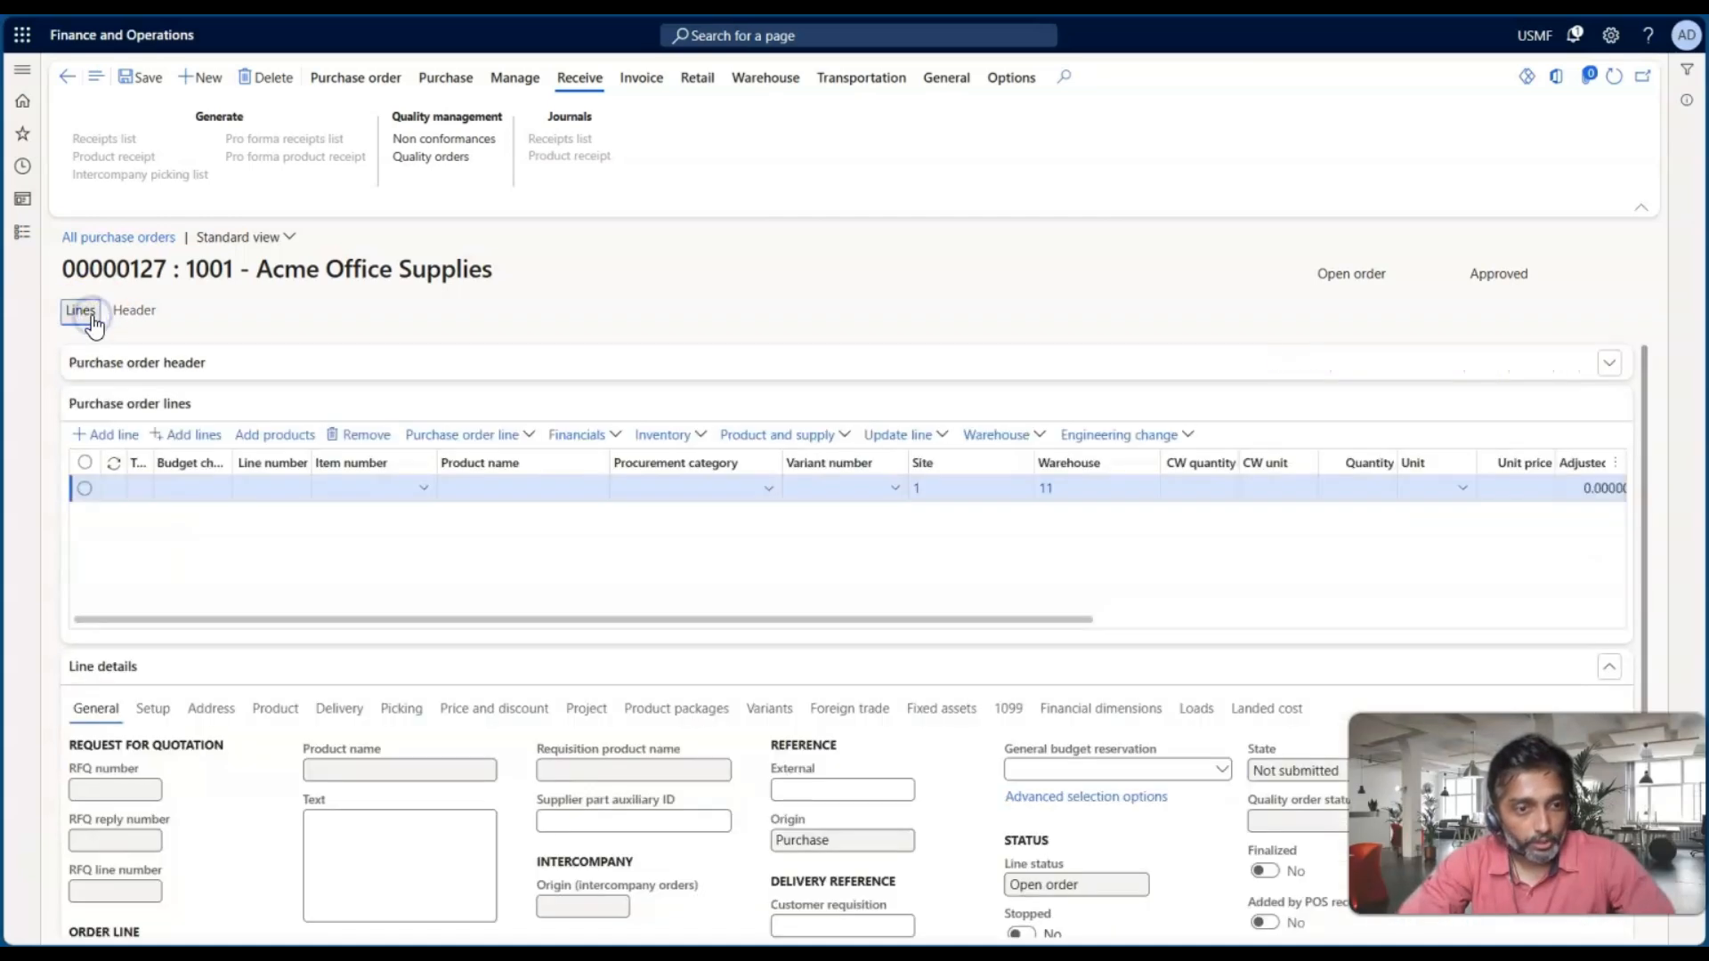
scroll(247, 510, down, 2)
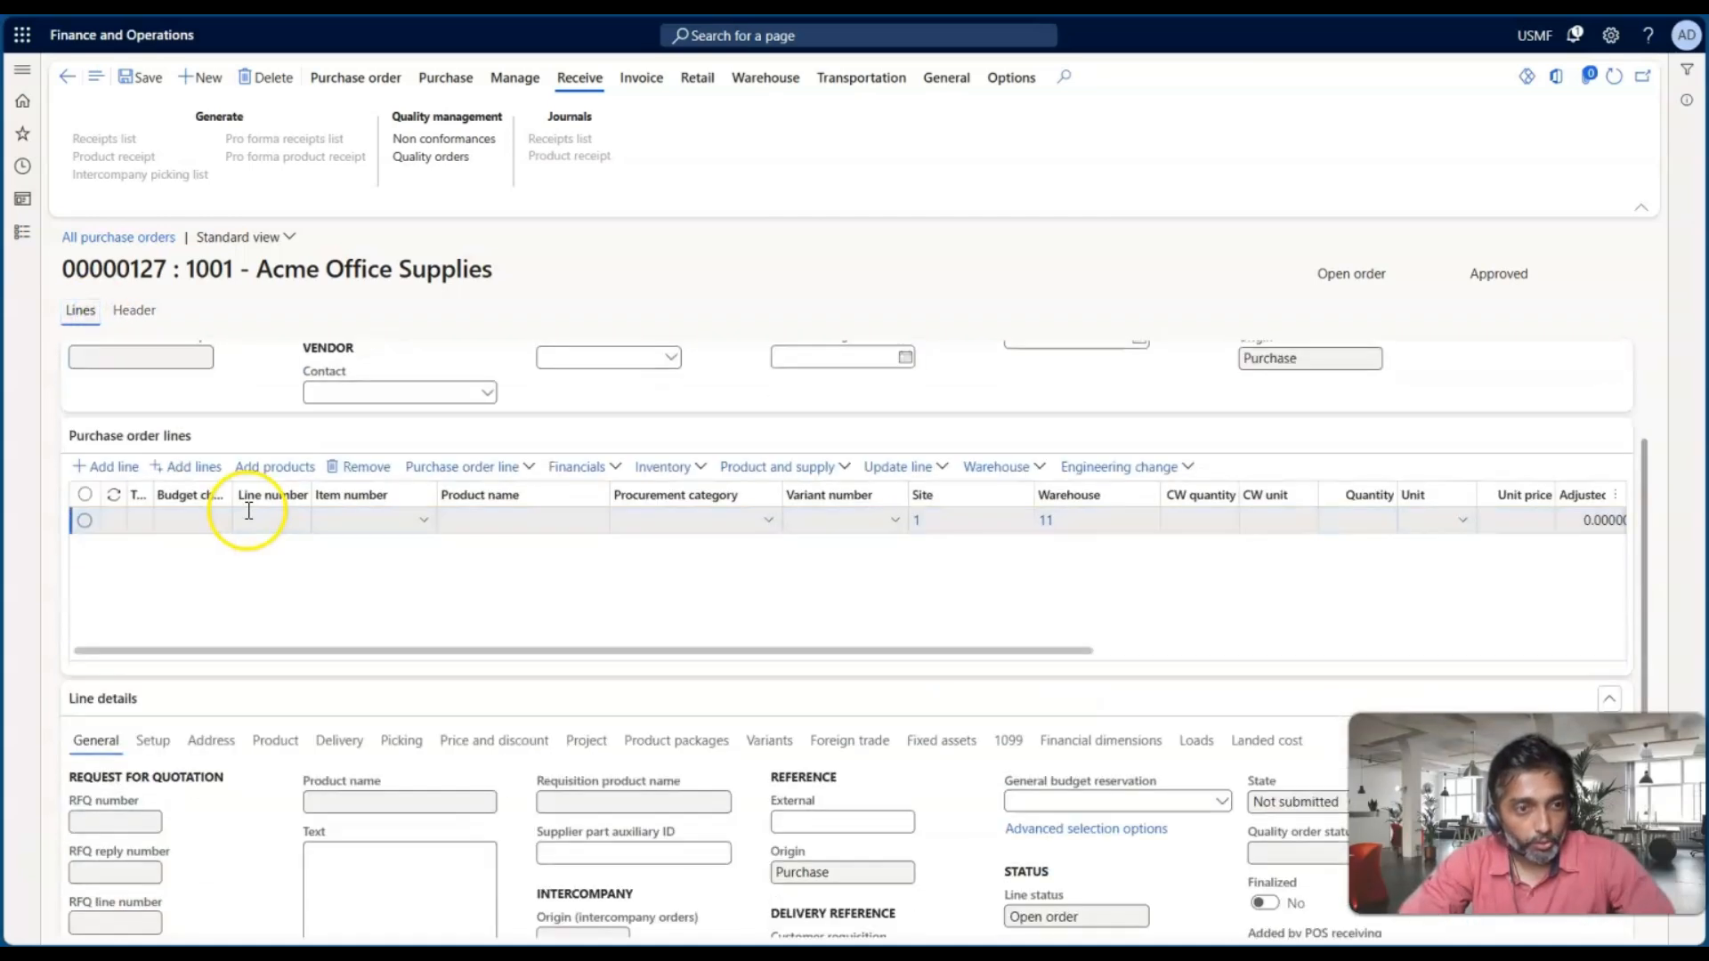
click(395, 524)
click(426, 521)
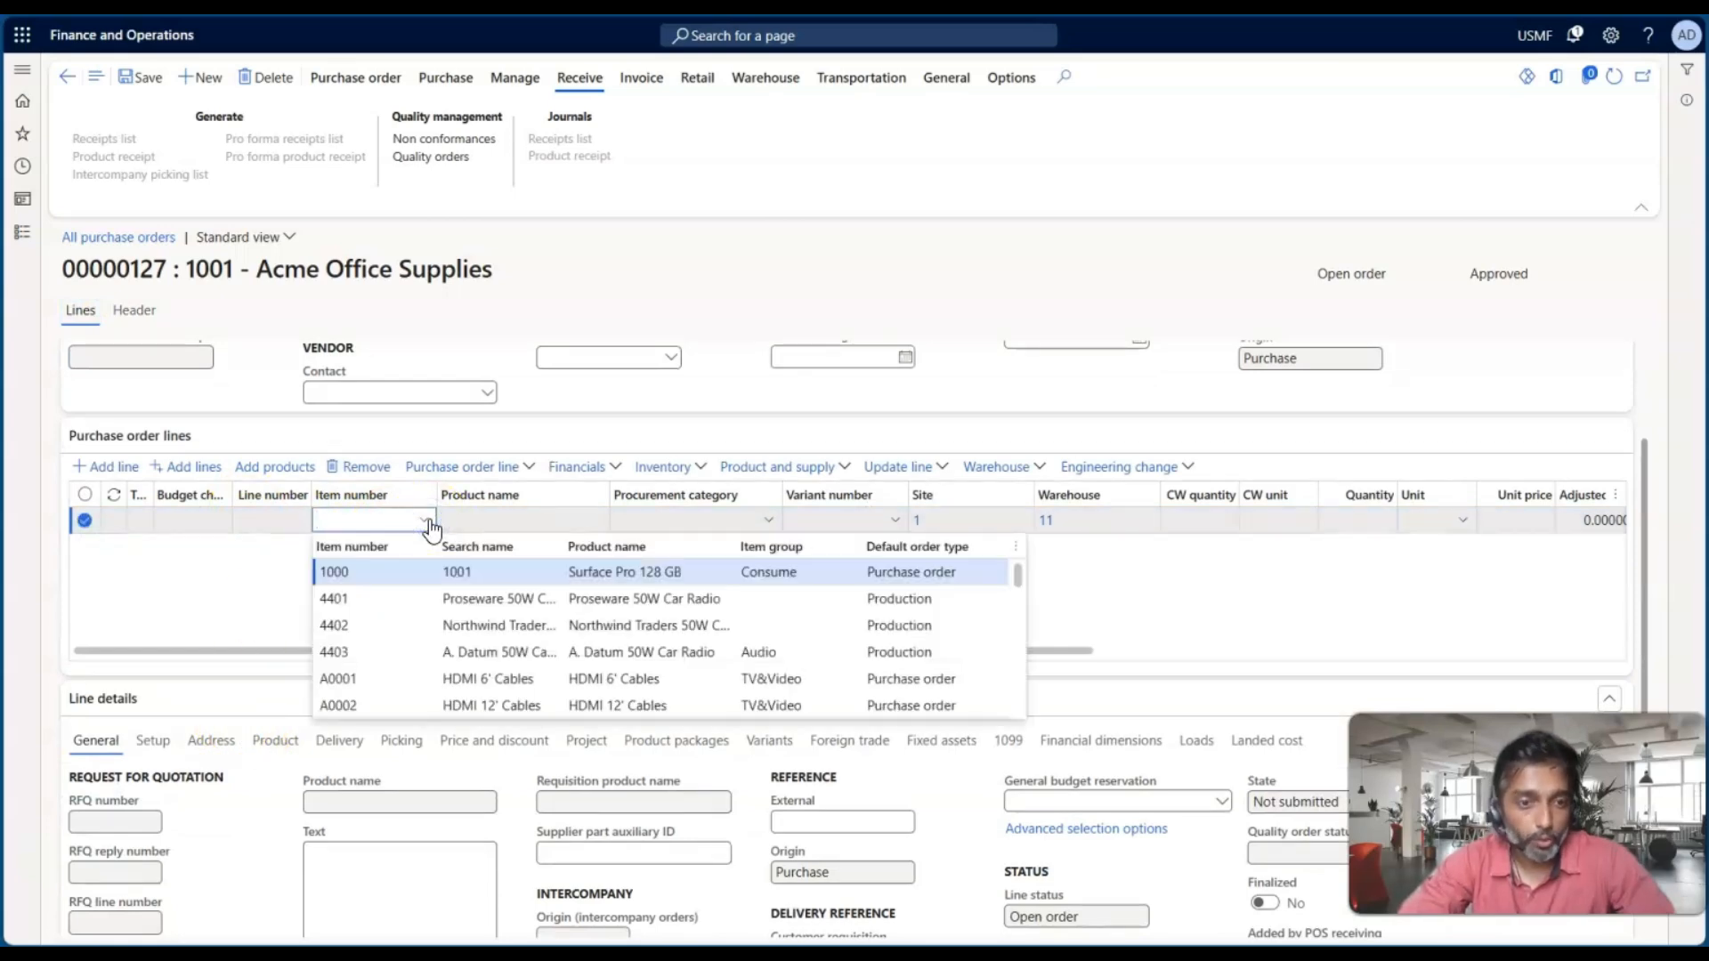
click(412, 569)
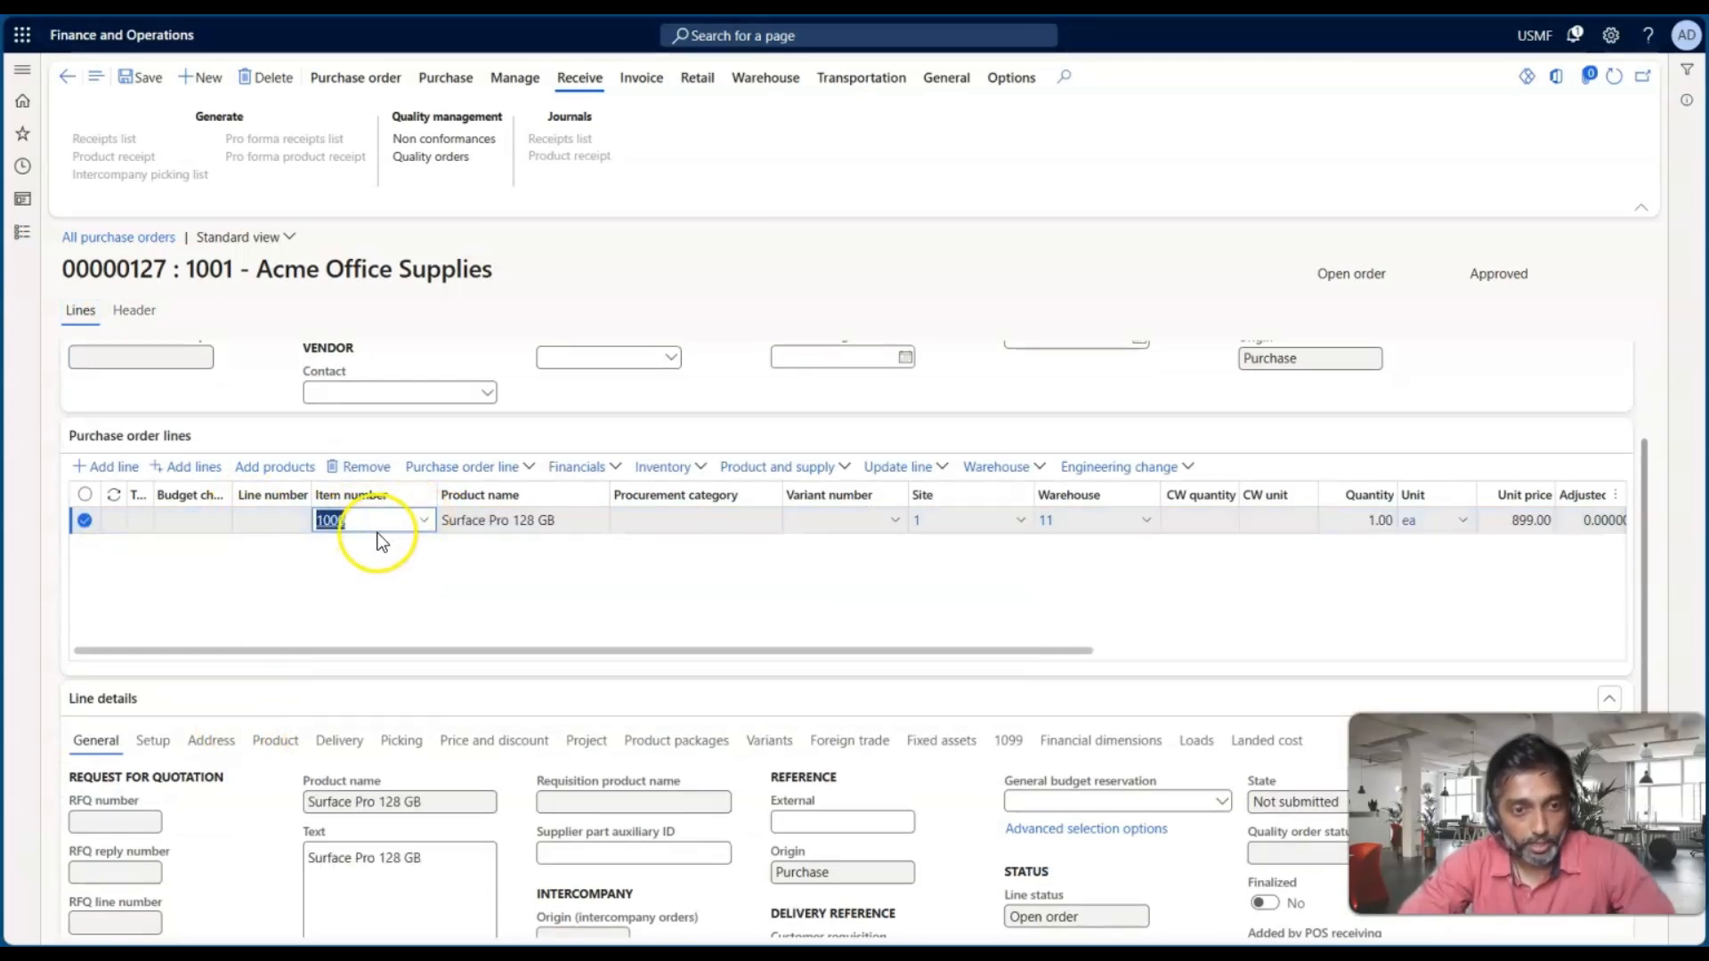
Step: Compare the order's header view with the line details of the Surface Pro 128 GB line
scroll(388, 605, down, 1)
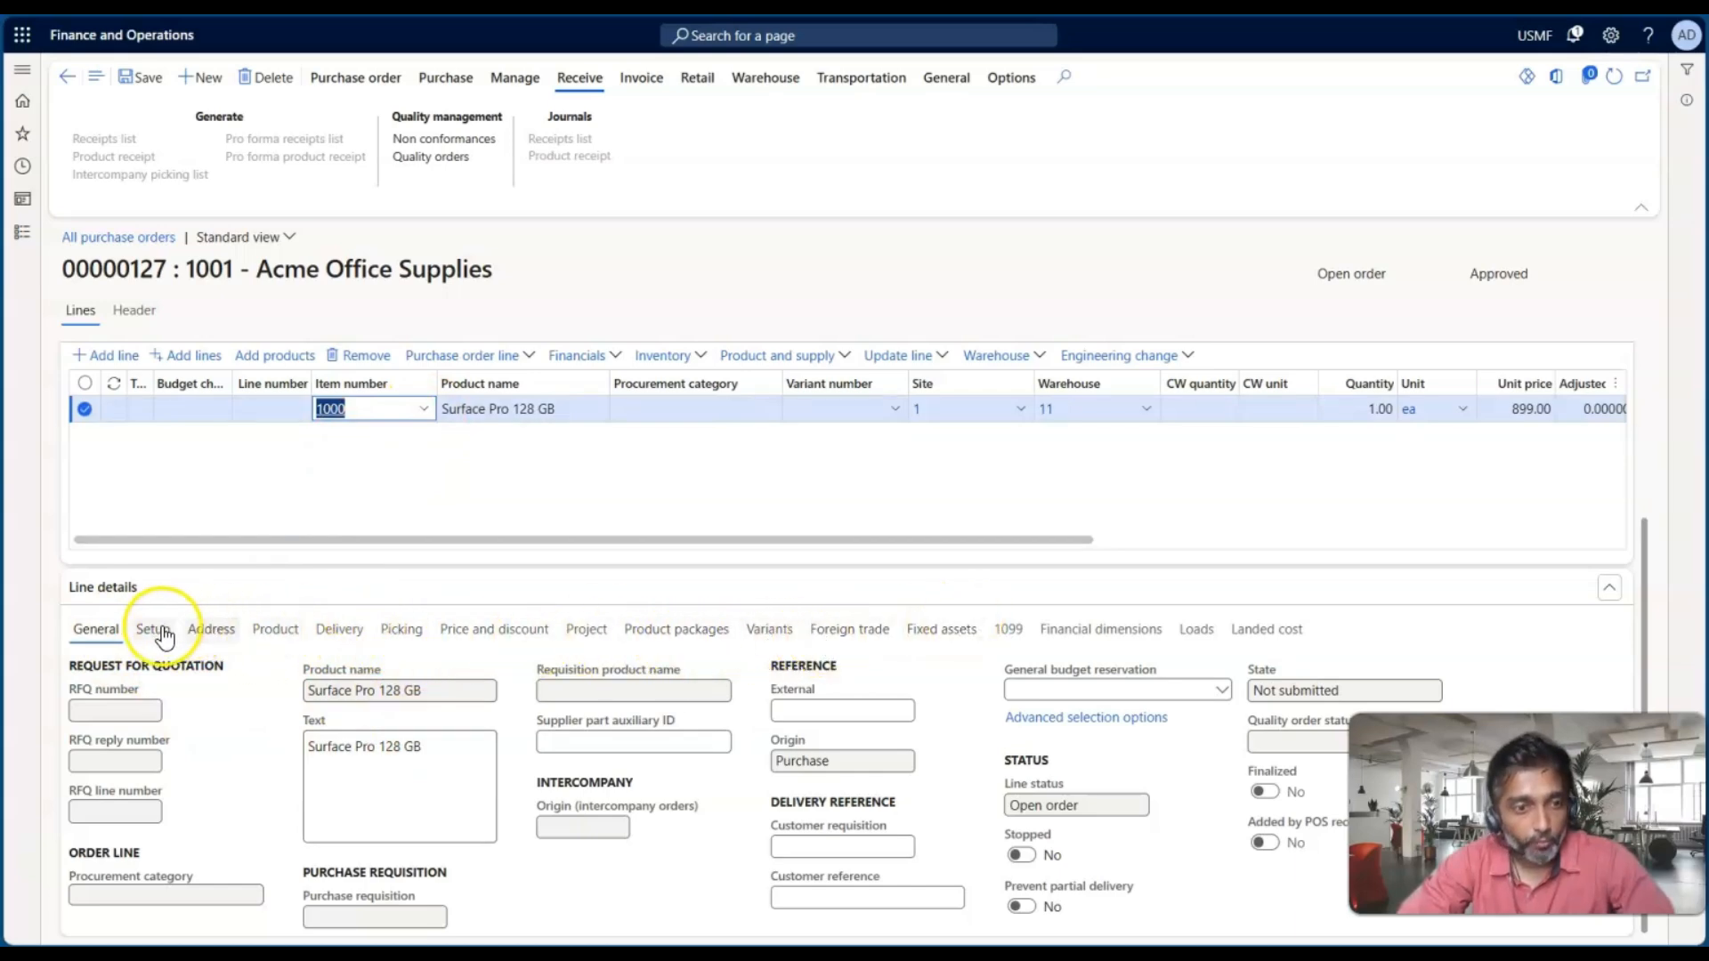
click(135, 310)
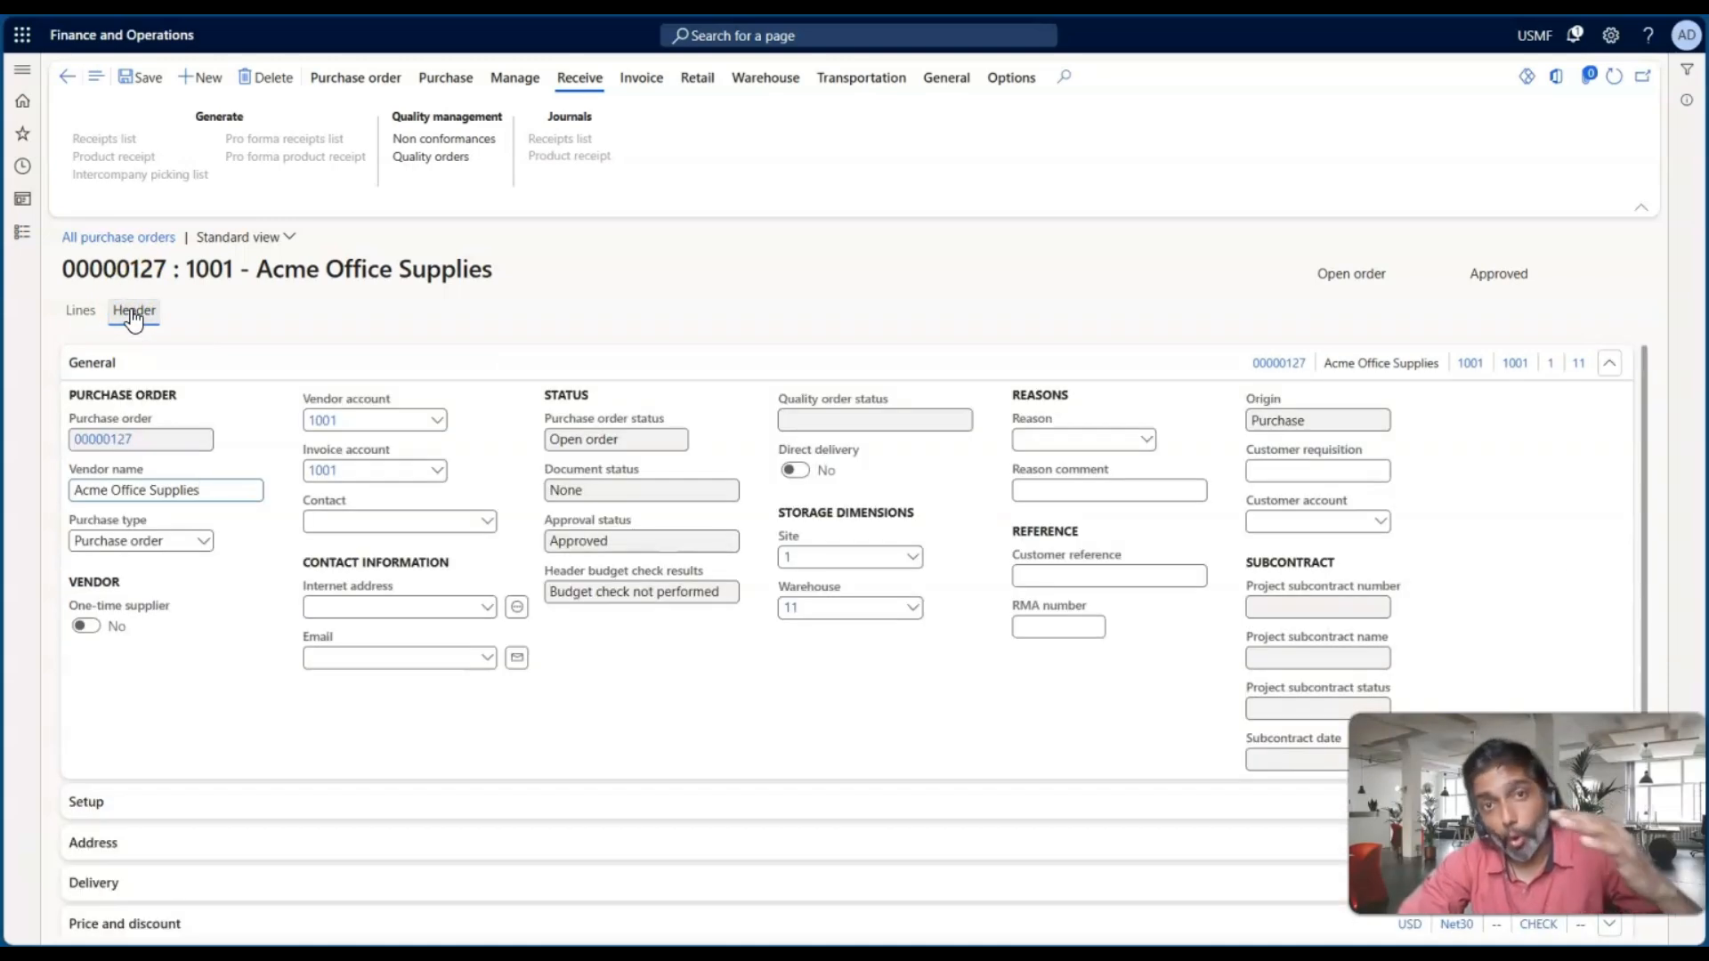
click(80, 311)
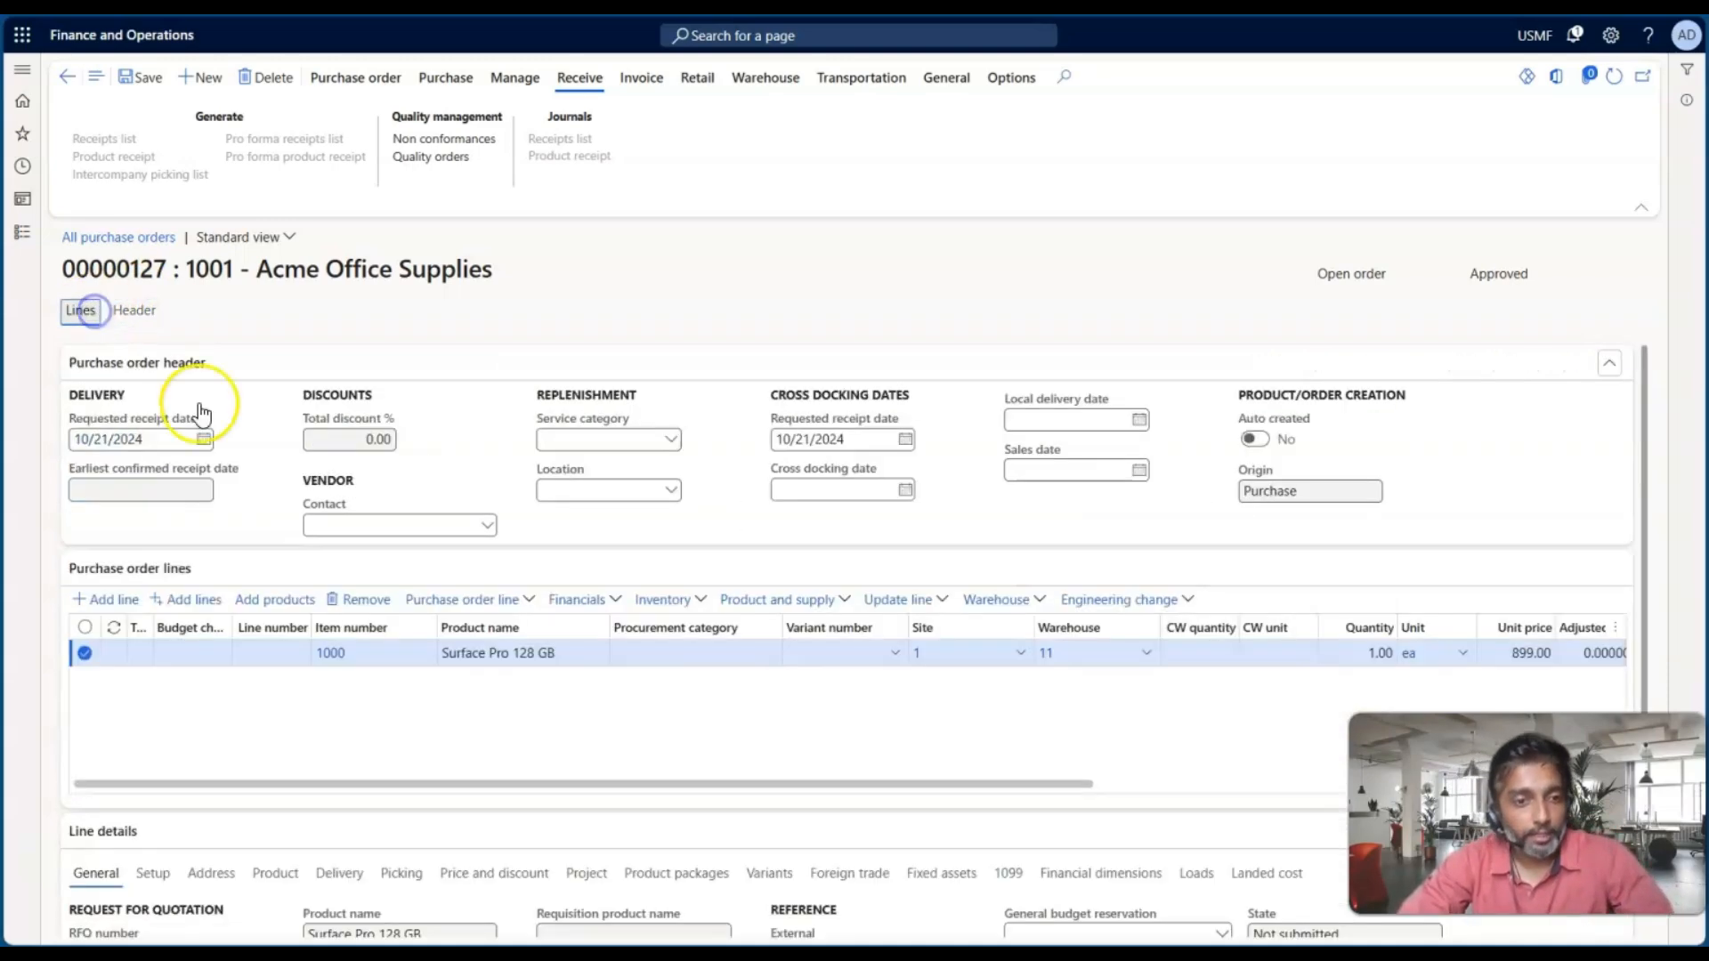
scroll(425, 687, down, 3)
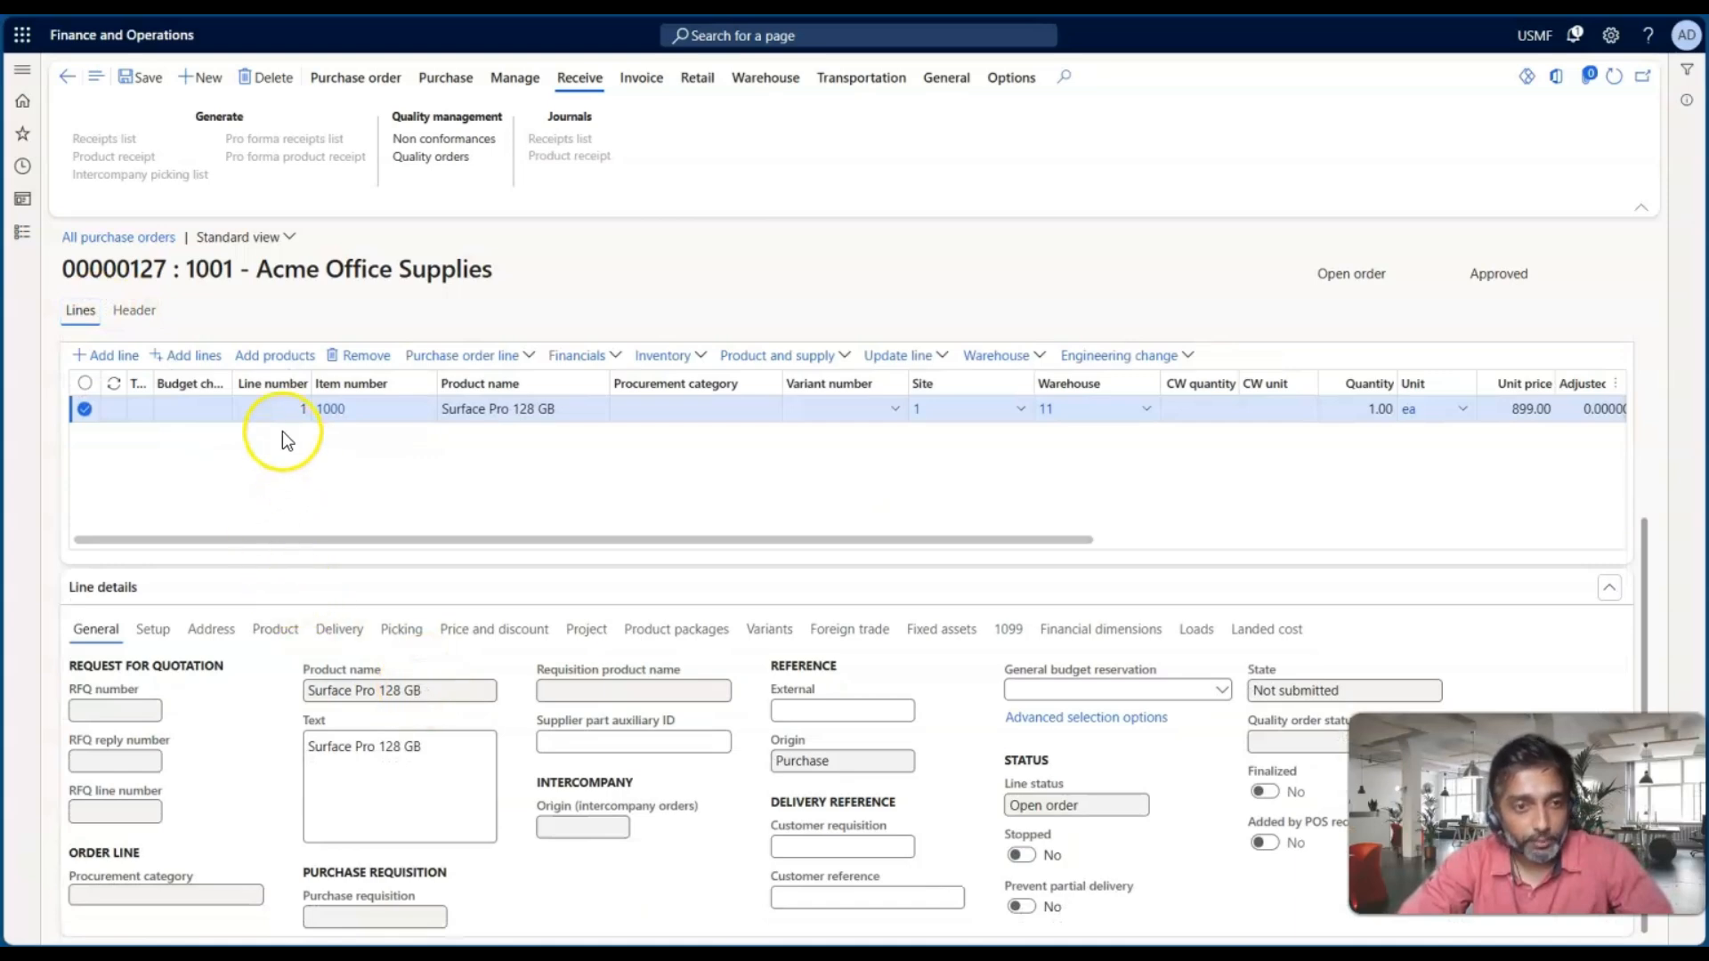
click(535, 408)
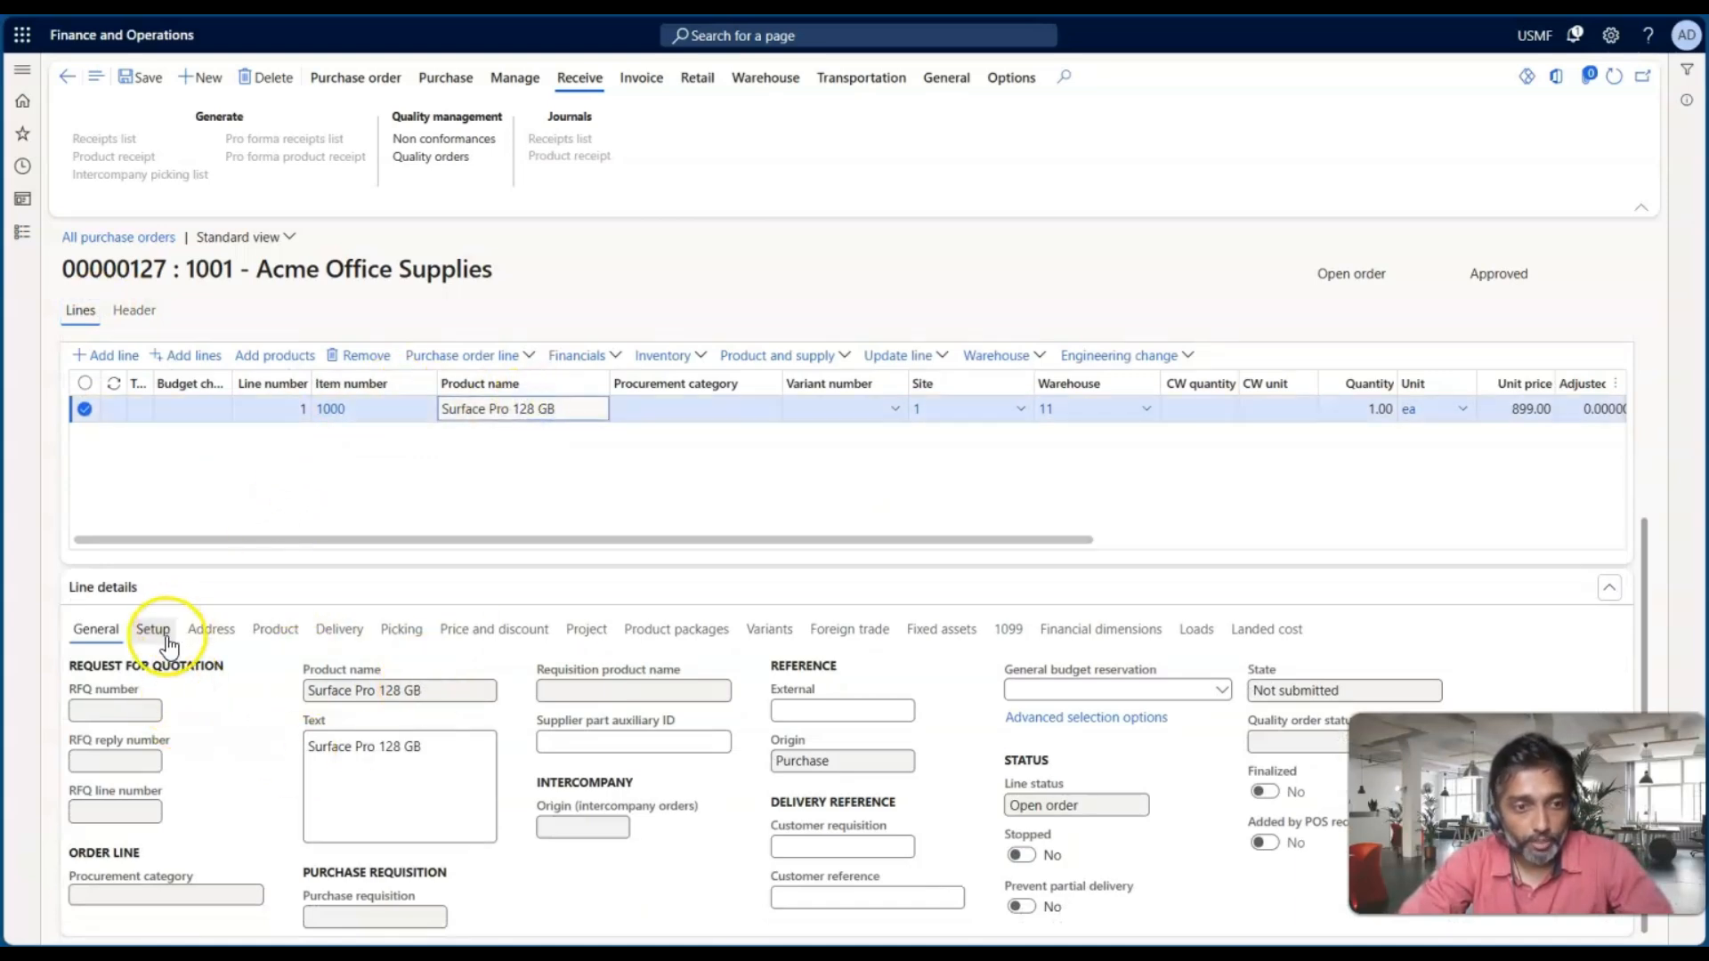
Step: Remove the Surface Pro 128 GB line from the purchase order lines and confirm the deletion
scroll(397, 430, up, 3)
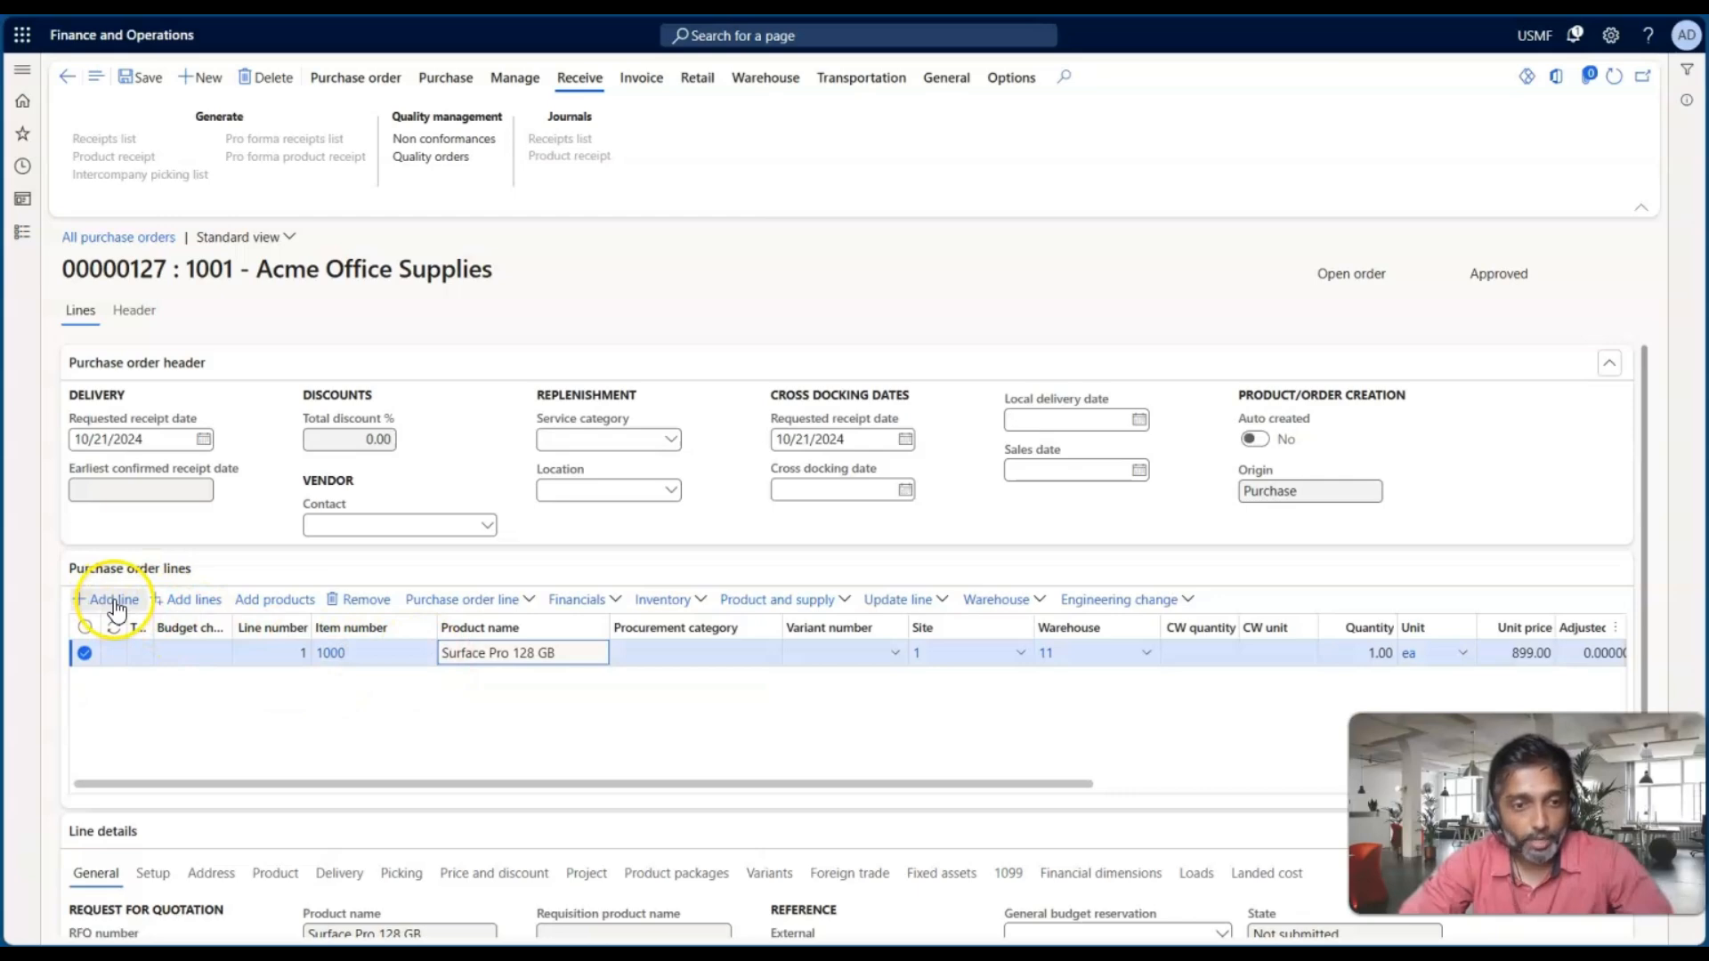
click(355, 600)
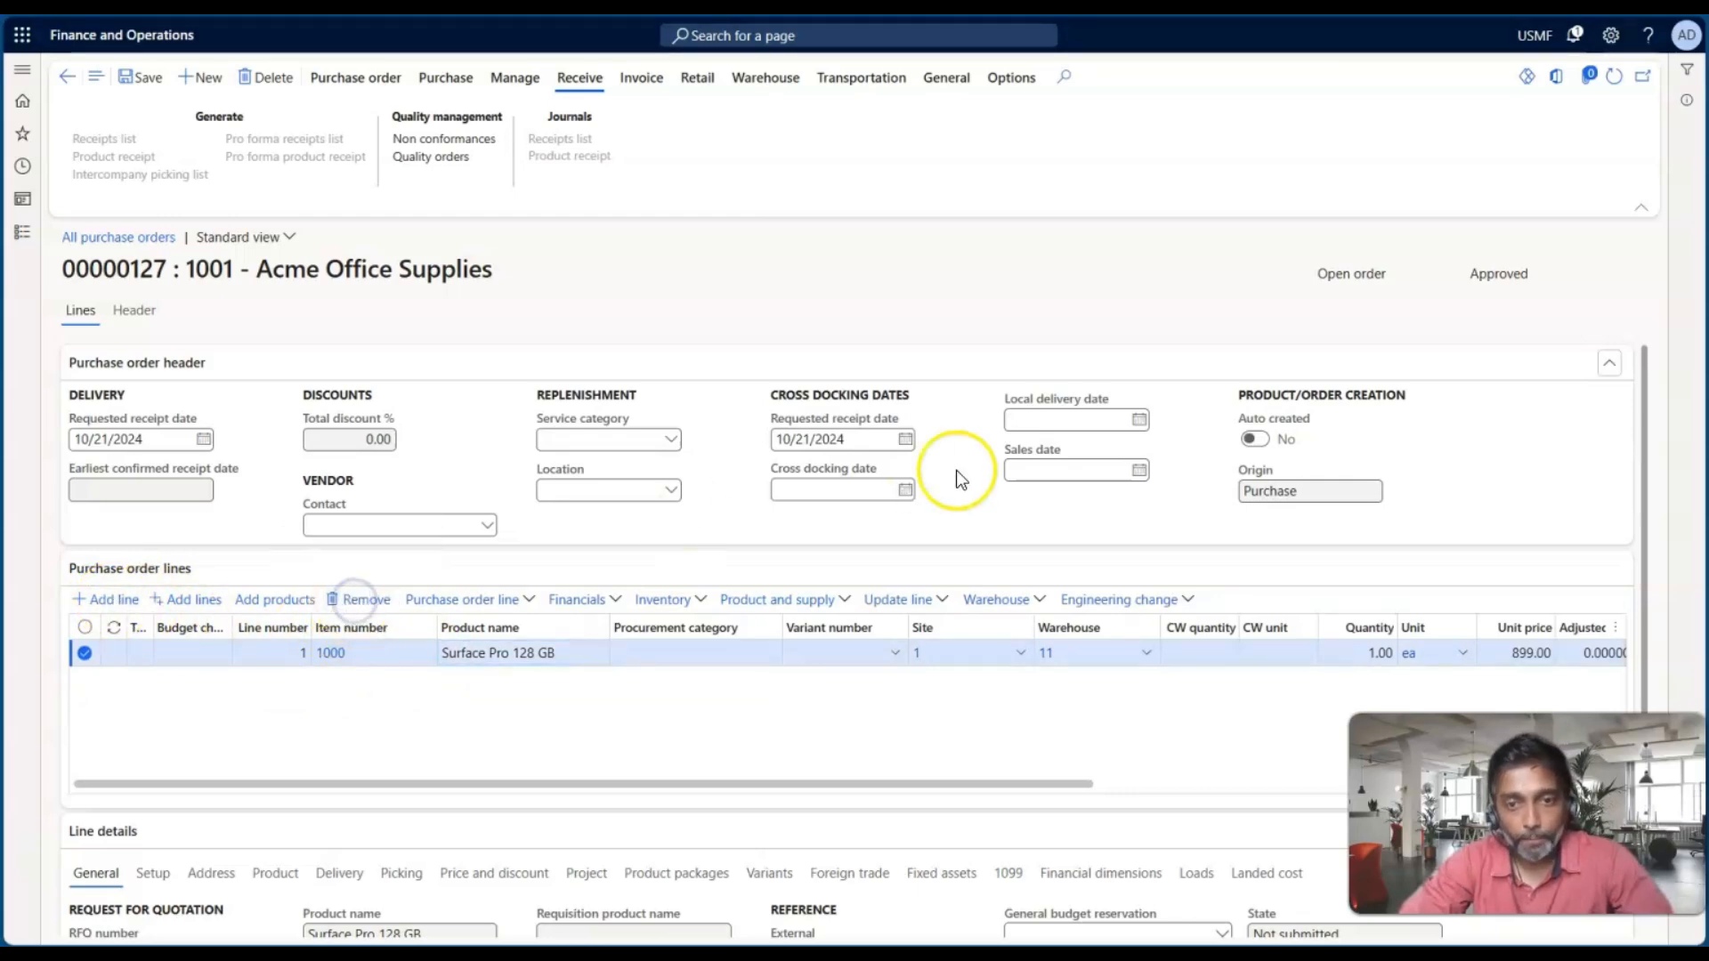
click(1052, 447)
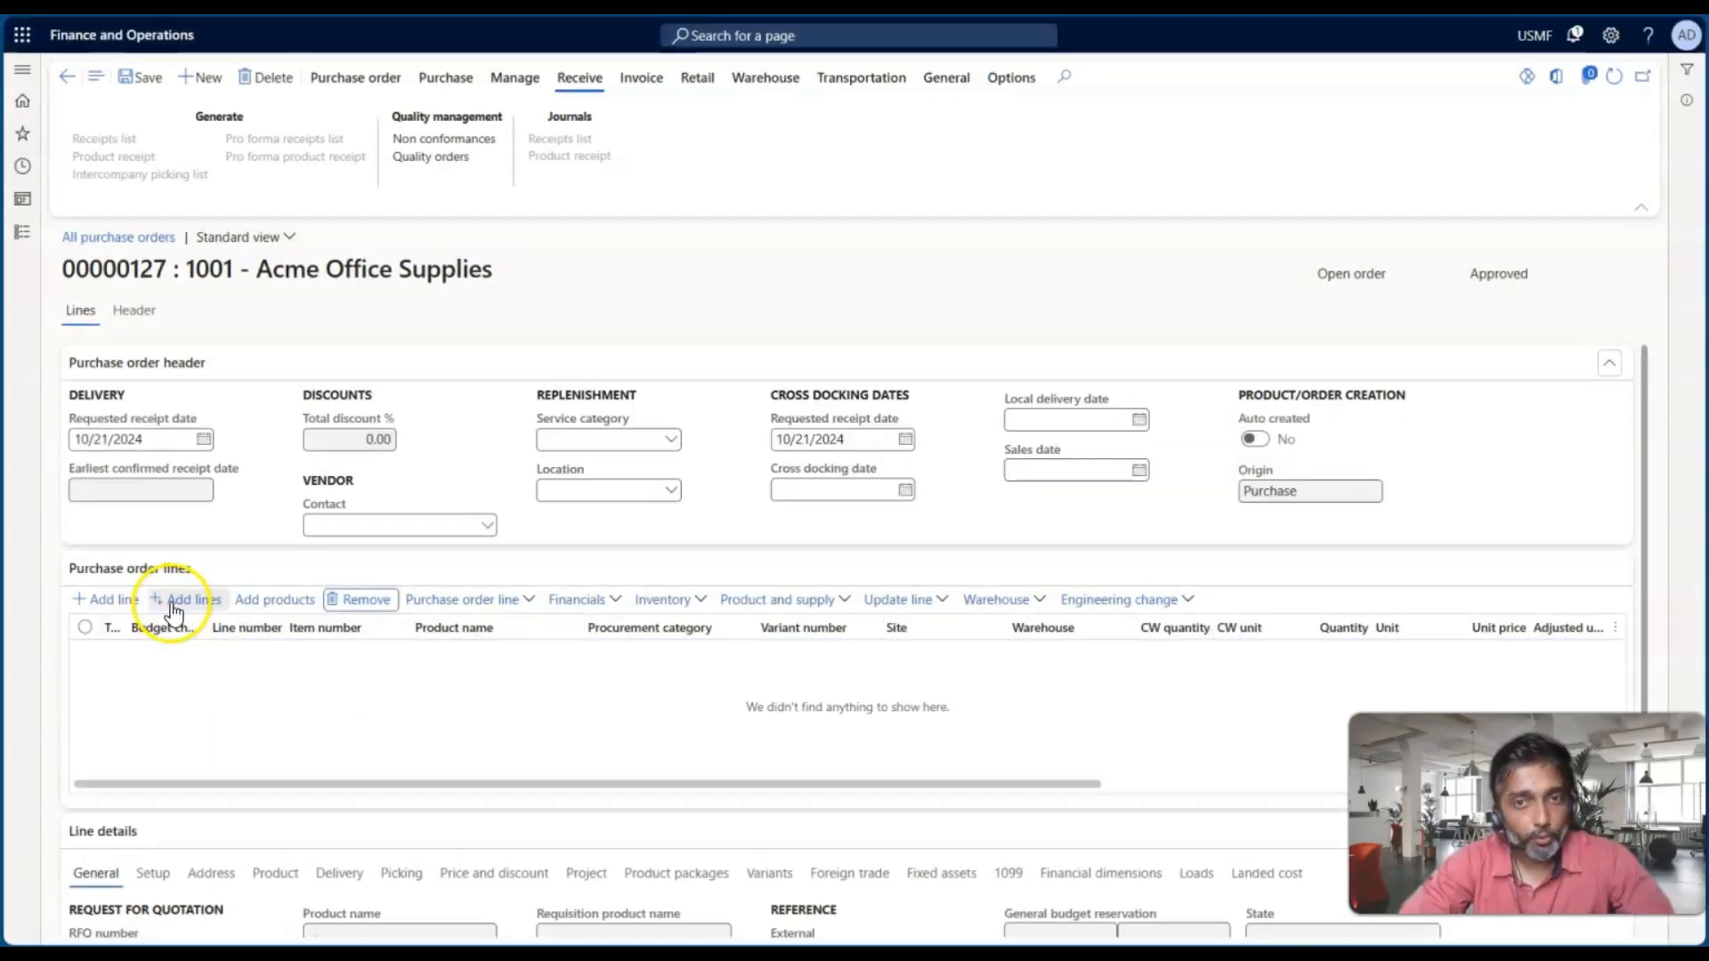
Step: Create an order line for existing item 1000 at site 1 with purchase quantity 10, using Add lines with the default inquiry criteria
click(171, 601)
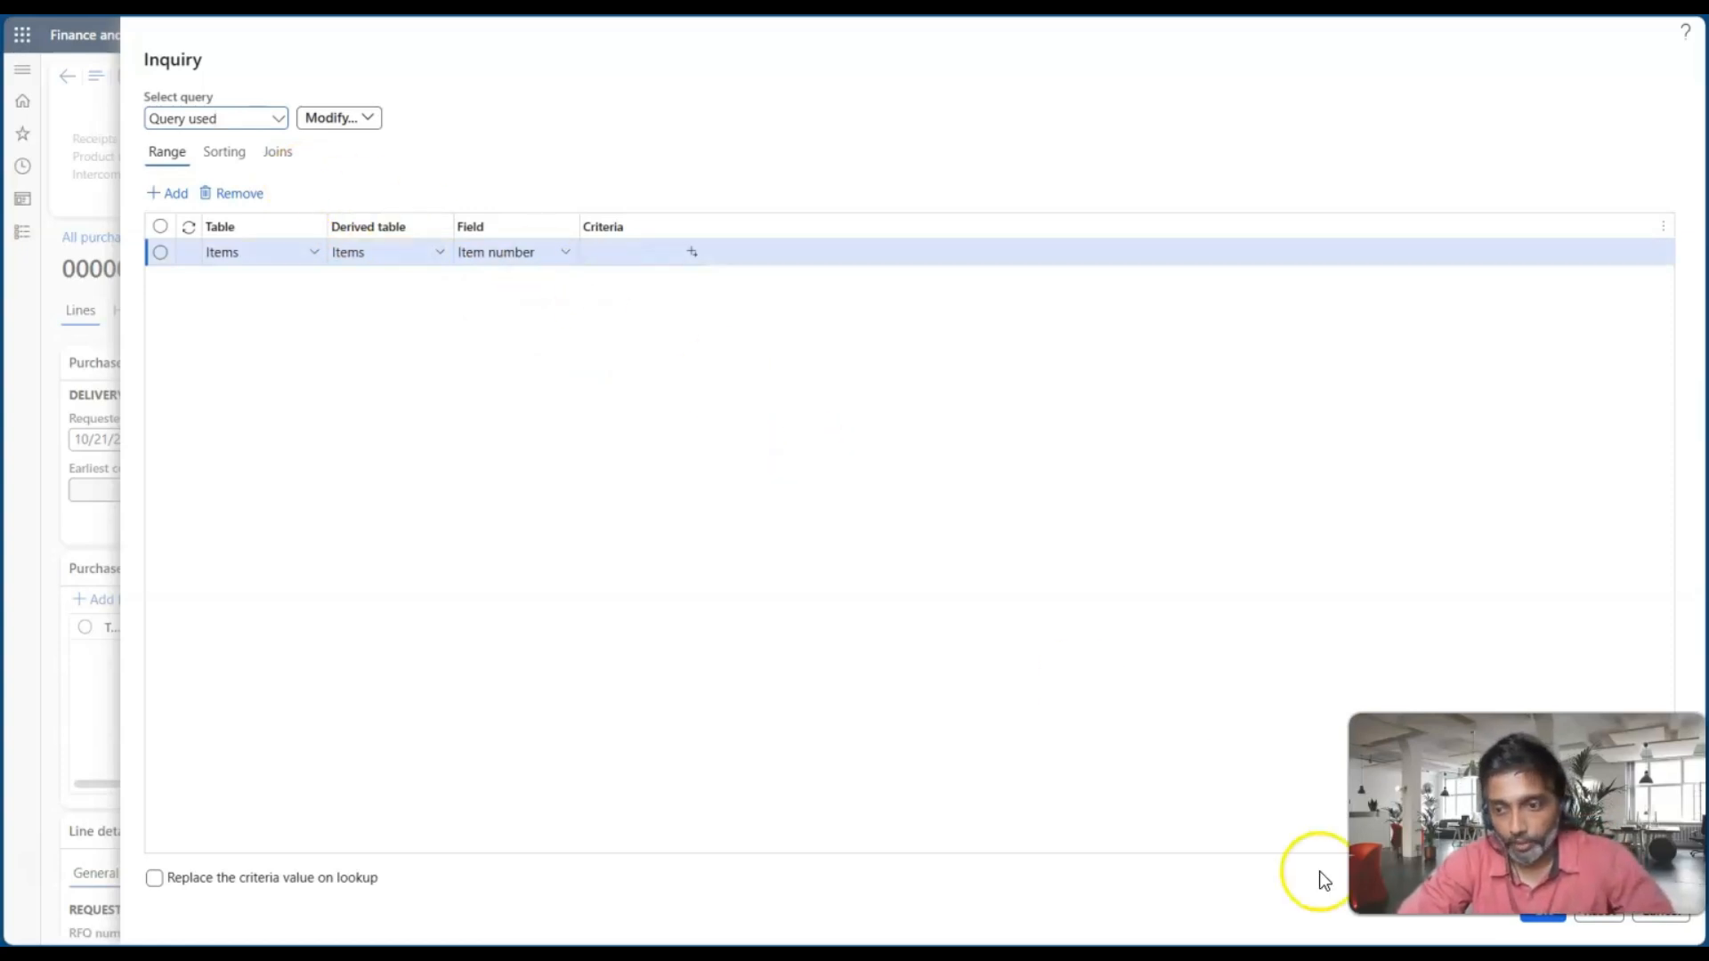
click(1545, 920)
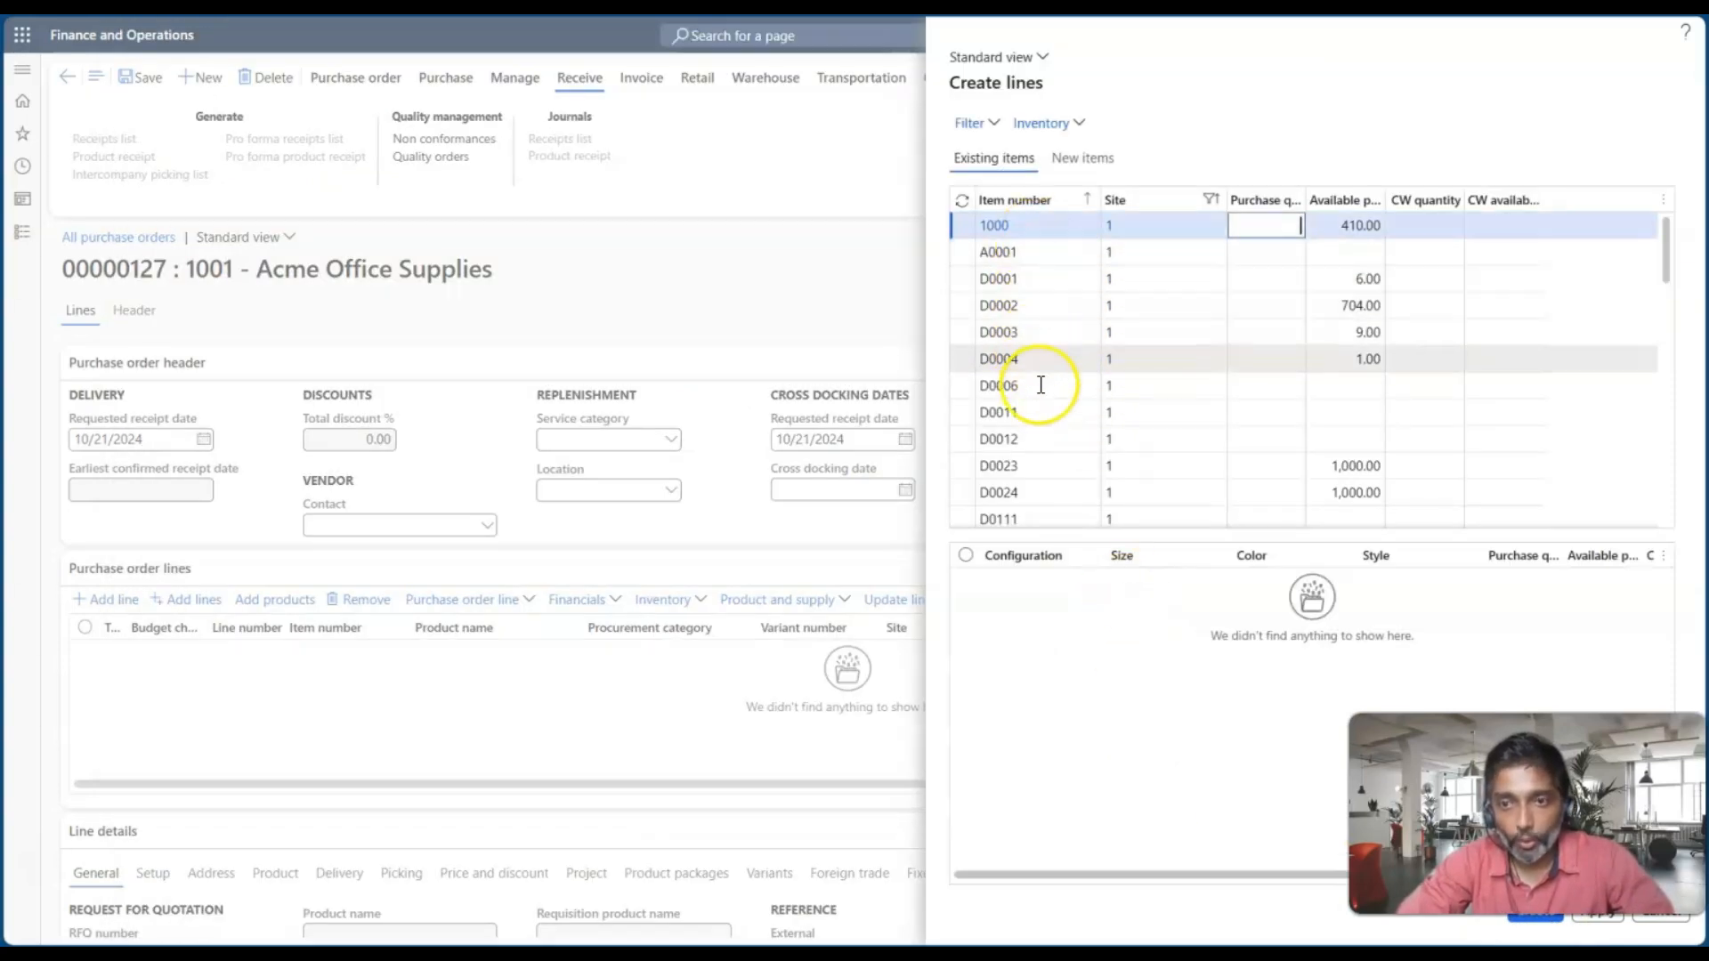
drag(1379, 203, 1481, 201)
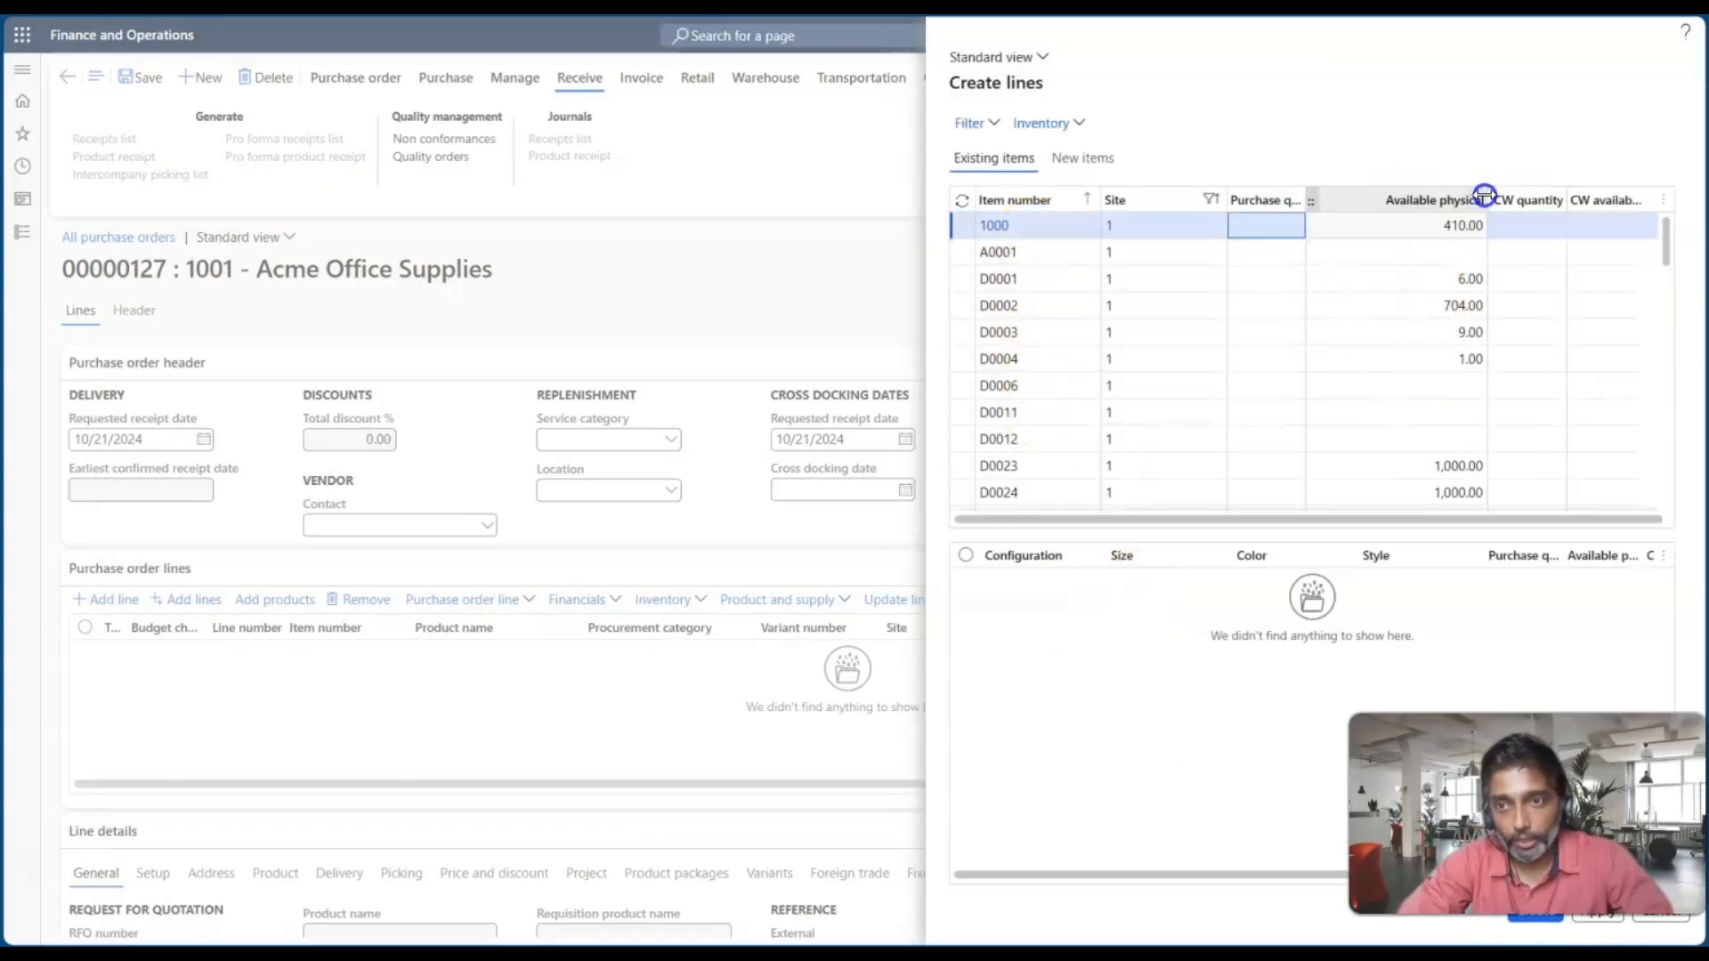
click(1260, 229)
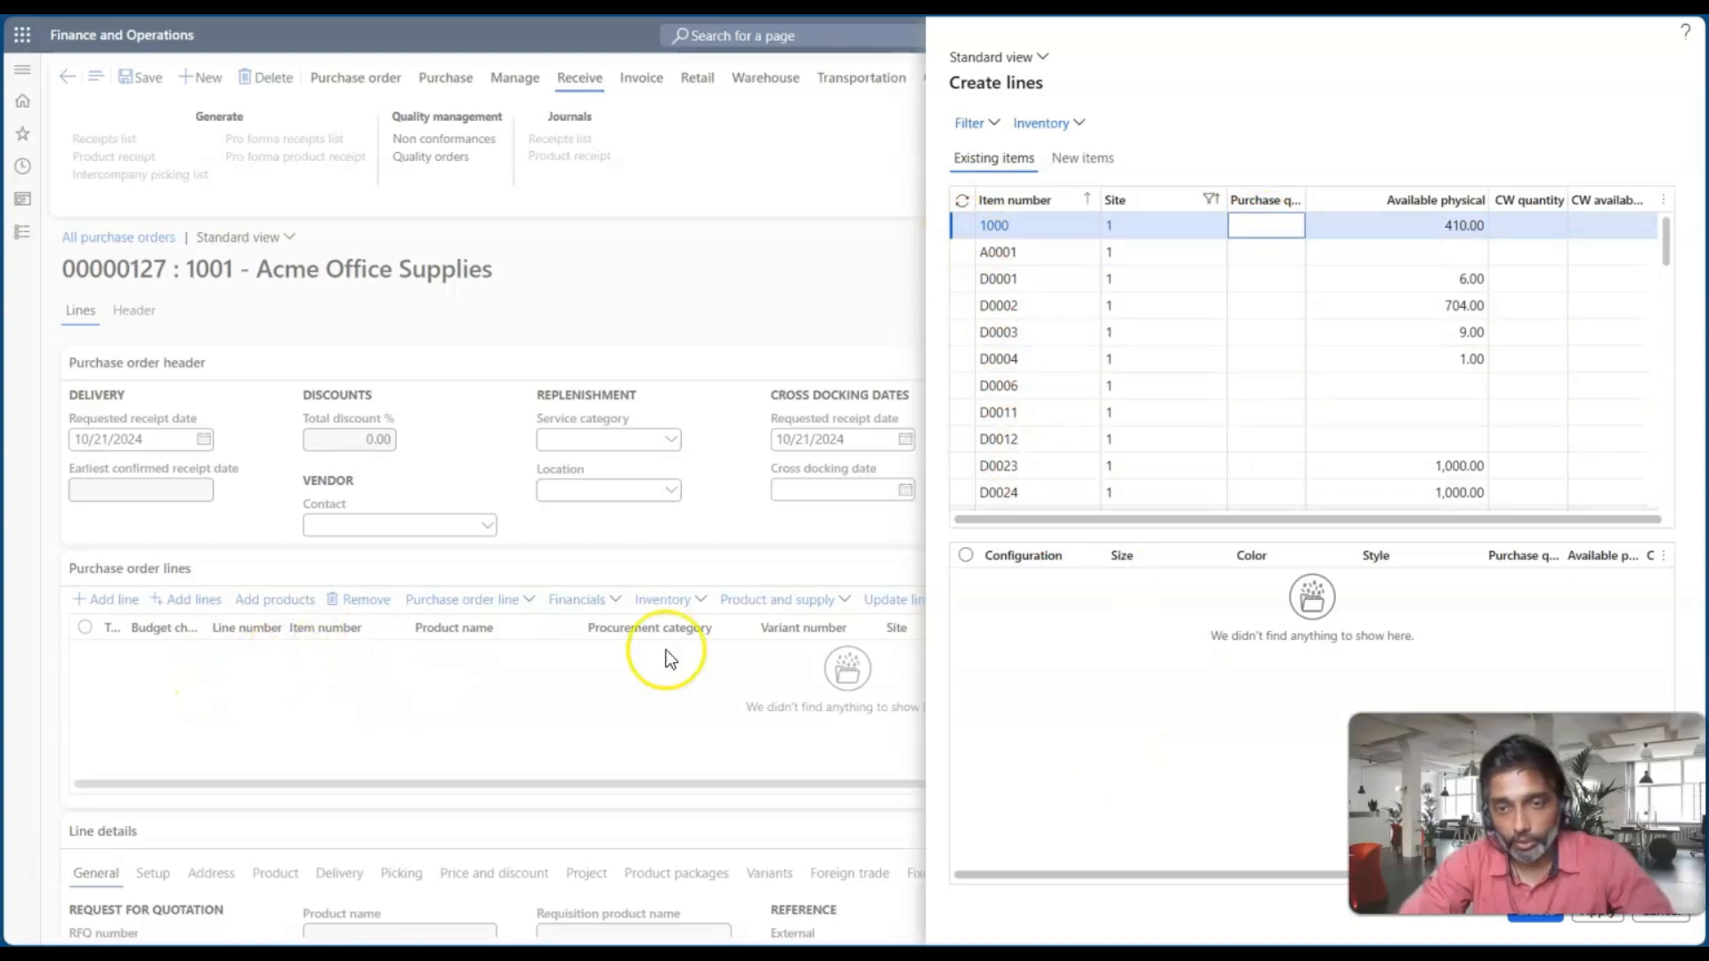
text(10)
key(Tab)
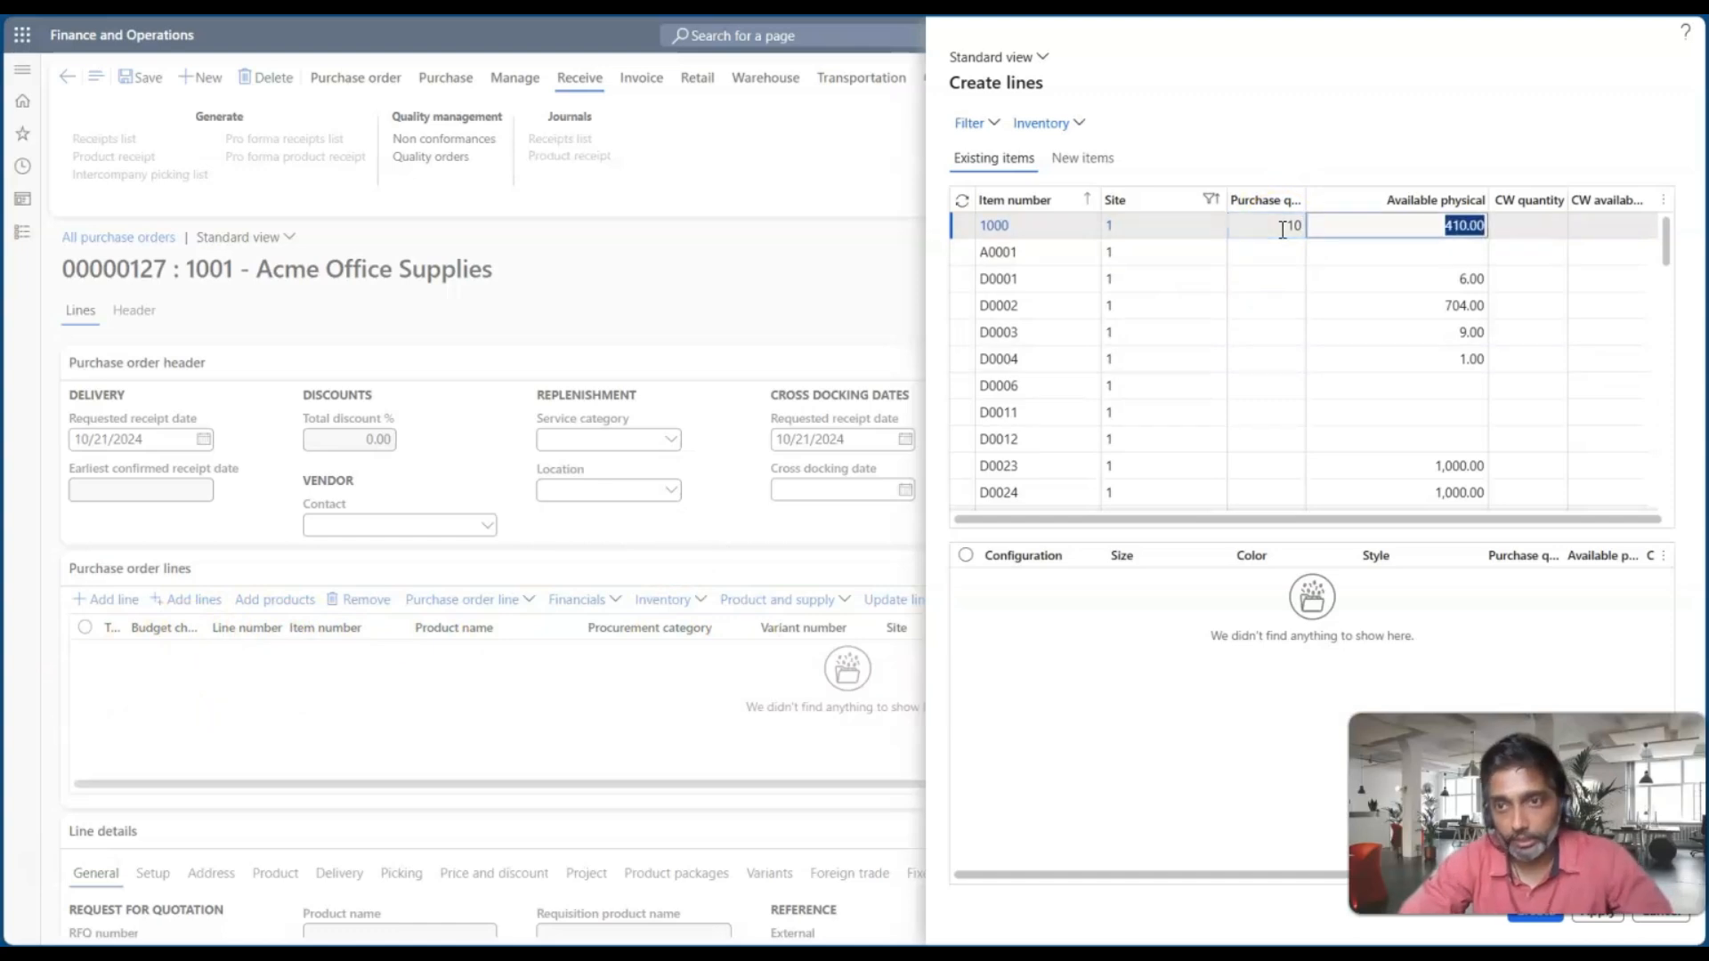
click(1598, 925)
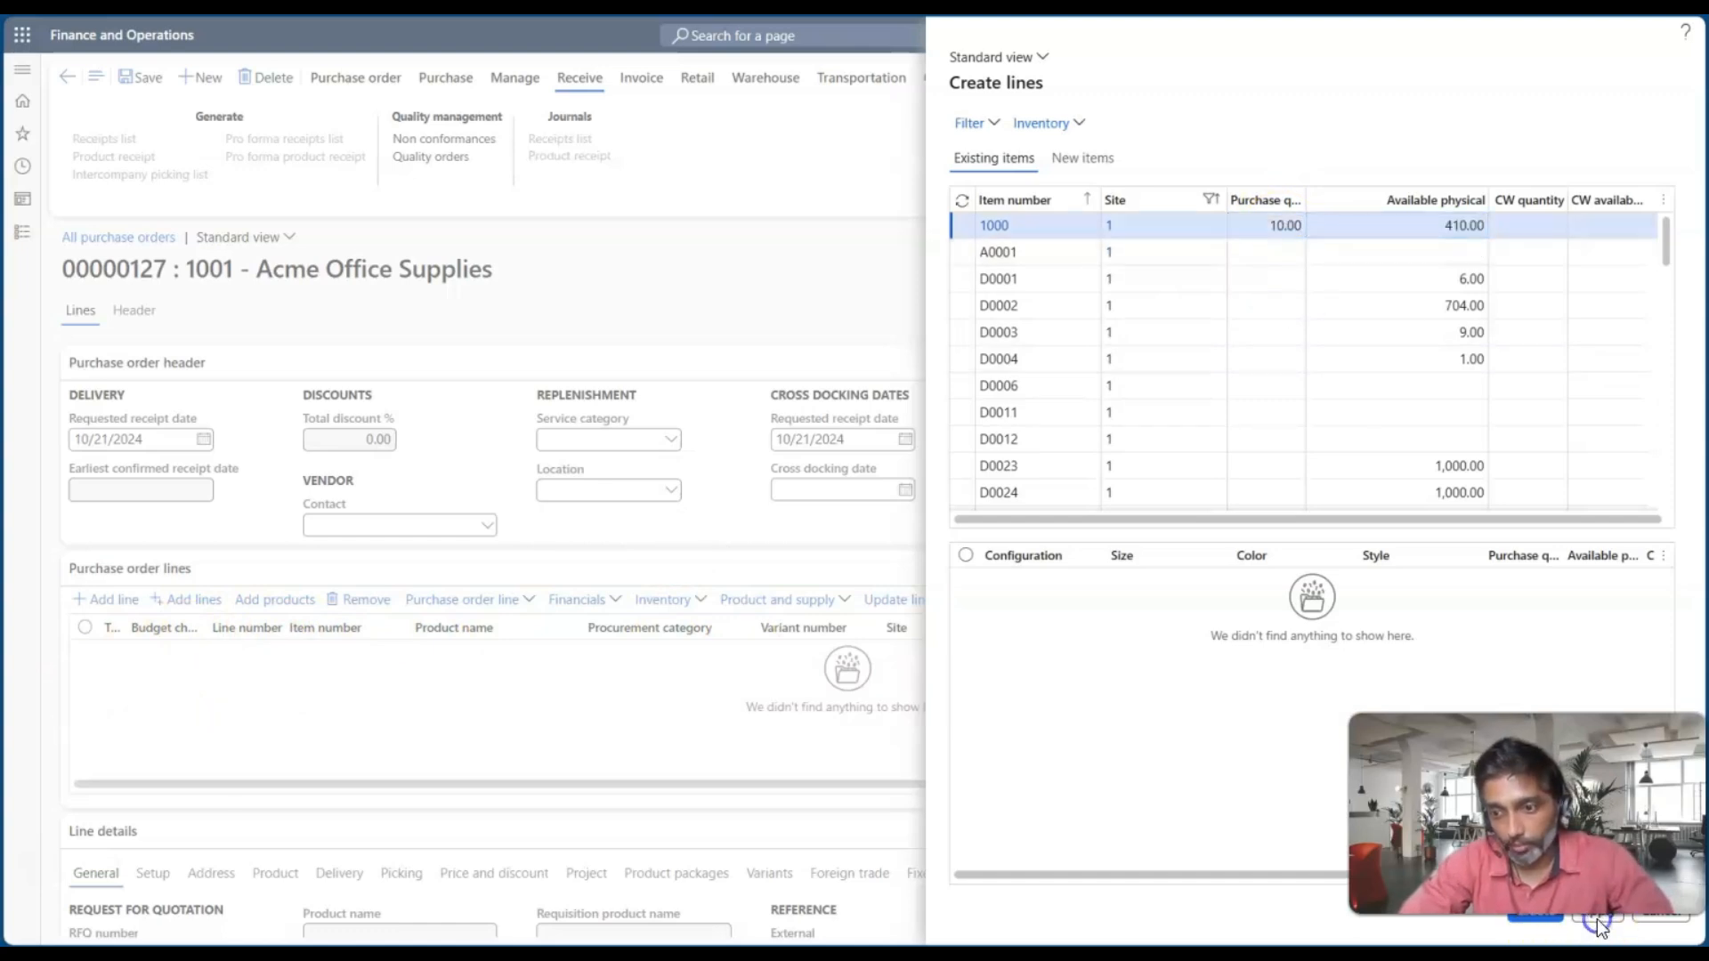
click(1536, 921)
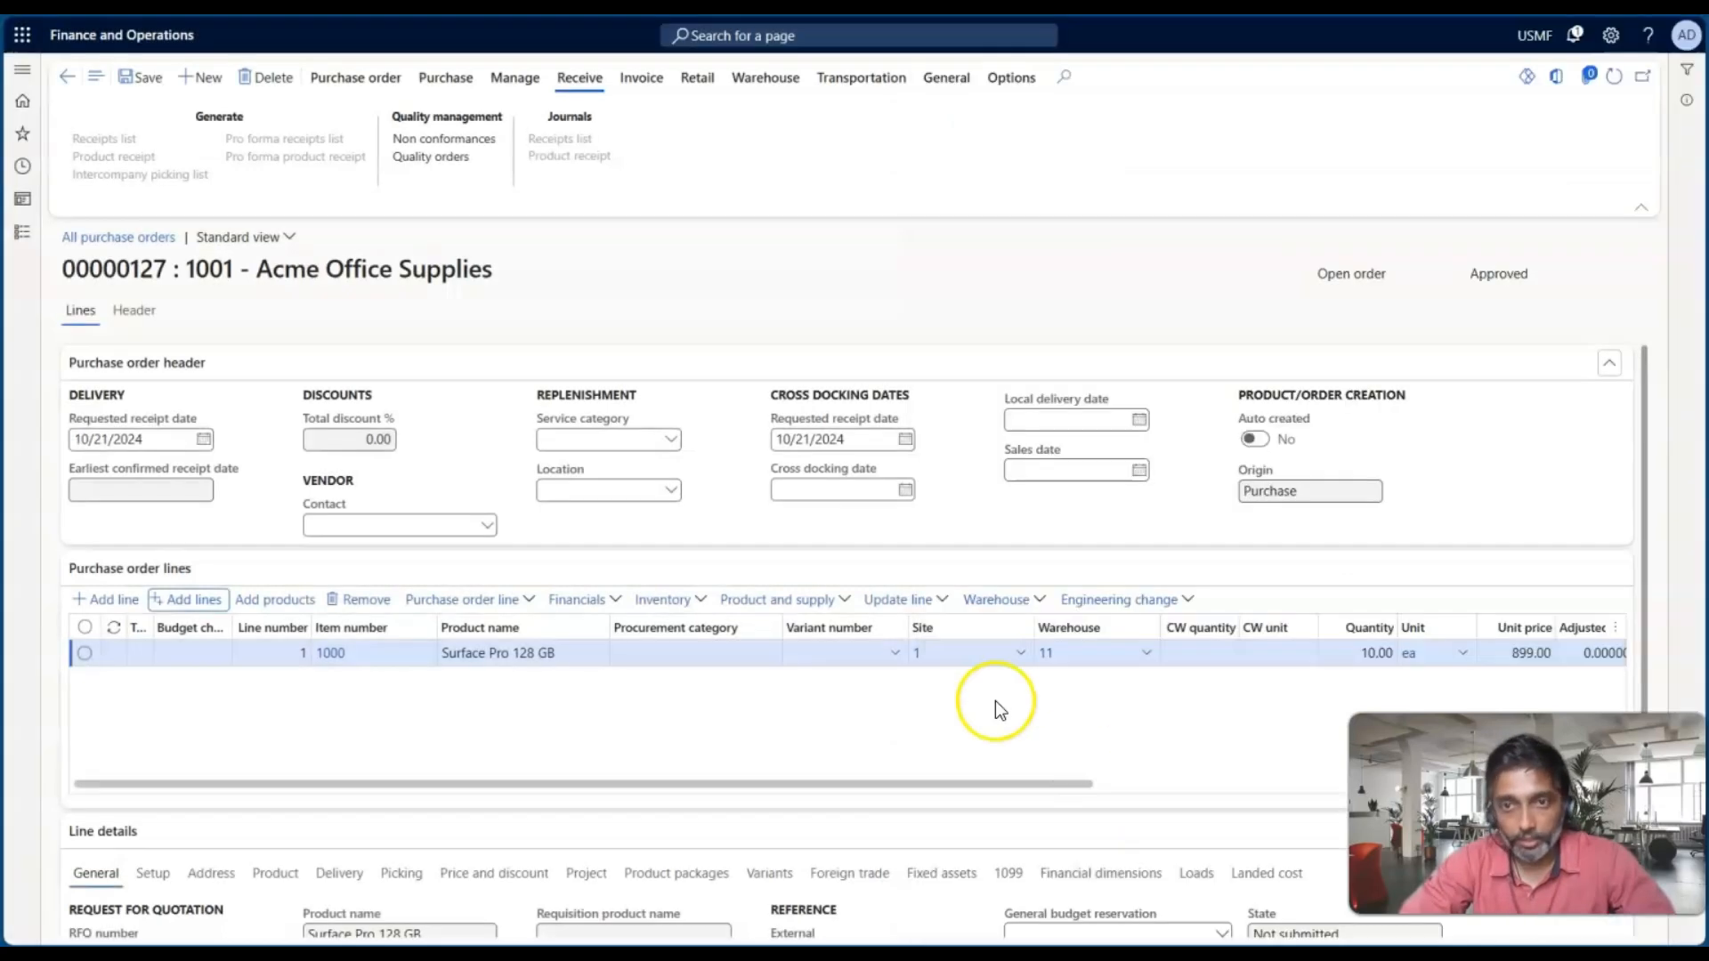
Step: Review the columns of the new Surface Pro 128 GB line across the purchase order lines grid
click(564, 675)
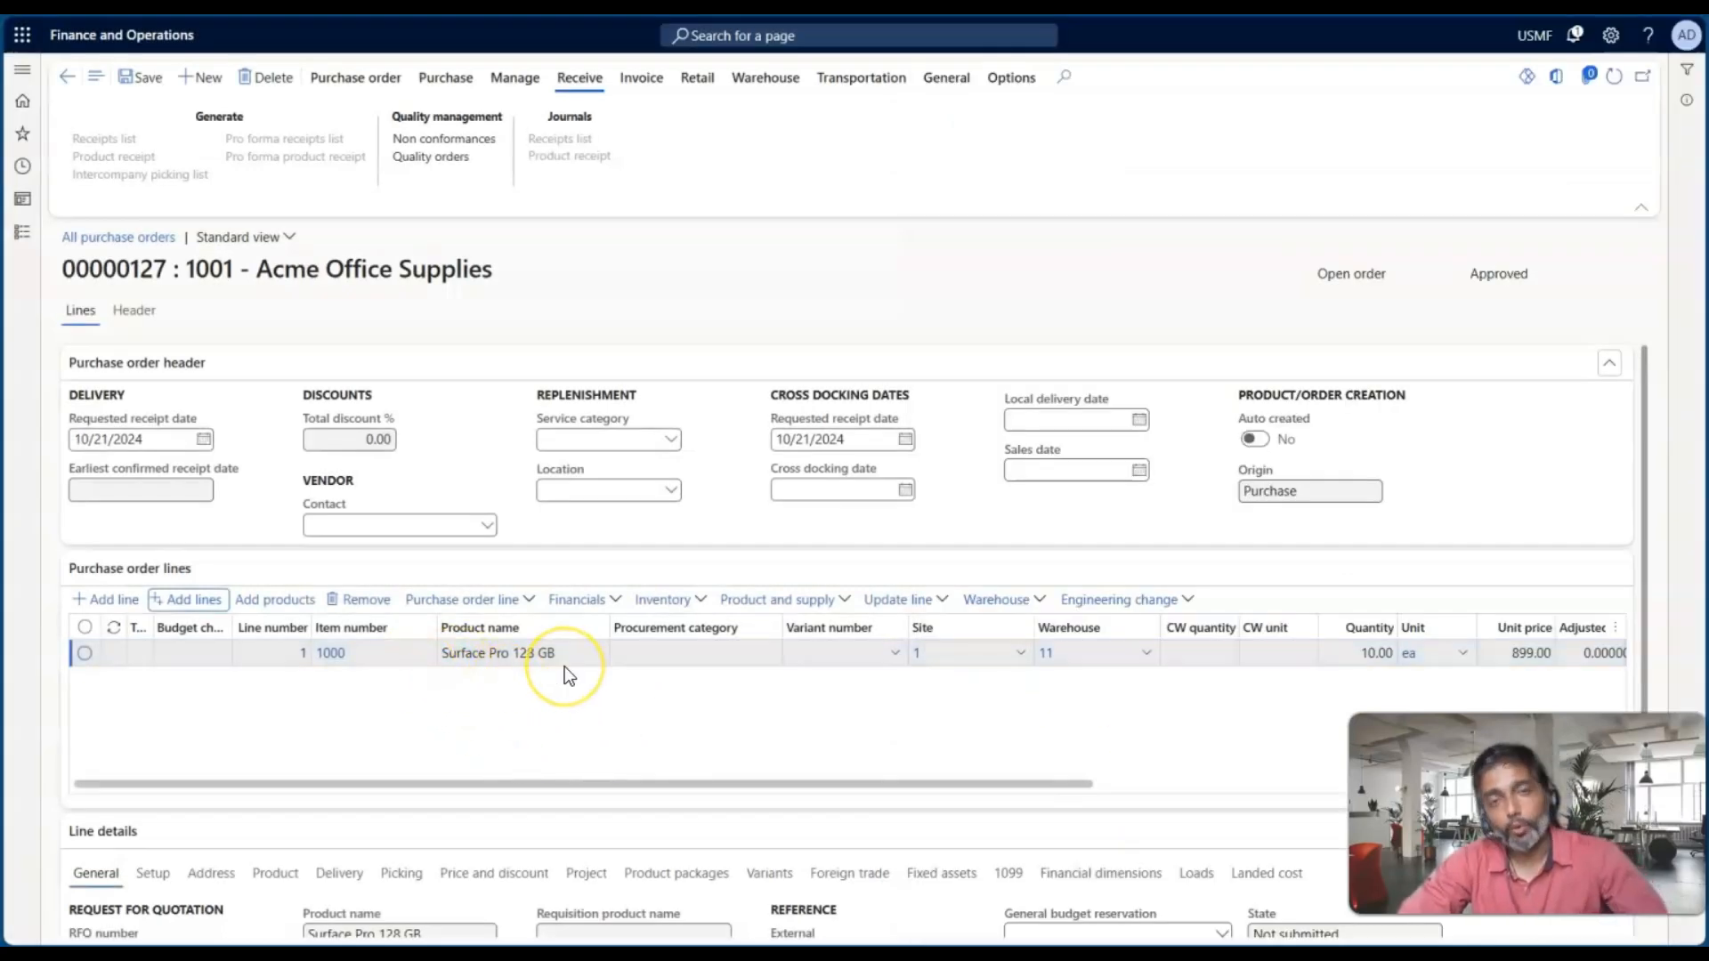
click(787, 675)
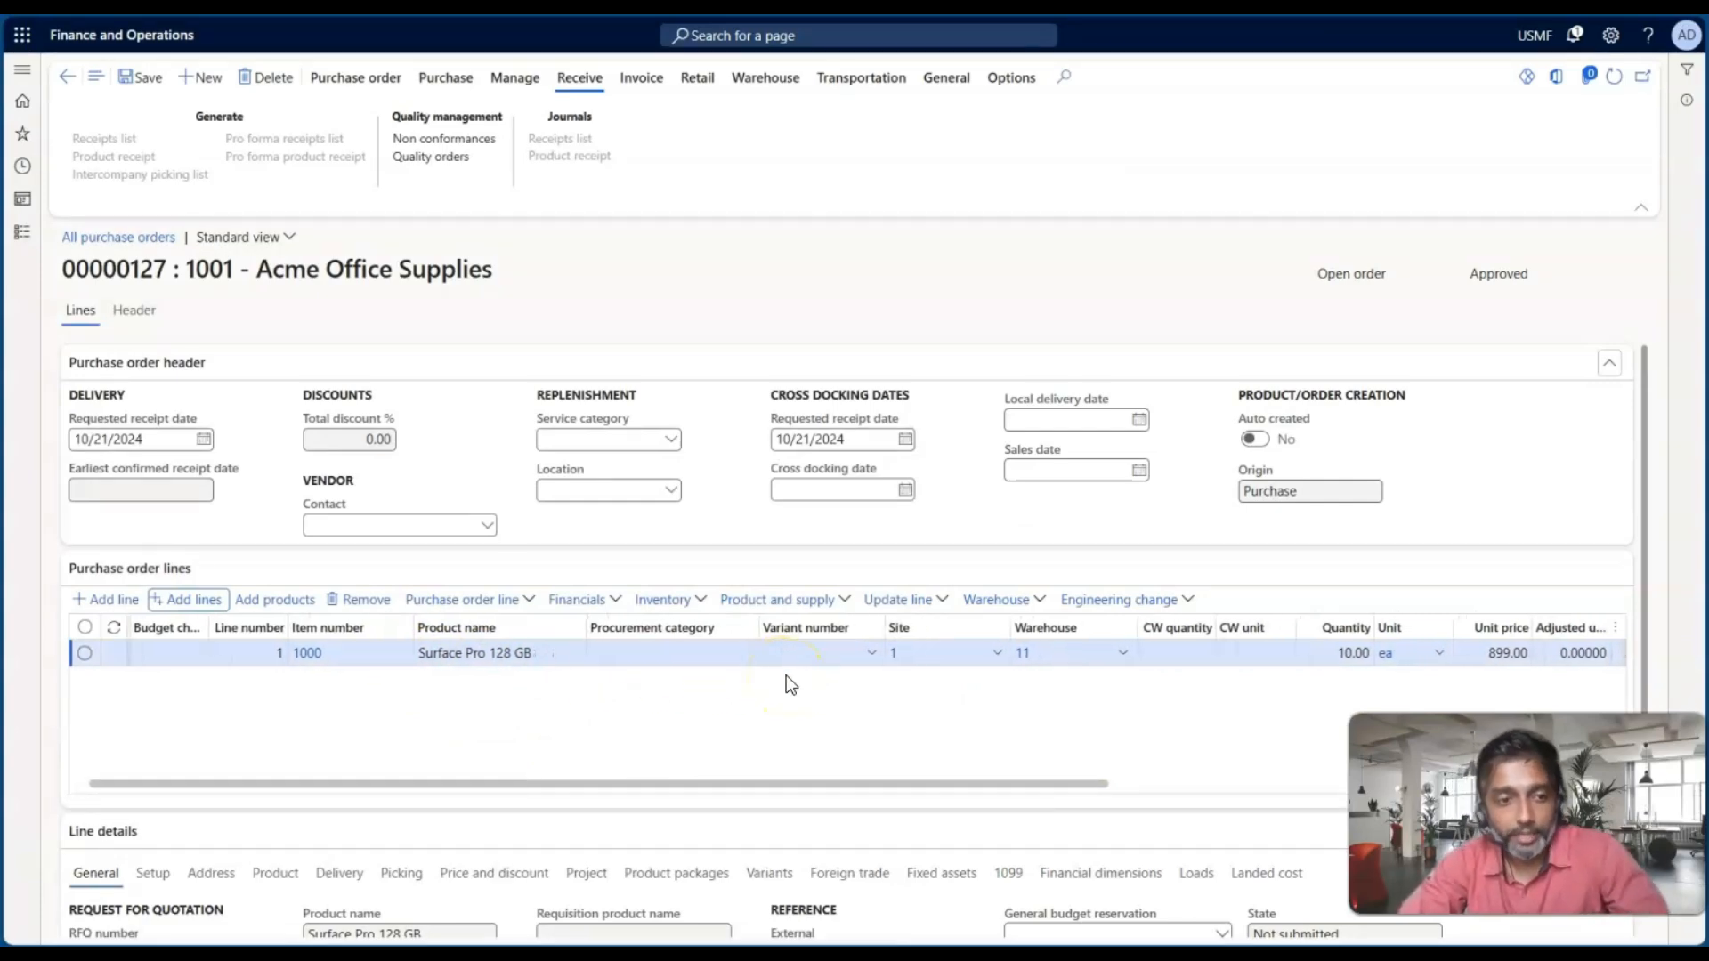
scroll(786, 674, right, 5)
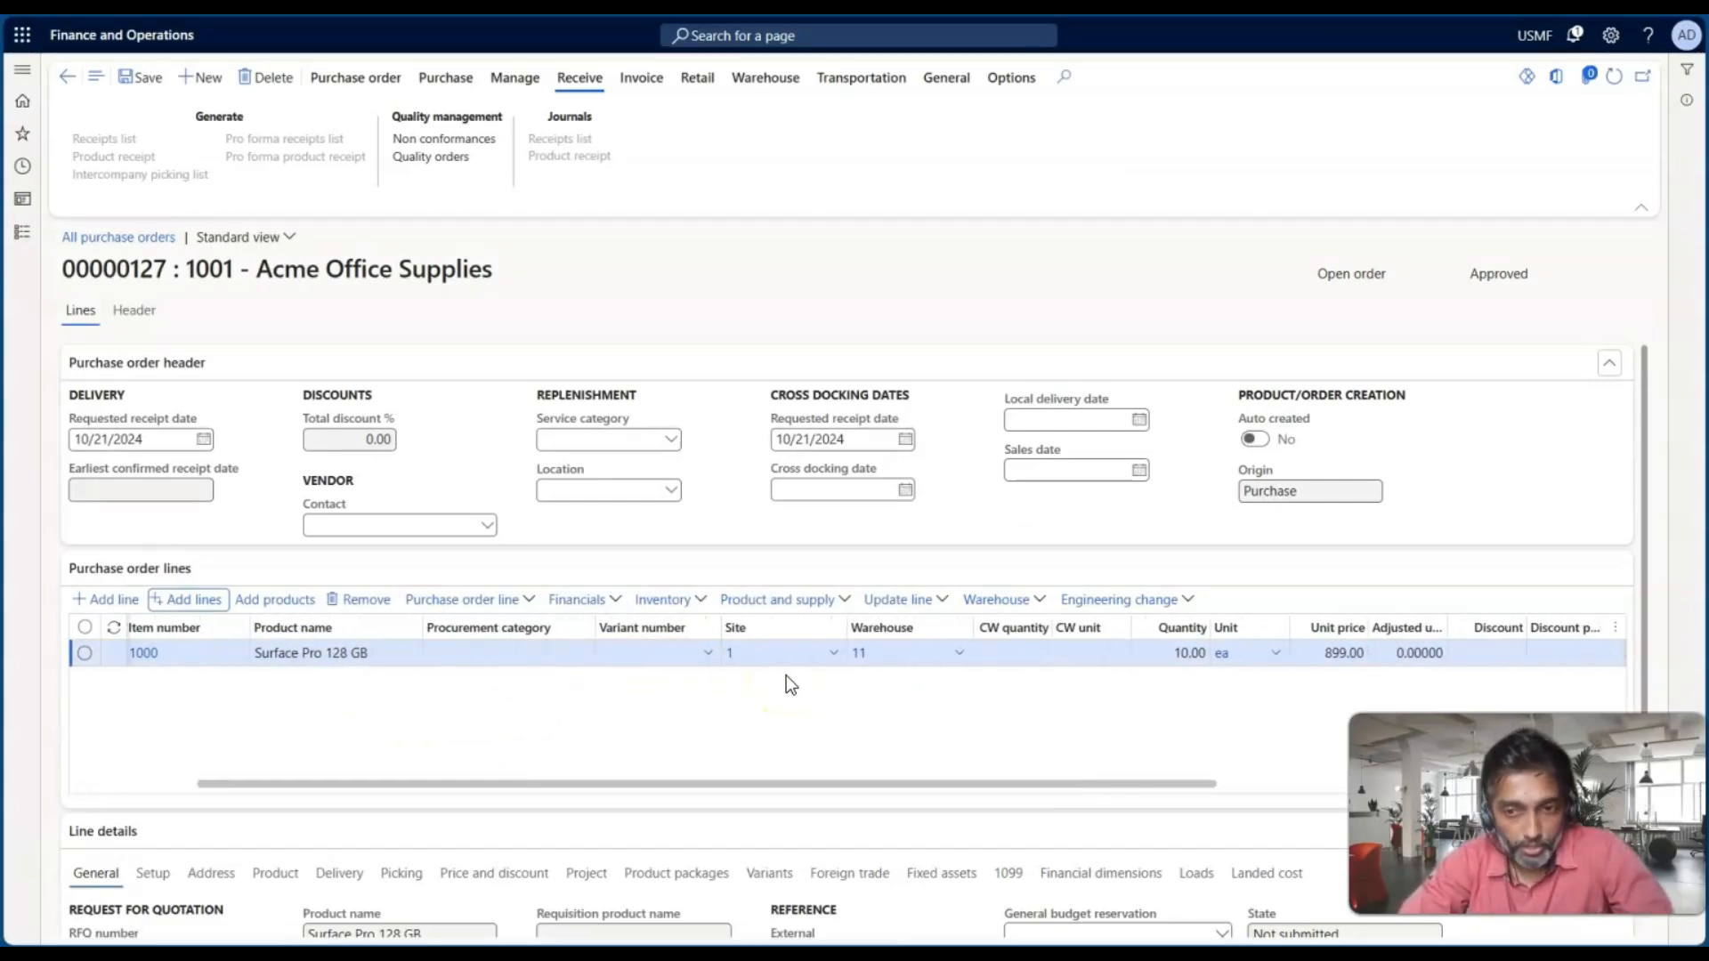
scroll(787, 675, left, 8)
click(451, 702)
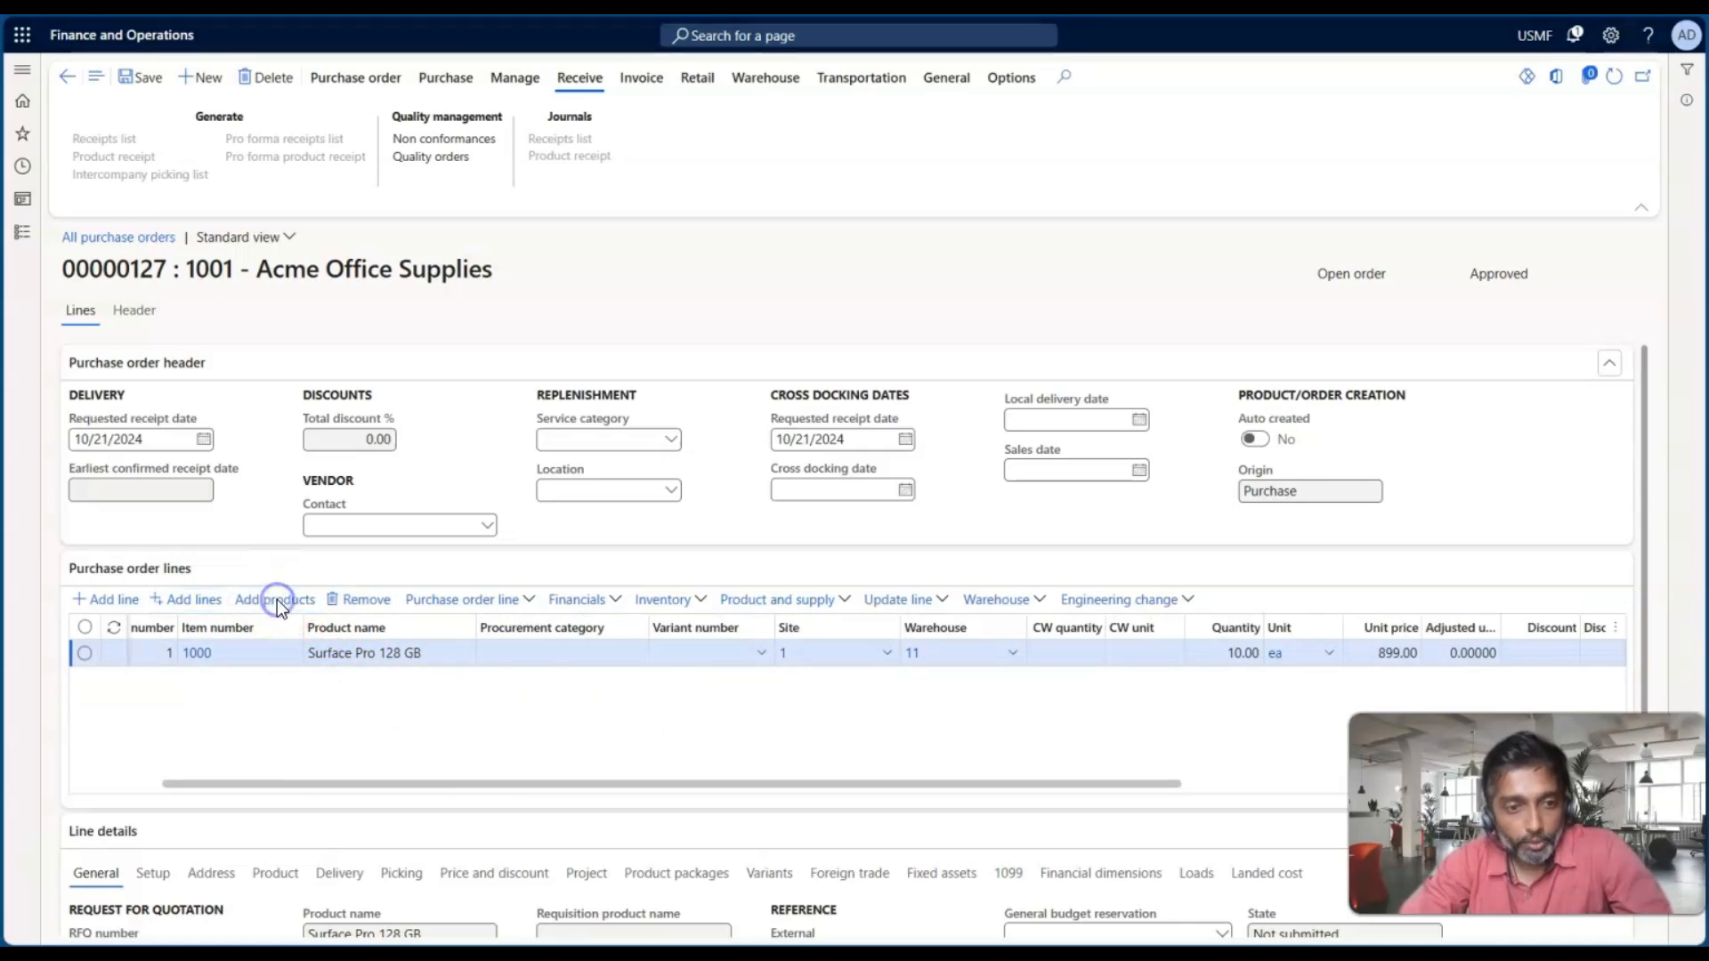
Step: Try to add product 4401, Proseware 50W Car Radio, from the Retail Product Category hierarchy with quantity 3, using Add products
click(276, 600)
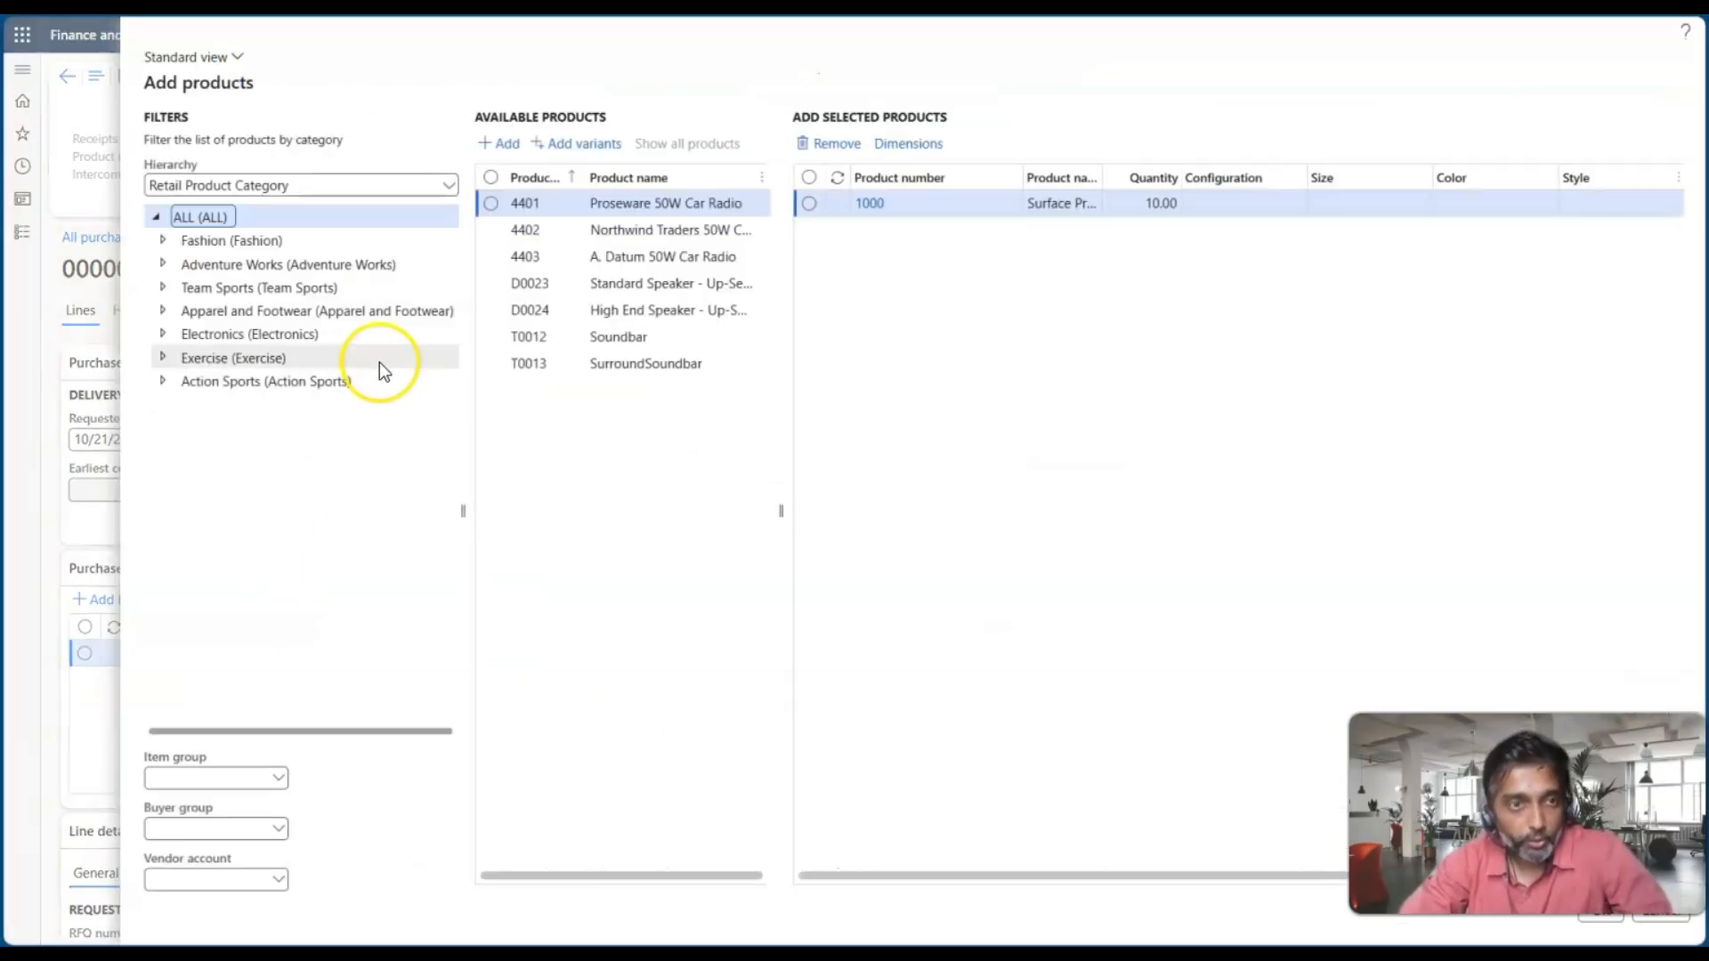
click(451, 187)
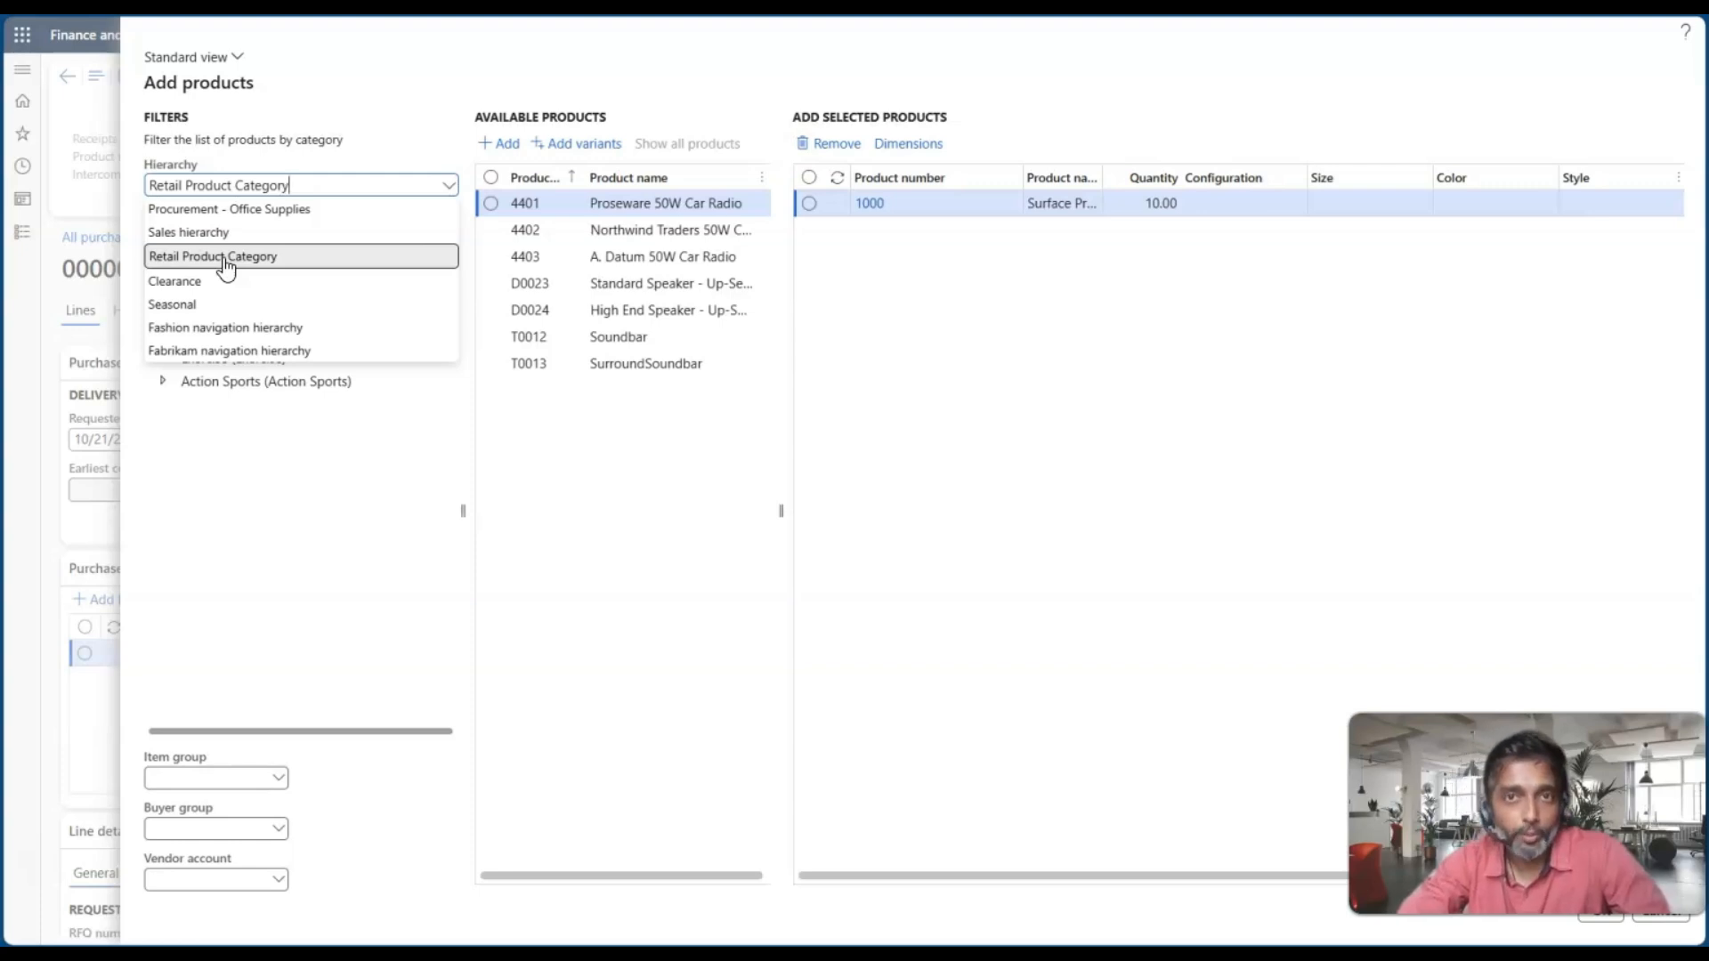
click(243, 422)
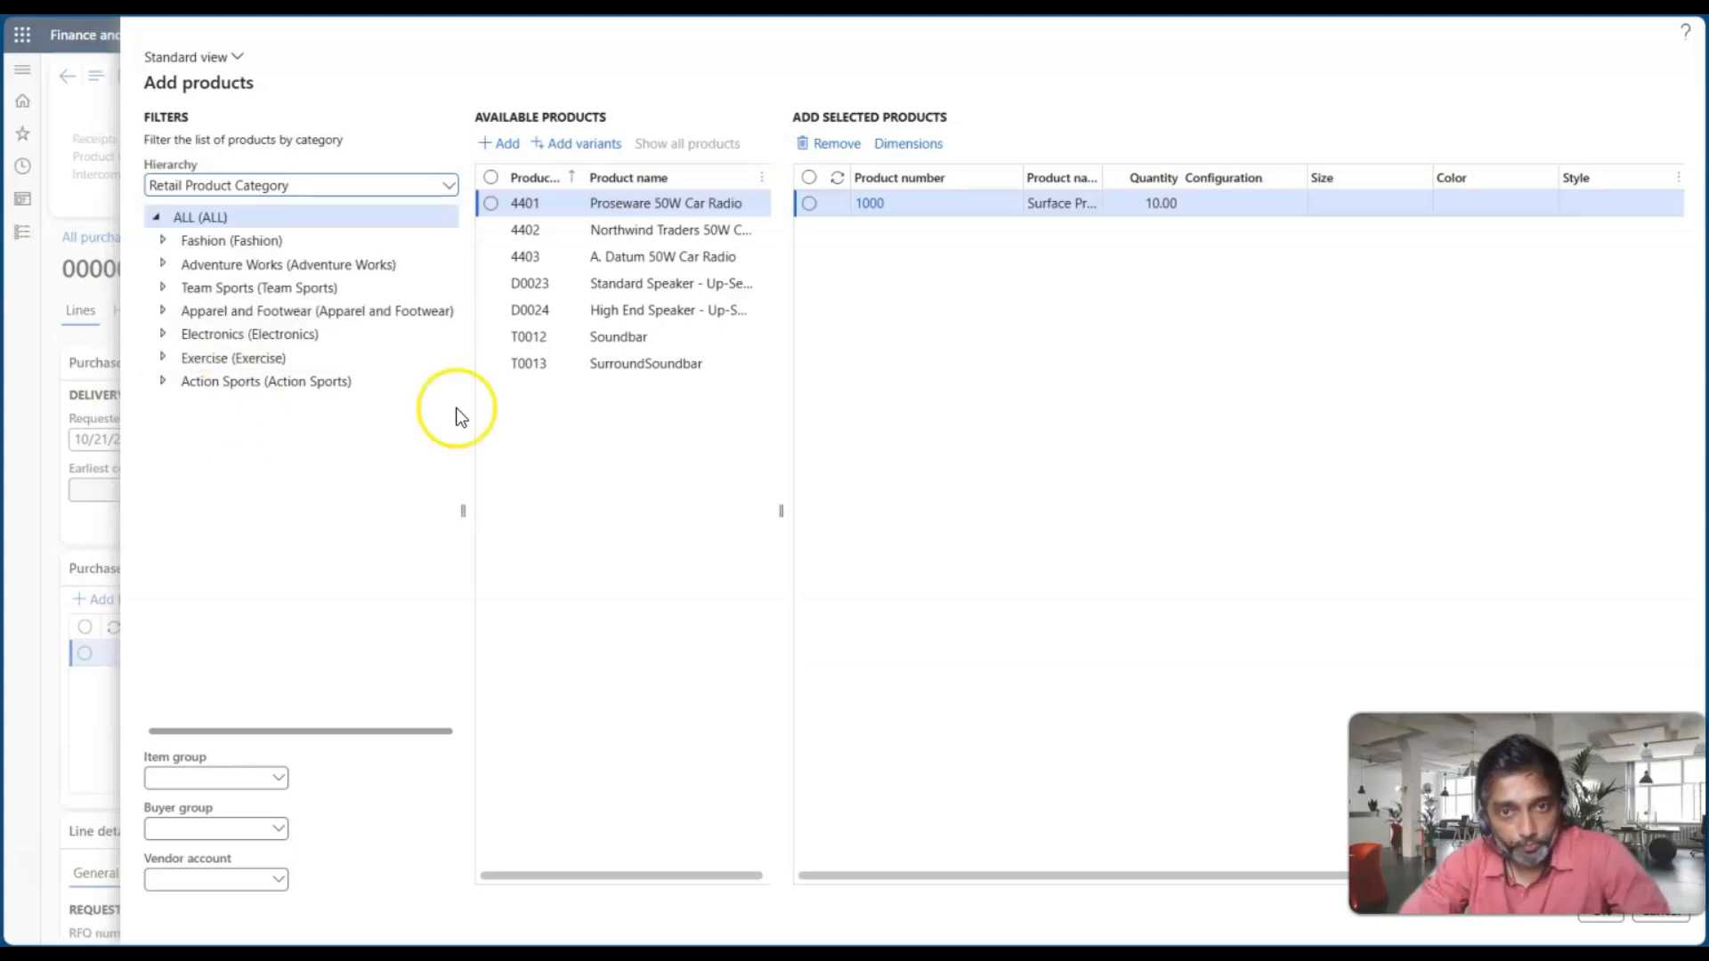
click(492, 207)
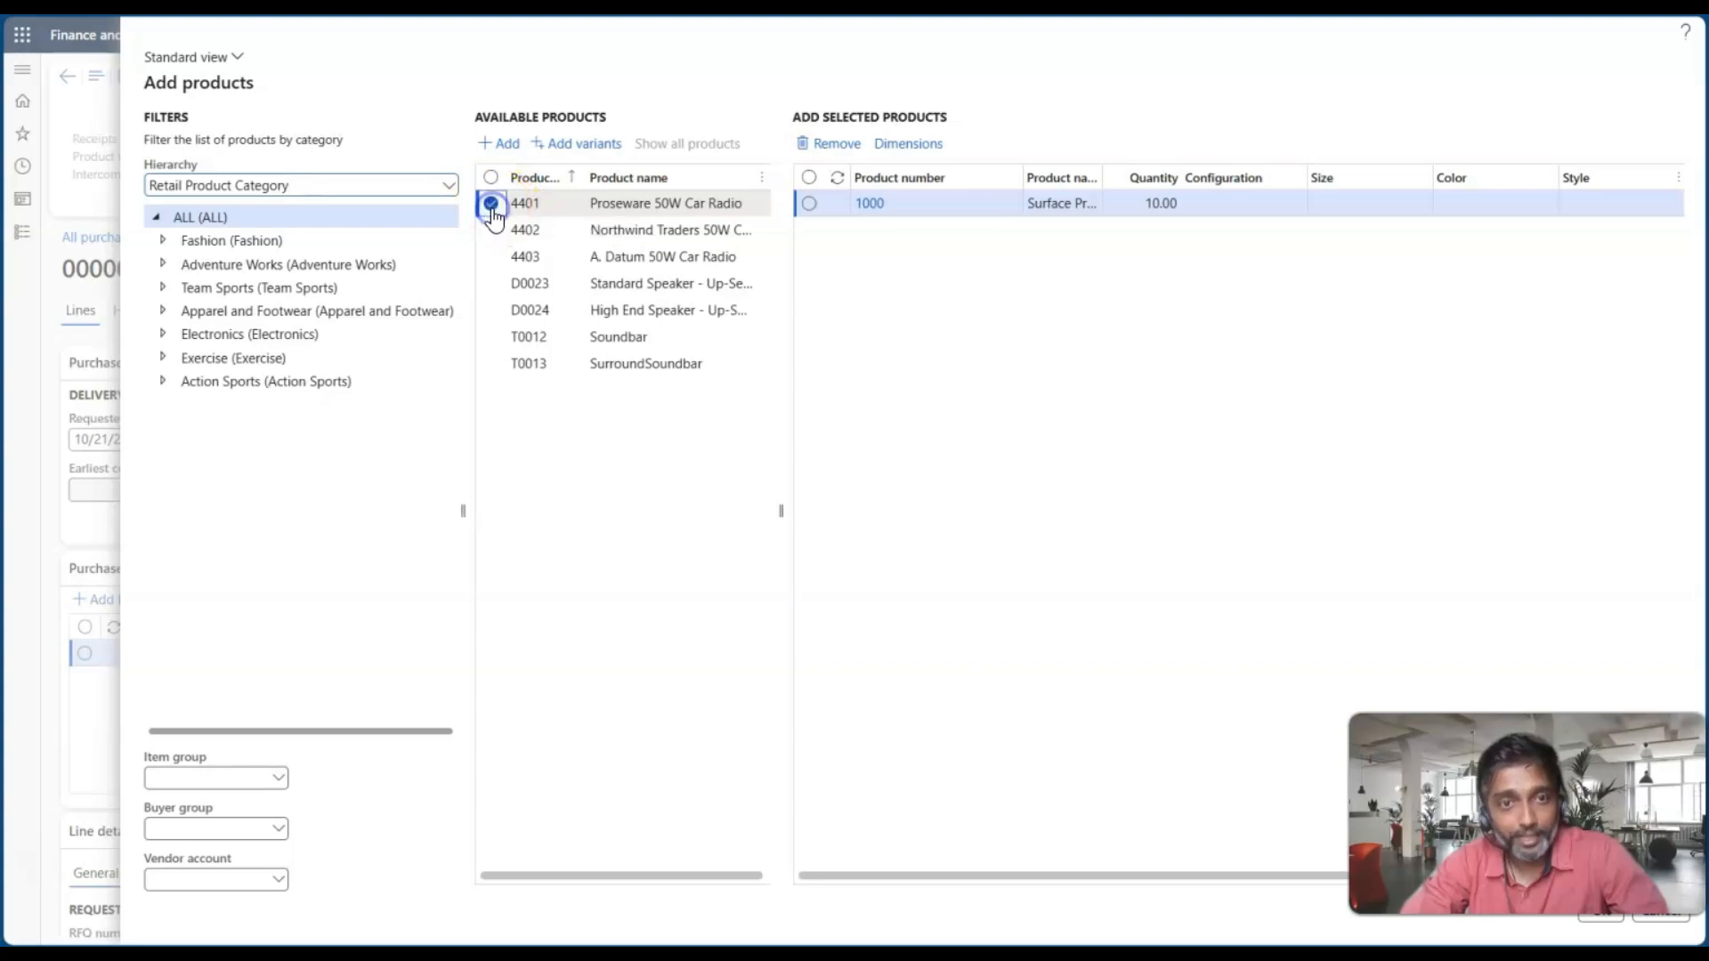
click(502, 145)
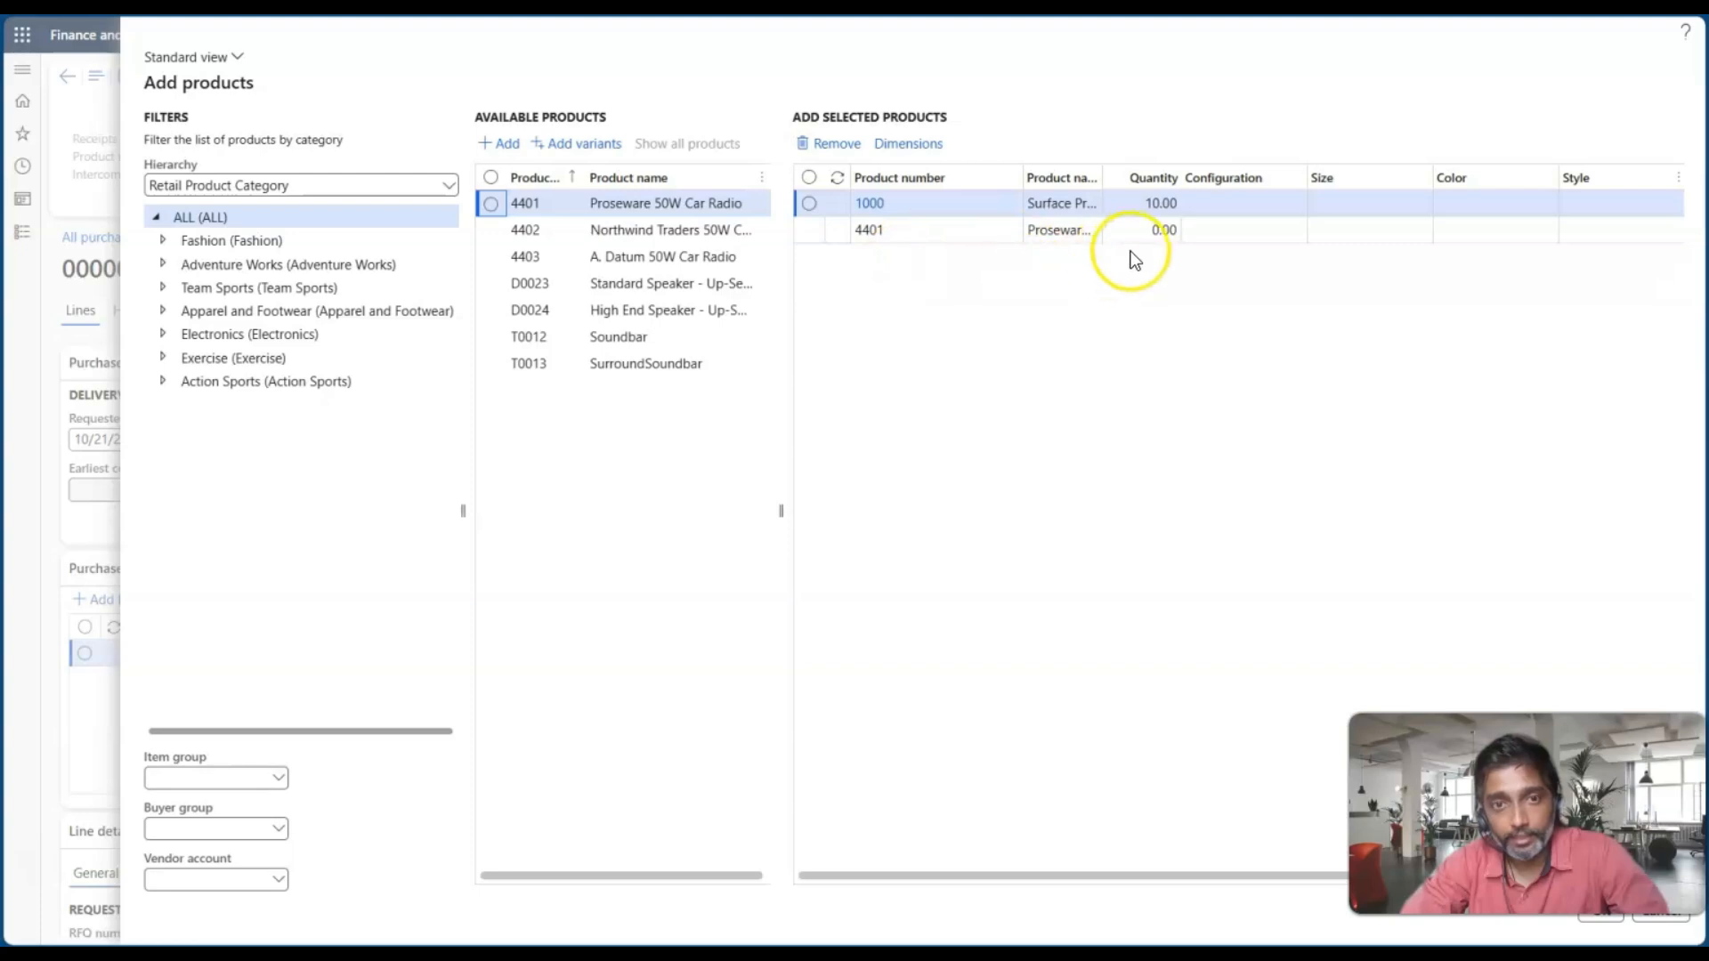
click(1149, 231)
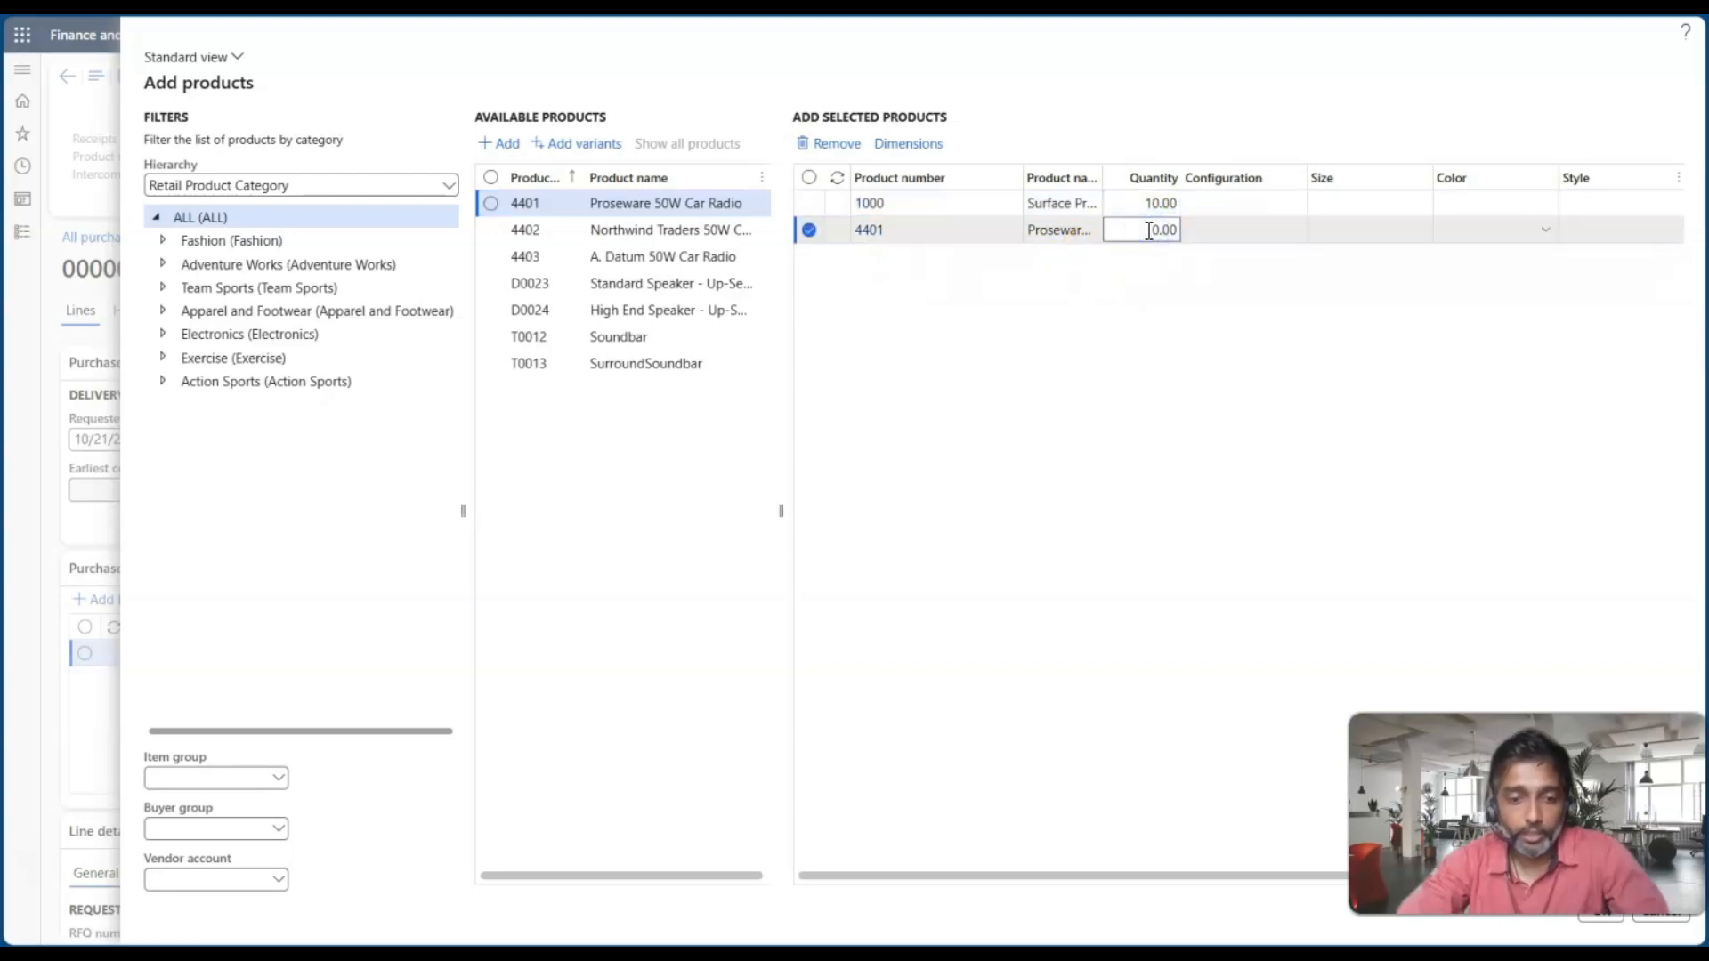
text(3)
key(Tab)
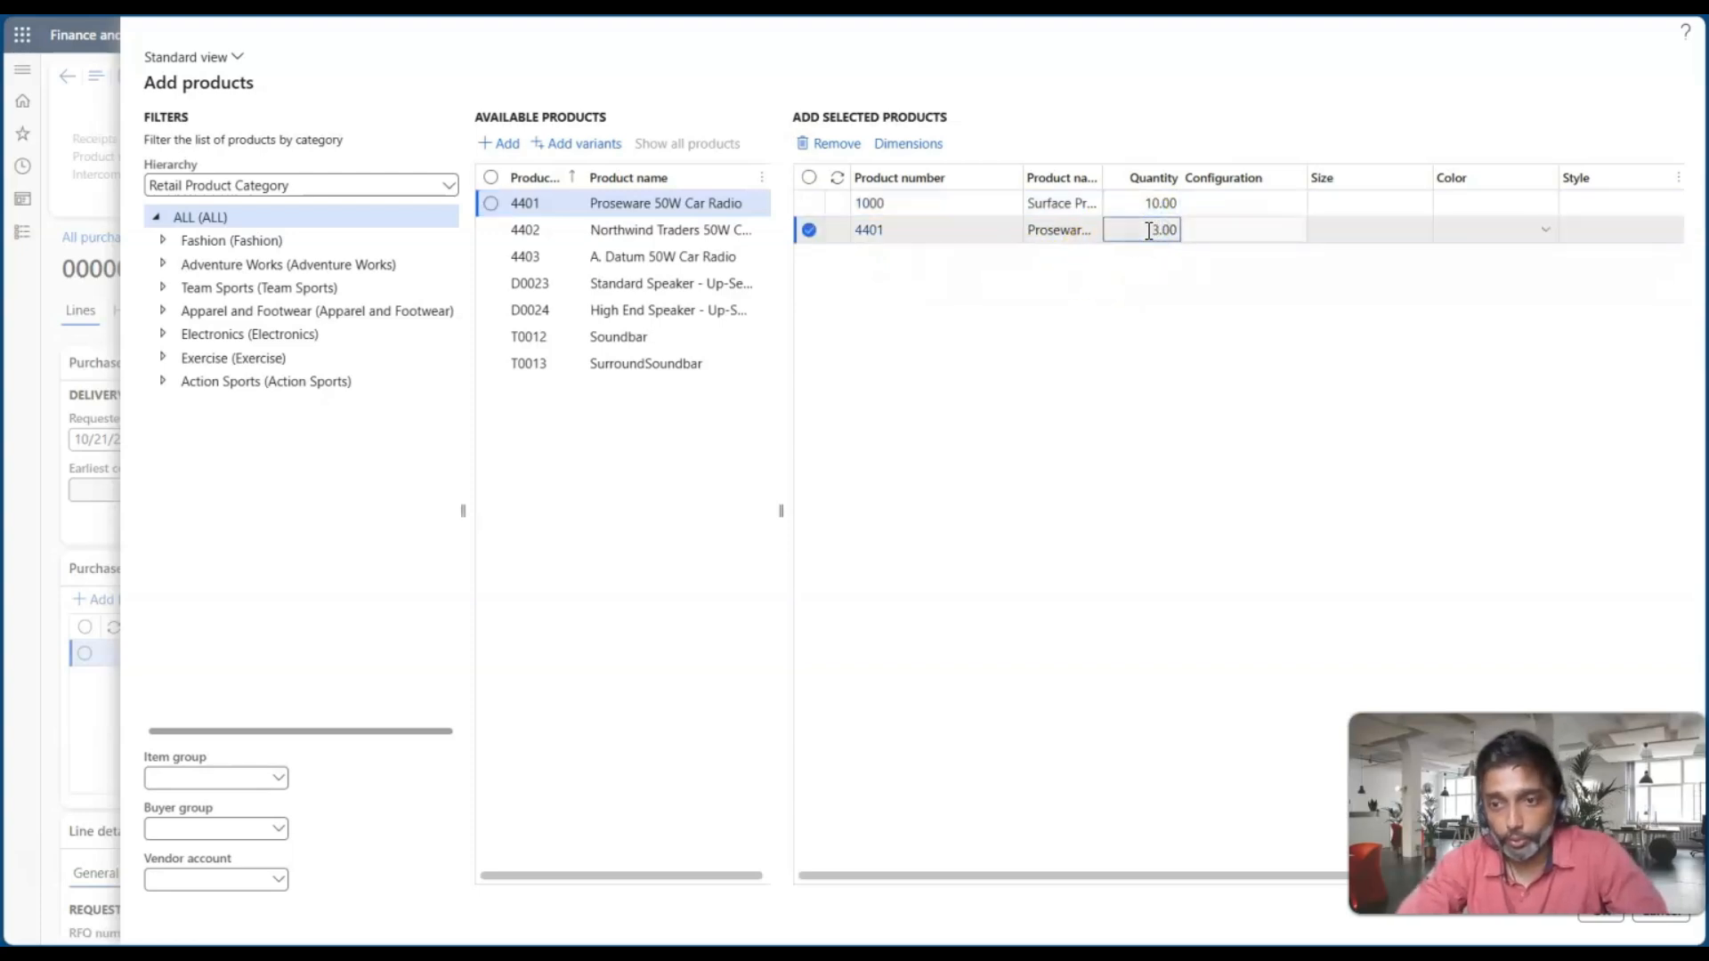
click(1600, 916)
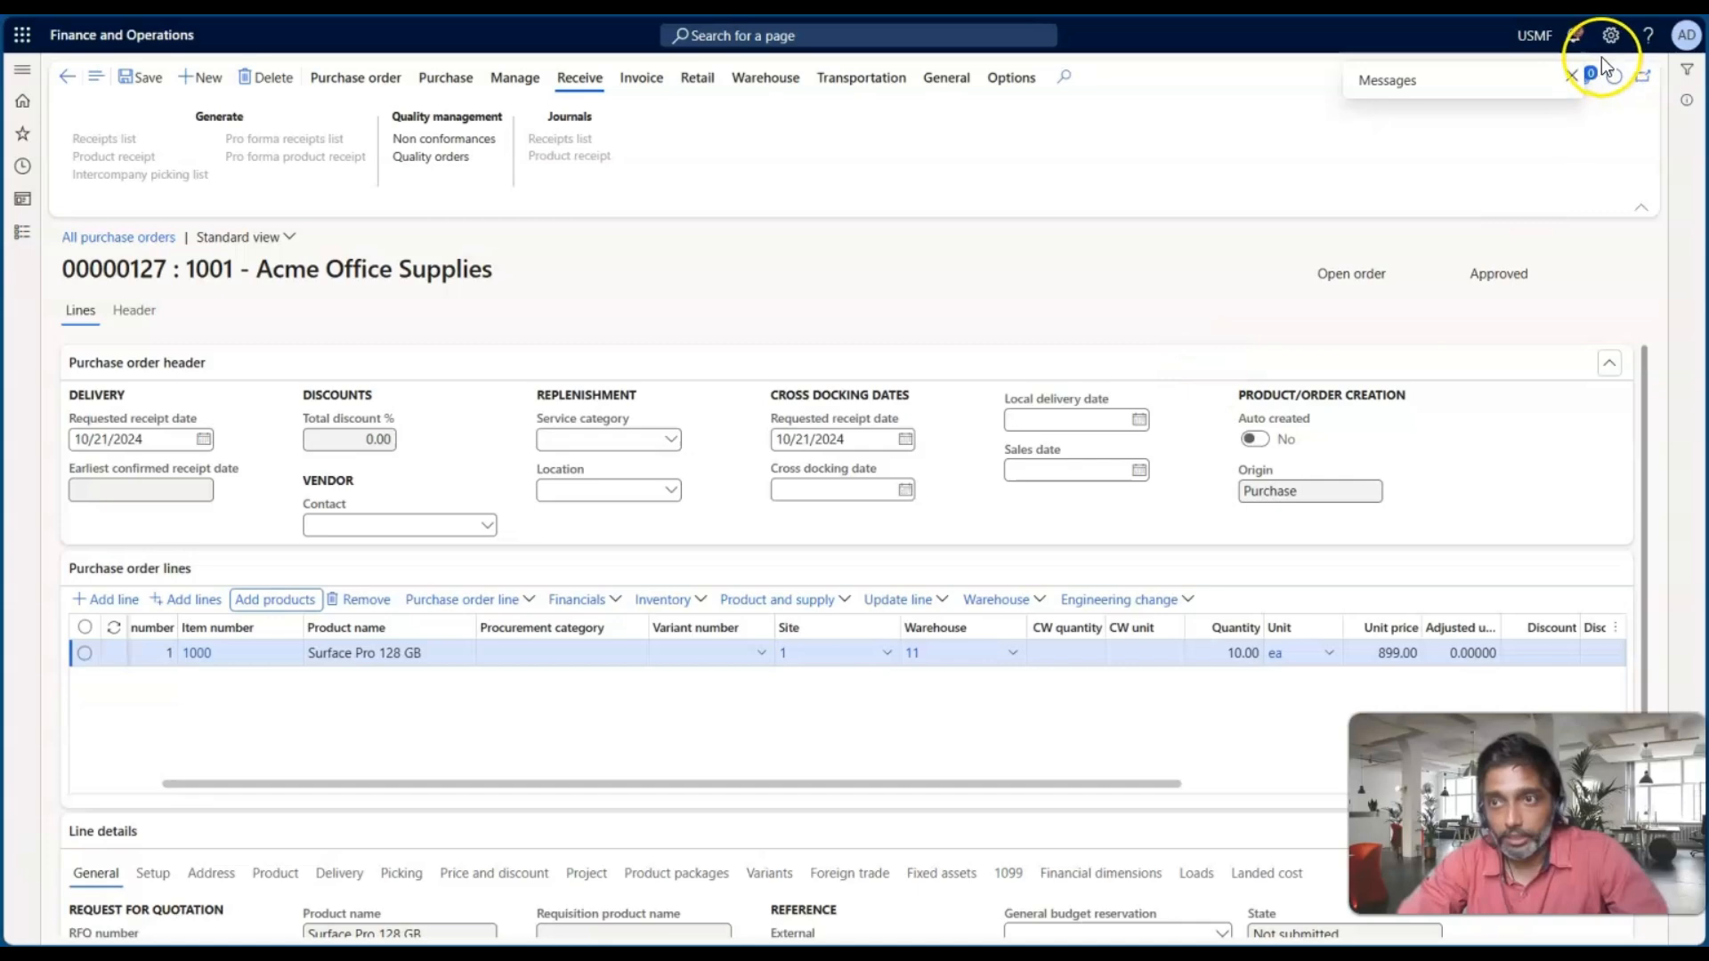
Step: Read the notifications in the Action center, dismiss them and return to the purchase order
click(1573, 35)
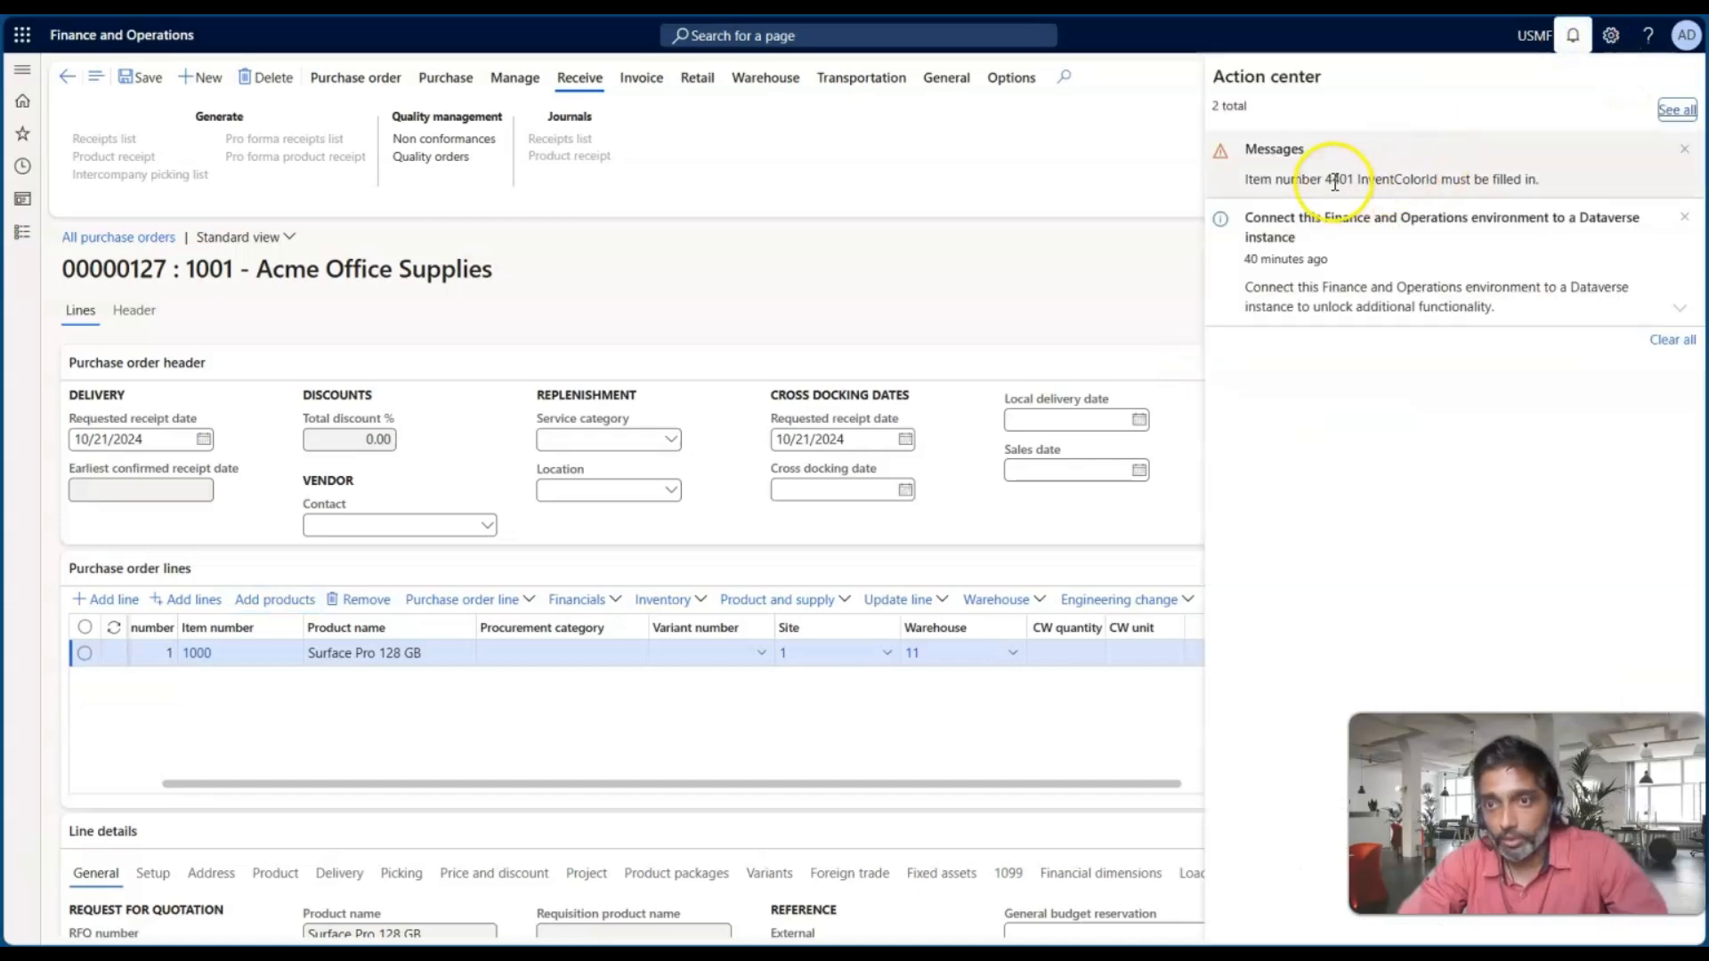
click(1684, 148)
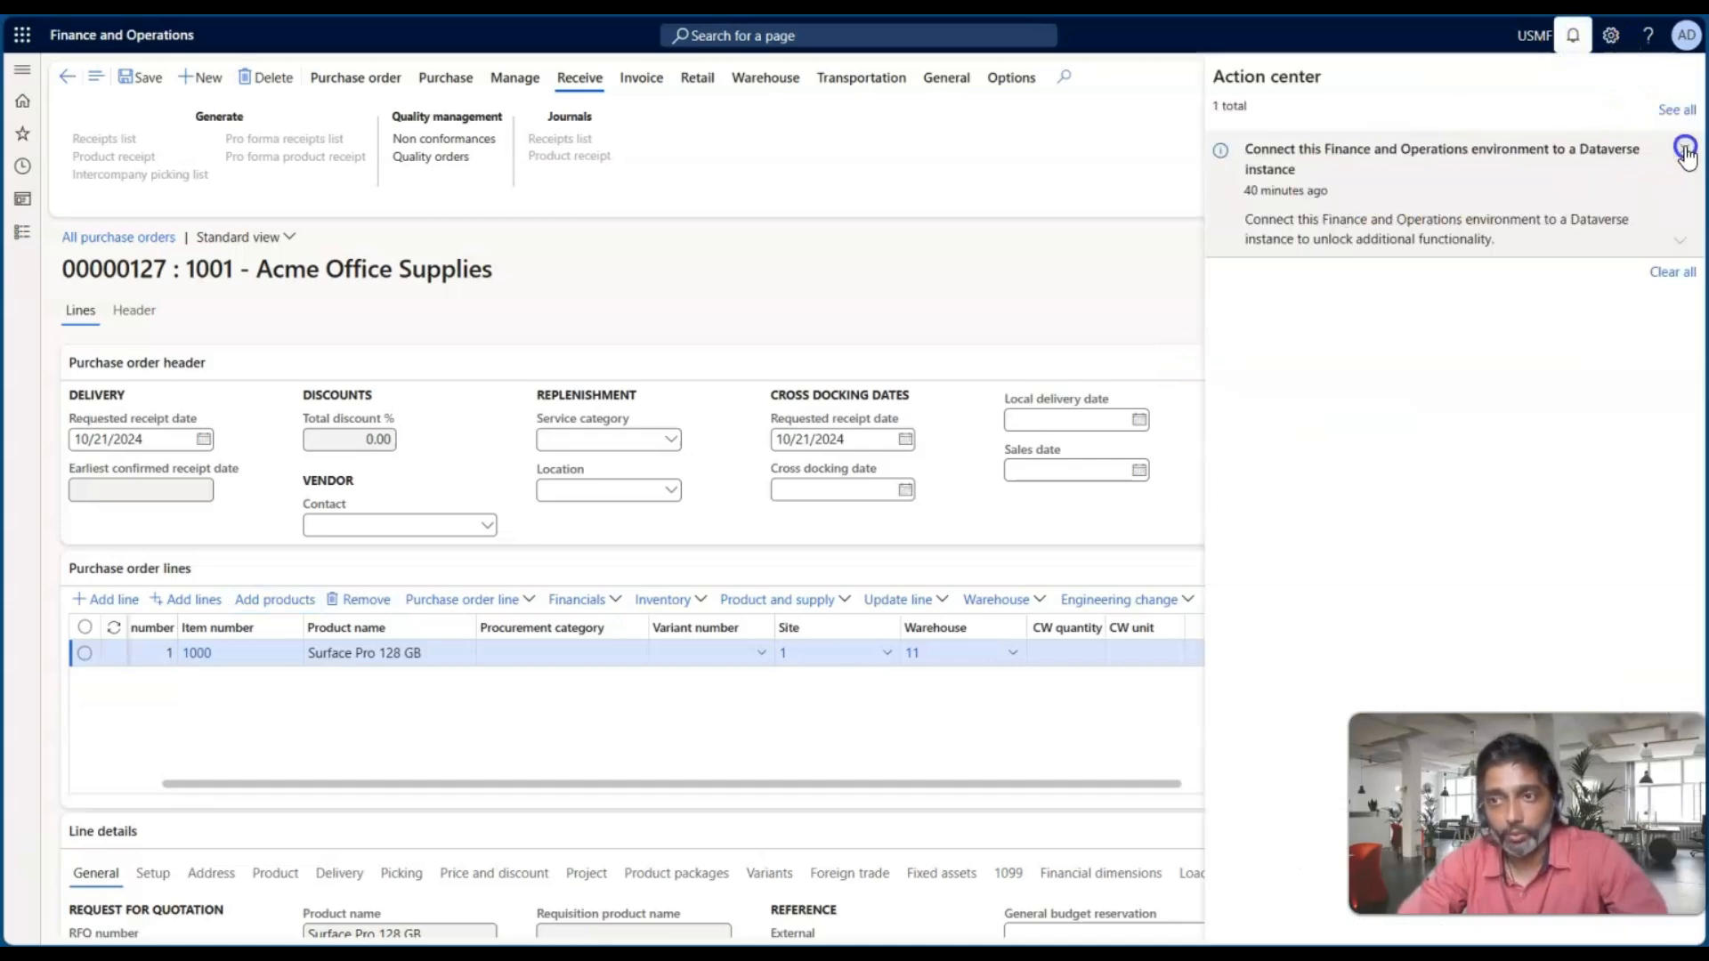
click(1684, 150)
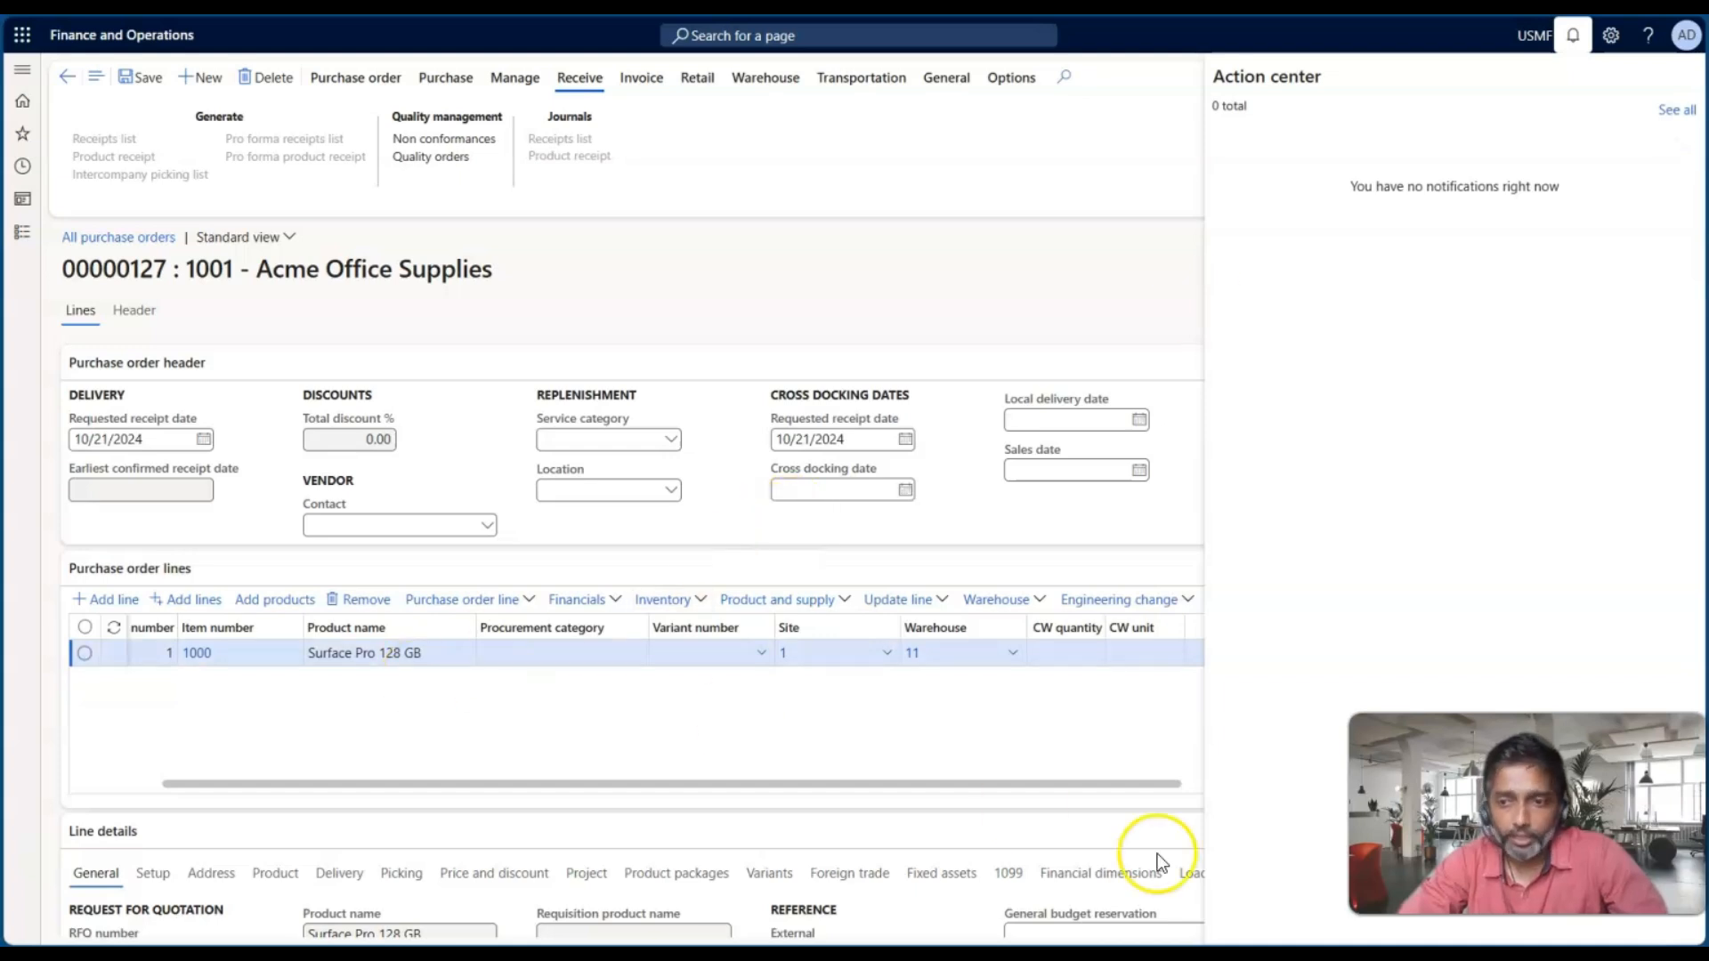
click(1048, 311)
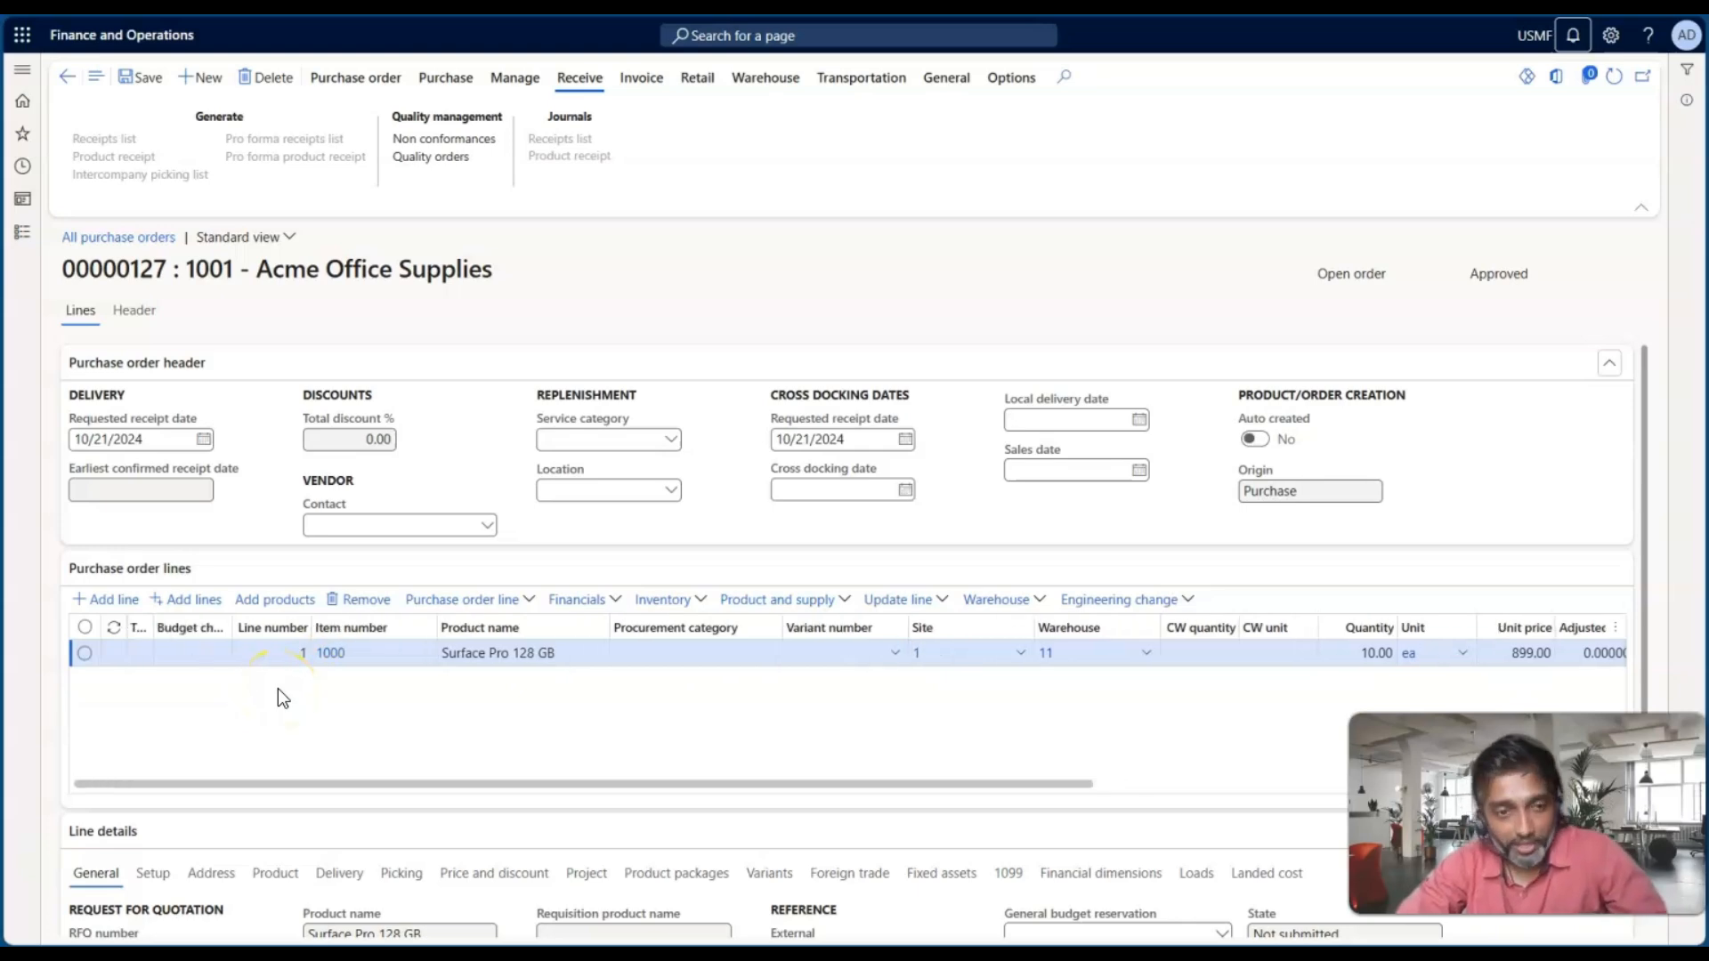
Step: Add product C0001, Microsoft Natural Keyboard, from the Procurement - Office Supplies hierarchy with quantity 2, and select its order line
click(264, 592)
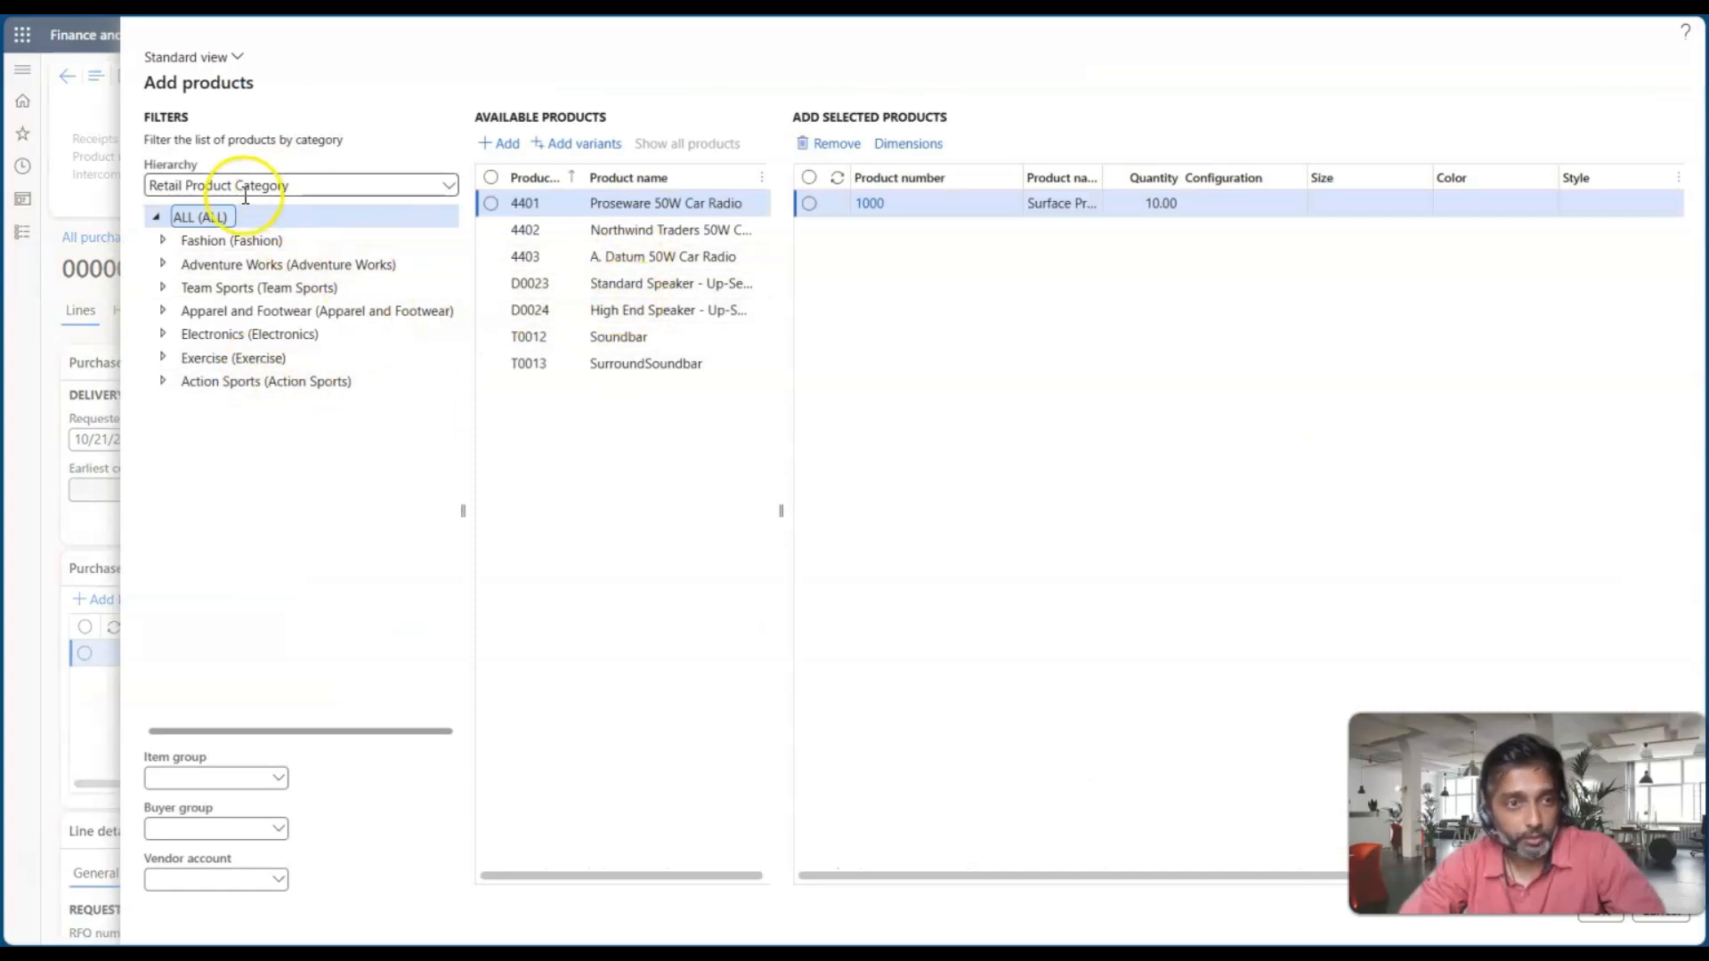
click(449, 184)
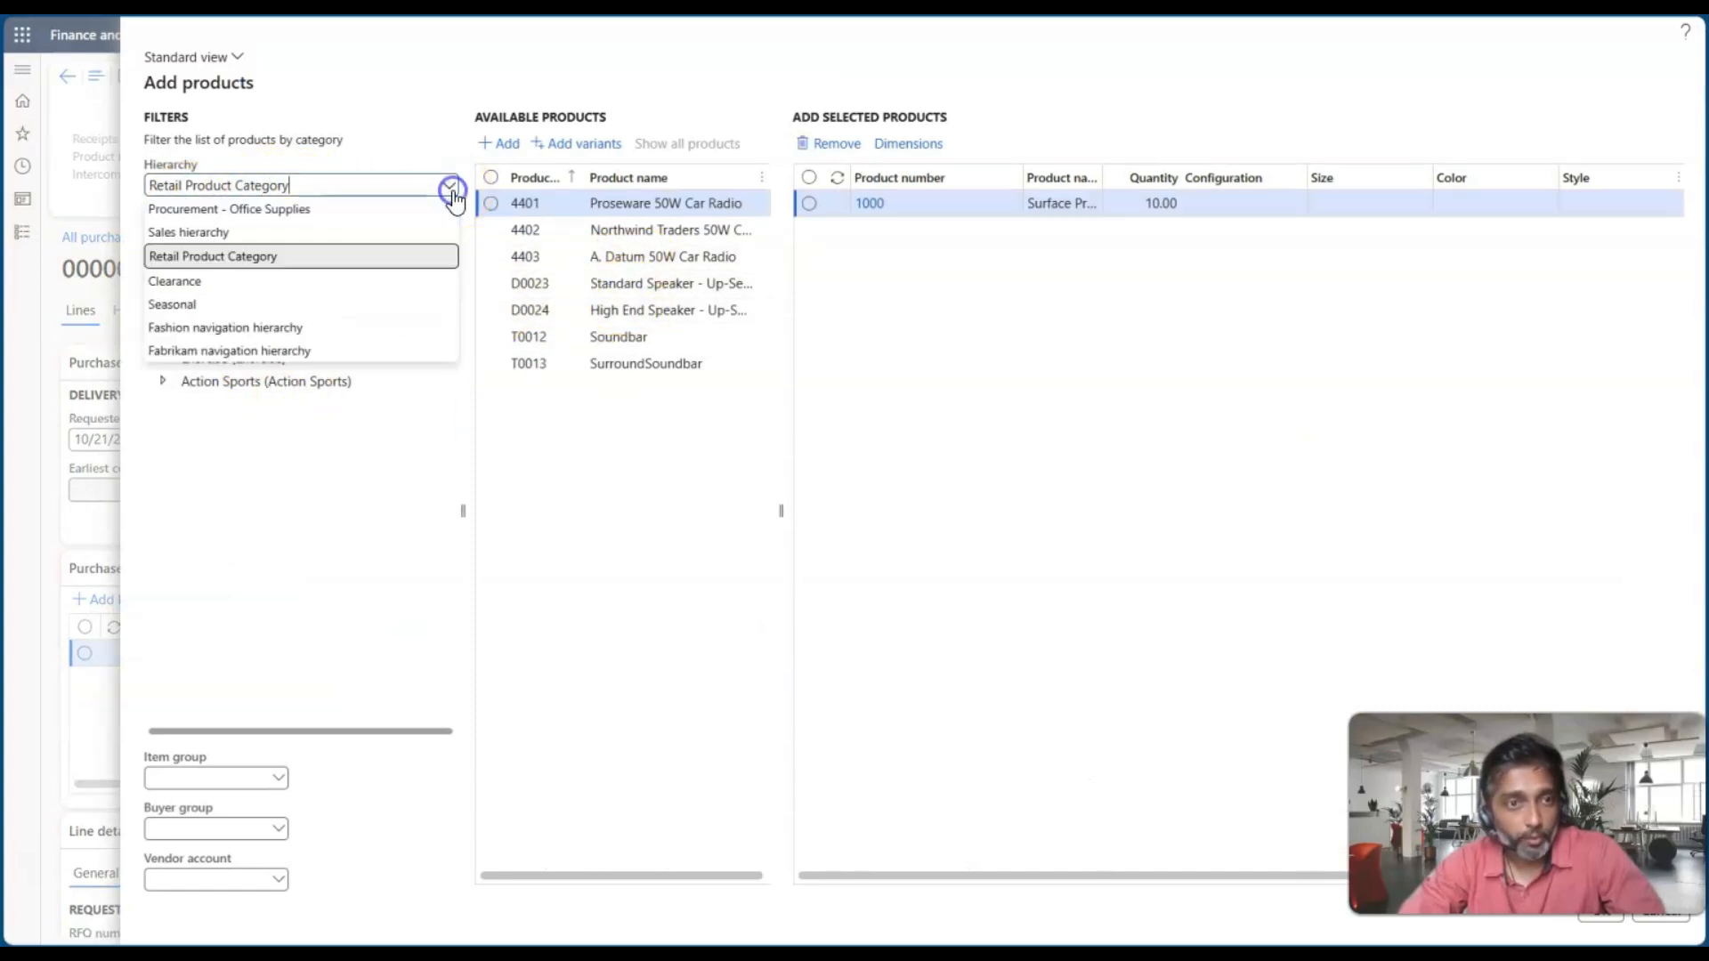
click(228, 211)
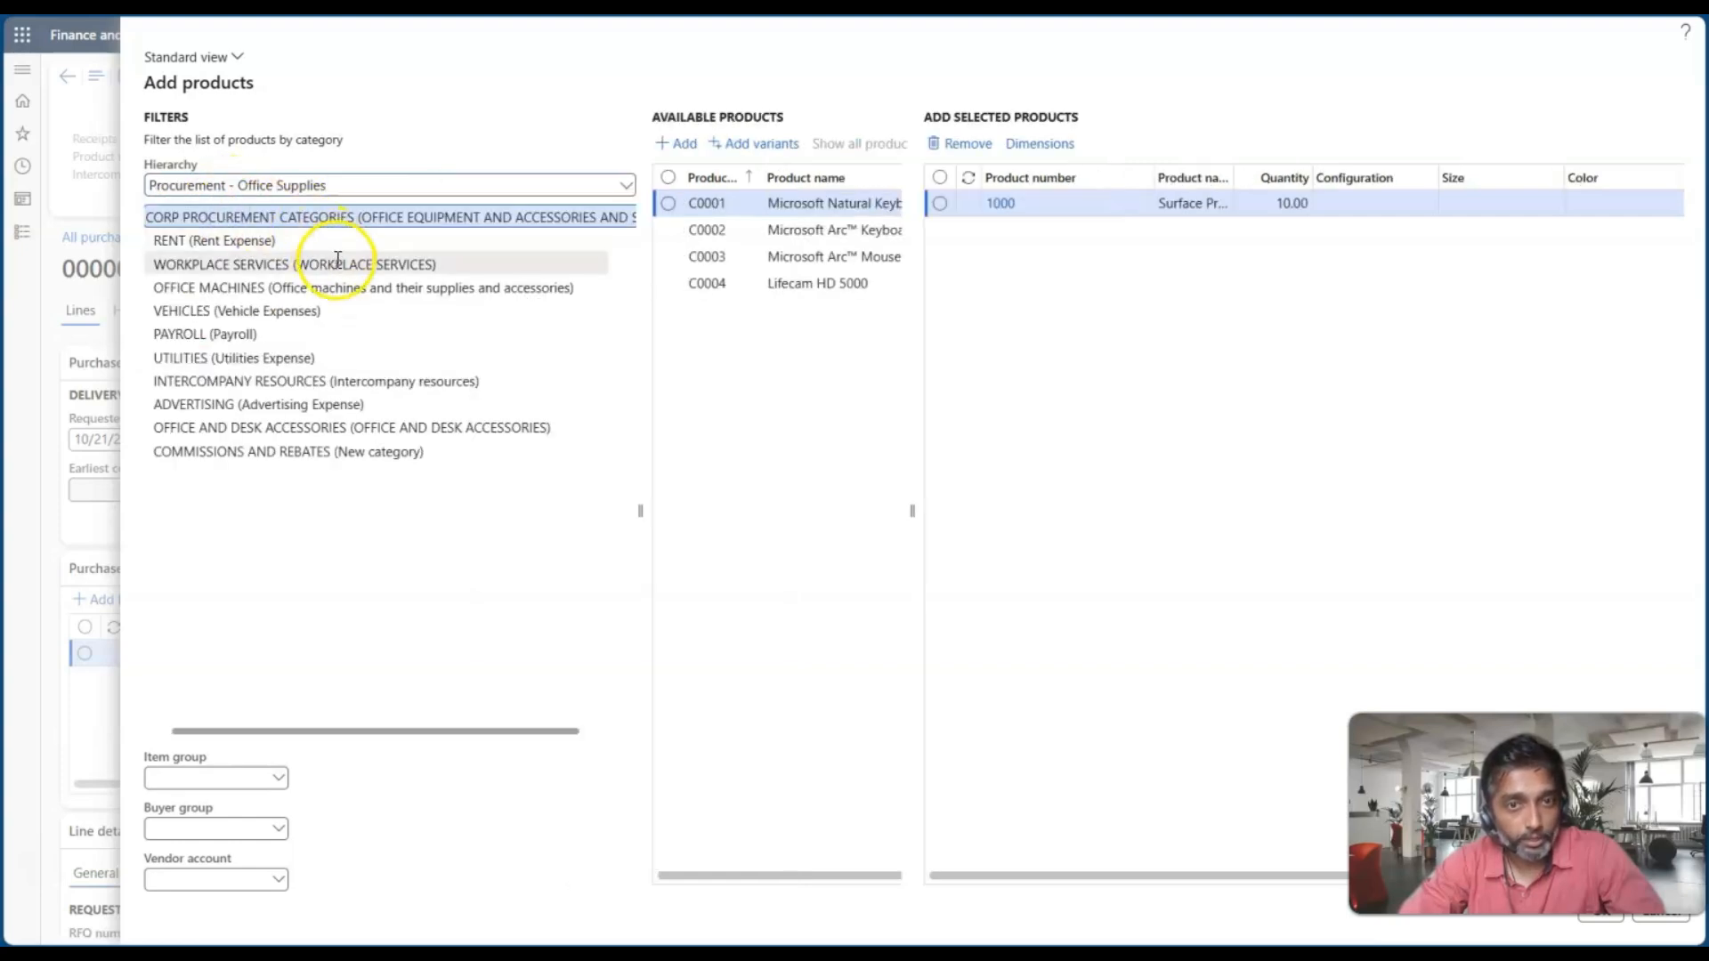
click(669, 203)
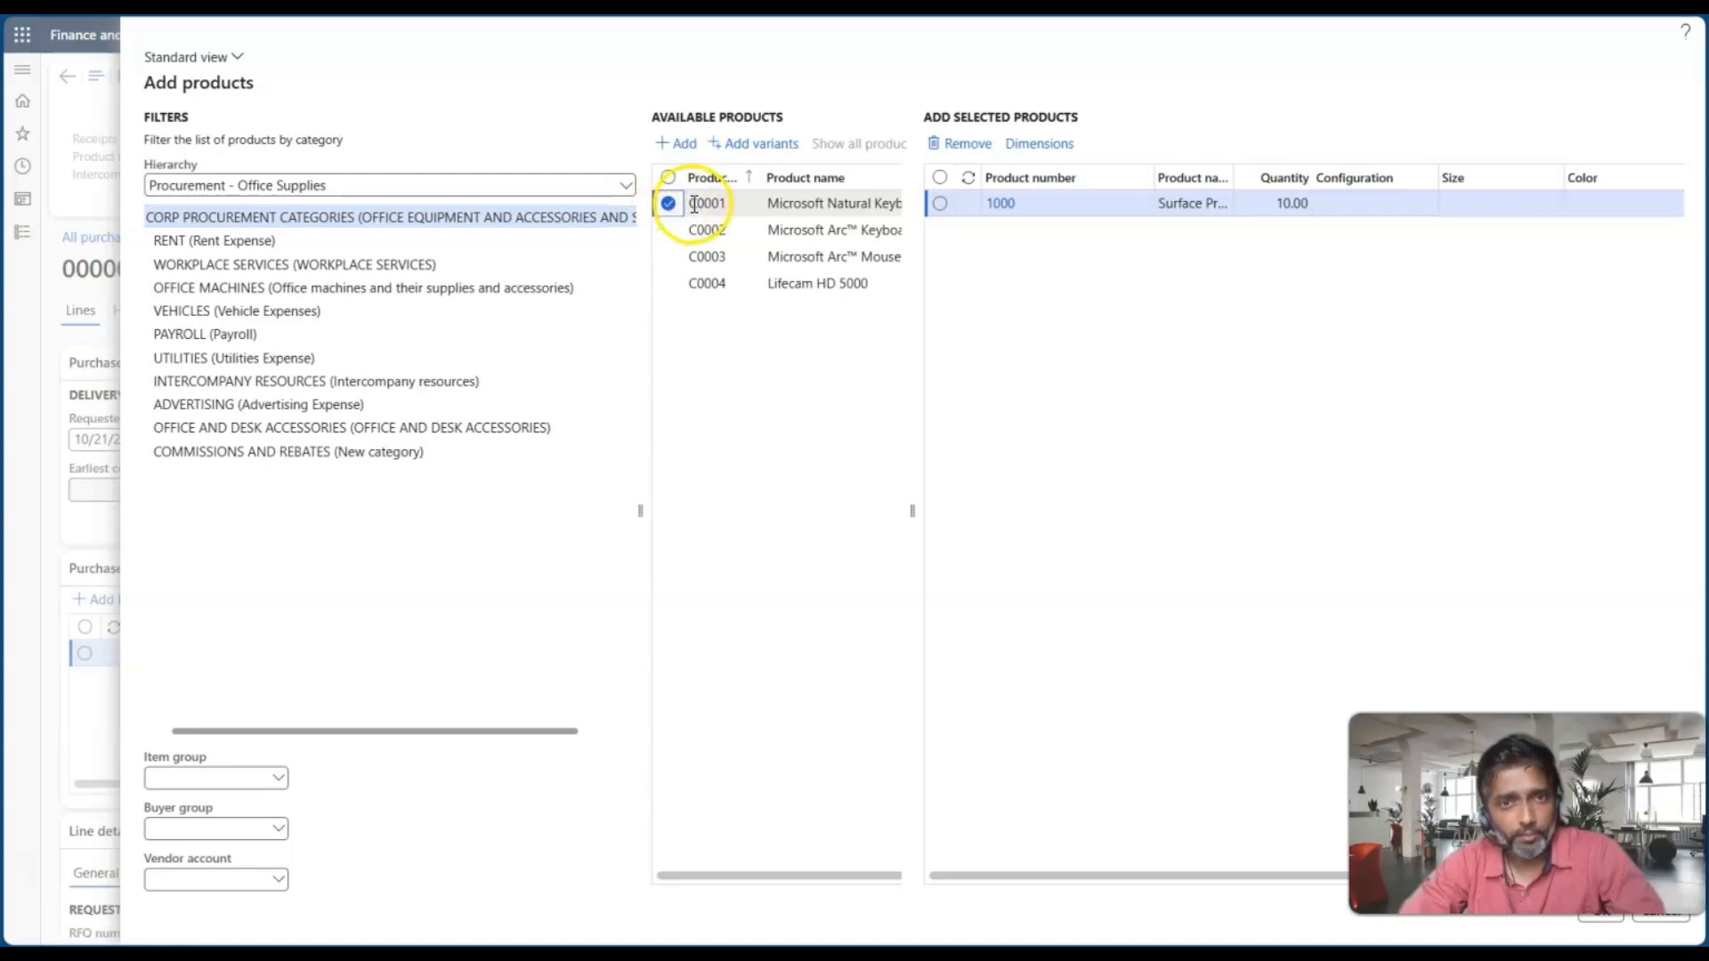
click(680, 143)
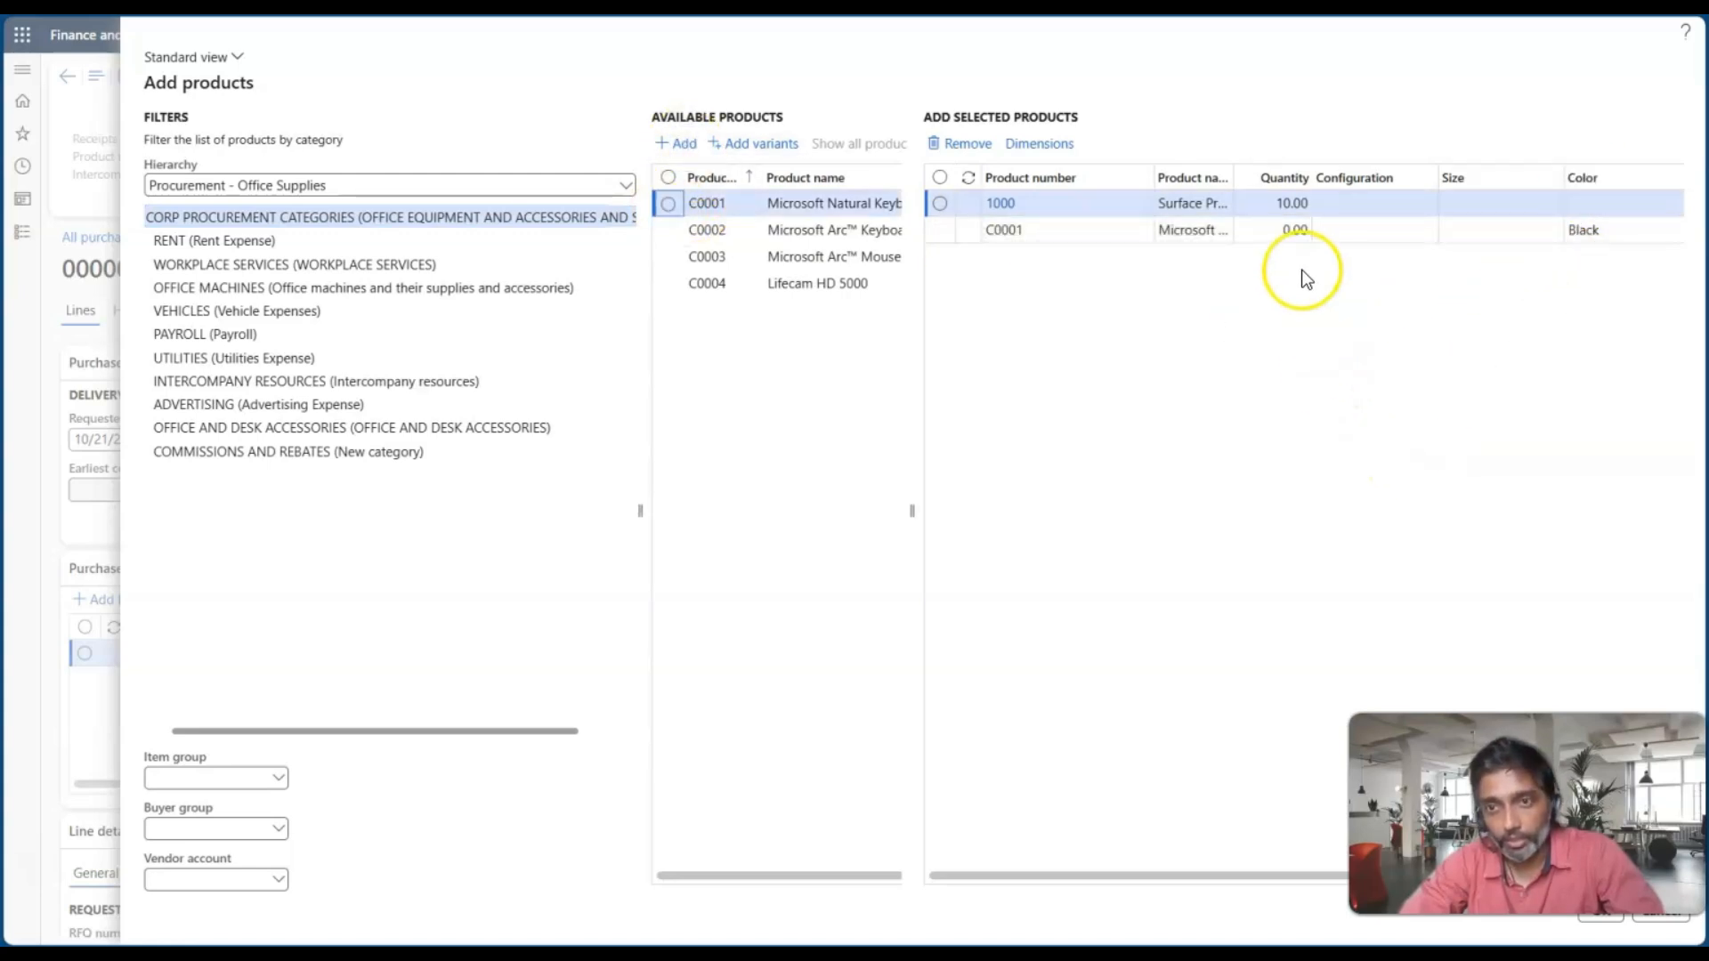
click(1285, 233)
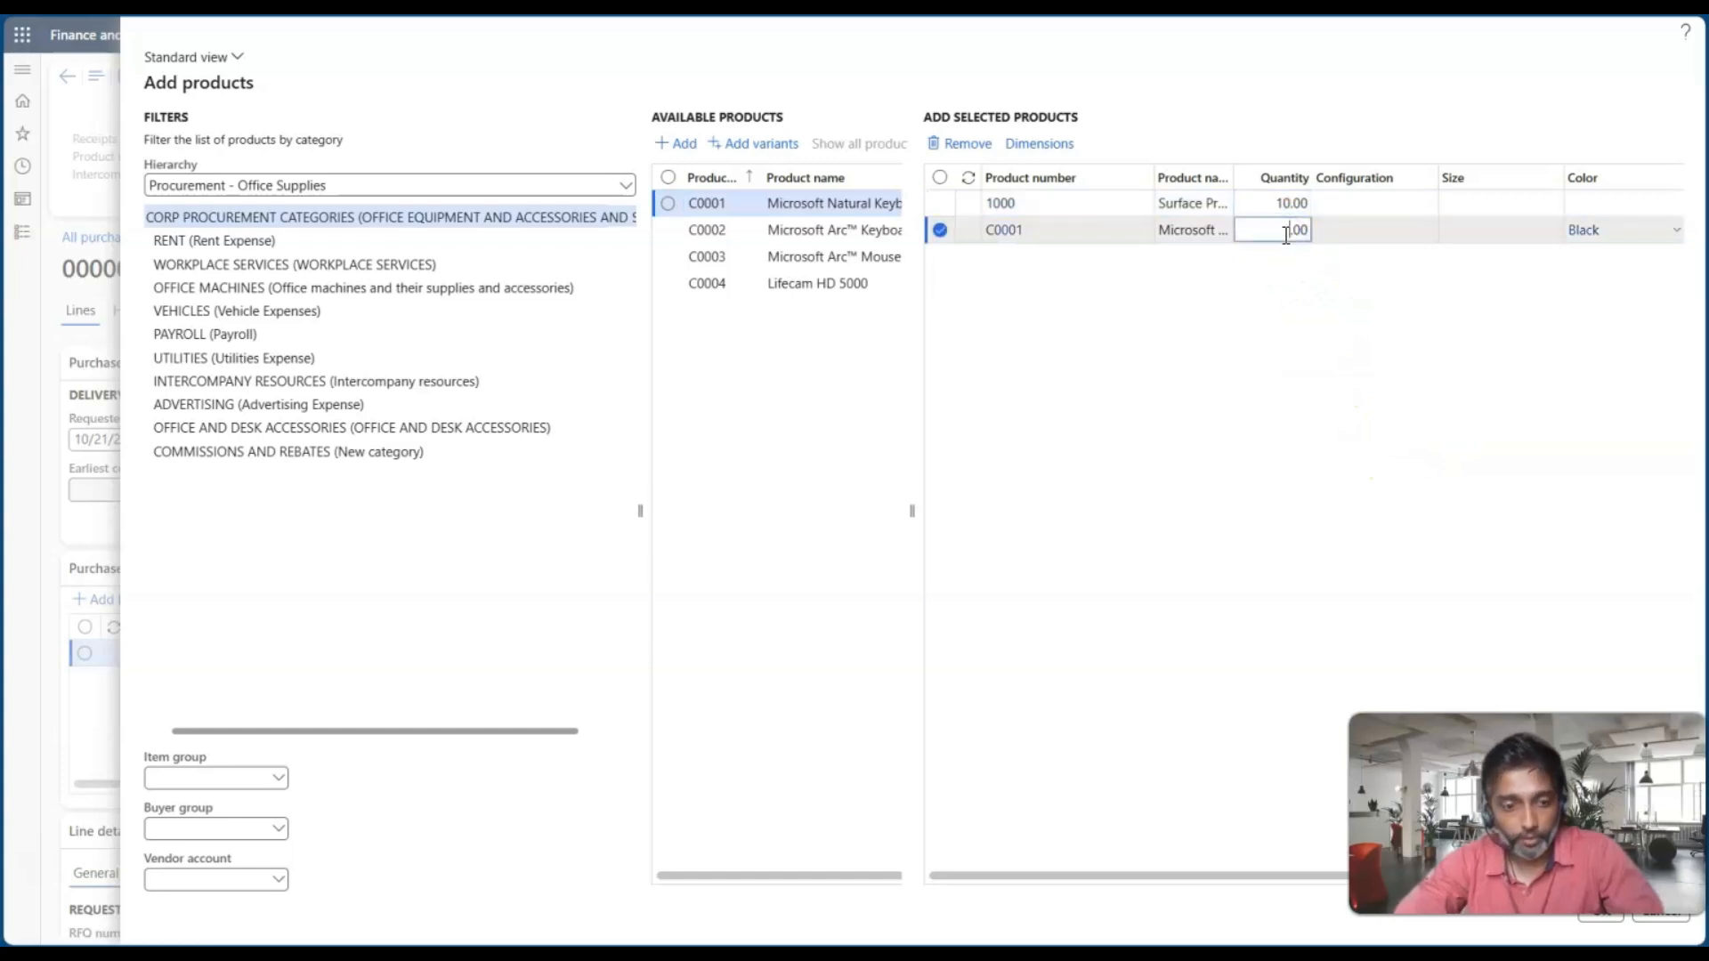
text(2)
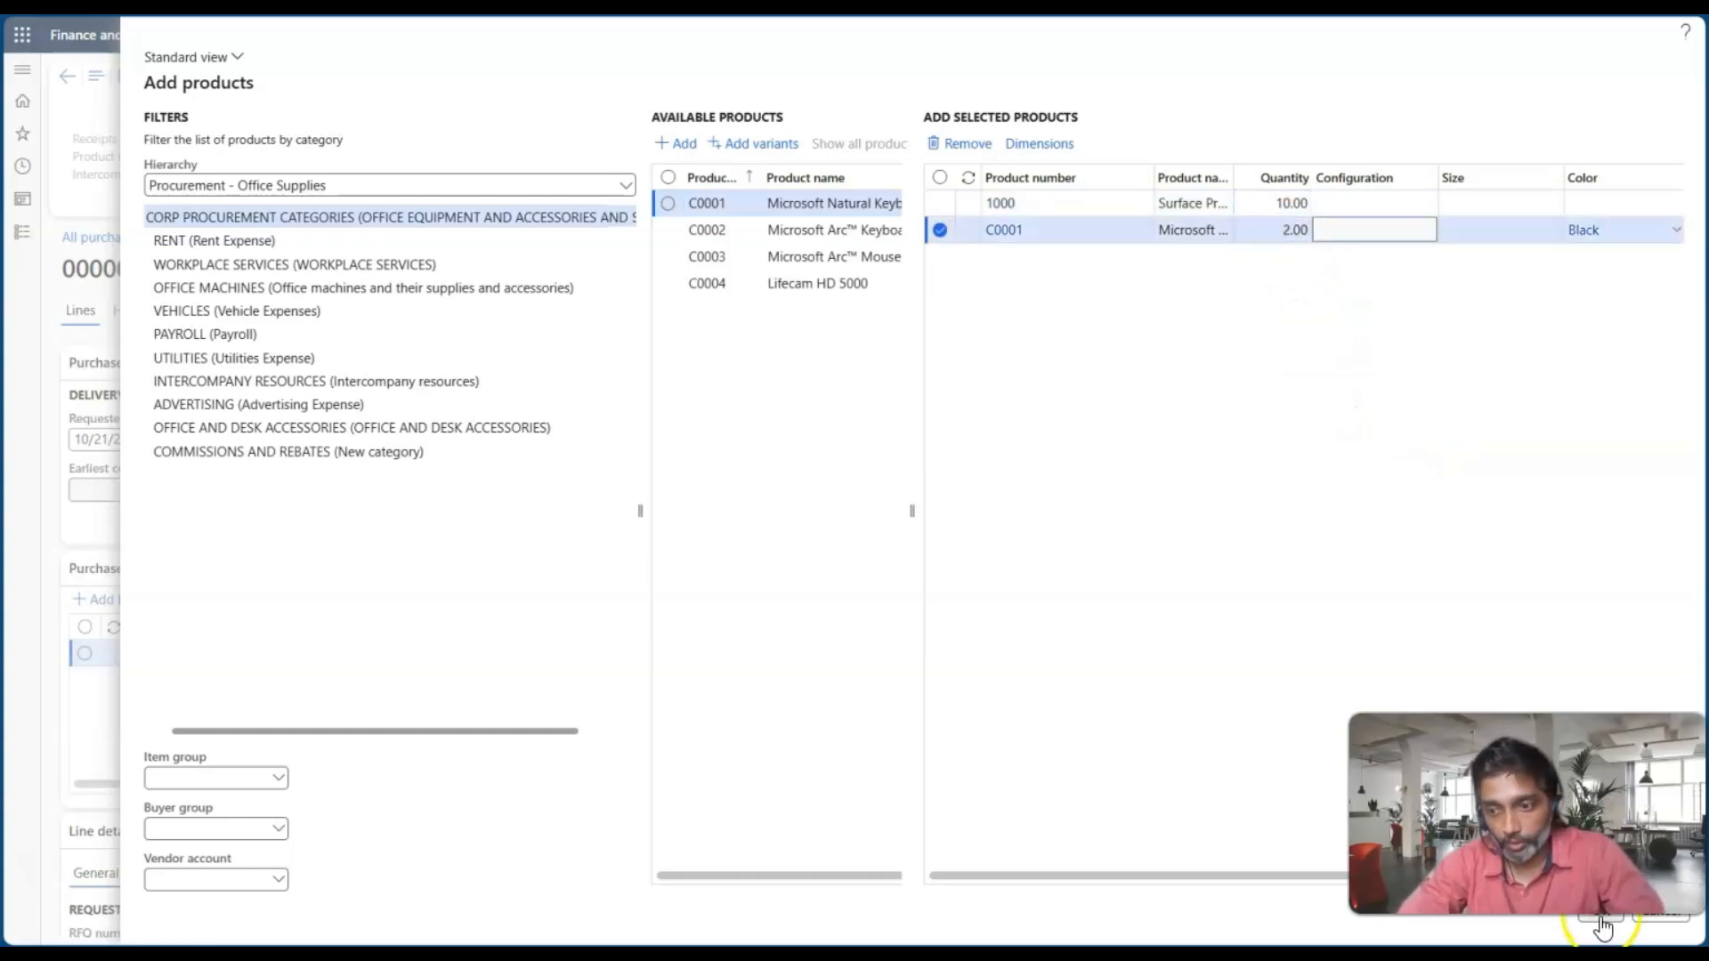
click(1601, 925)
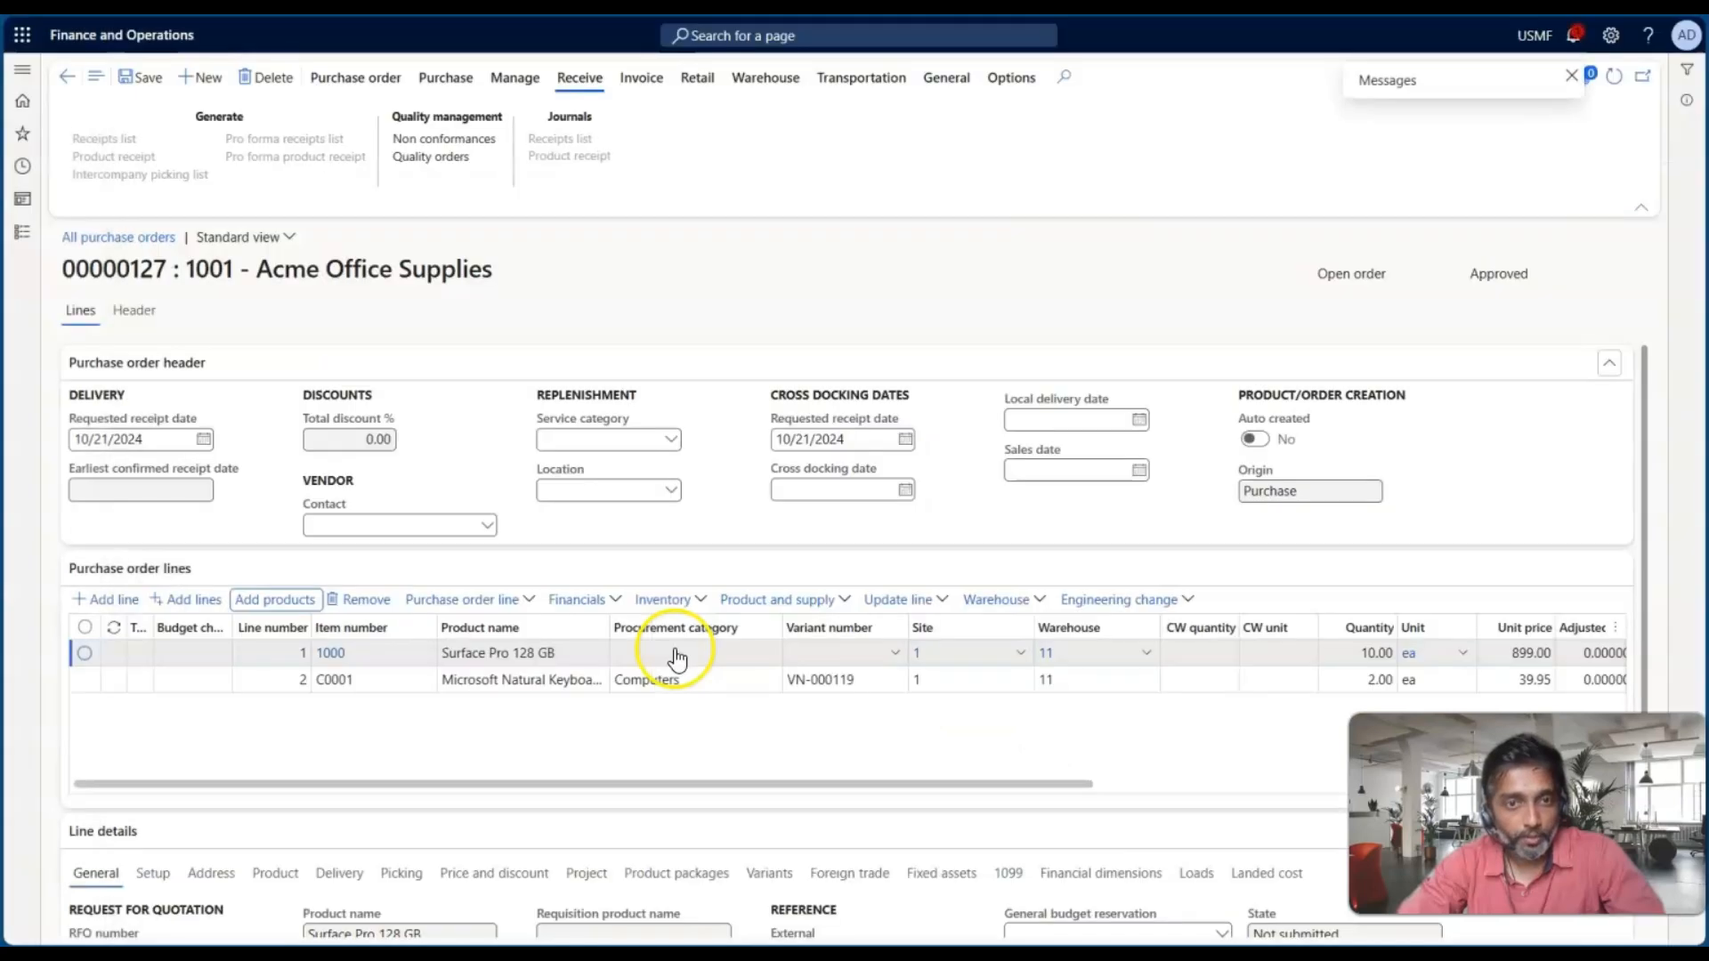
click(487, 678)
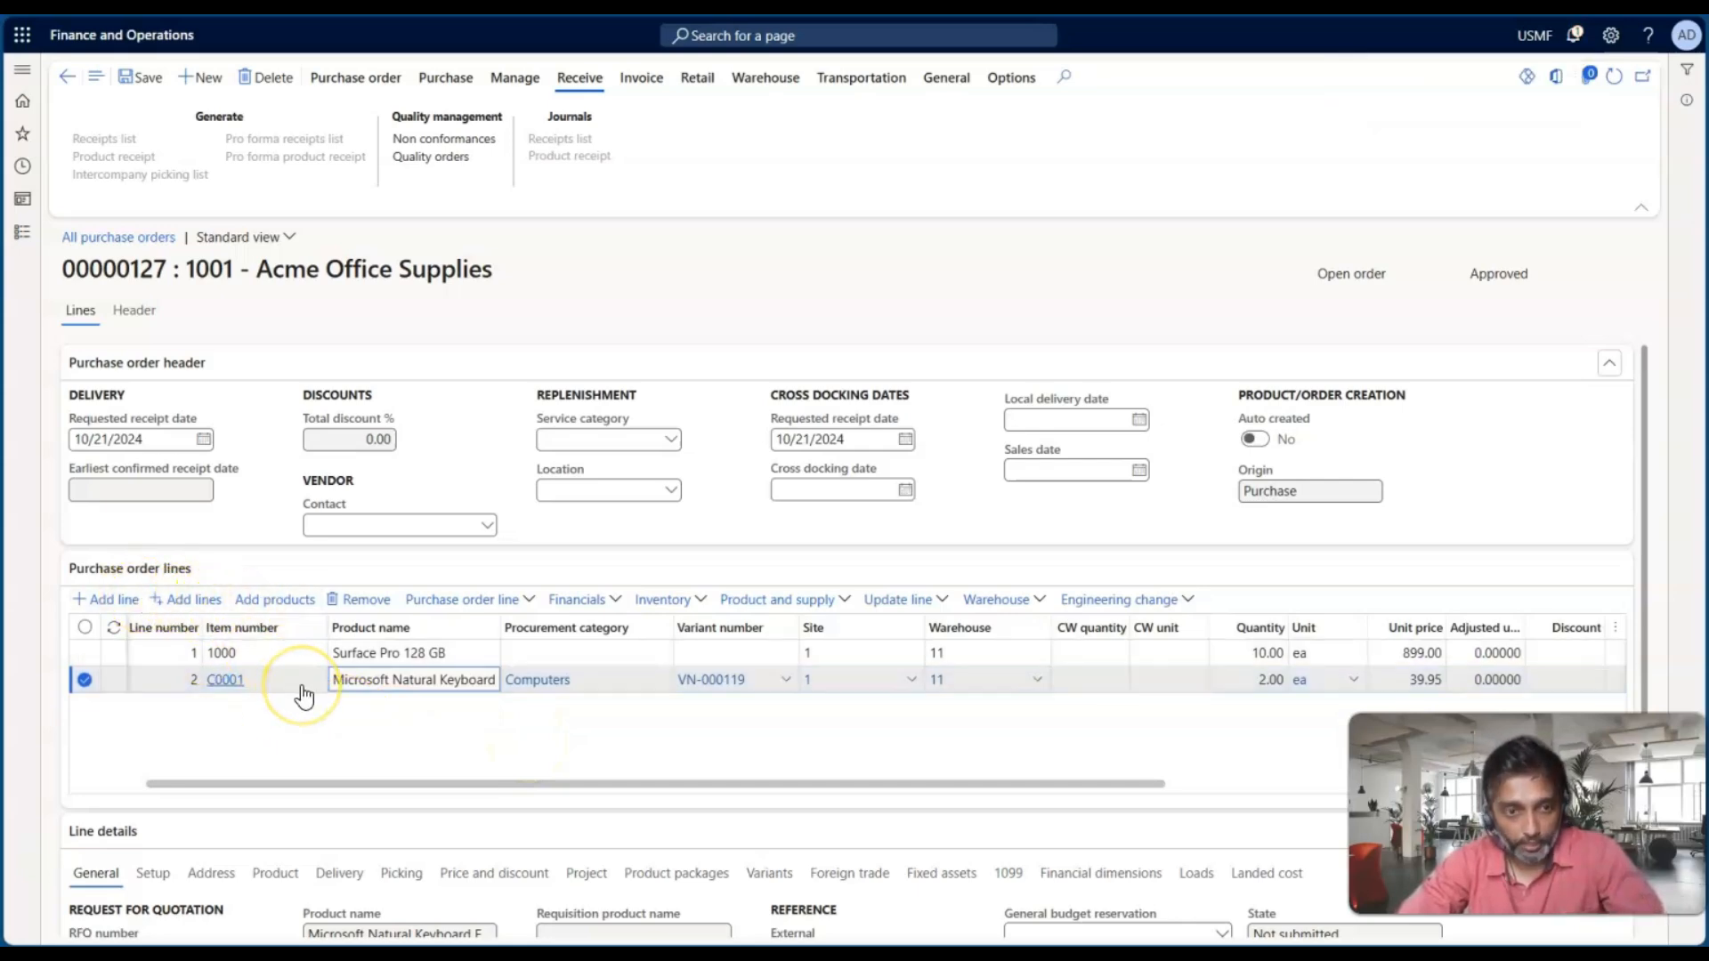
Step: Switch to the presentation and advance to the purchase order status flow diagram
key(alt+Tab)
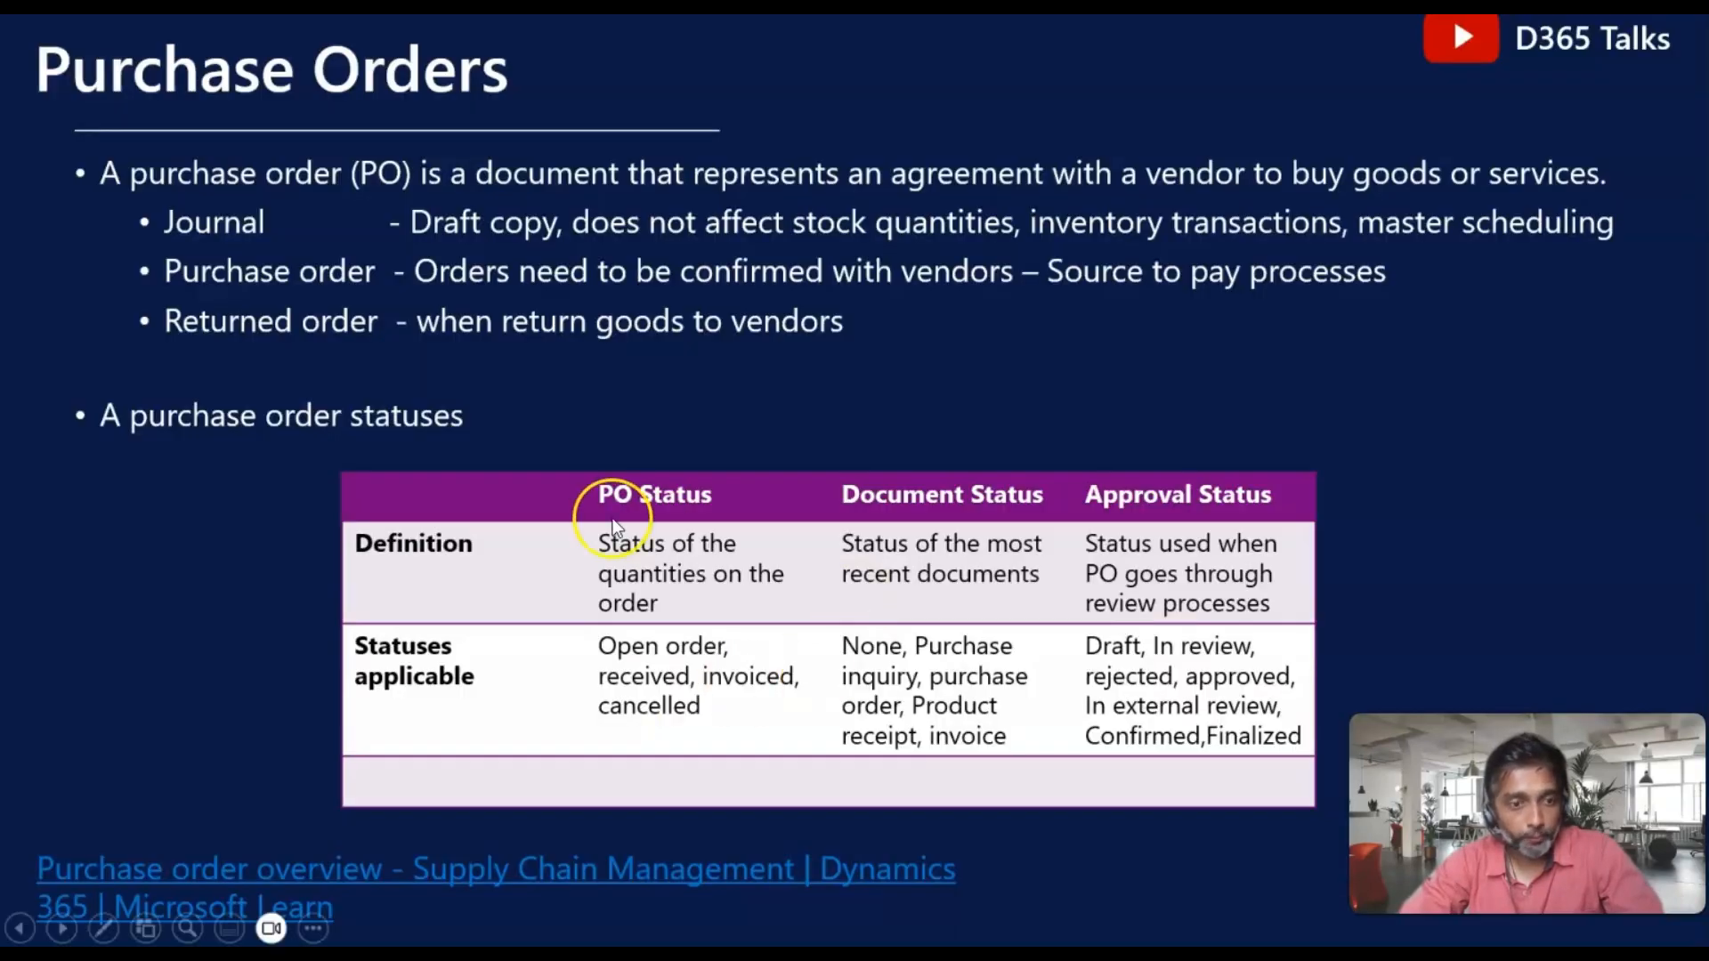
key(Right)
key(Right)
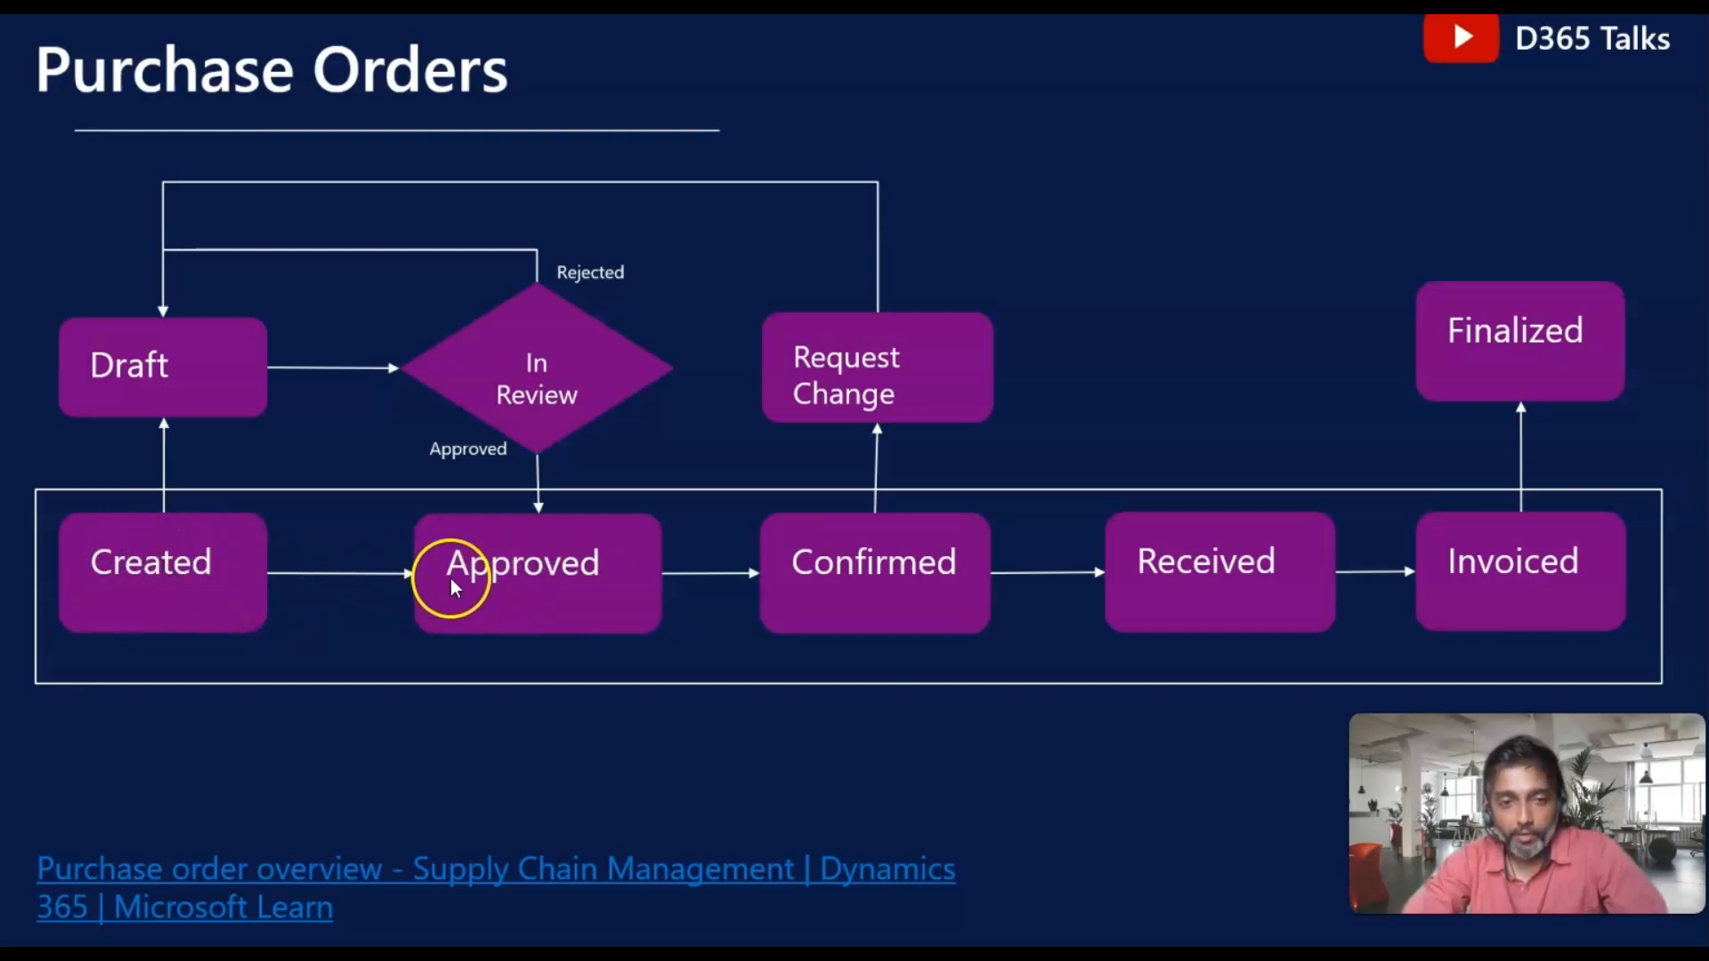
Step: Compare the order status and approval status on the Acme Office Supplies order with the presentation's status flow diagram
key(alt+Tab)
key(alt+Tab)
key(alt+Tab)
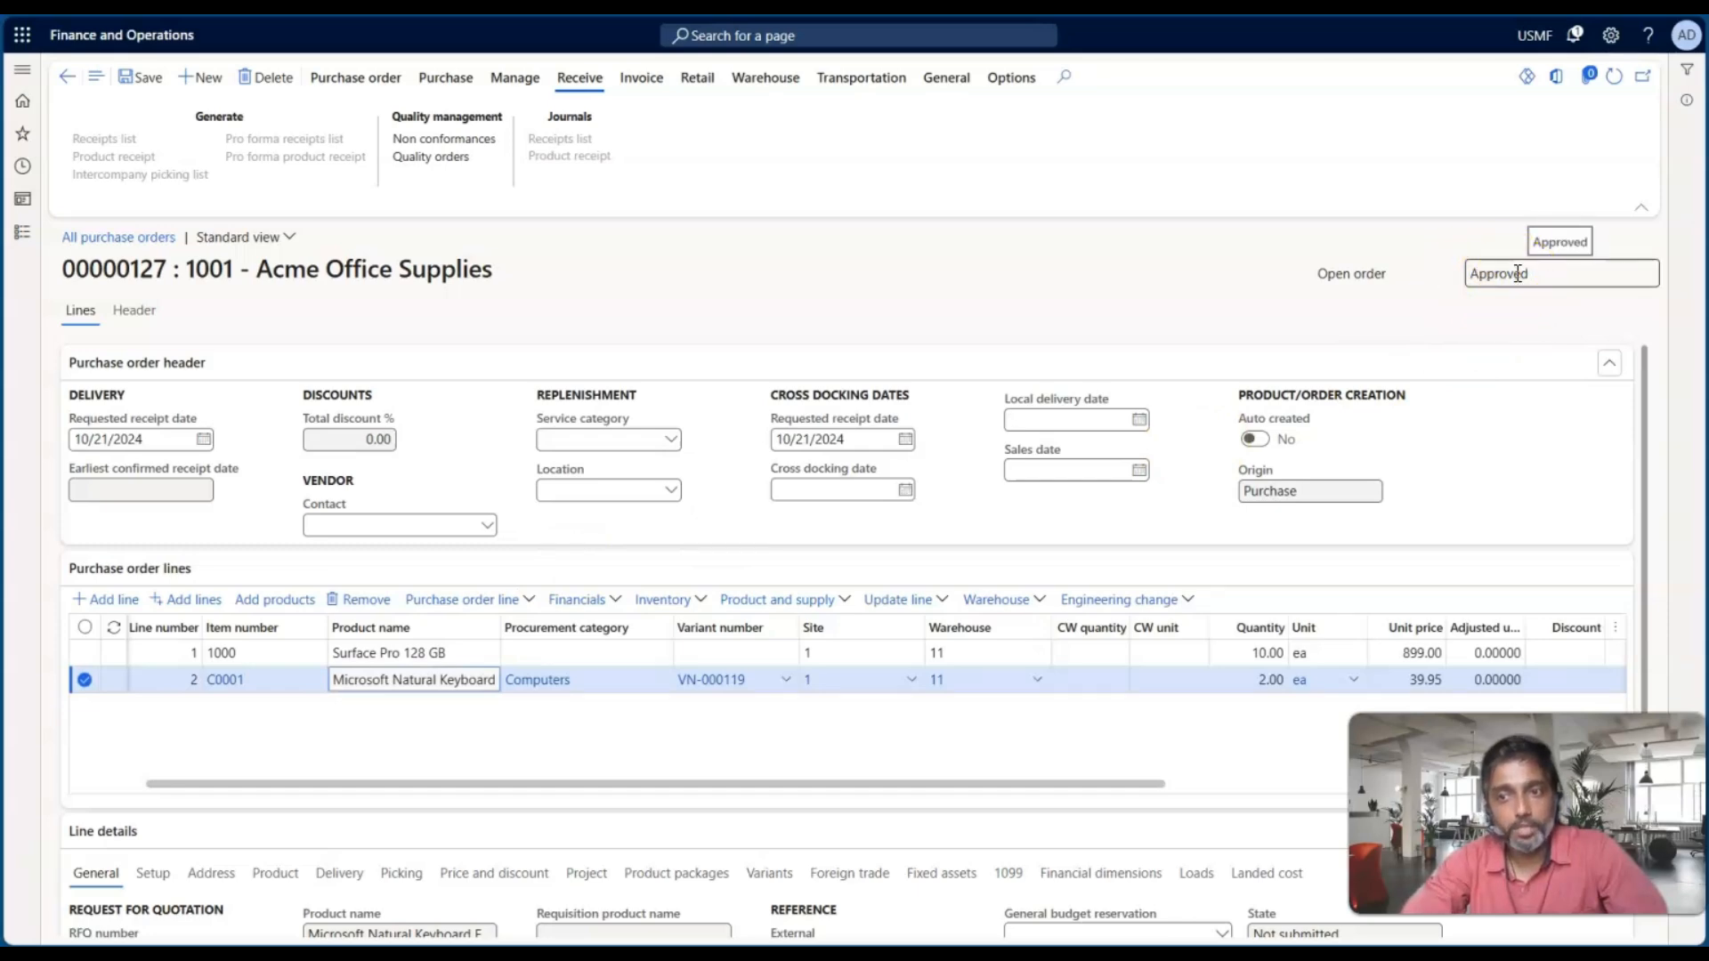
key(alt+Tab)
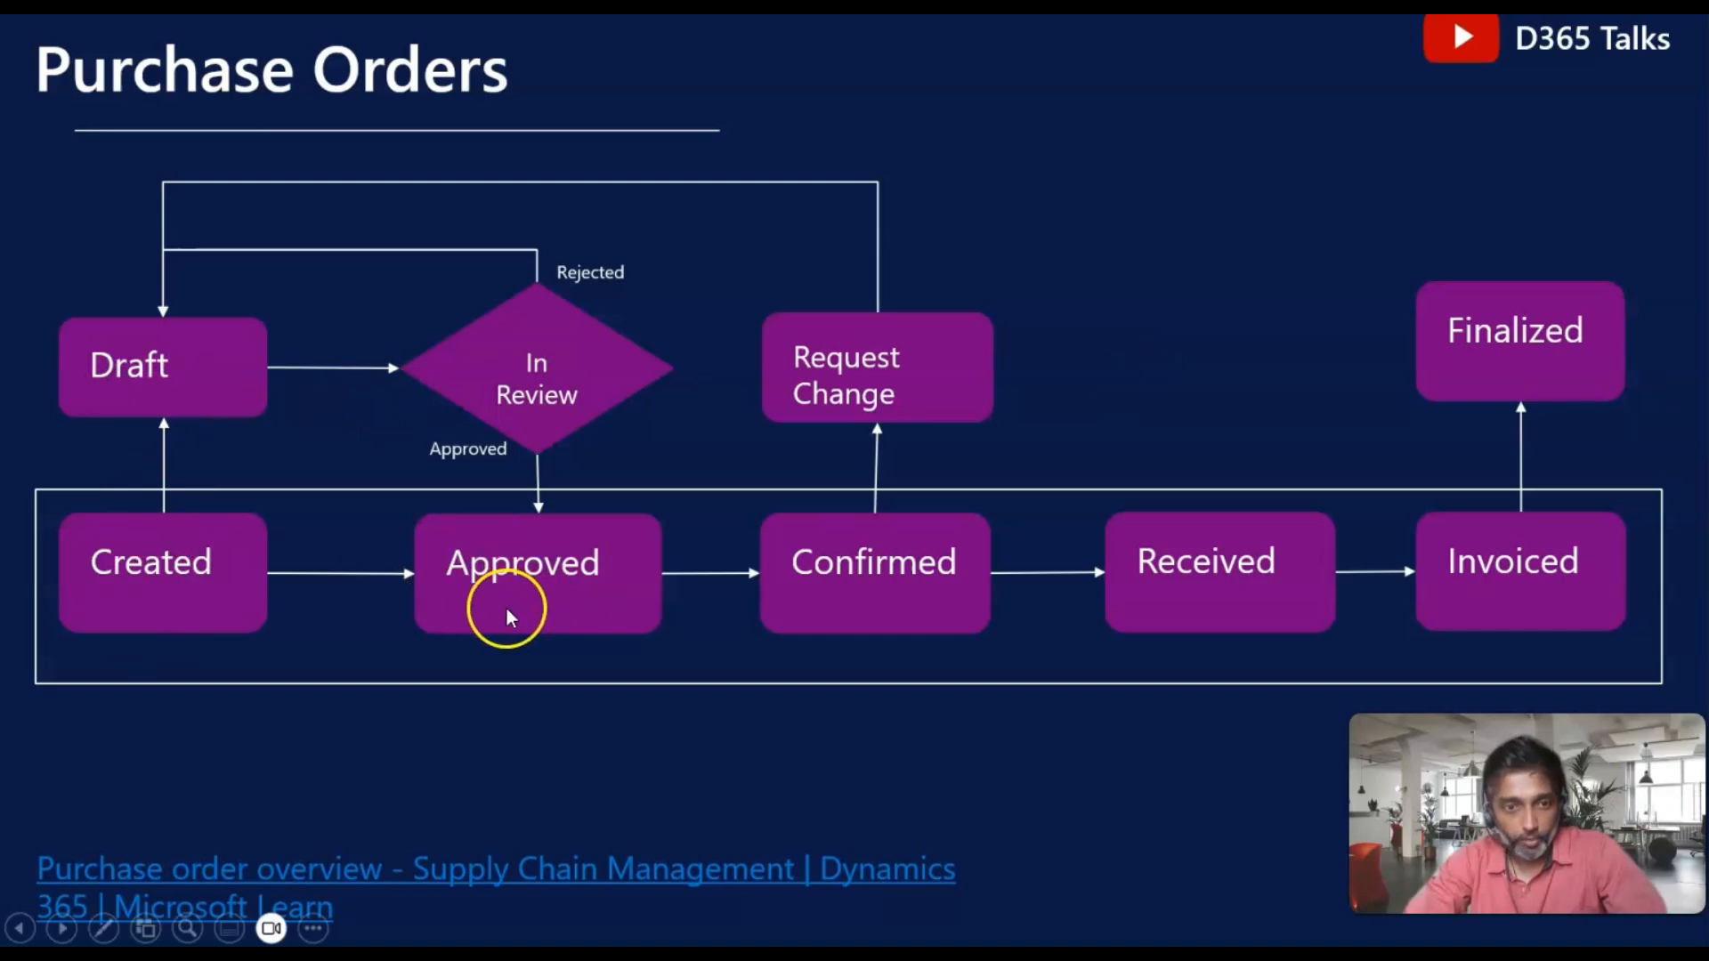
key(alt+Tab)
key(alt+Tab)
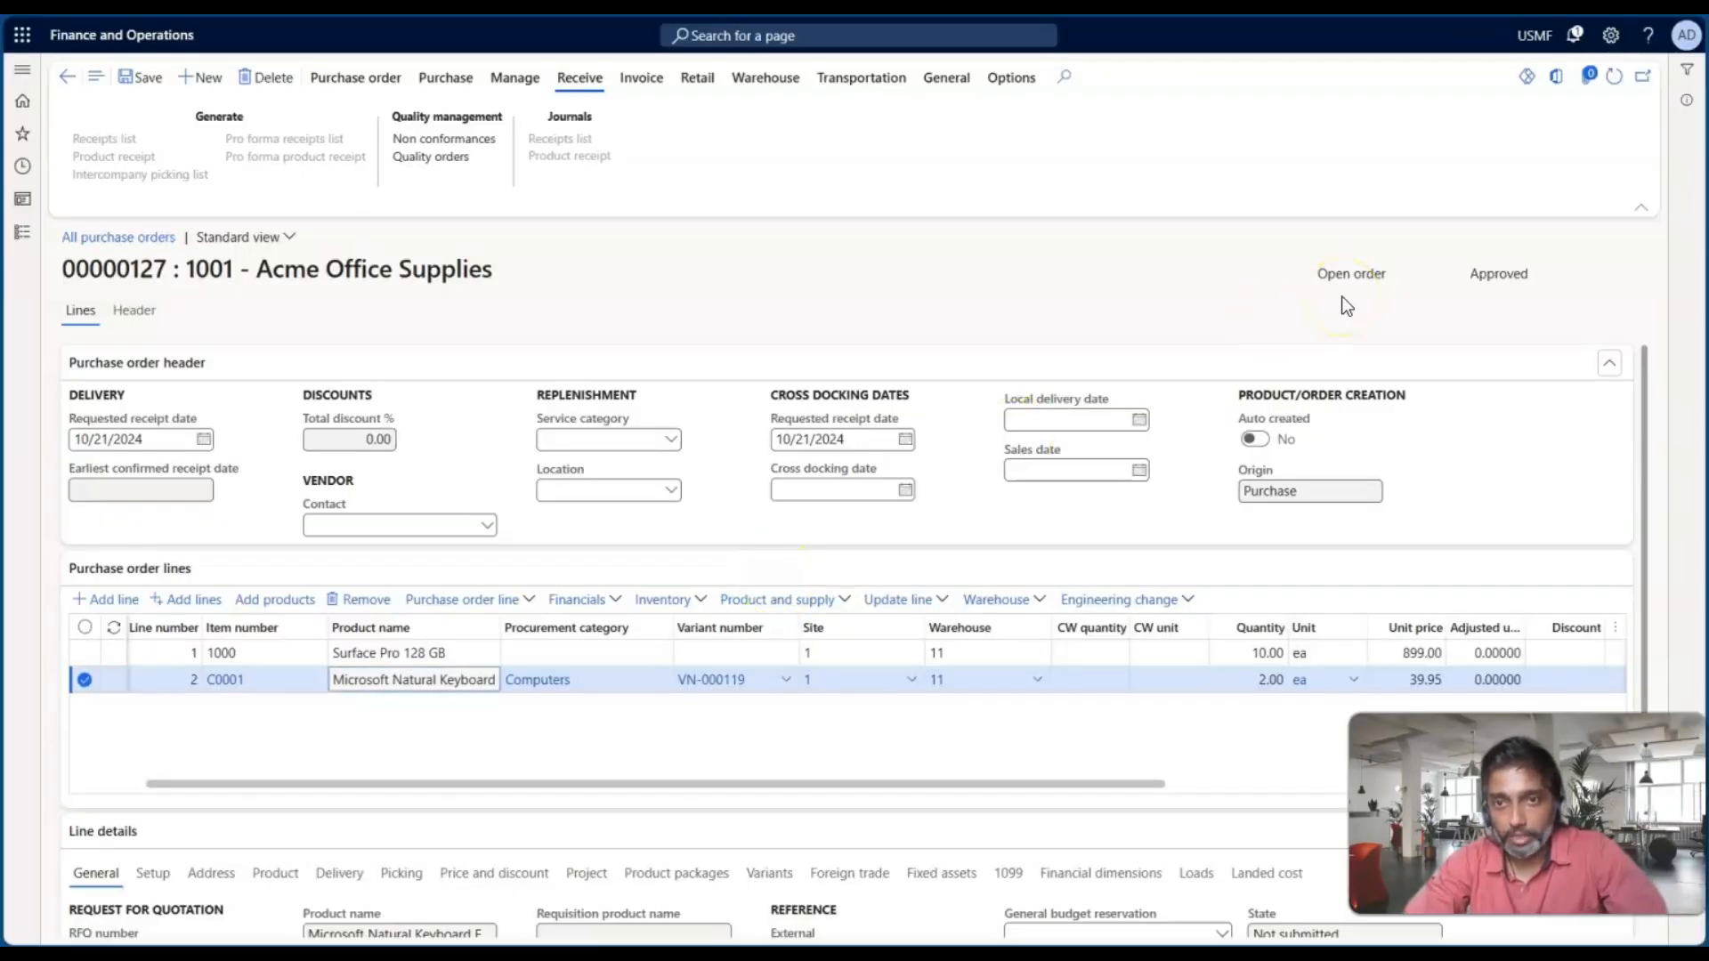
double_click(1497, 275)
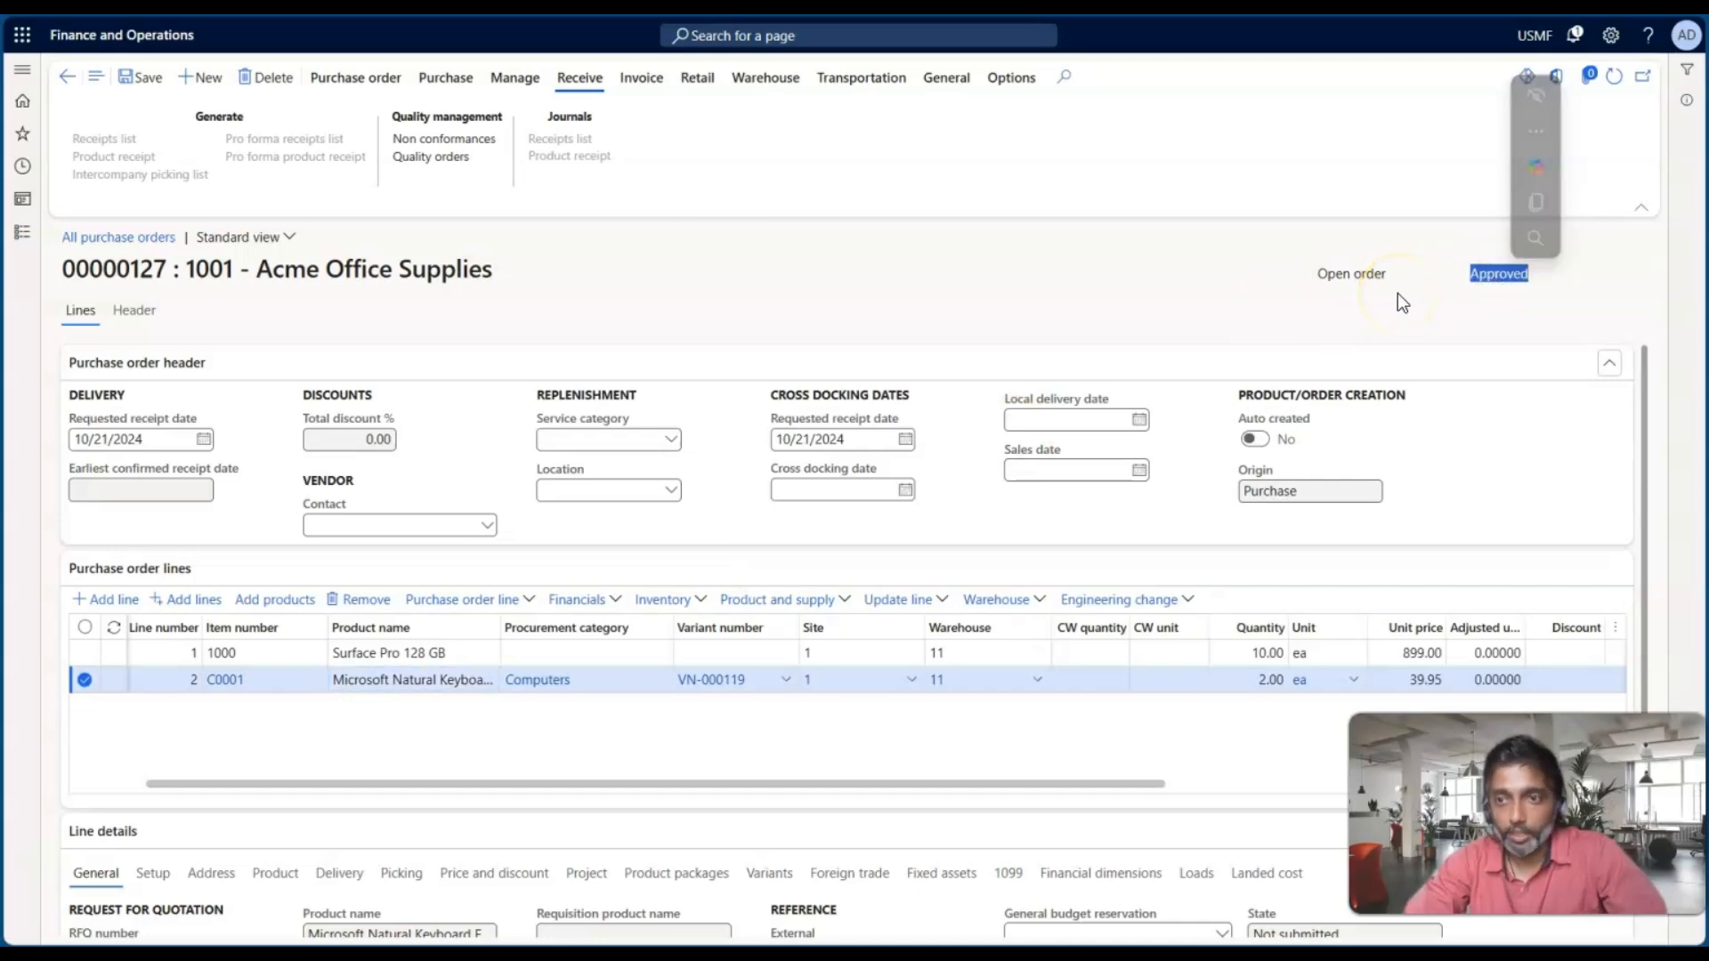
click(1486, 275)
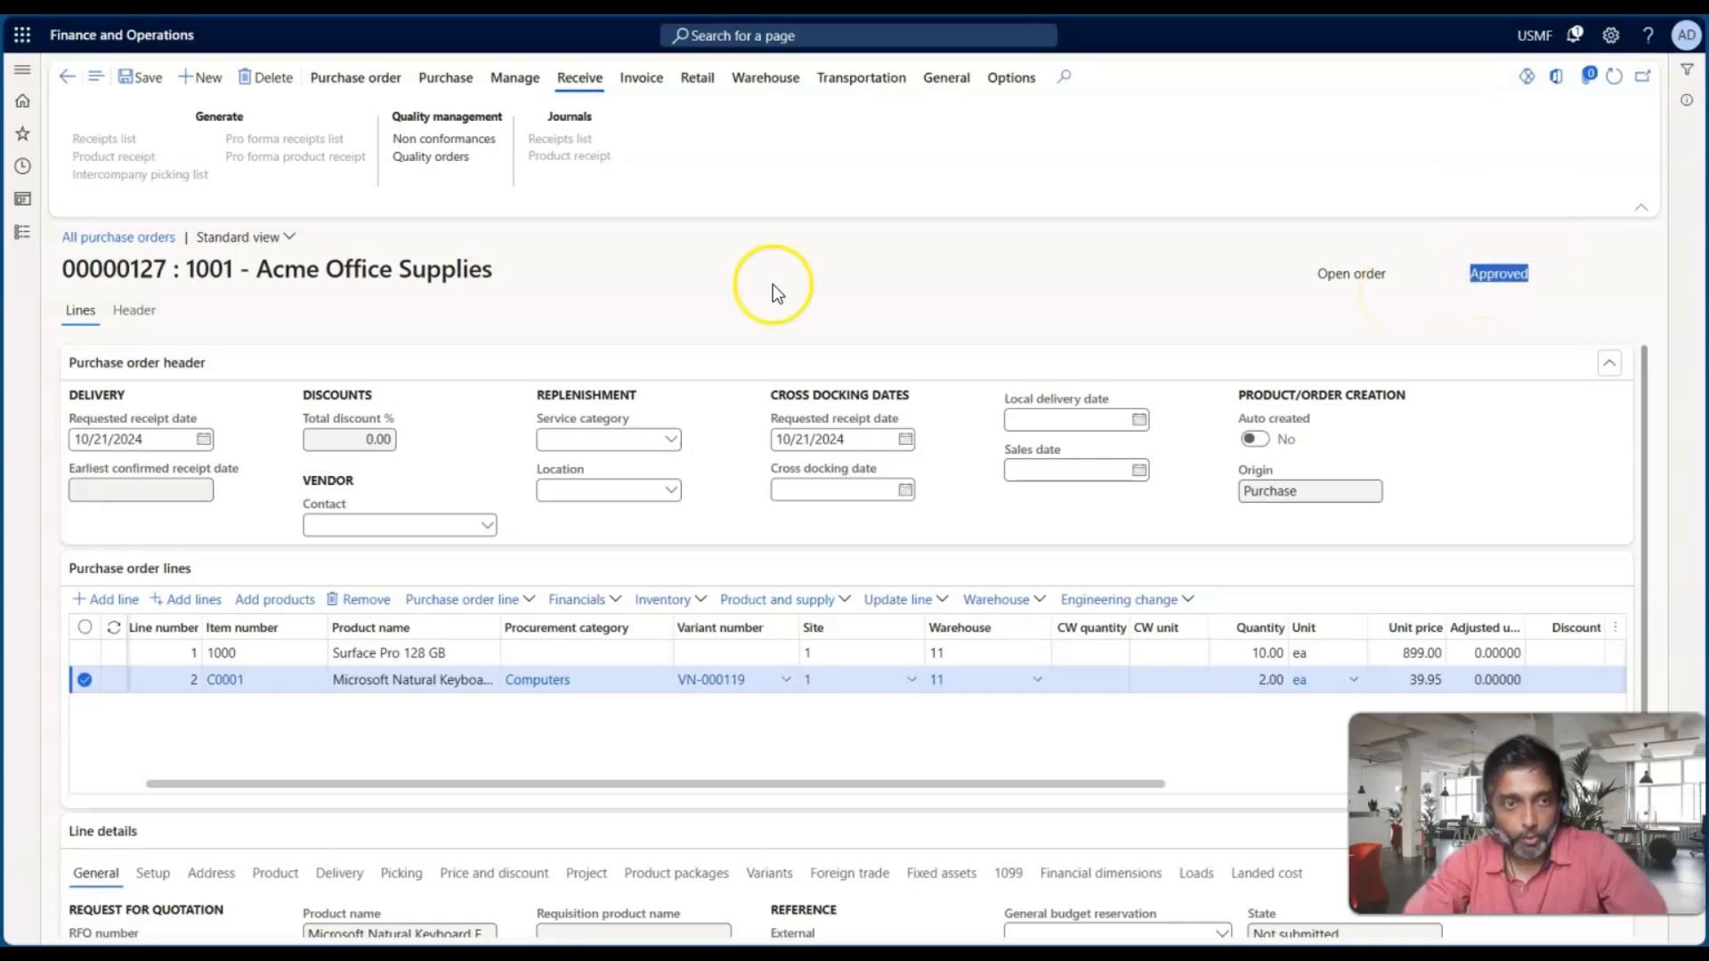
Step: Examine the statuses in the order's header view and the Activate change management option in the Setup section
click(132, 311)
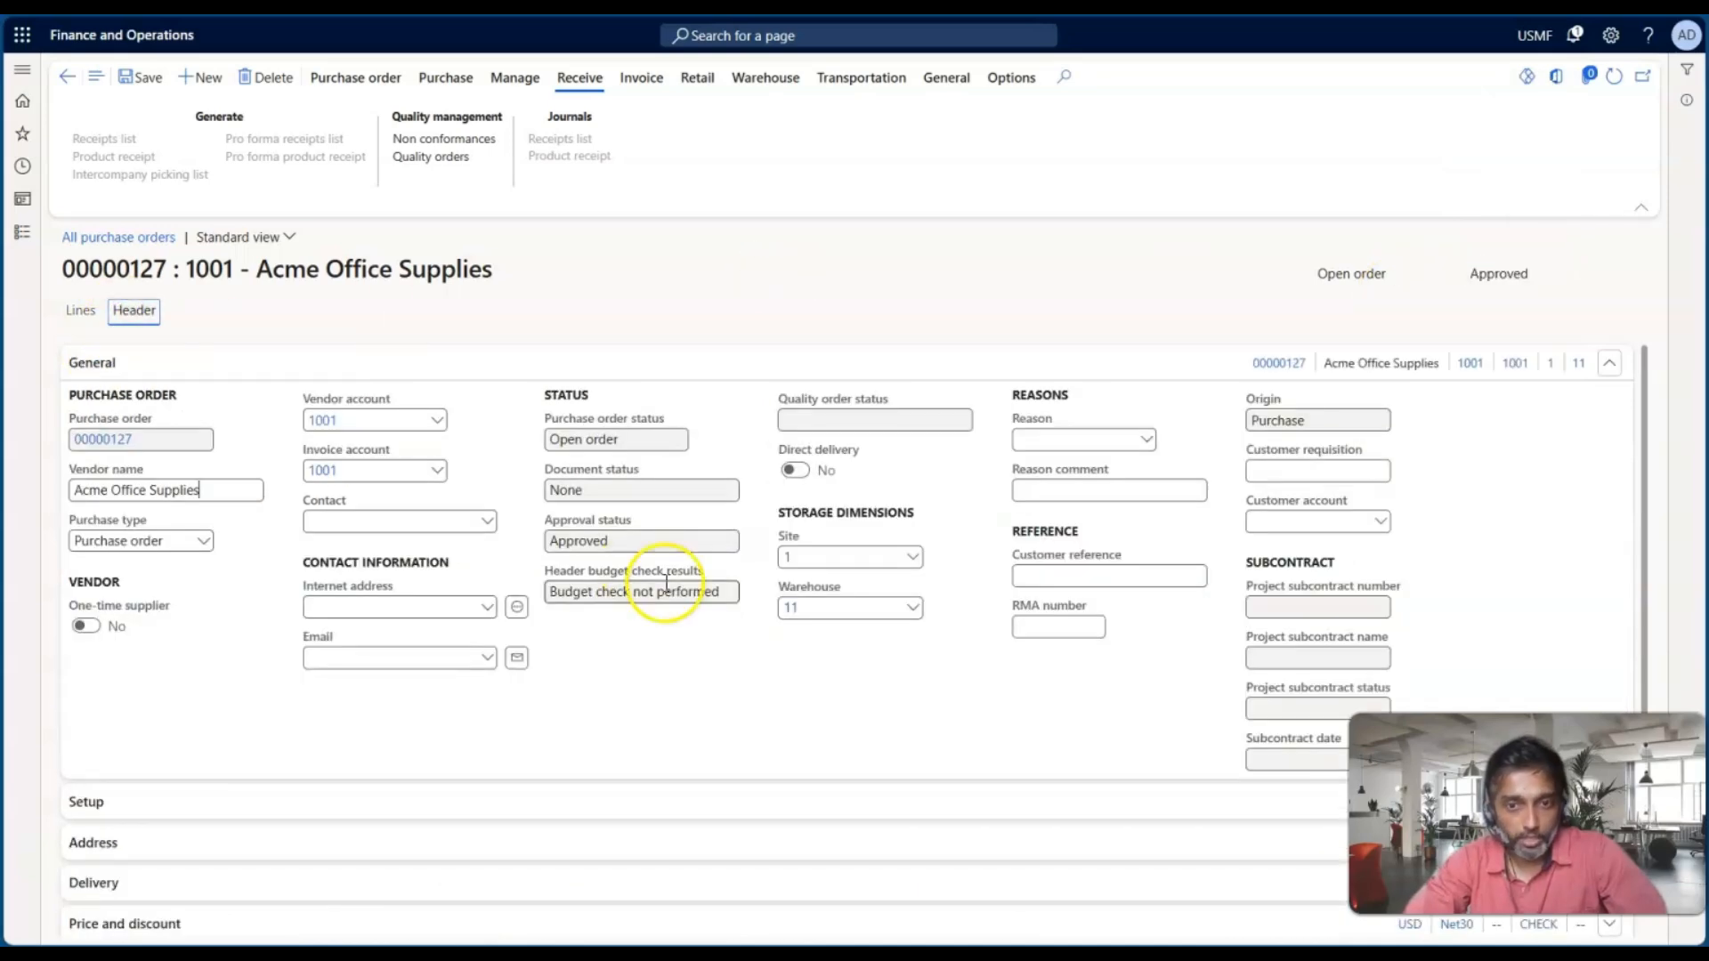
click(329, 808)
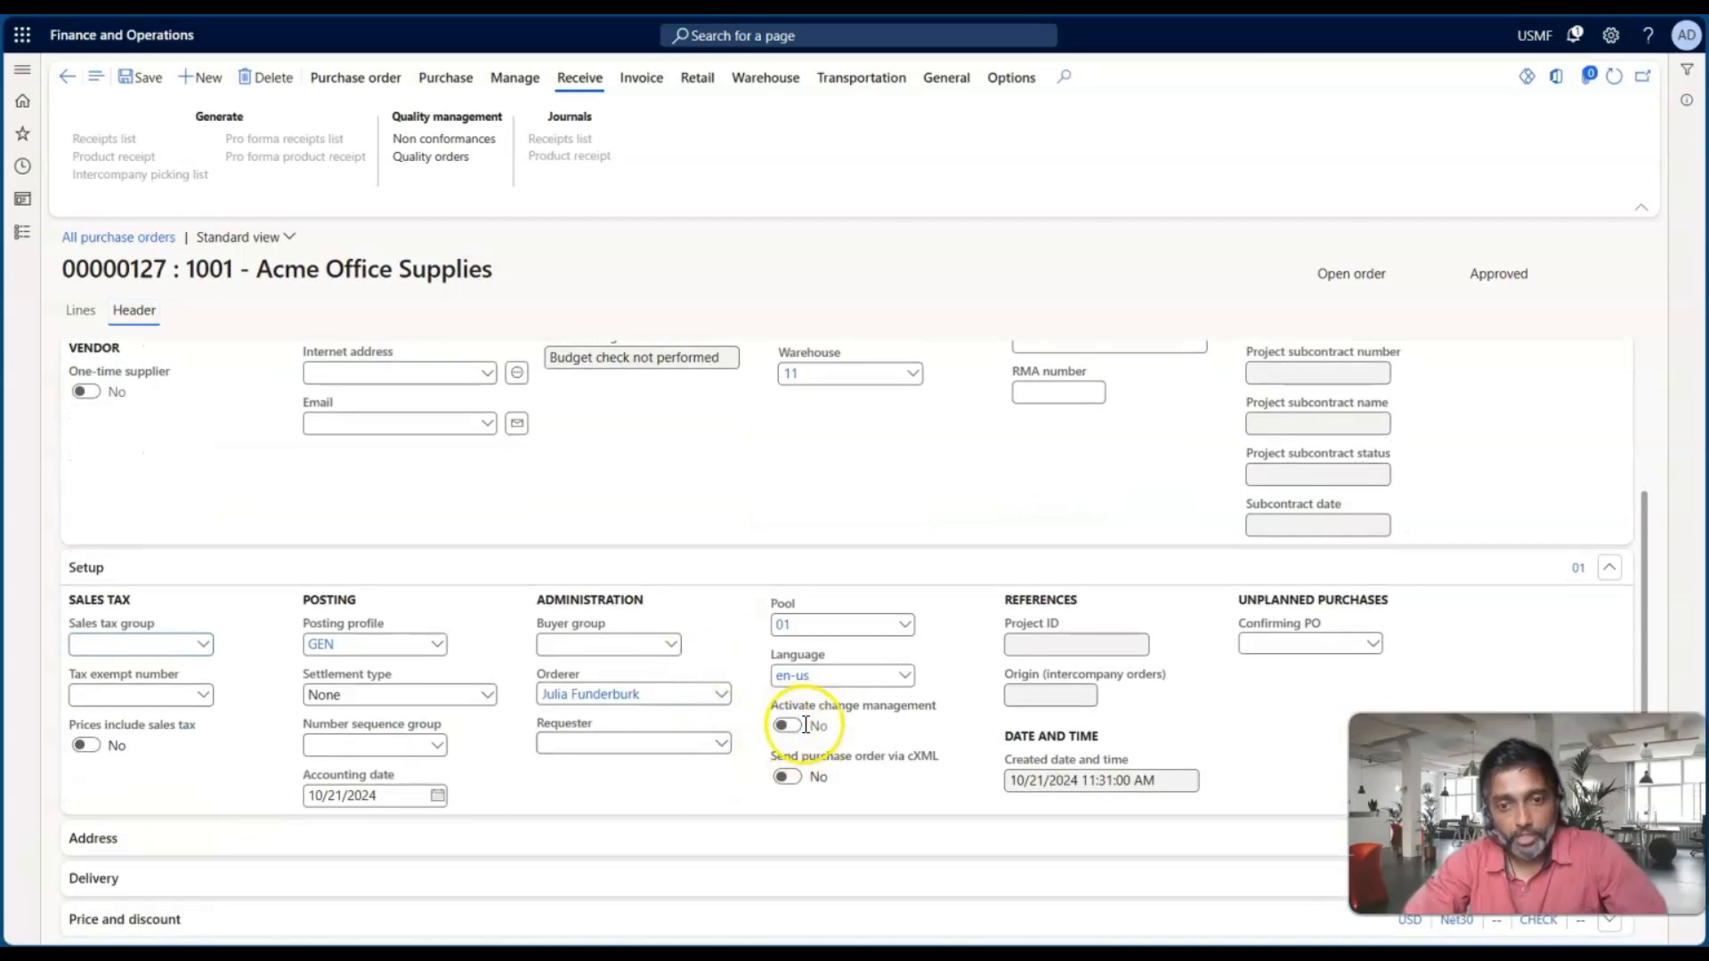
mouse_move(812, 726)
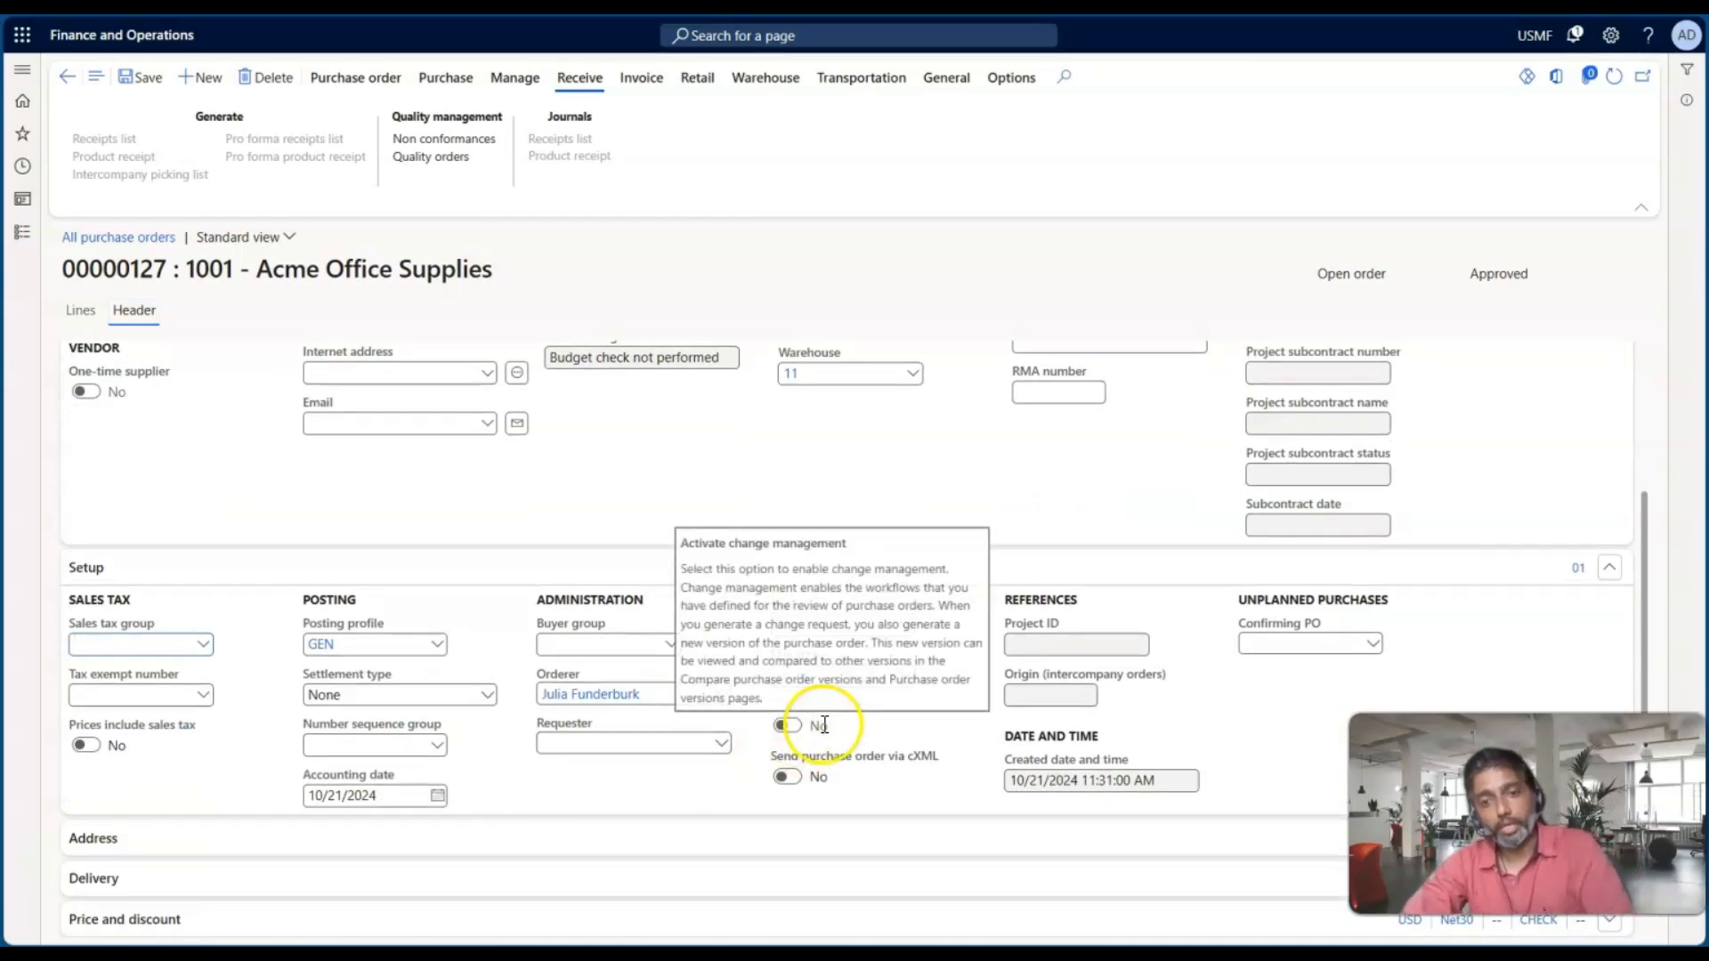
click(201, 80)
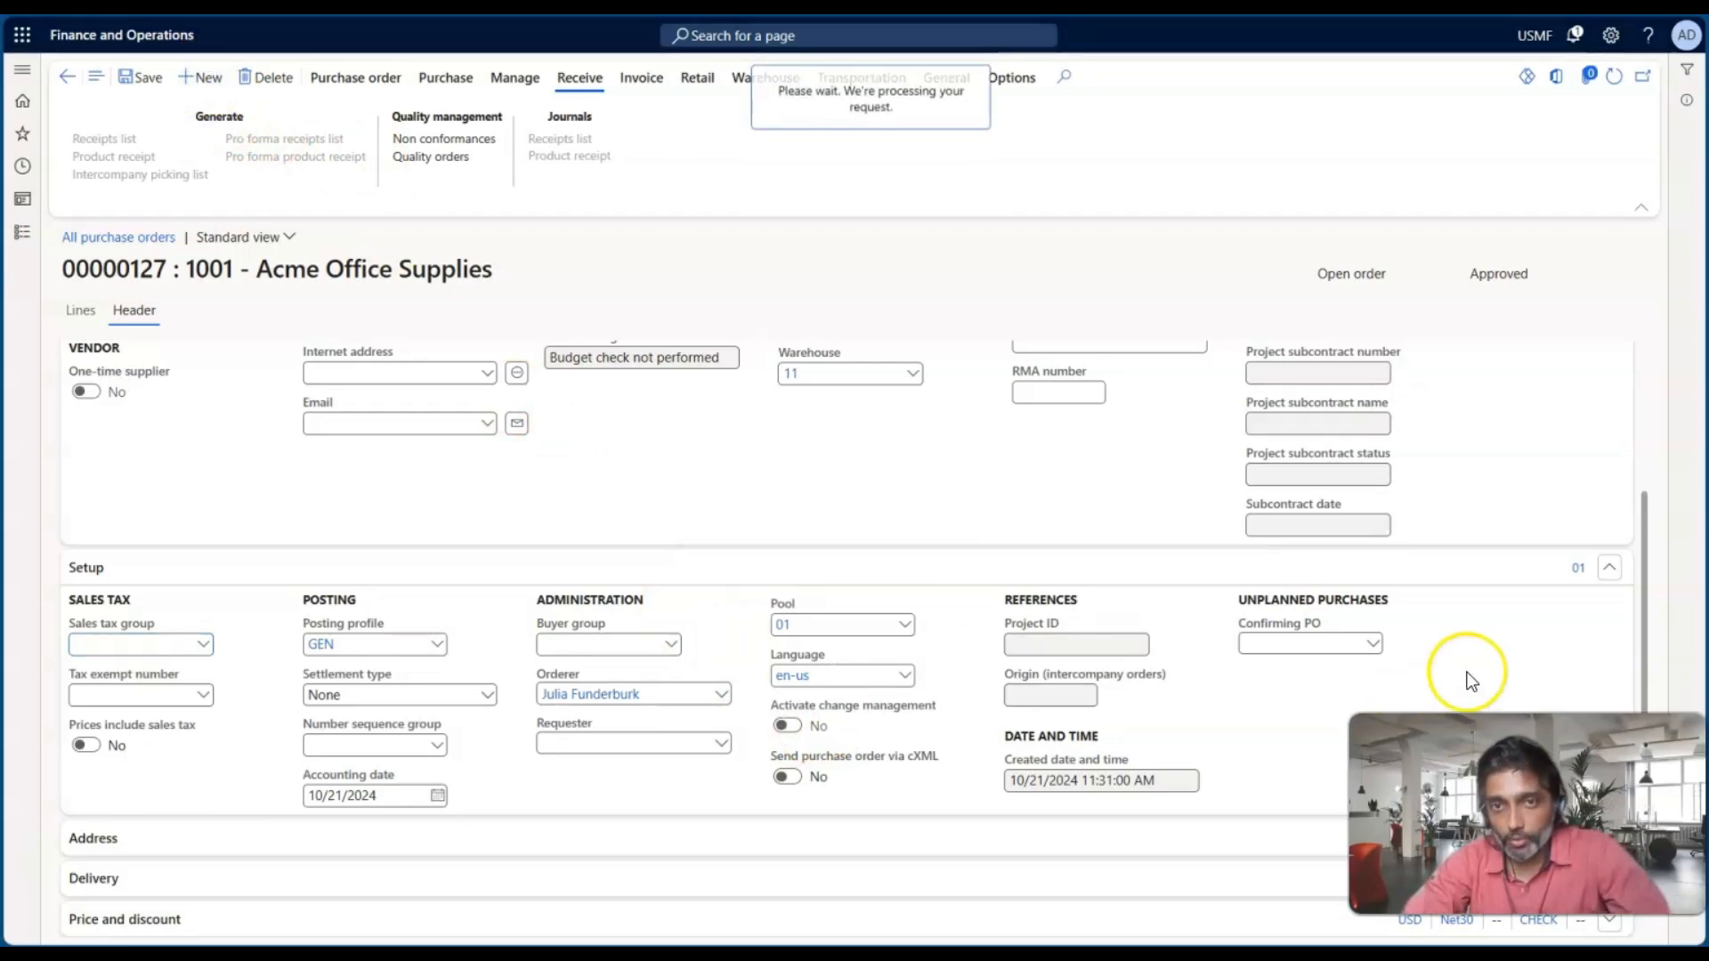
scroll(1588, 600, down, 5)
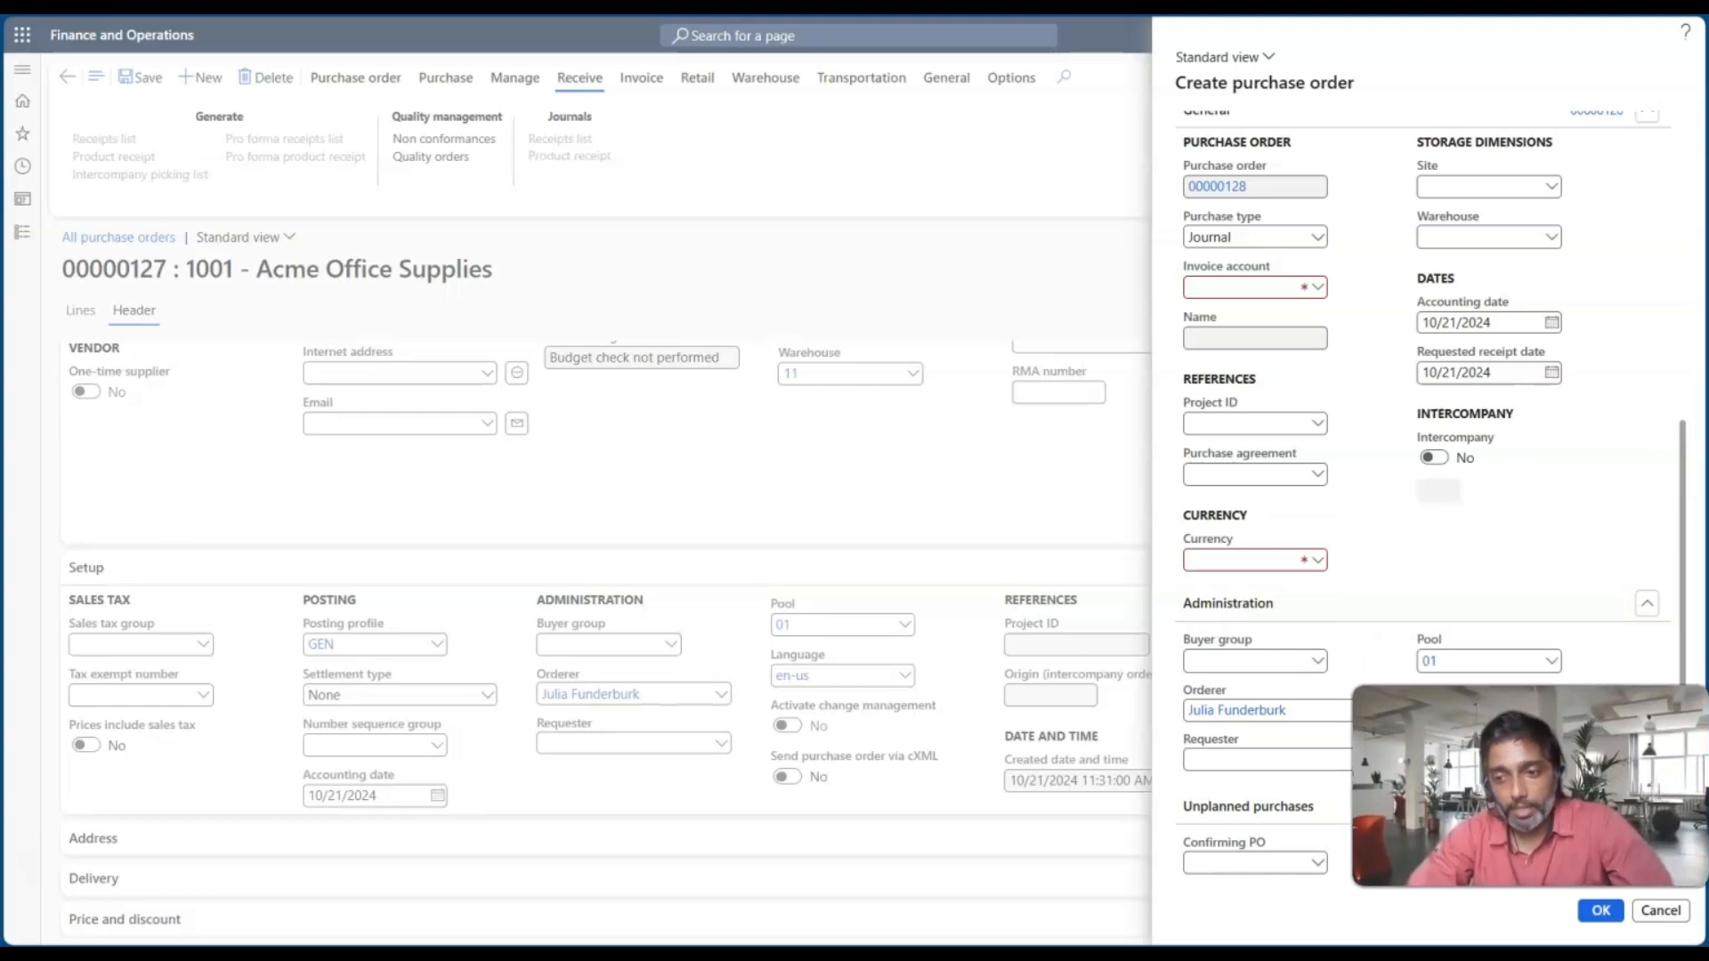
click(1661, 909)
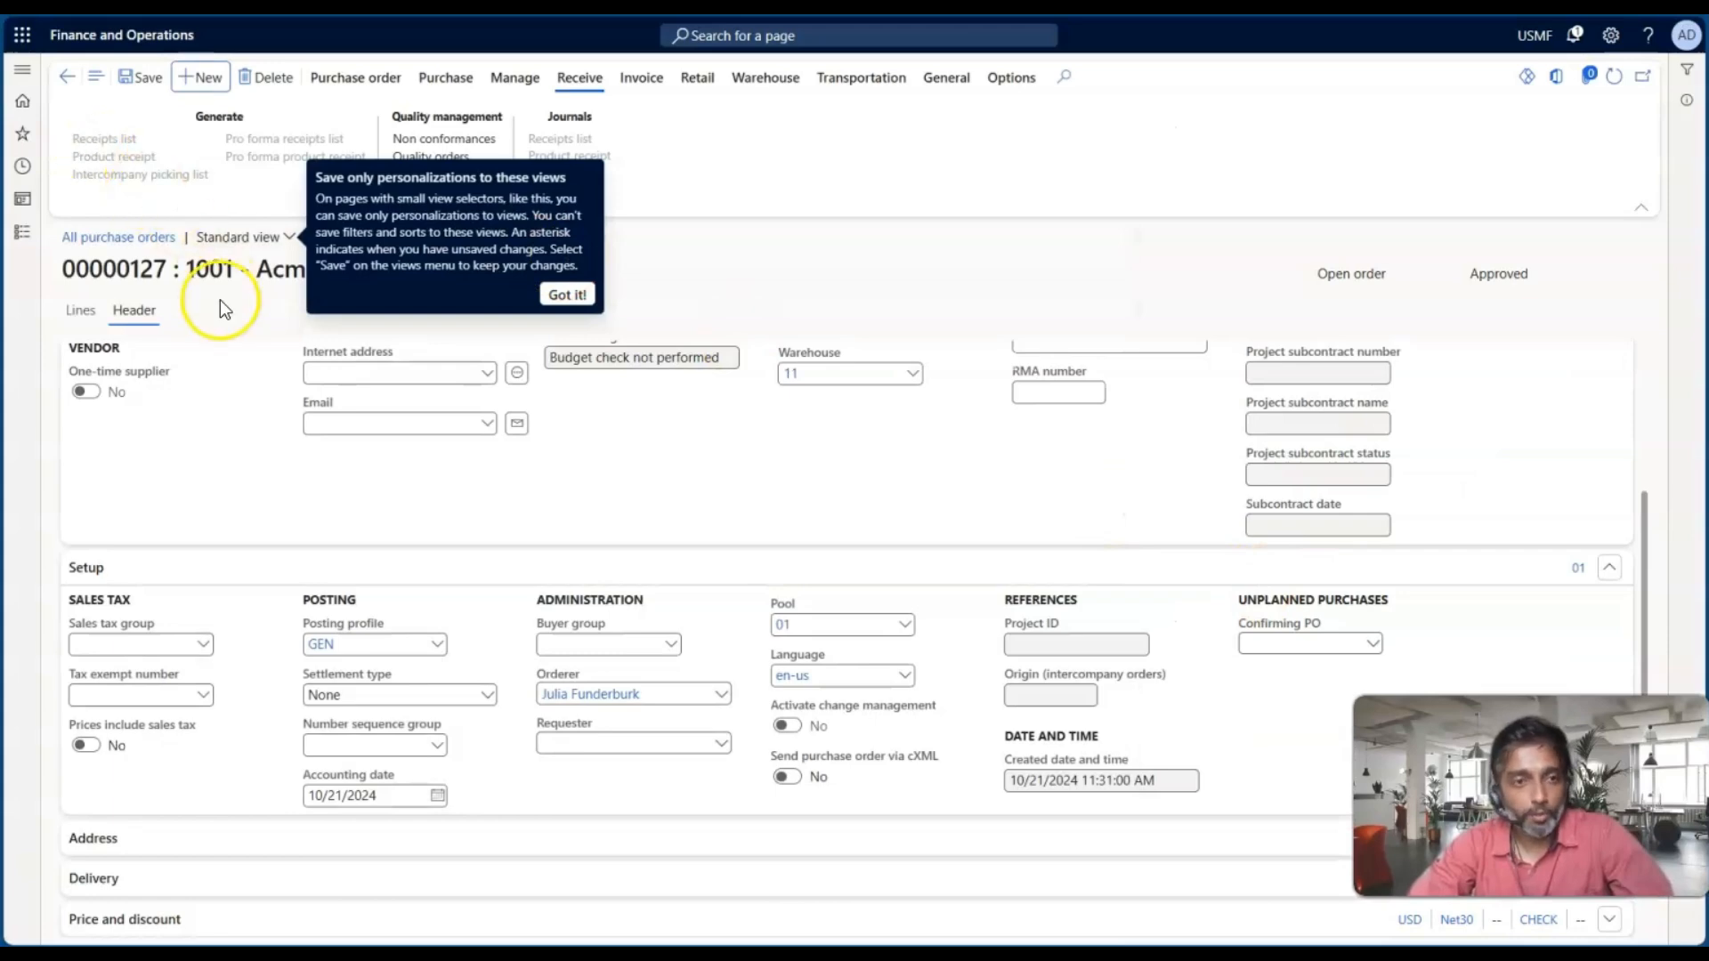
Step: Open the Procurement and sourcing parameters and check the change management settings for purchase orders
click(25, 240)
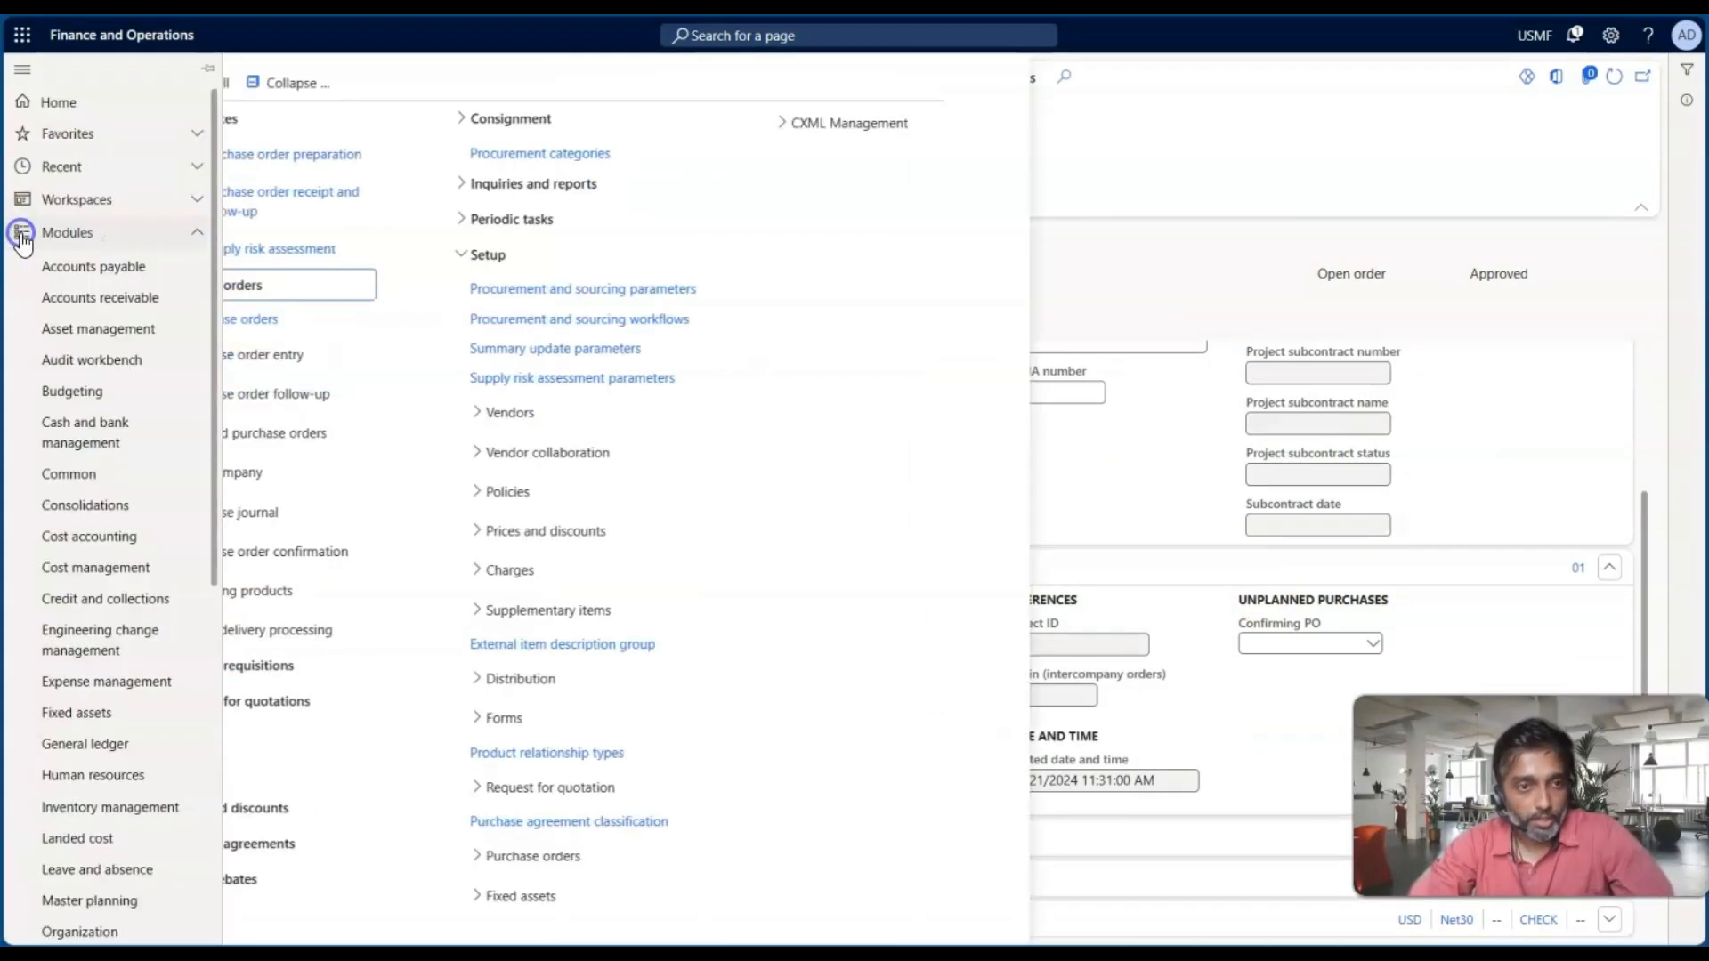
click(605, 286)
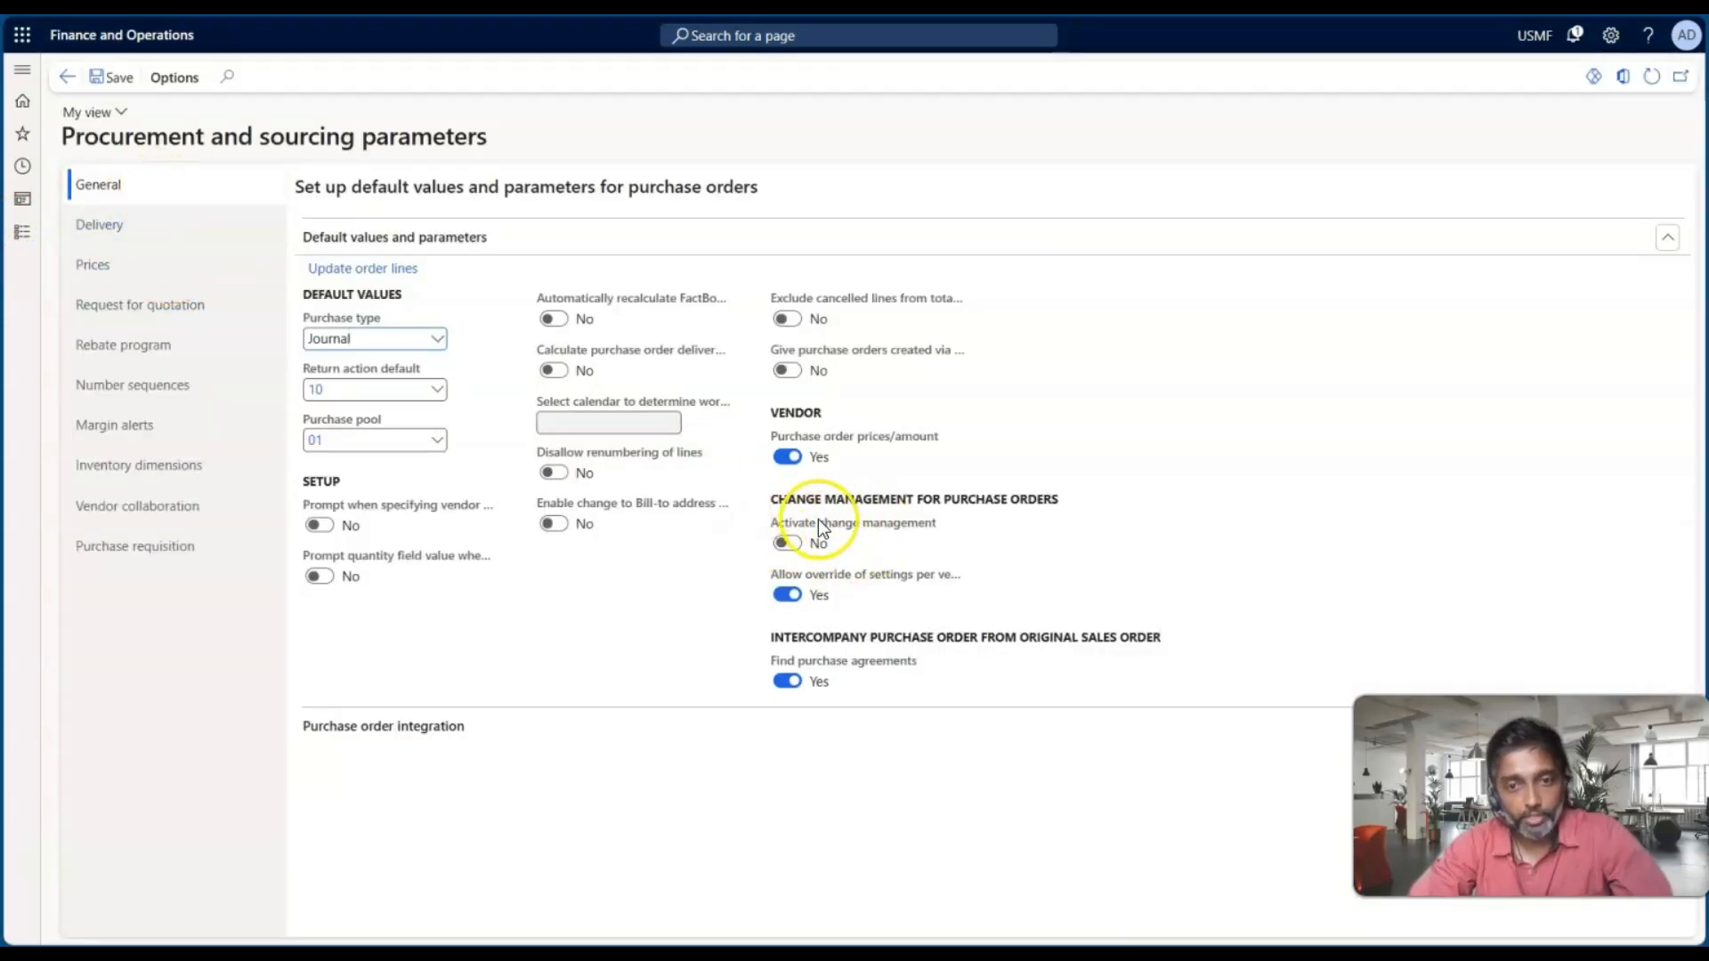
Step: Return to the list of all purchase orders and open the approved Acme Office Supplies order dated 10/21/2024
click(22, 233)
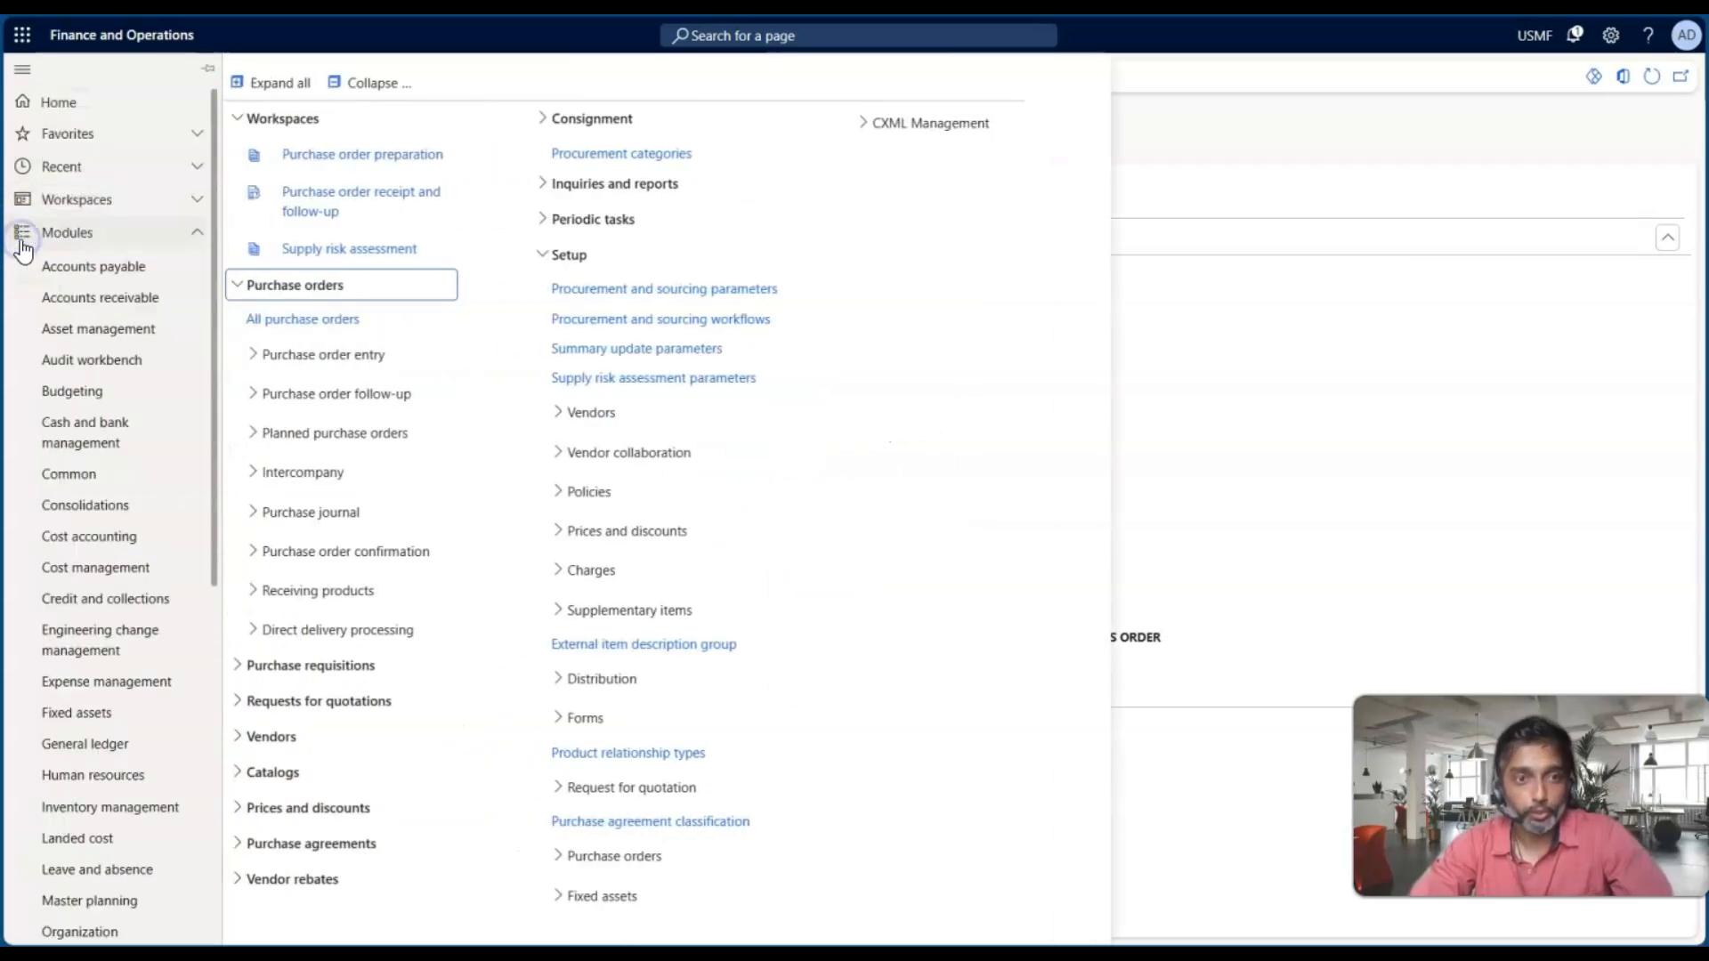
click(287, 316)
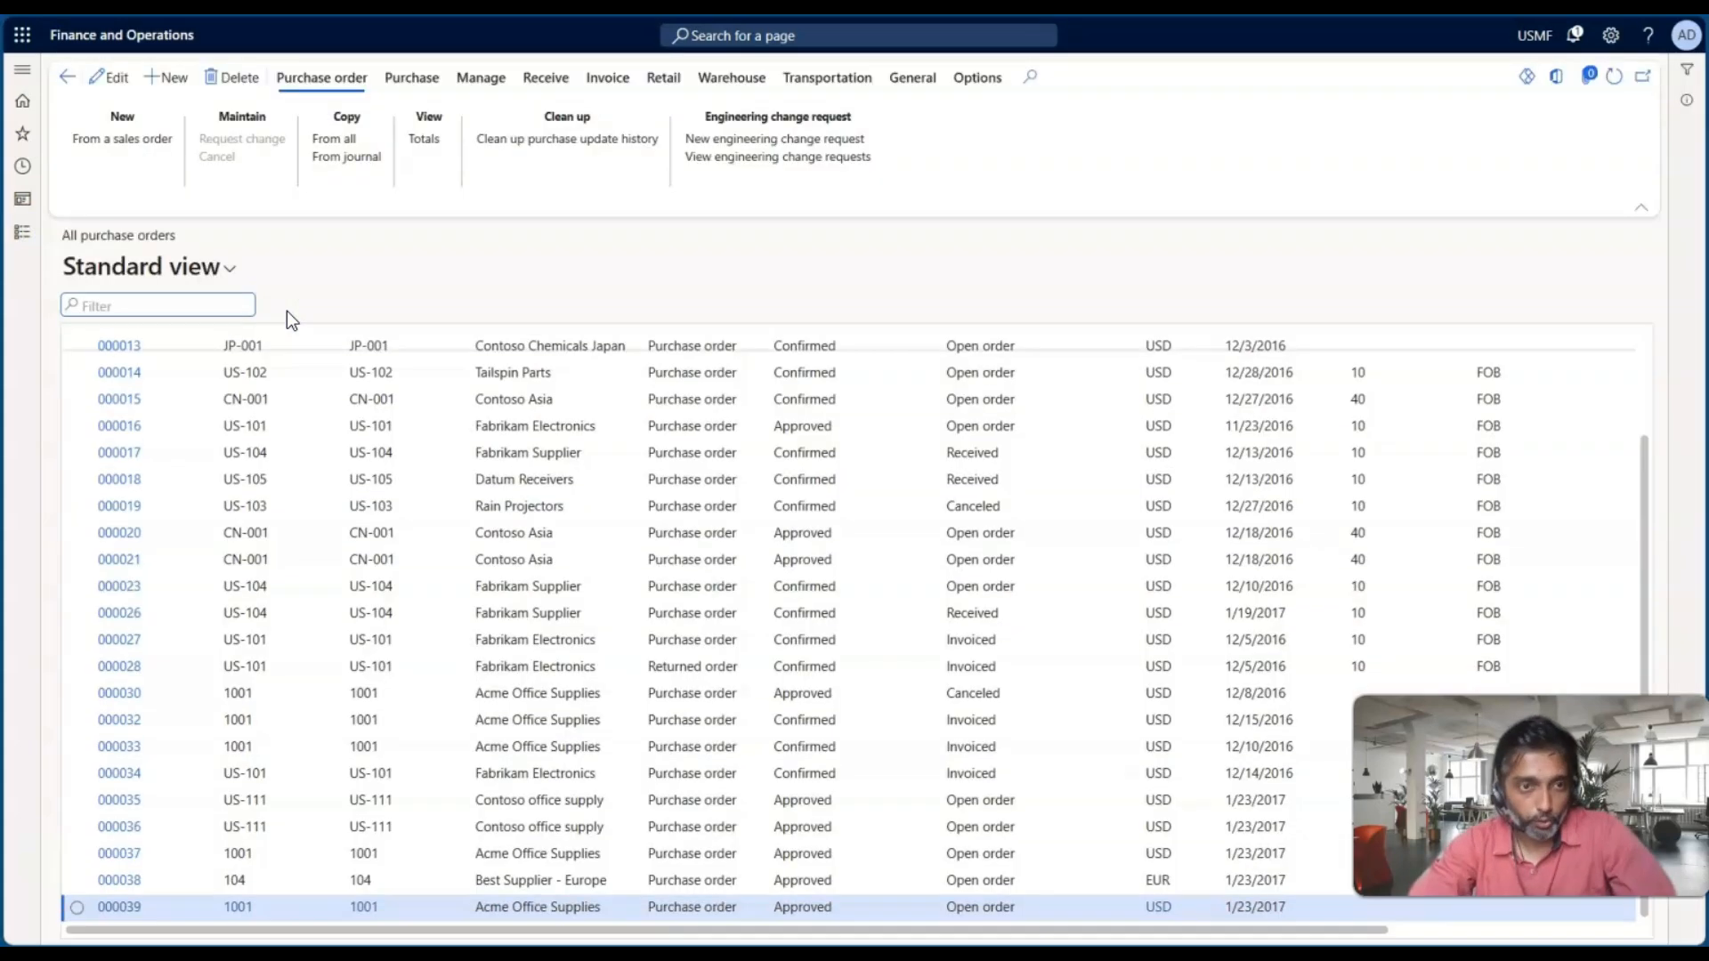
scroll(307, 699, up, 3)
click(158, 454)
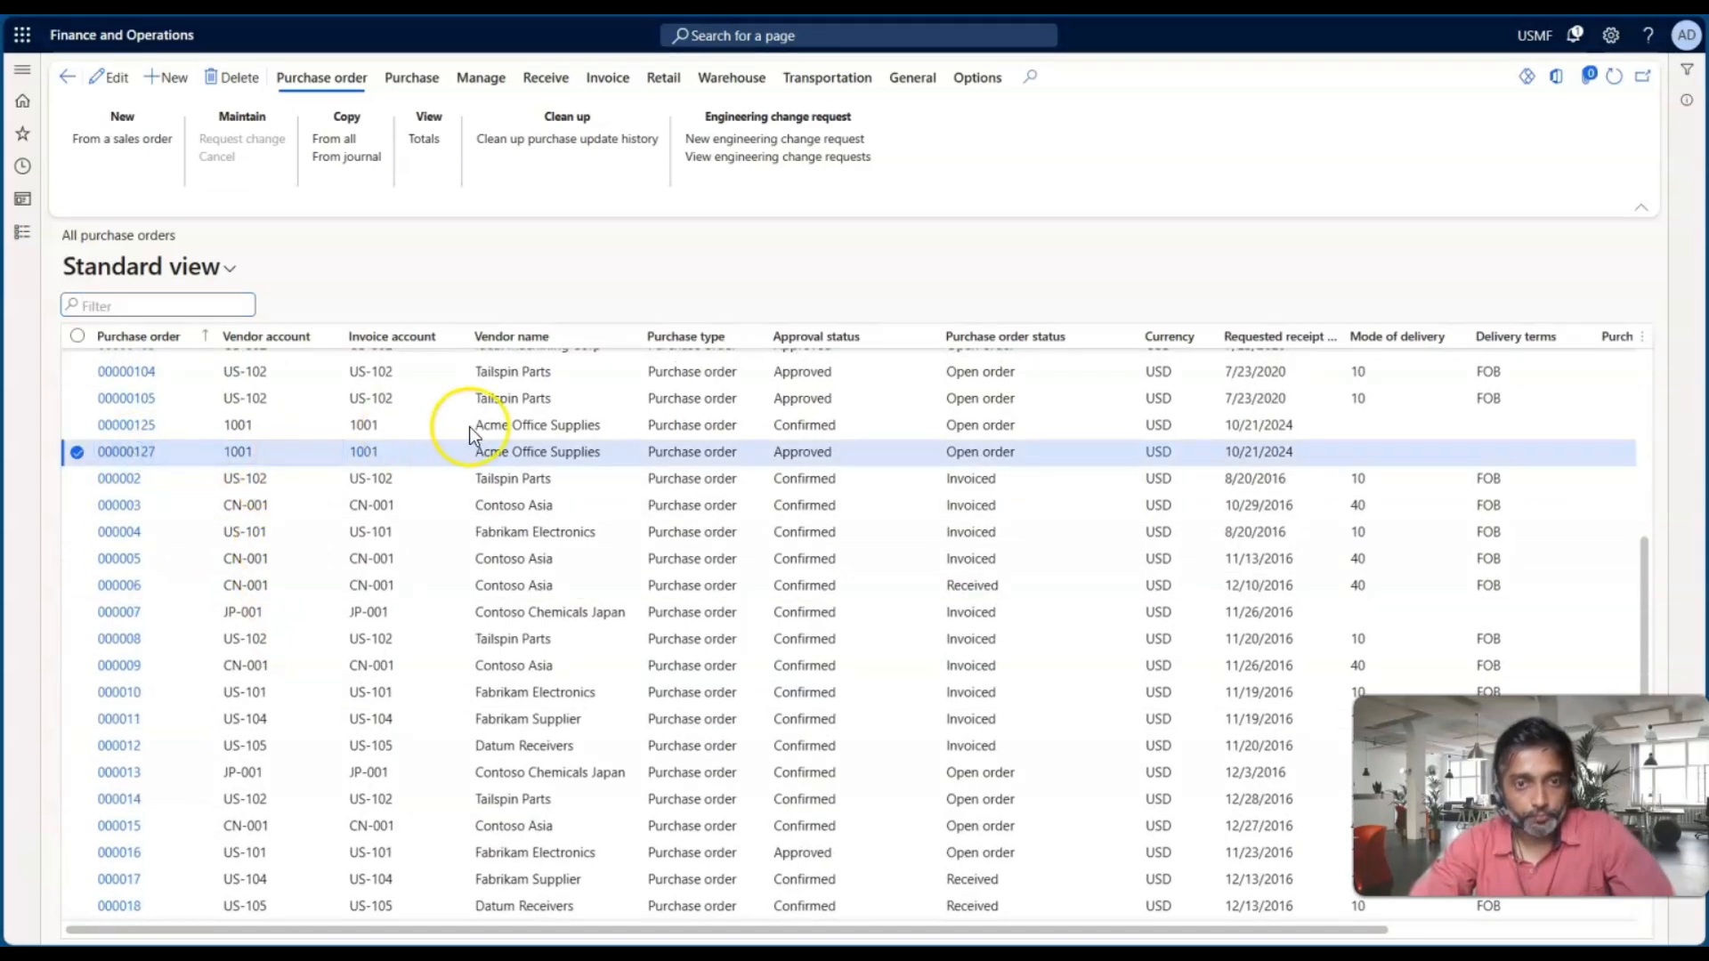
Step: Switch to the presentation and examine the purchase order status flow from Created to Finalized
key(alt+Tab)
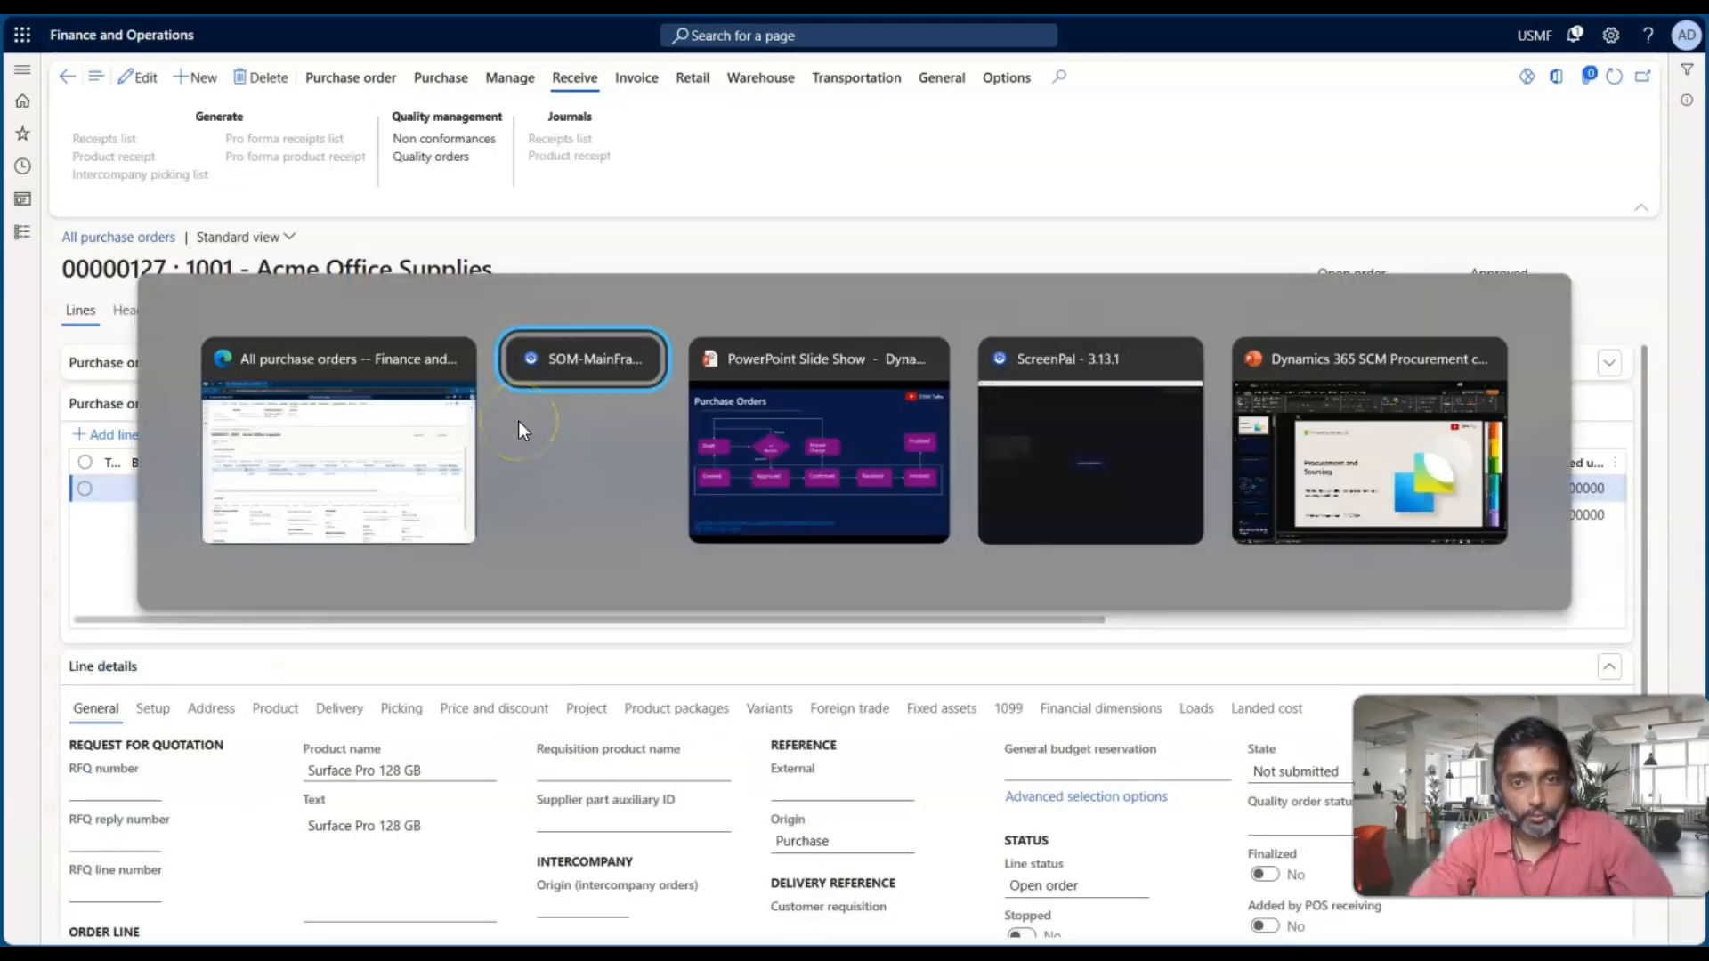
key(Tab)
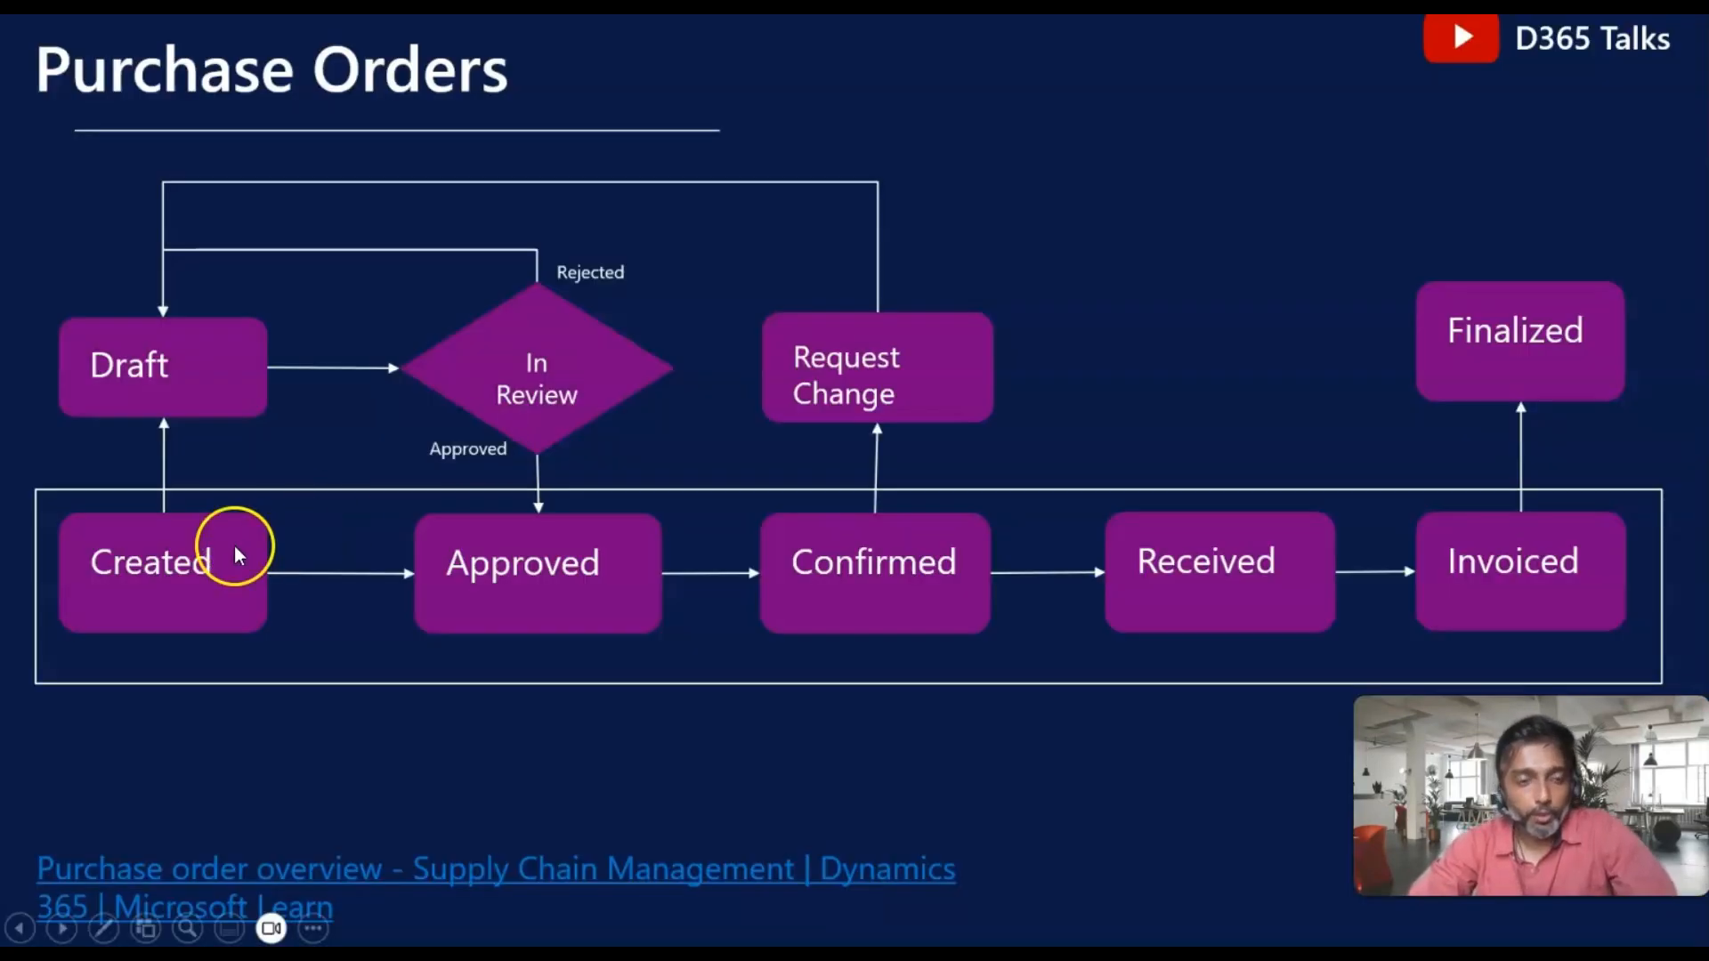
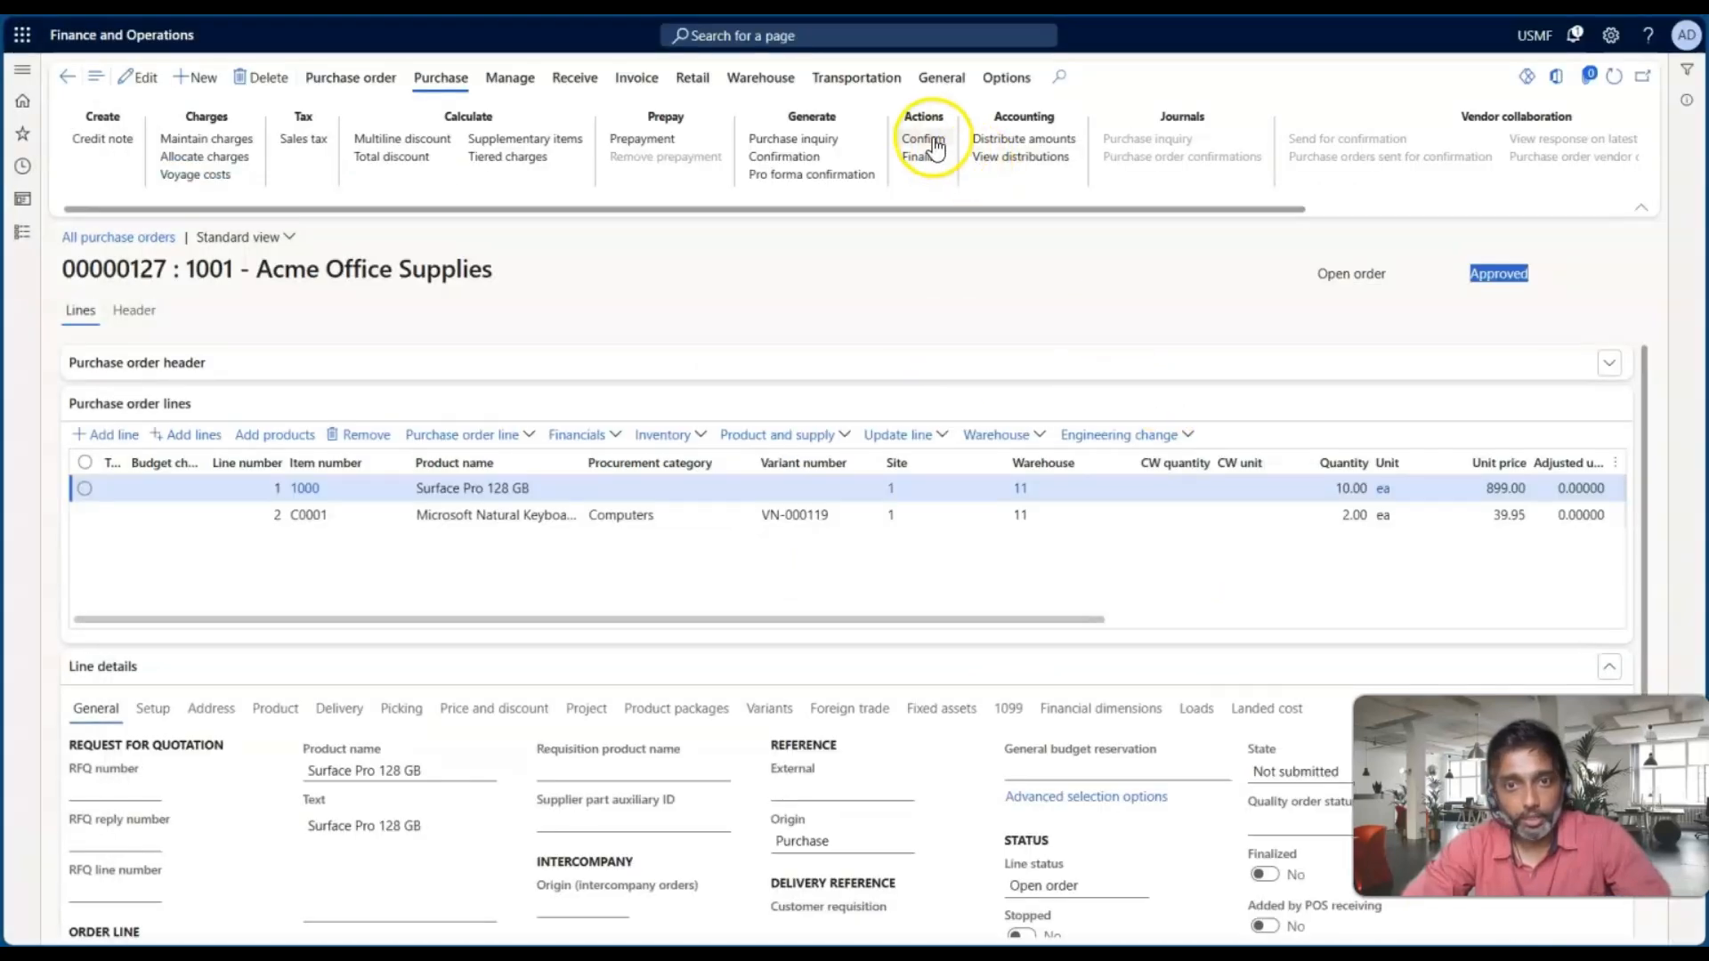
Step: Confirm the Acme Office Supplies purchase order and check its approval status
click(925, 140)
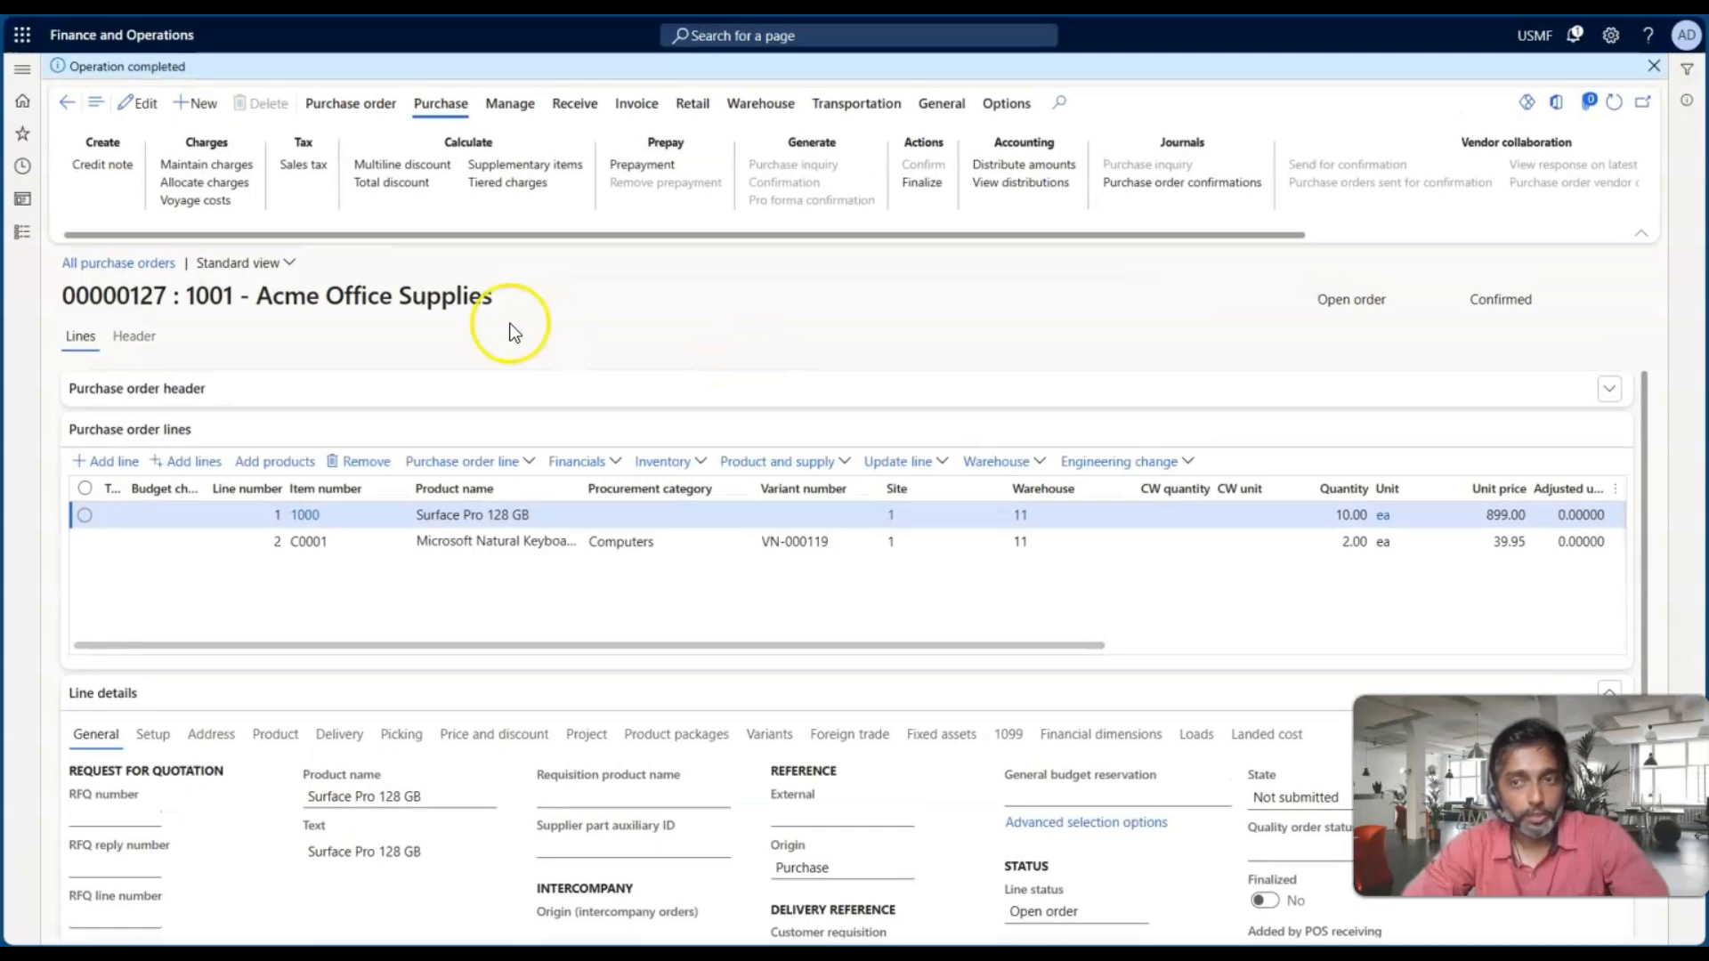
double_click(1513, 301)
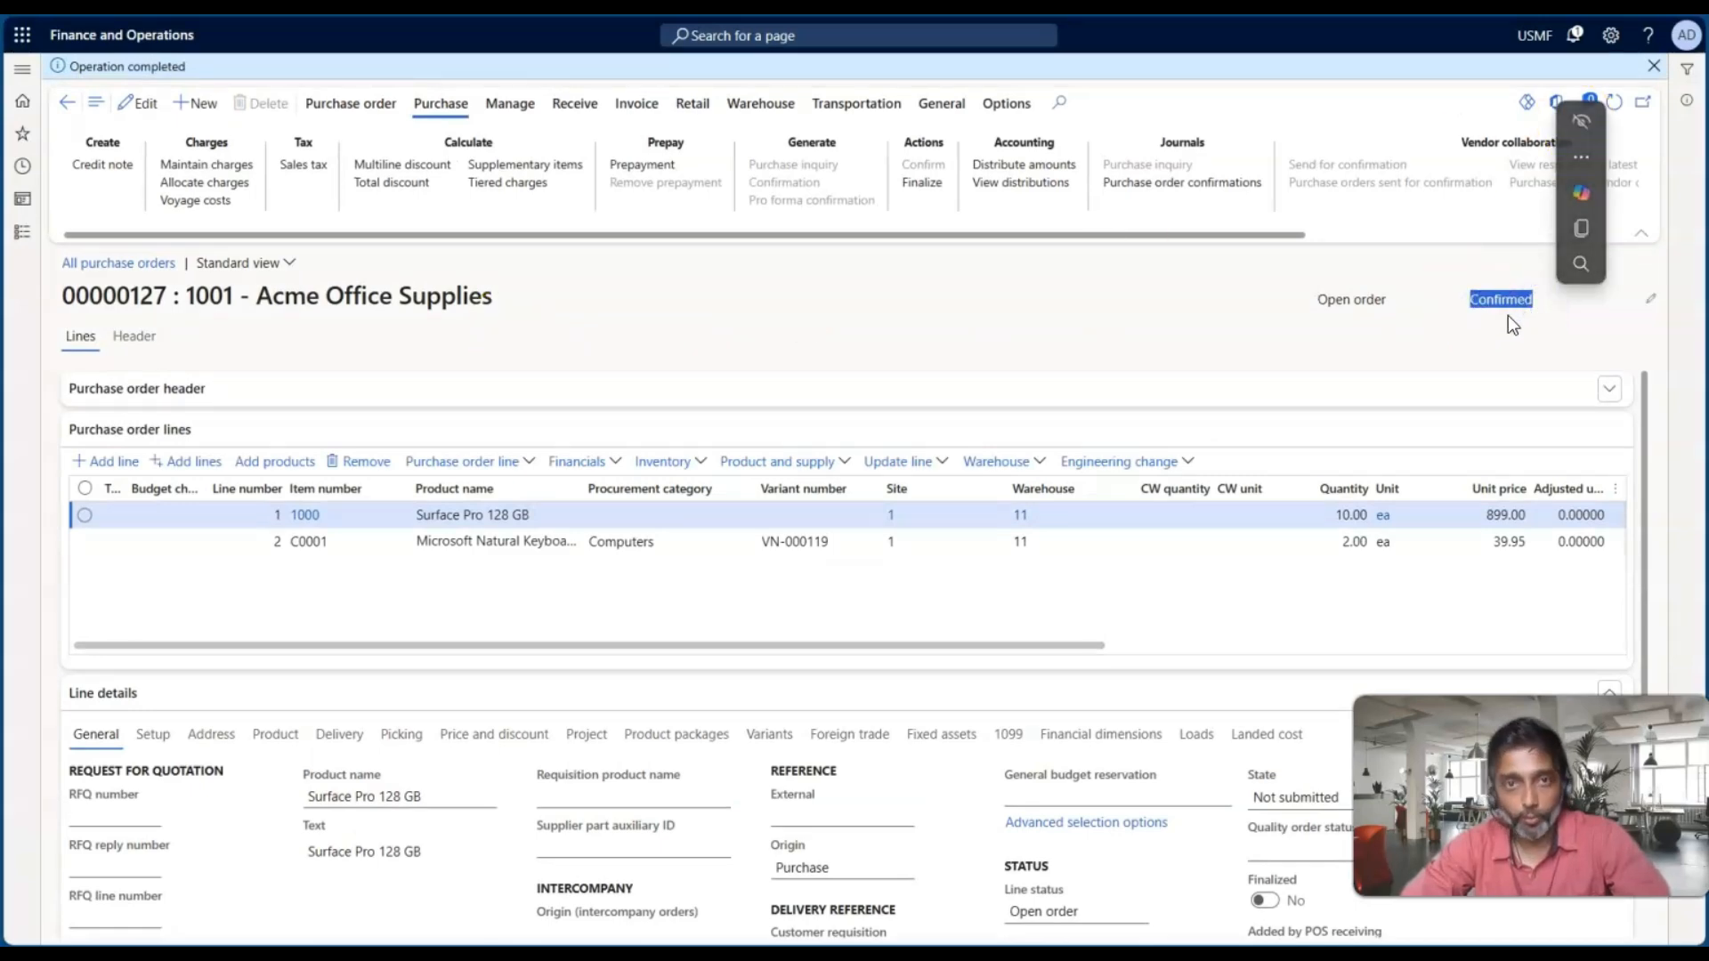
Step: Compare the order's approval status with the Confirmed and Received stages in the presentation's flow diagram, returning to the order
key(alt+Tab)
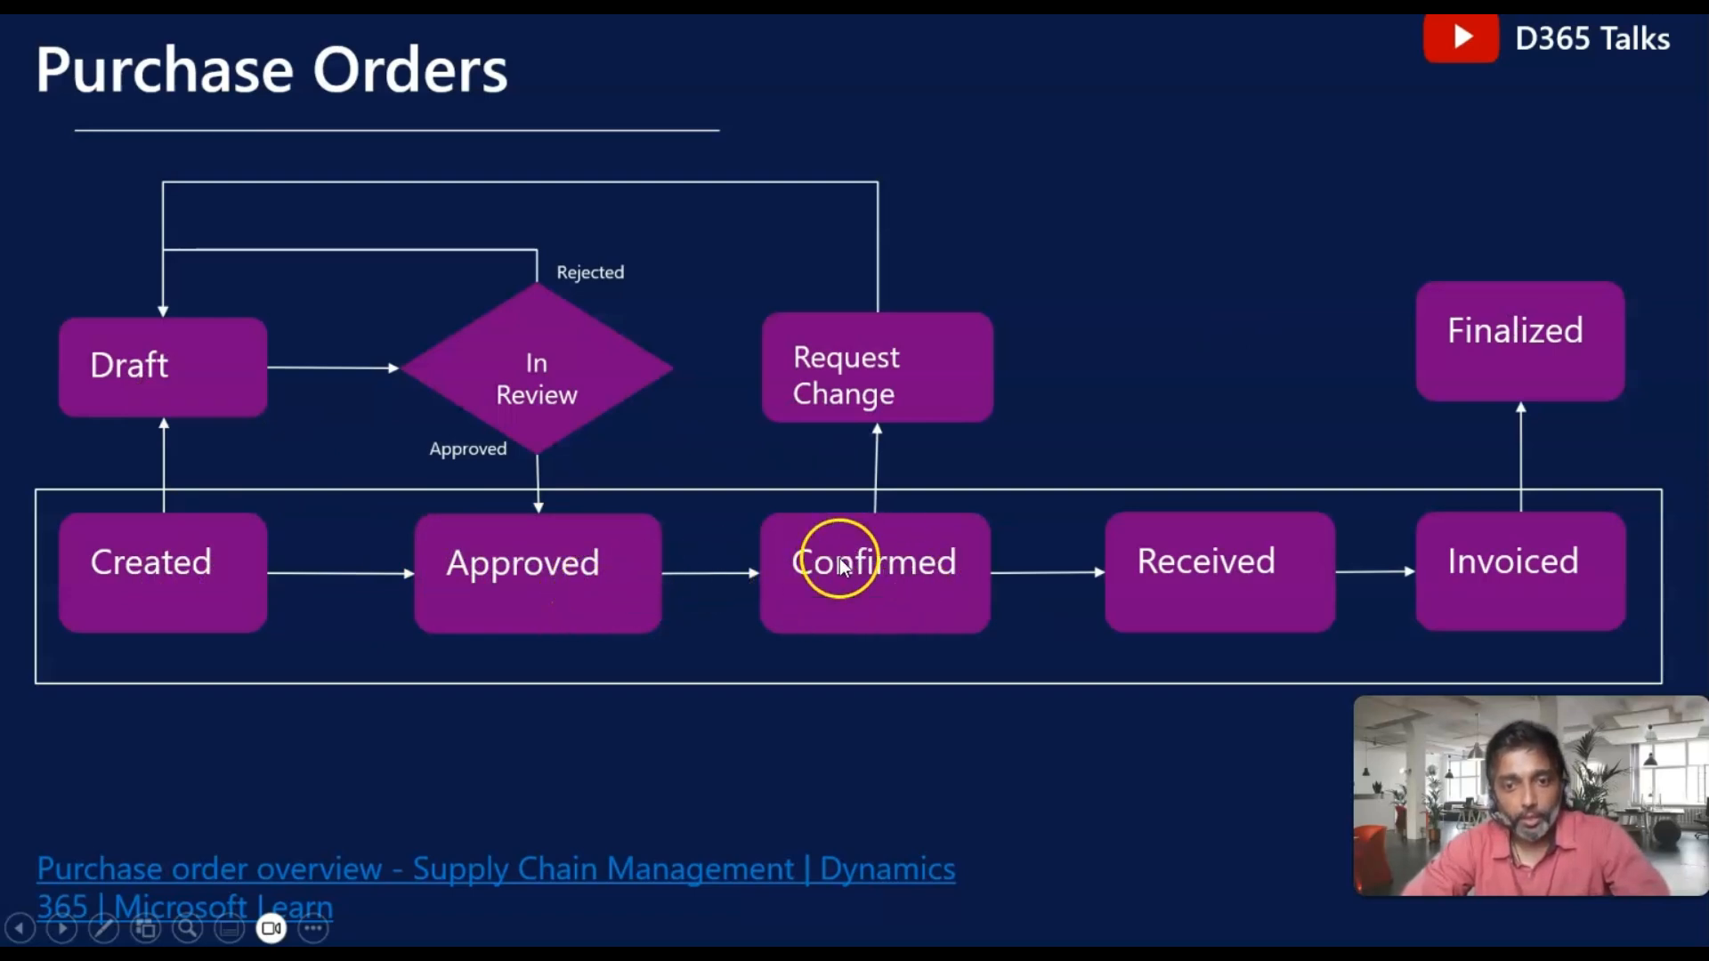
key(alt+Tab)
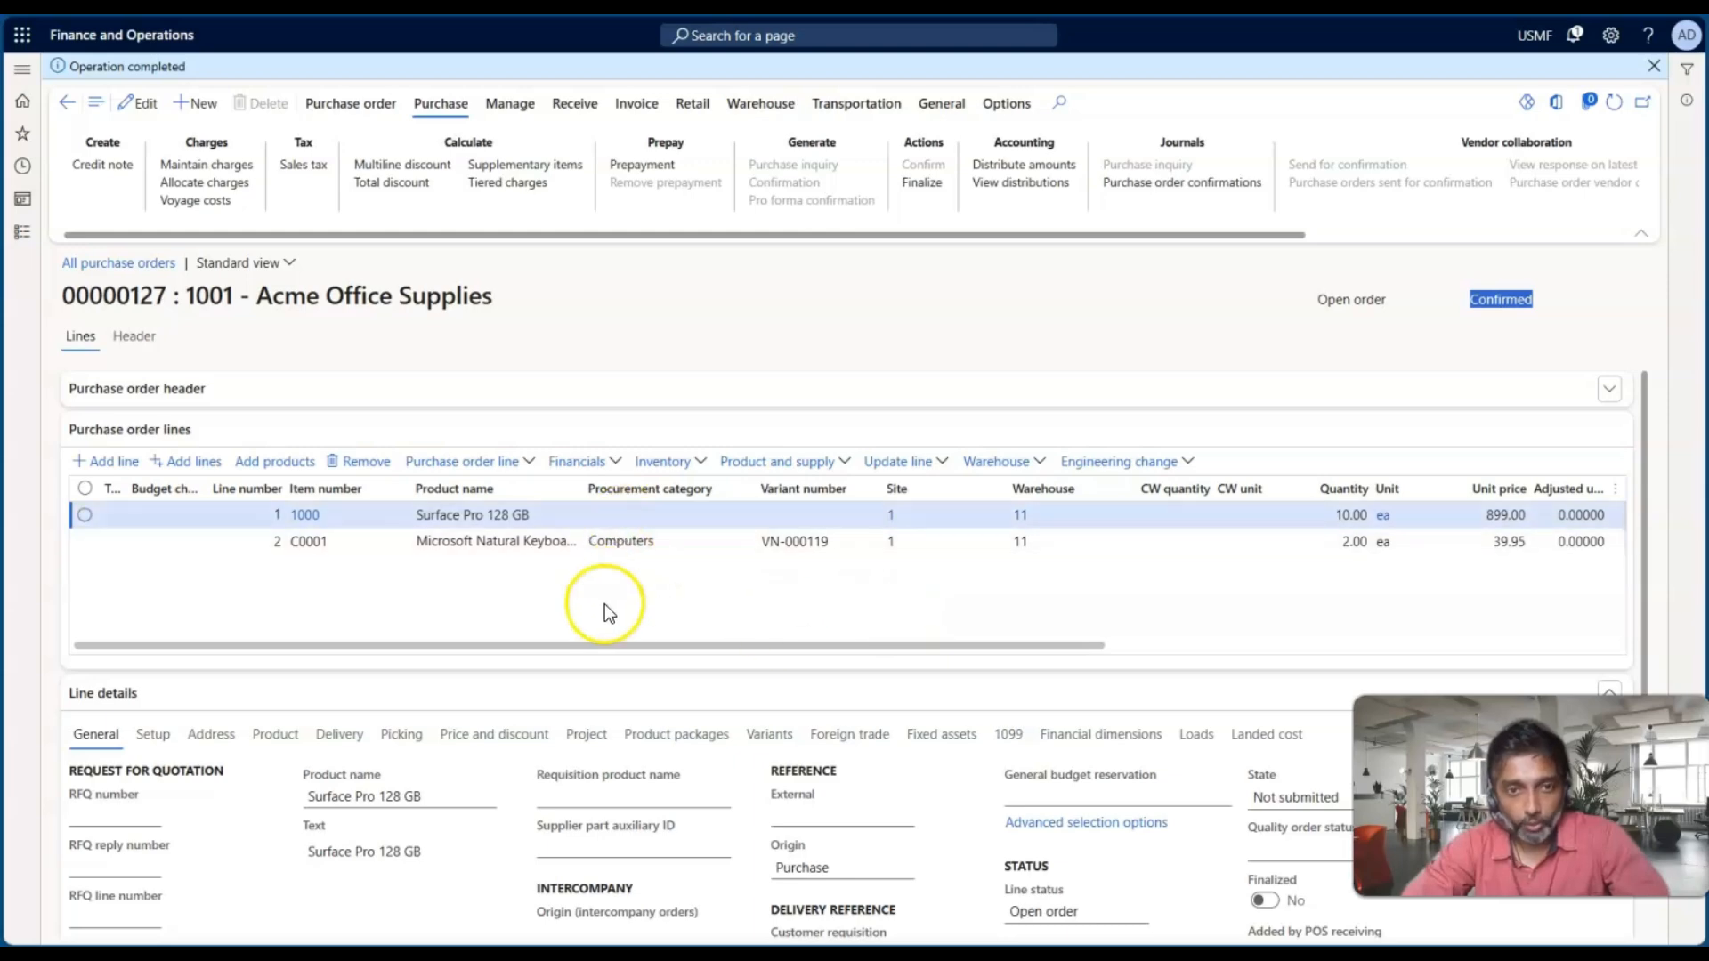
key(alt+Tab)
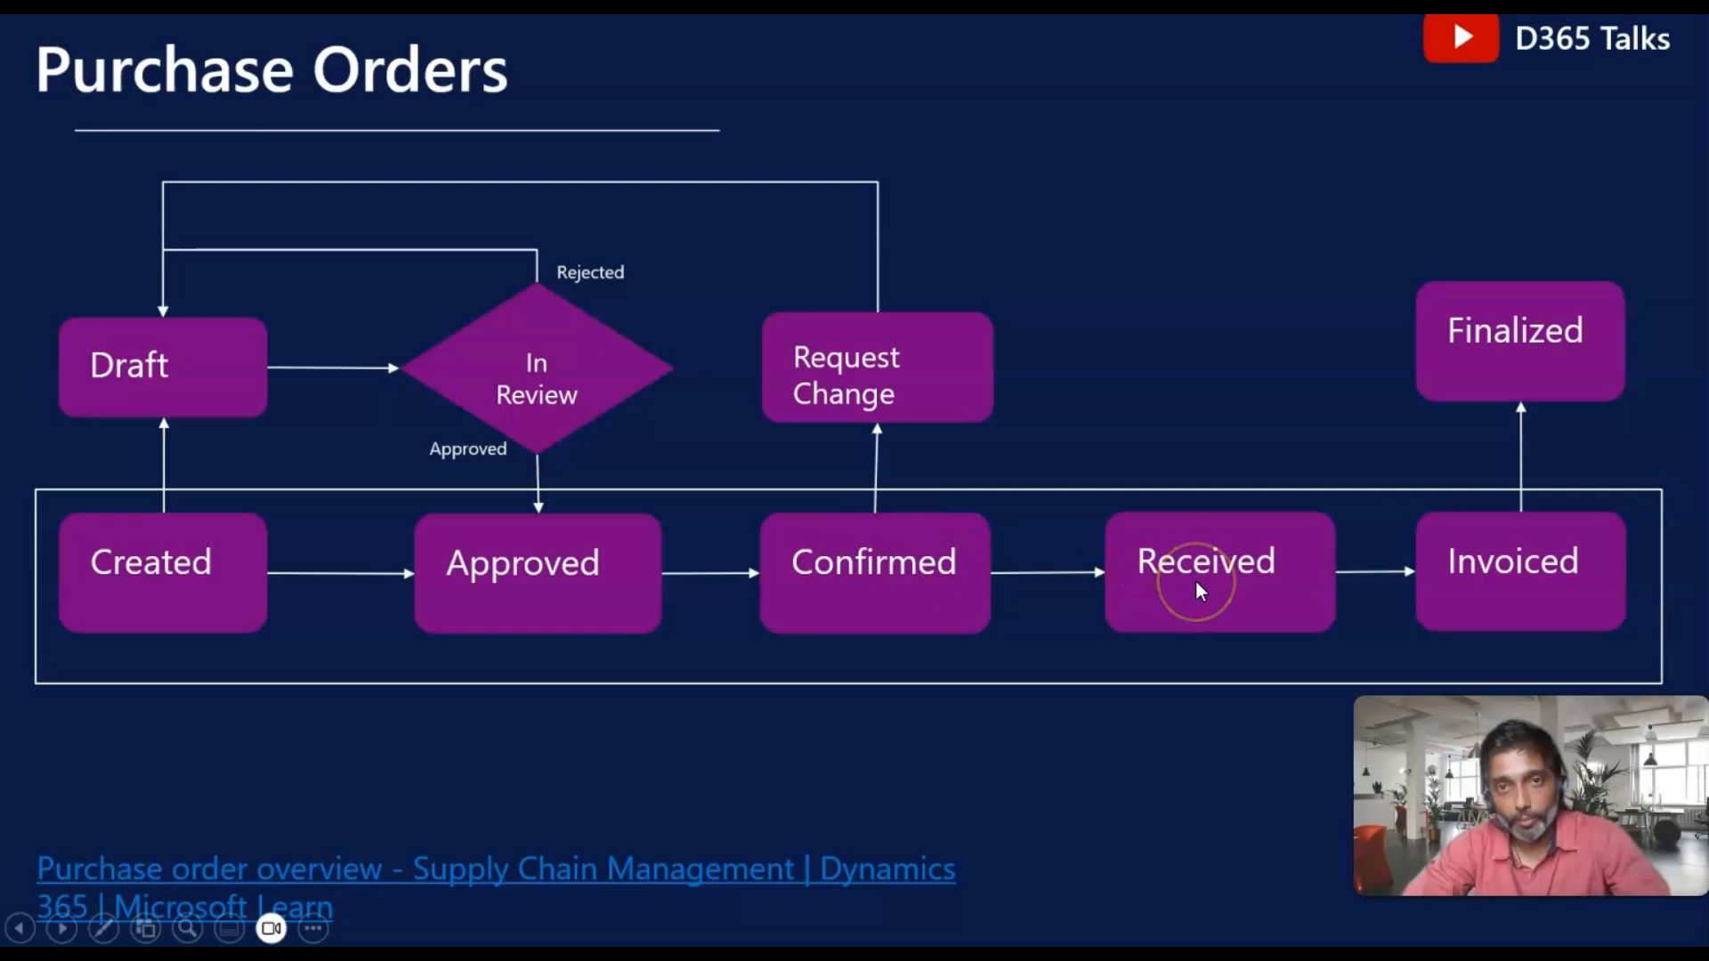
key(alt+Tab)
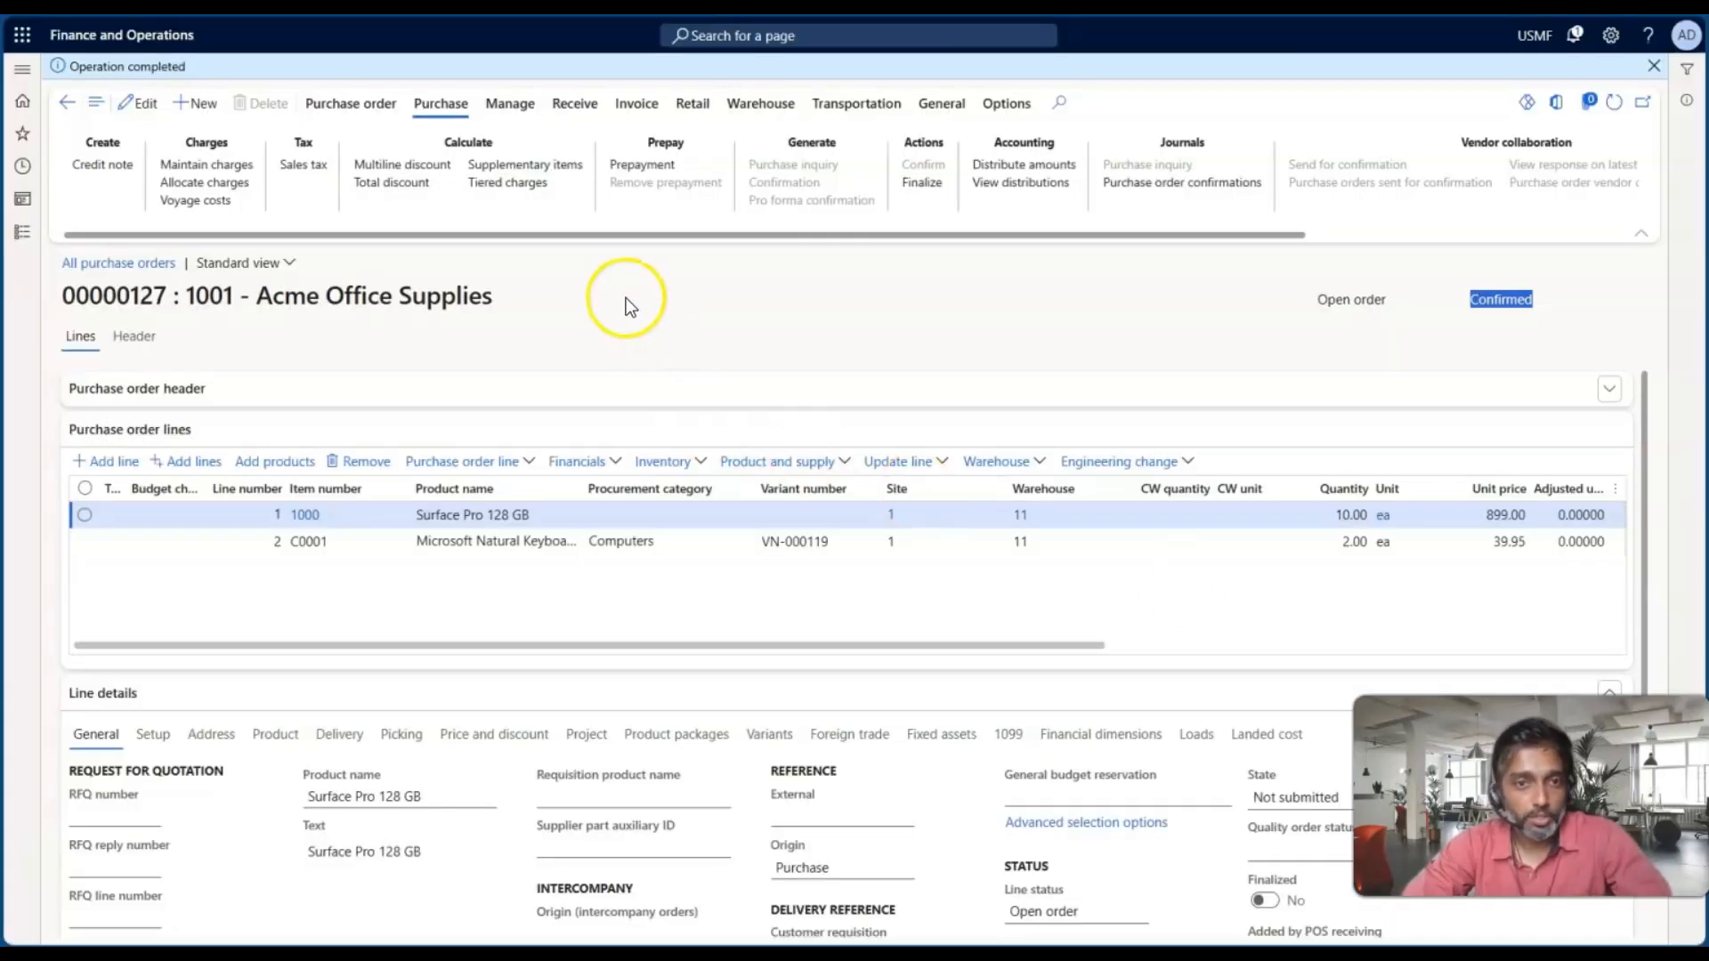
Step: Review the line quantities and Quantity options in the order's product receipt posting form, and leave the form without posting
click(575, 116)
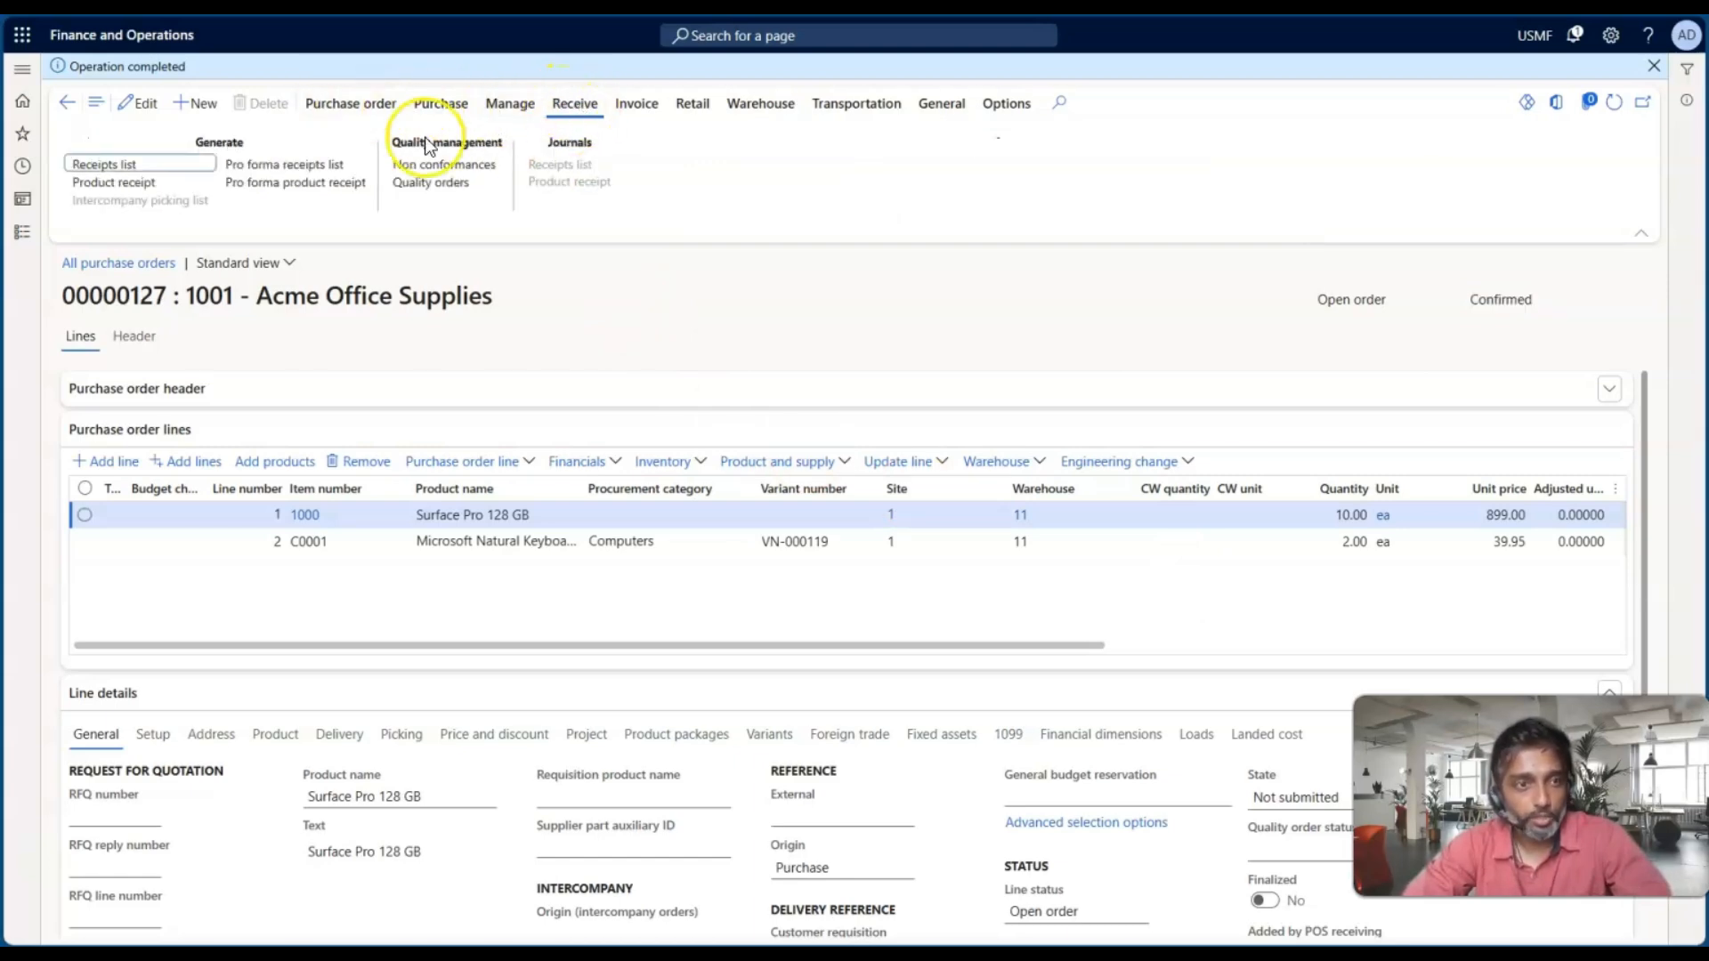
click(137, 185)
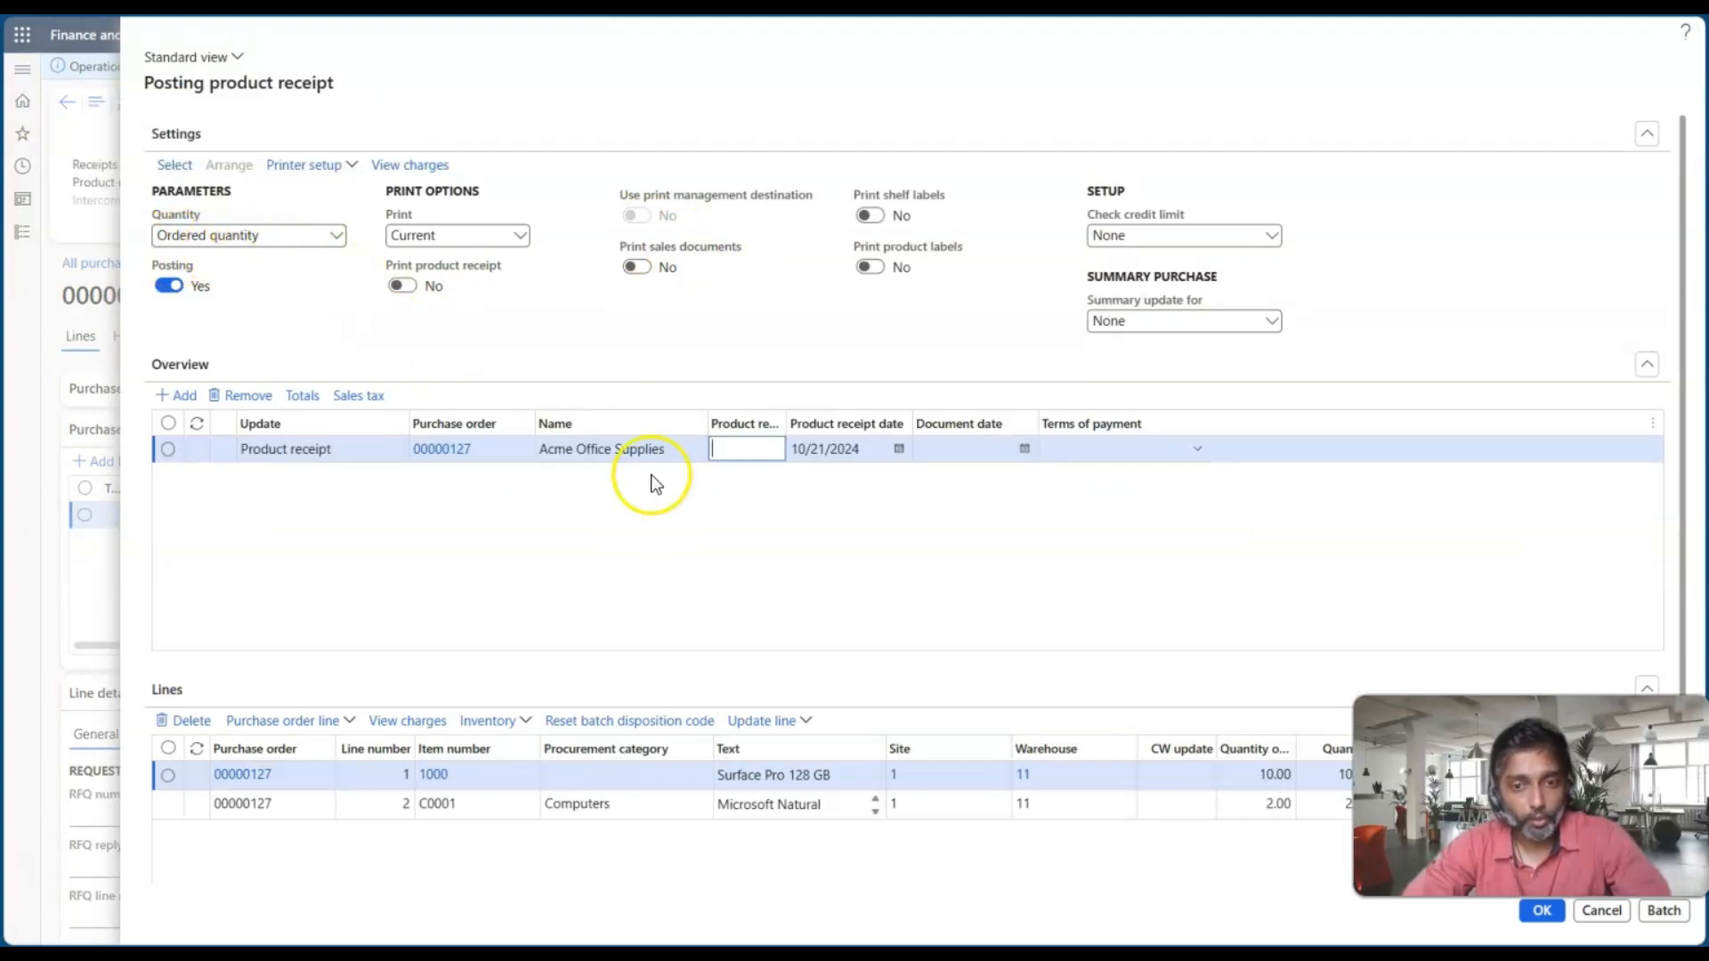
scroll(857, 637, down, 2)
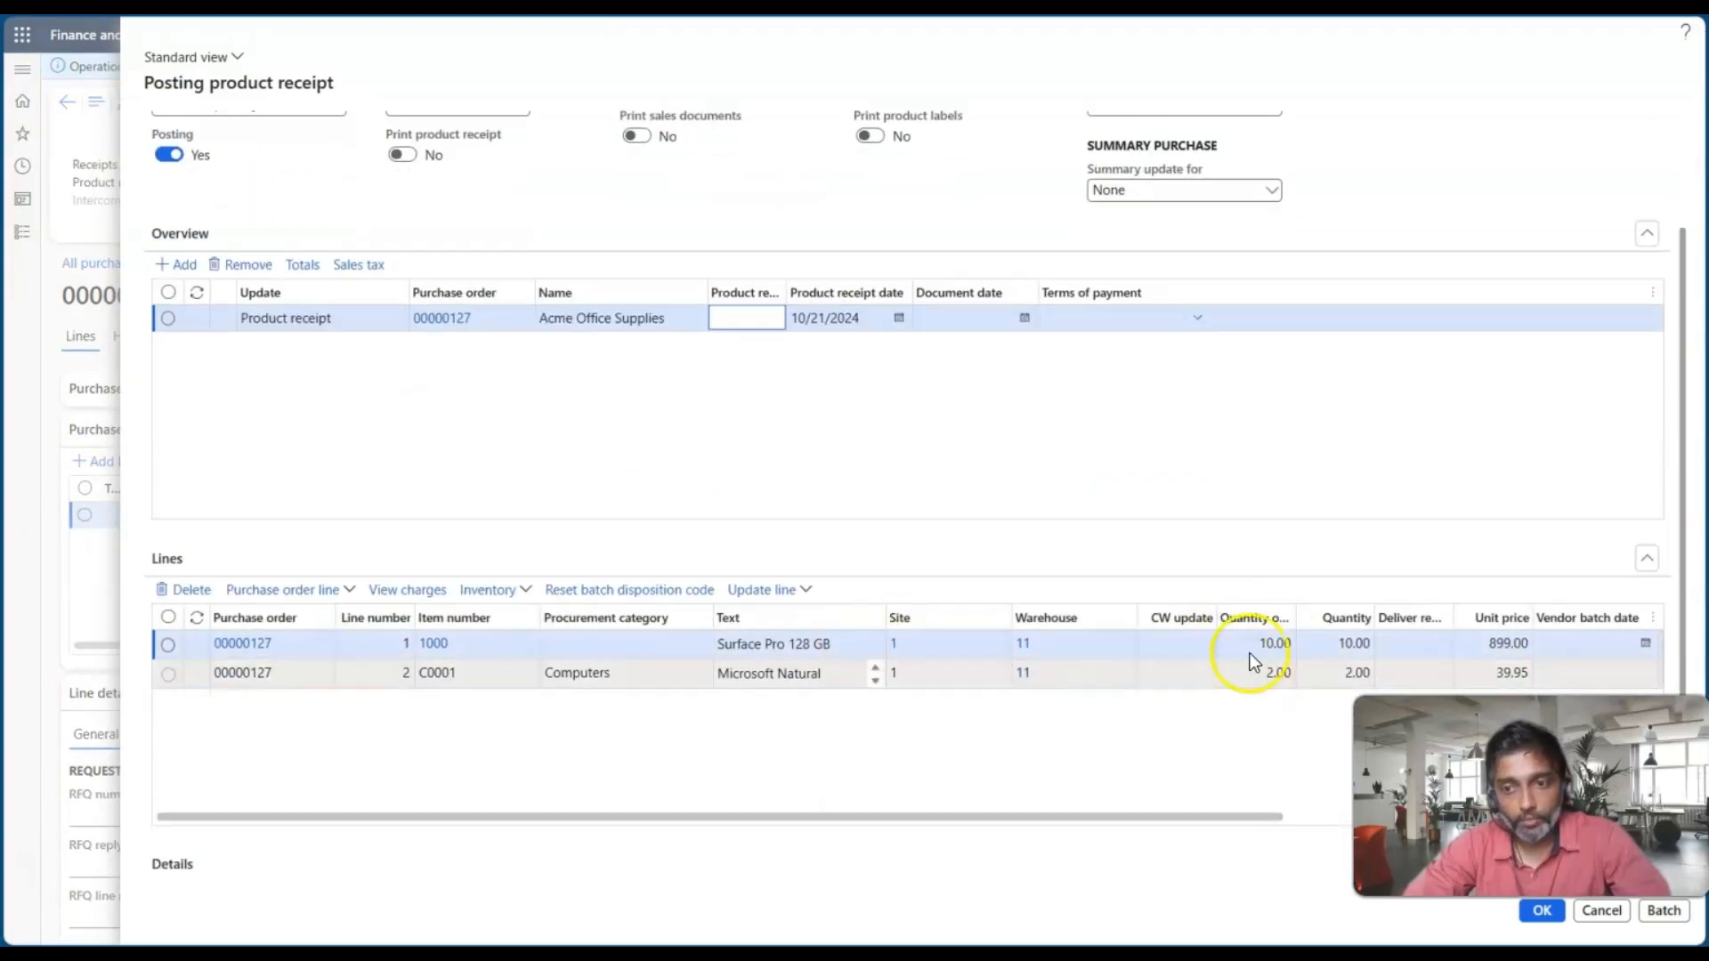
scroll(511, 561, up, 2)
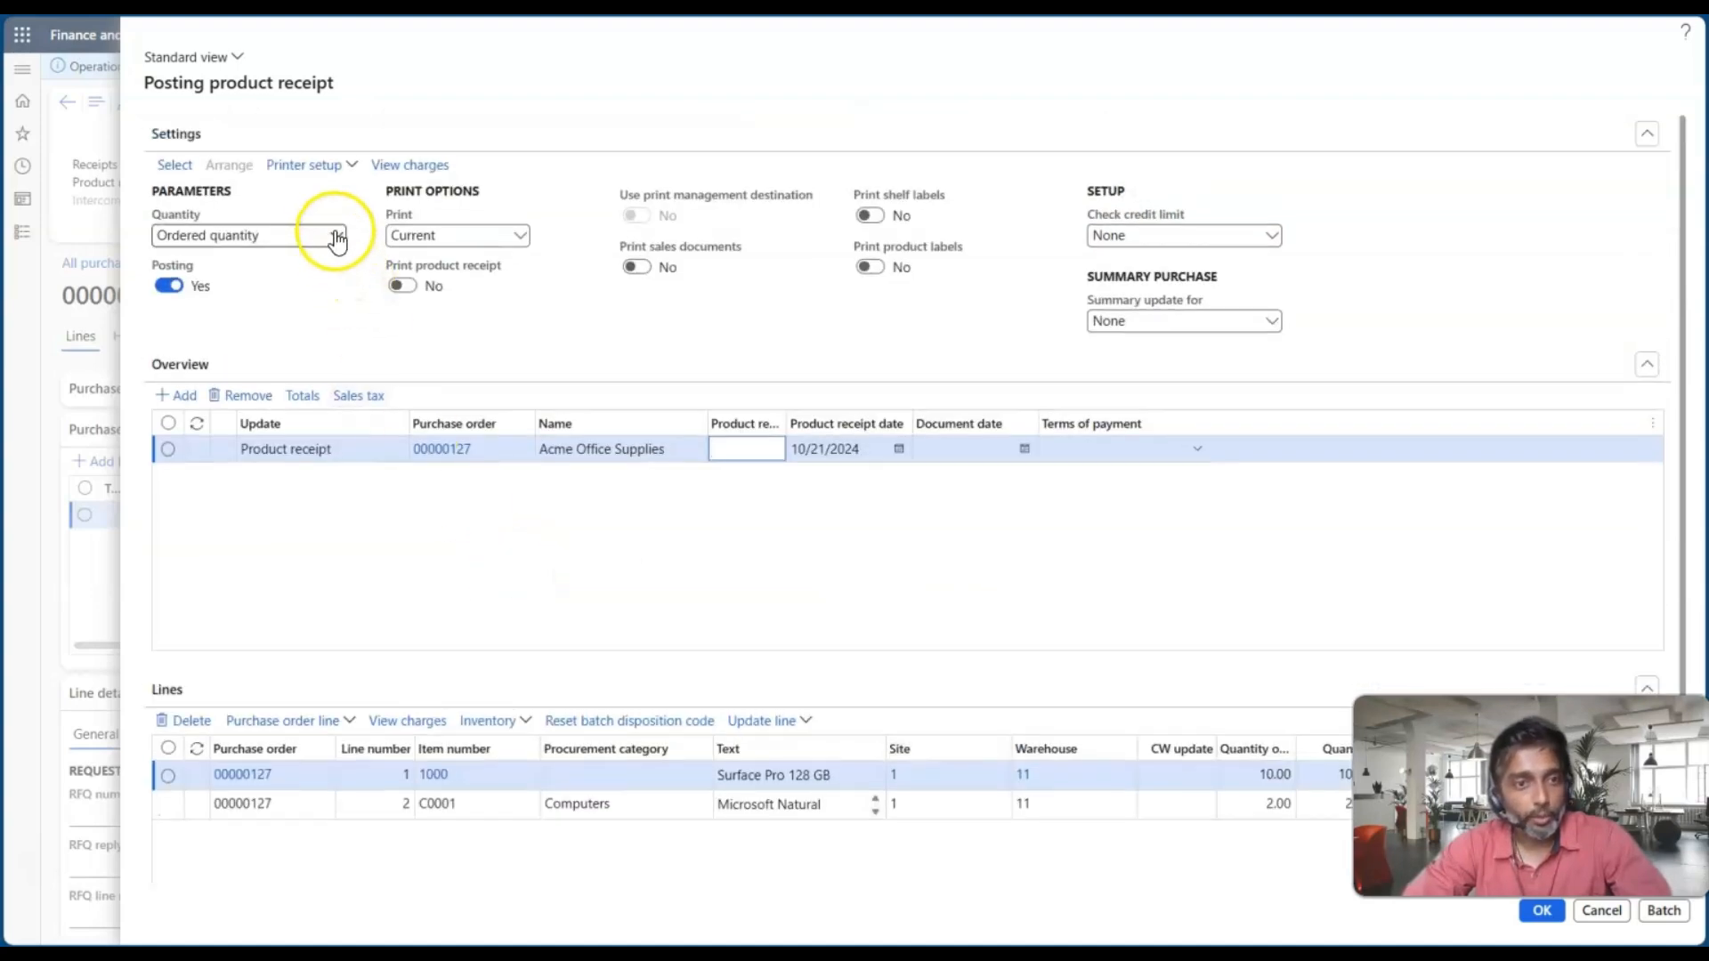
click(338, 255)
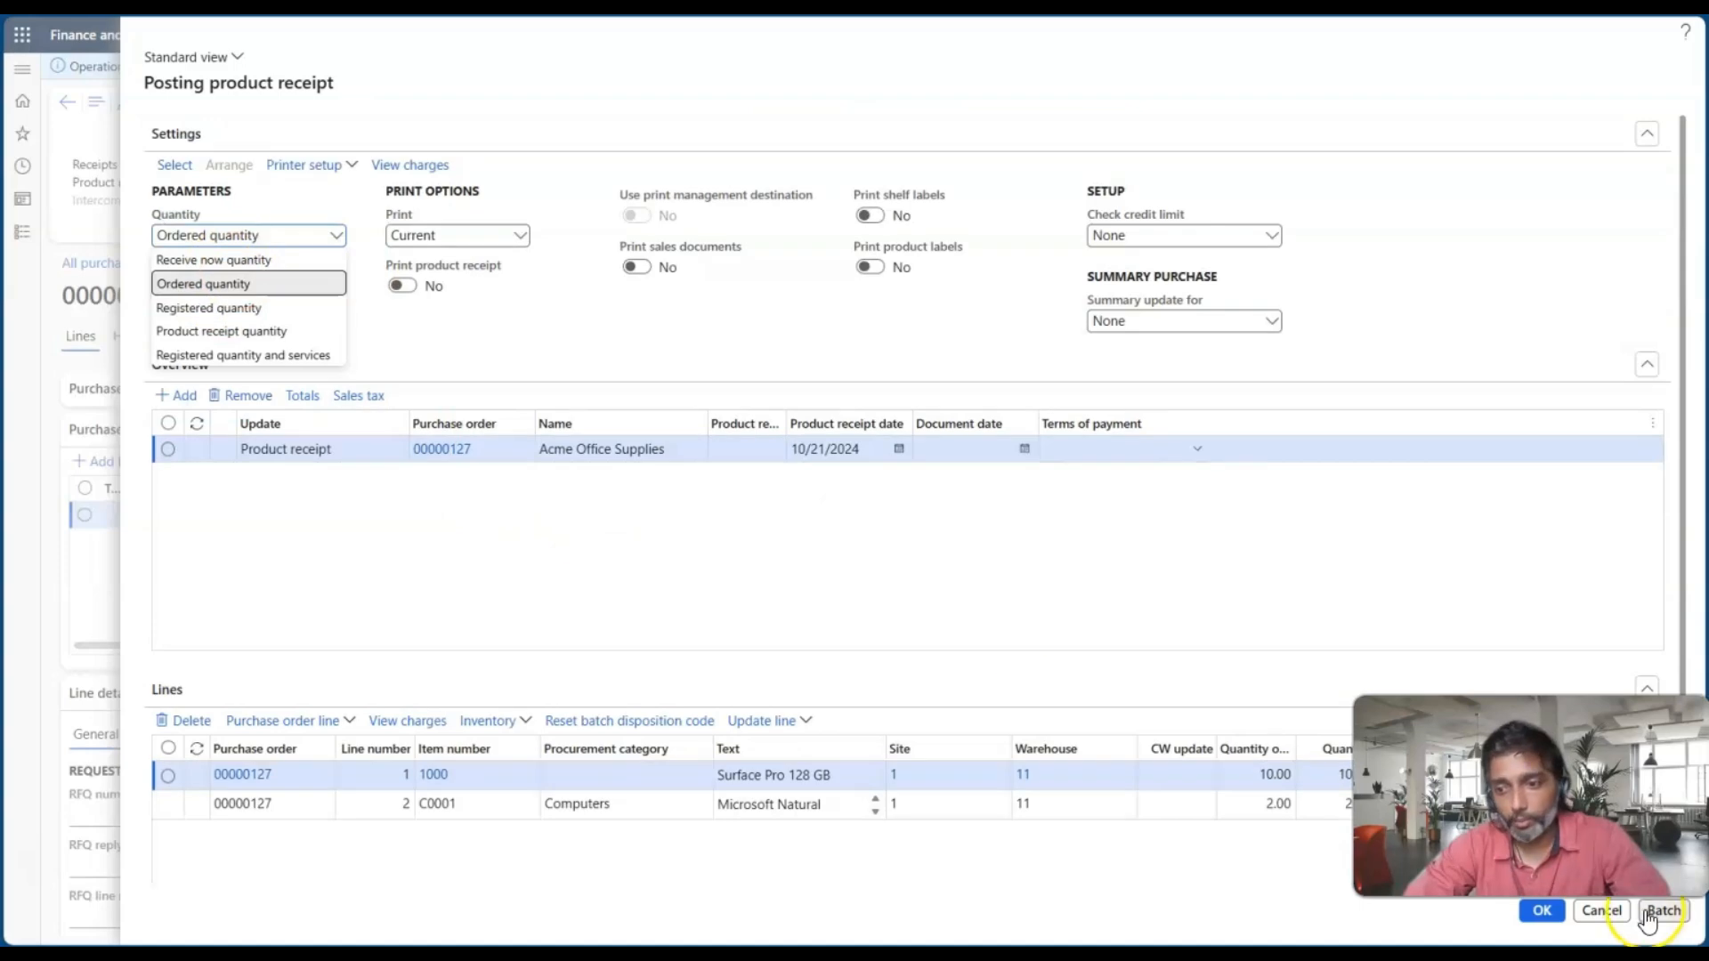
click(1541, 910)
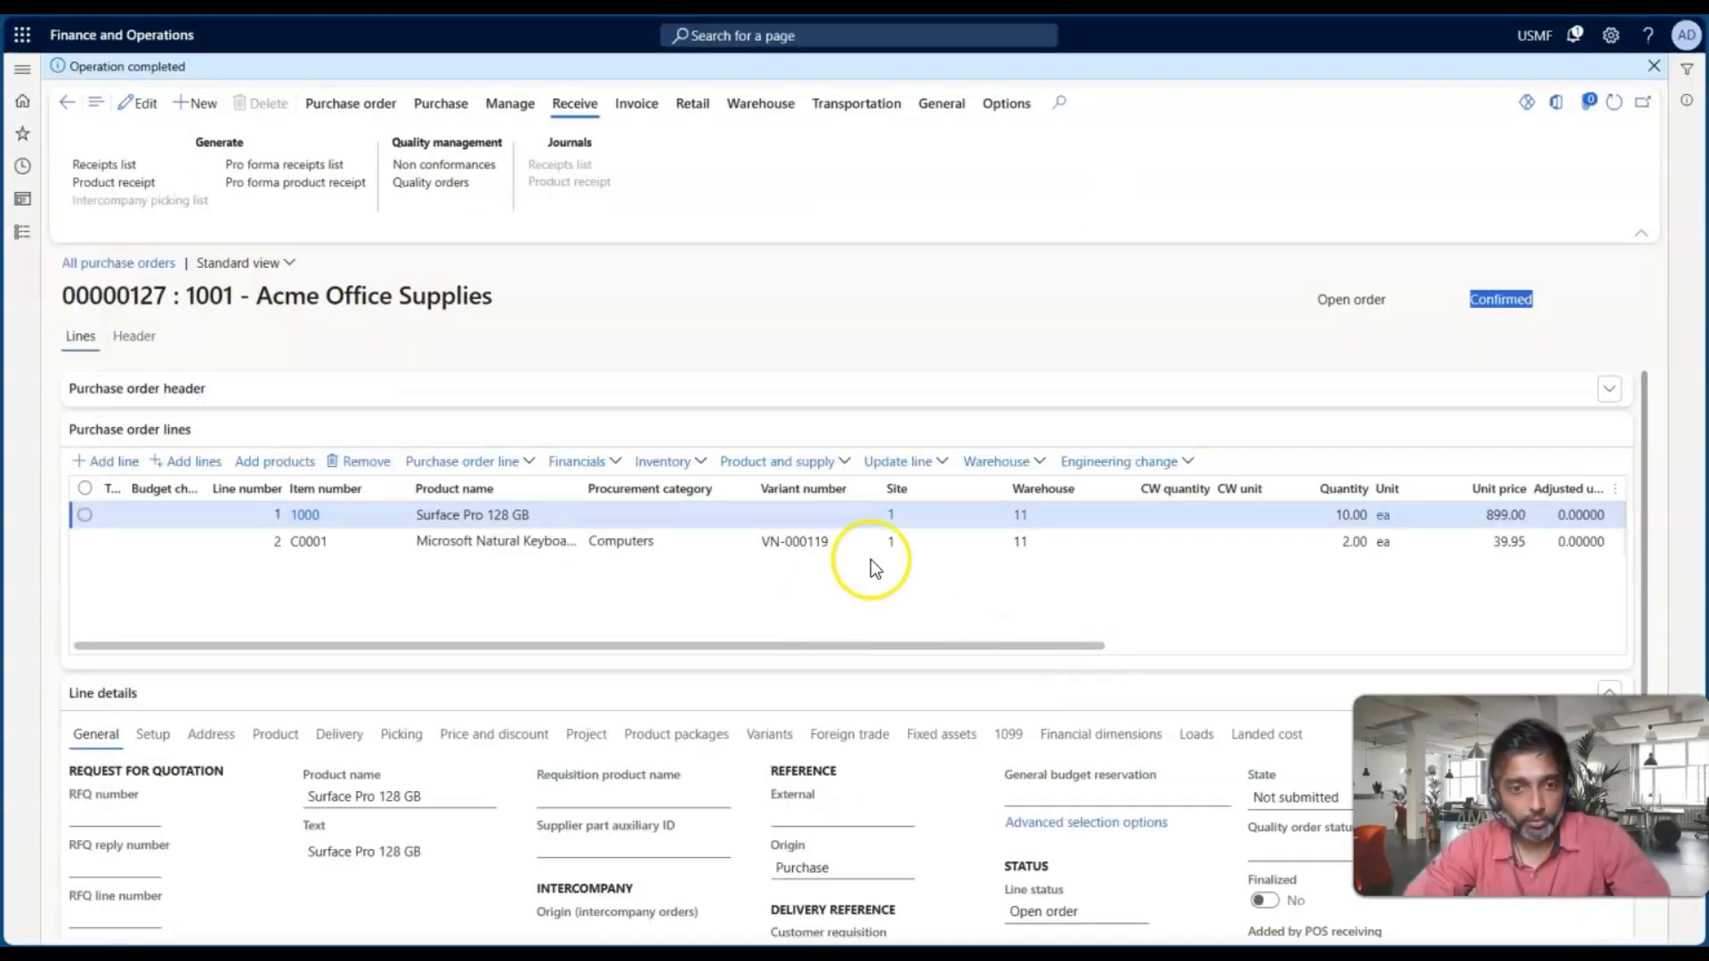
Step: Set Receive now to 5 for the Surface Pro 128 GB line and 2 for the Microsoft Natural Keyboard line, and save the order
scroll(886, 553, right, 5)
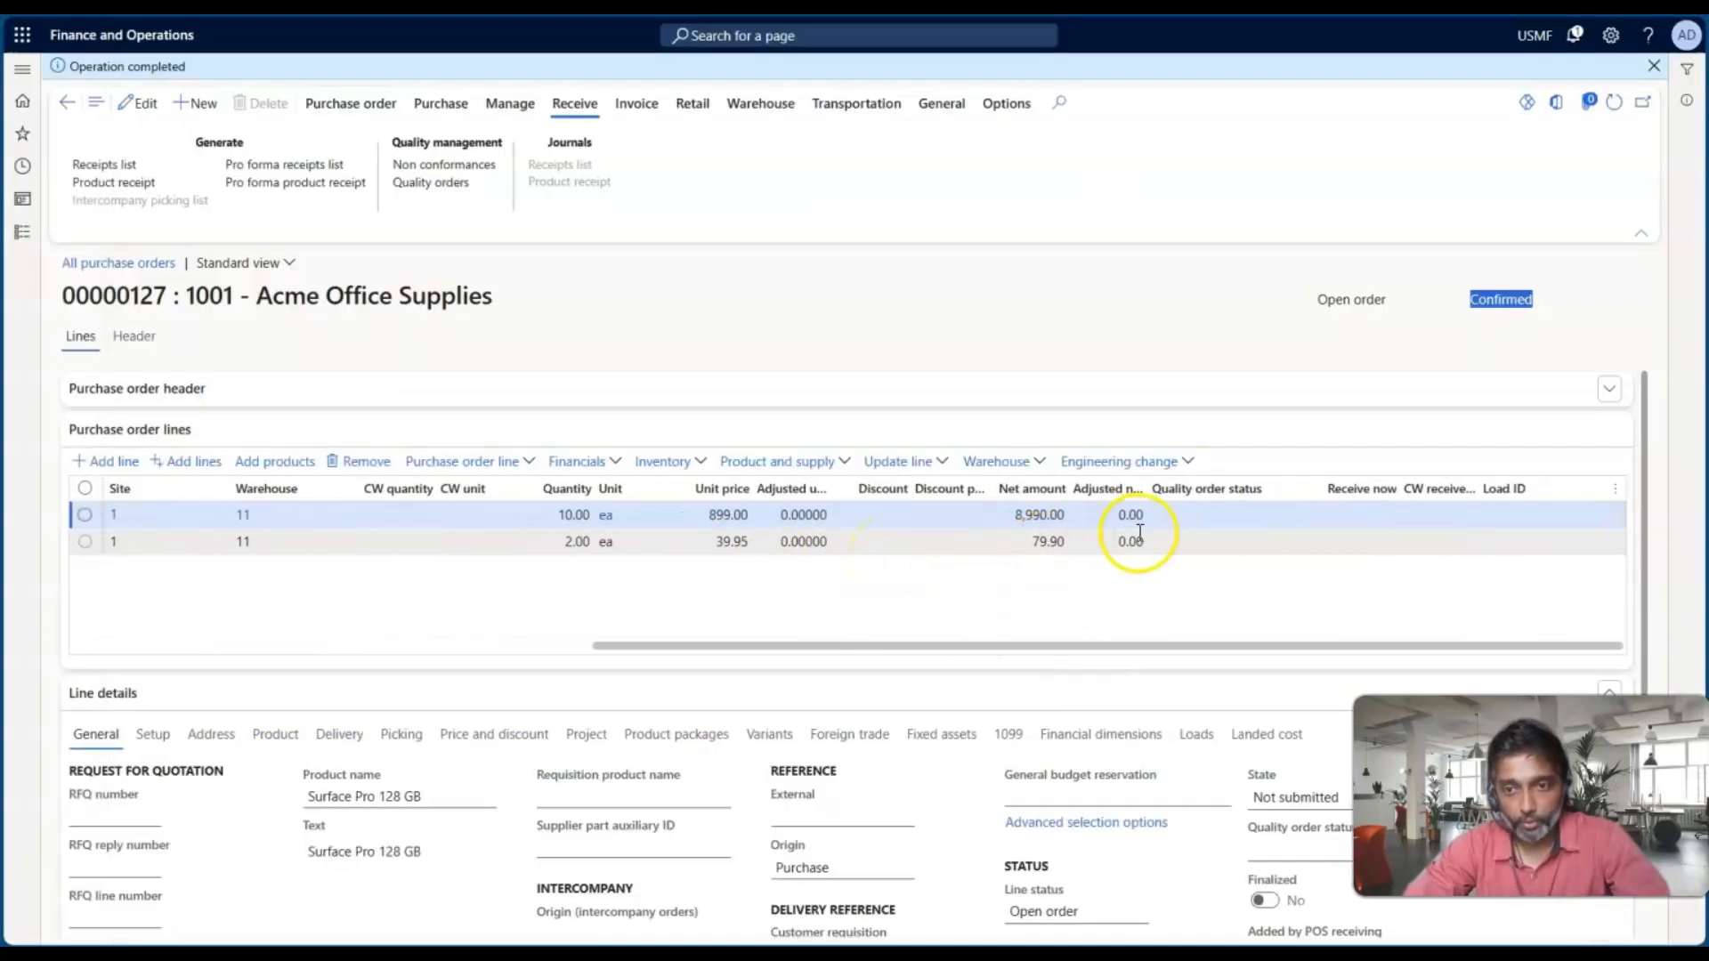
click(1357, 514)
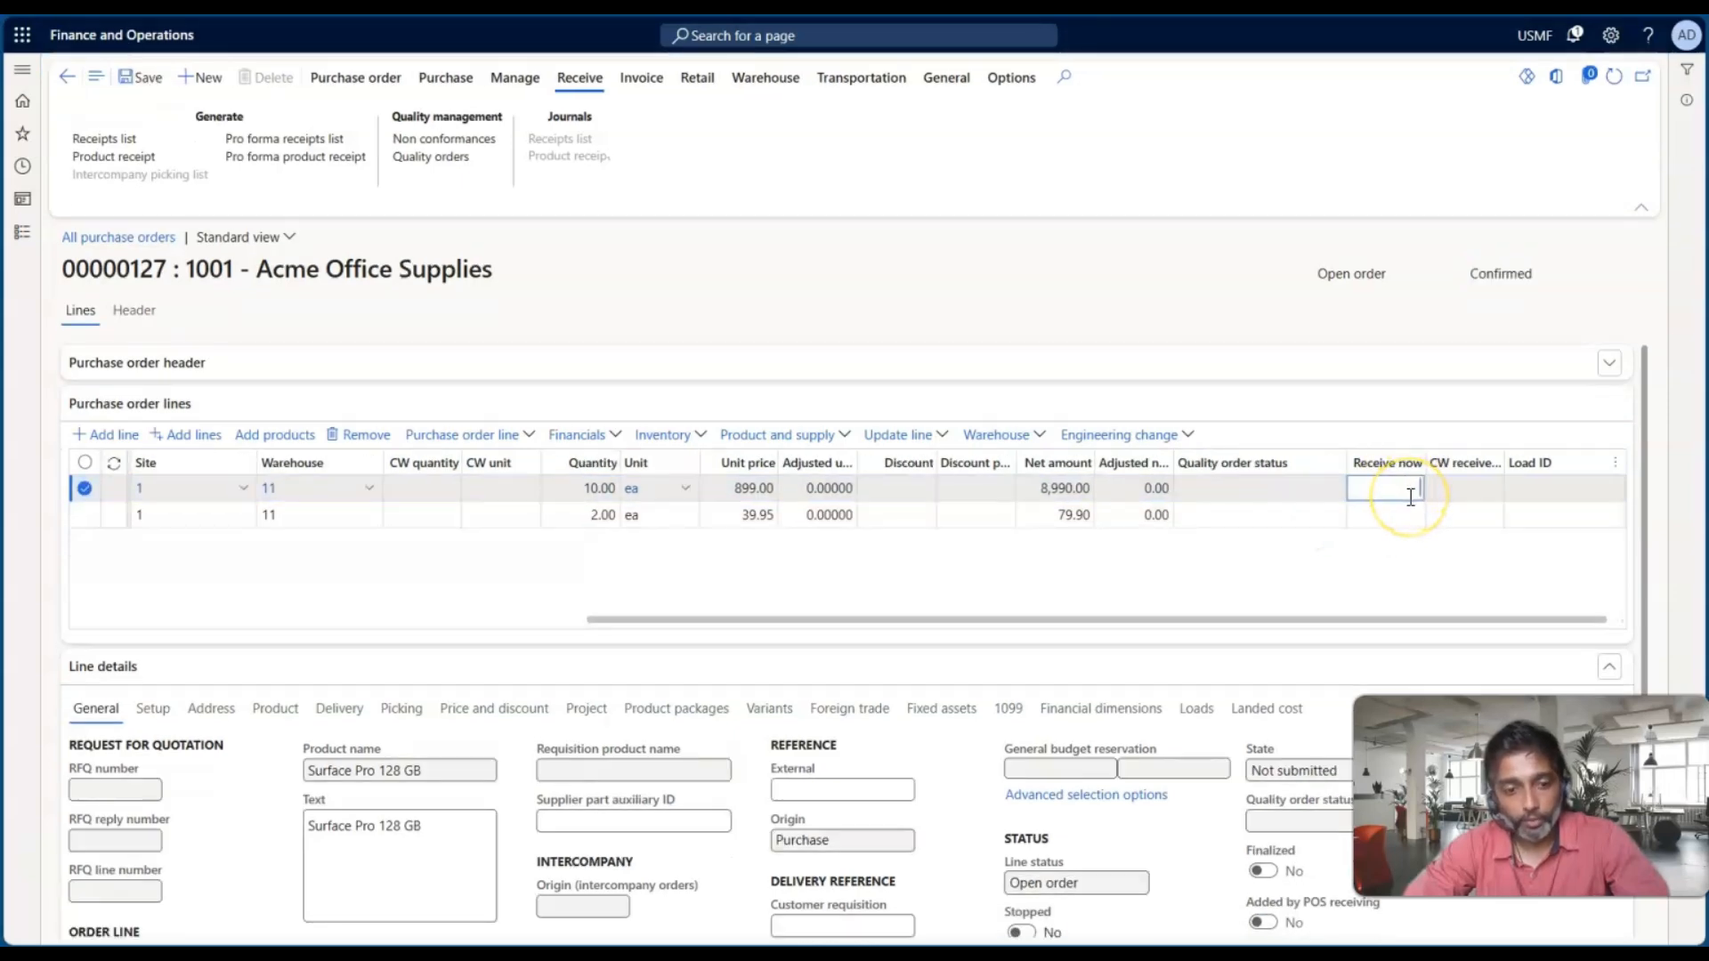
text(5)
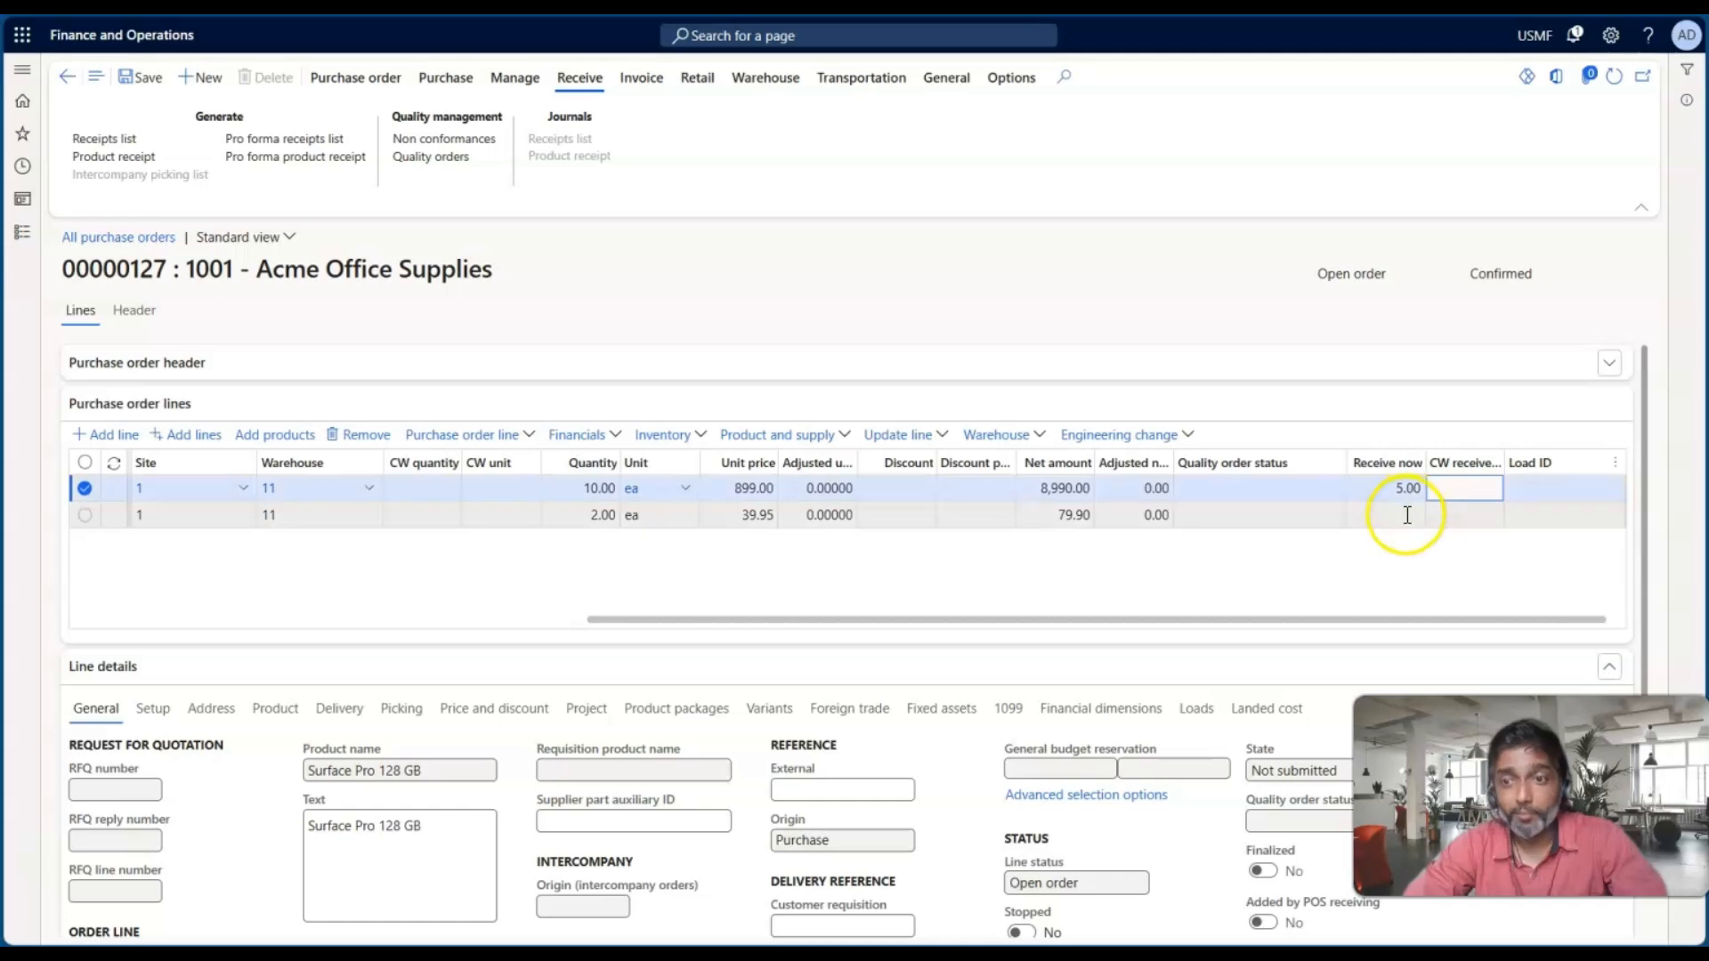
click(1405, 516)
text(2)
key(Tab)
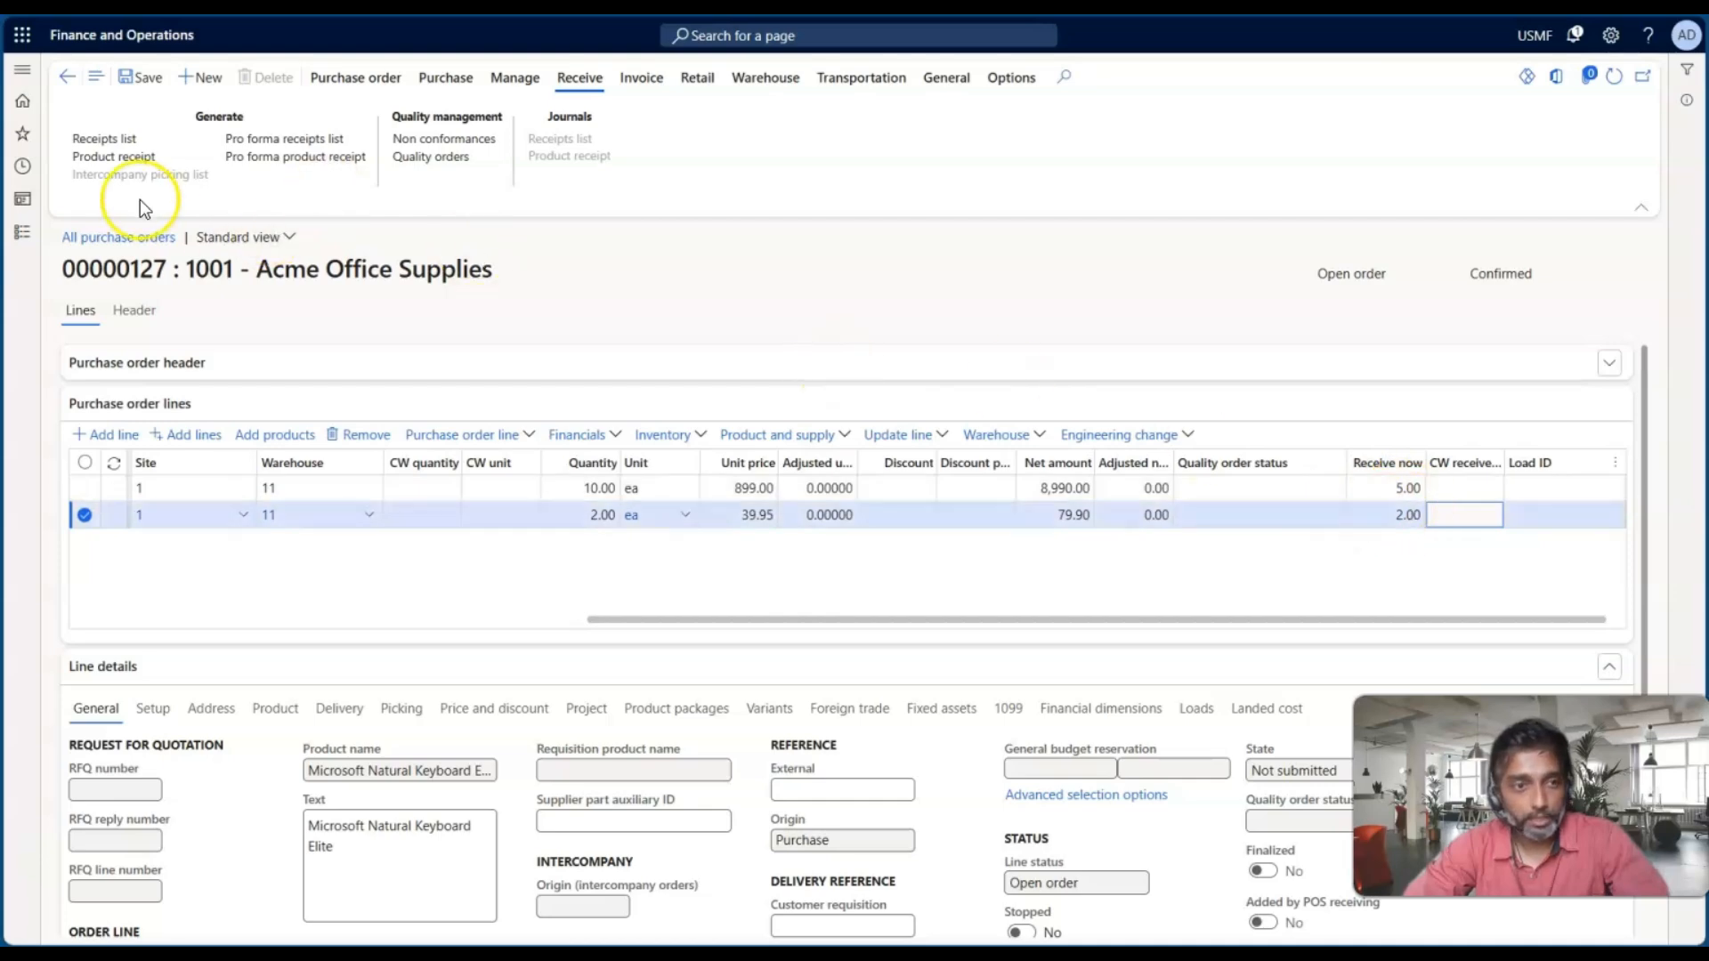
click(140, 80)
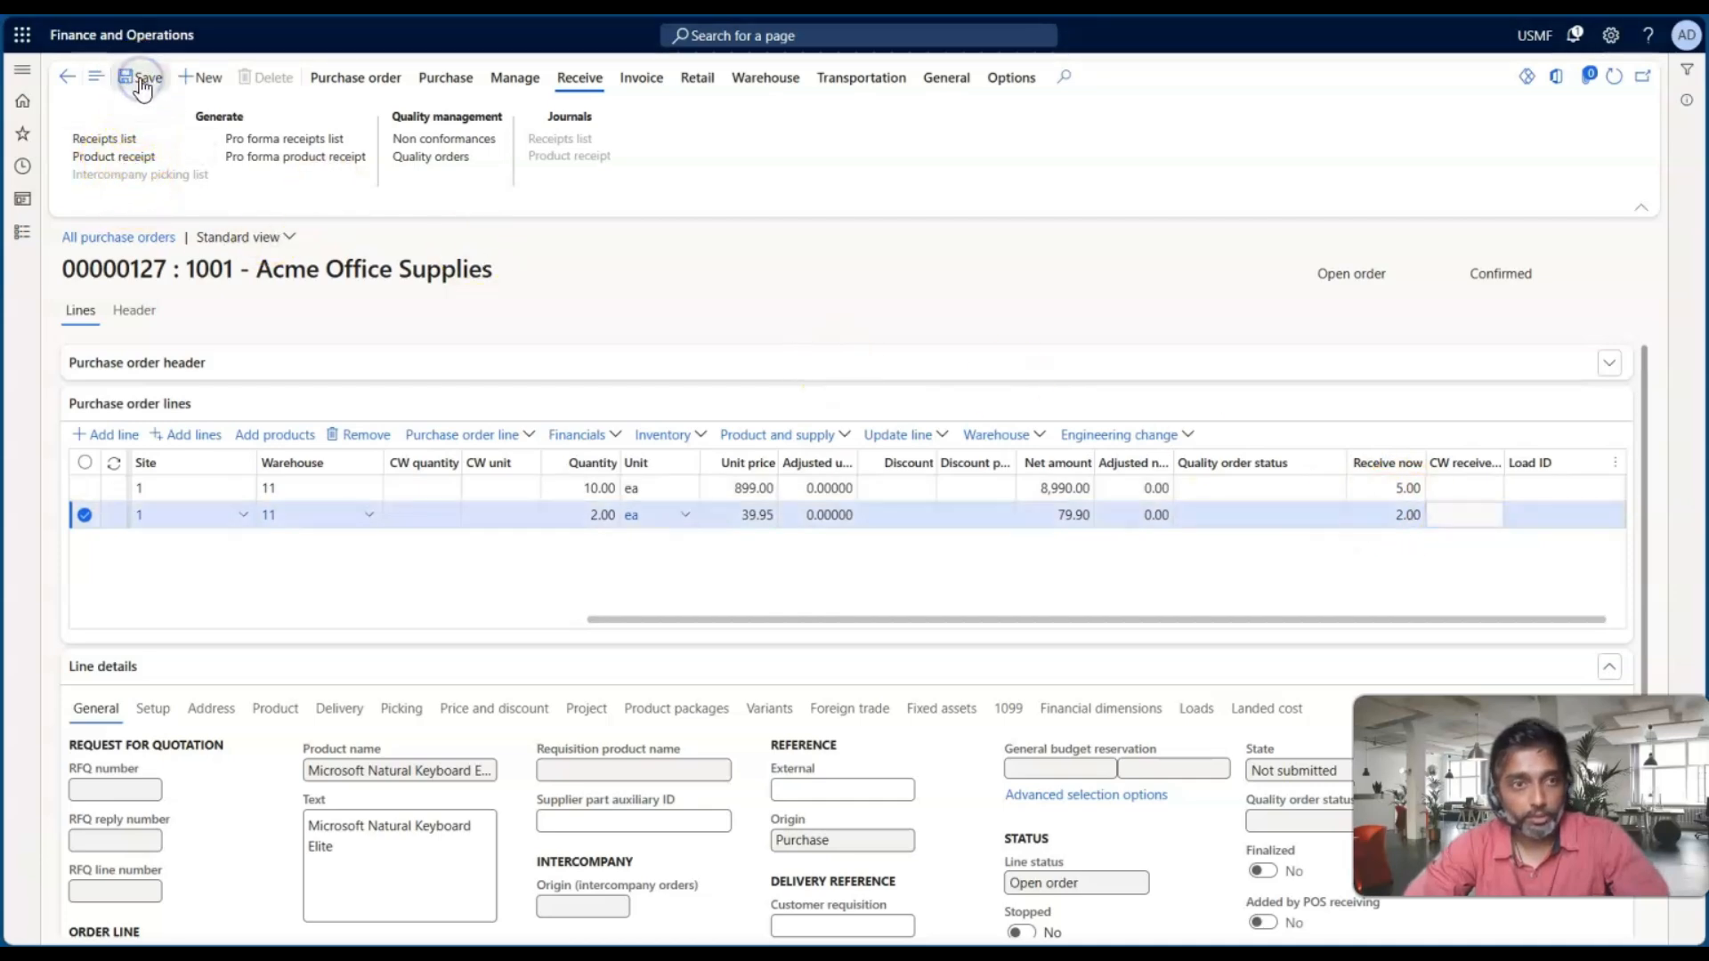
Step: Start a product receipt posting based on Receive now quantity, and widen the Quantity ordered and Deliver remainder columns
click(114, 159)
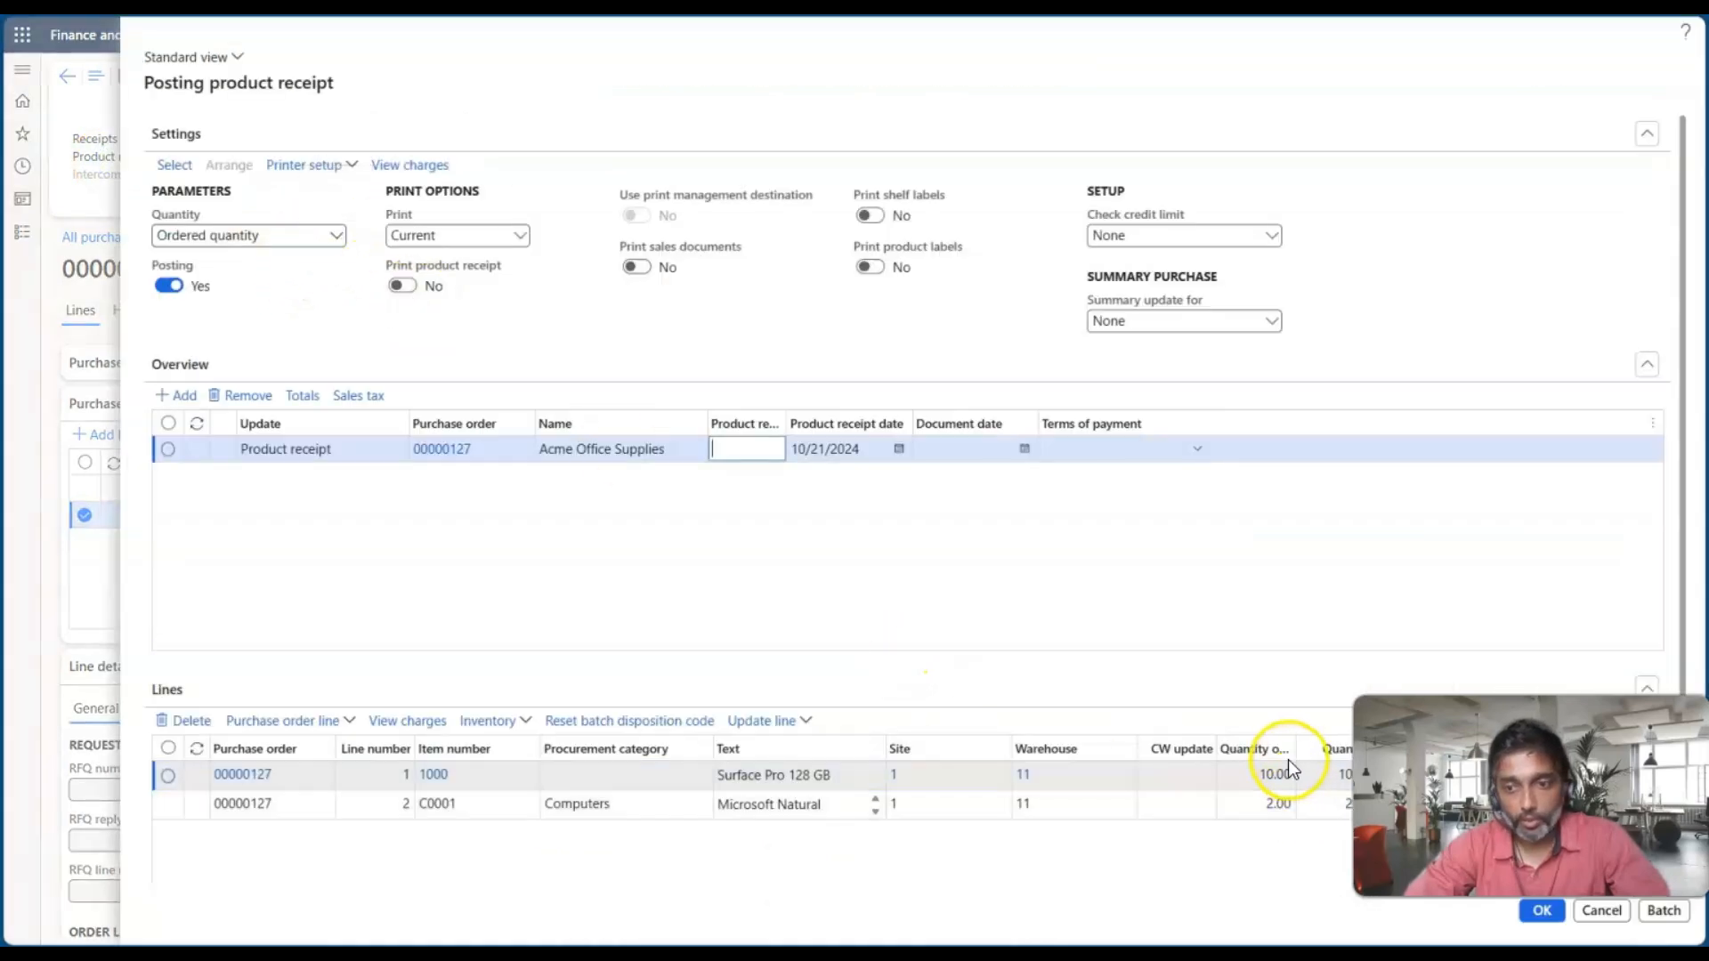
scroll(1213, 813, right, 2)
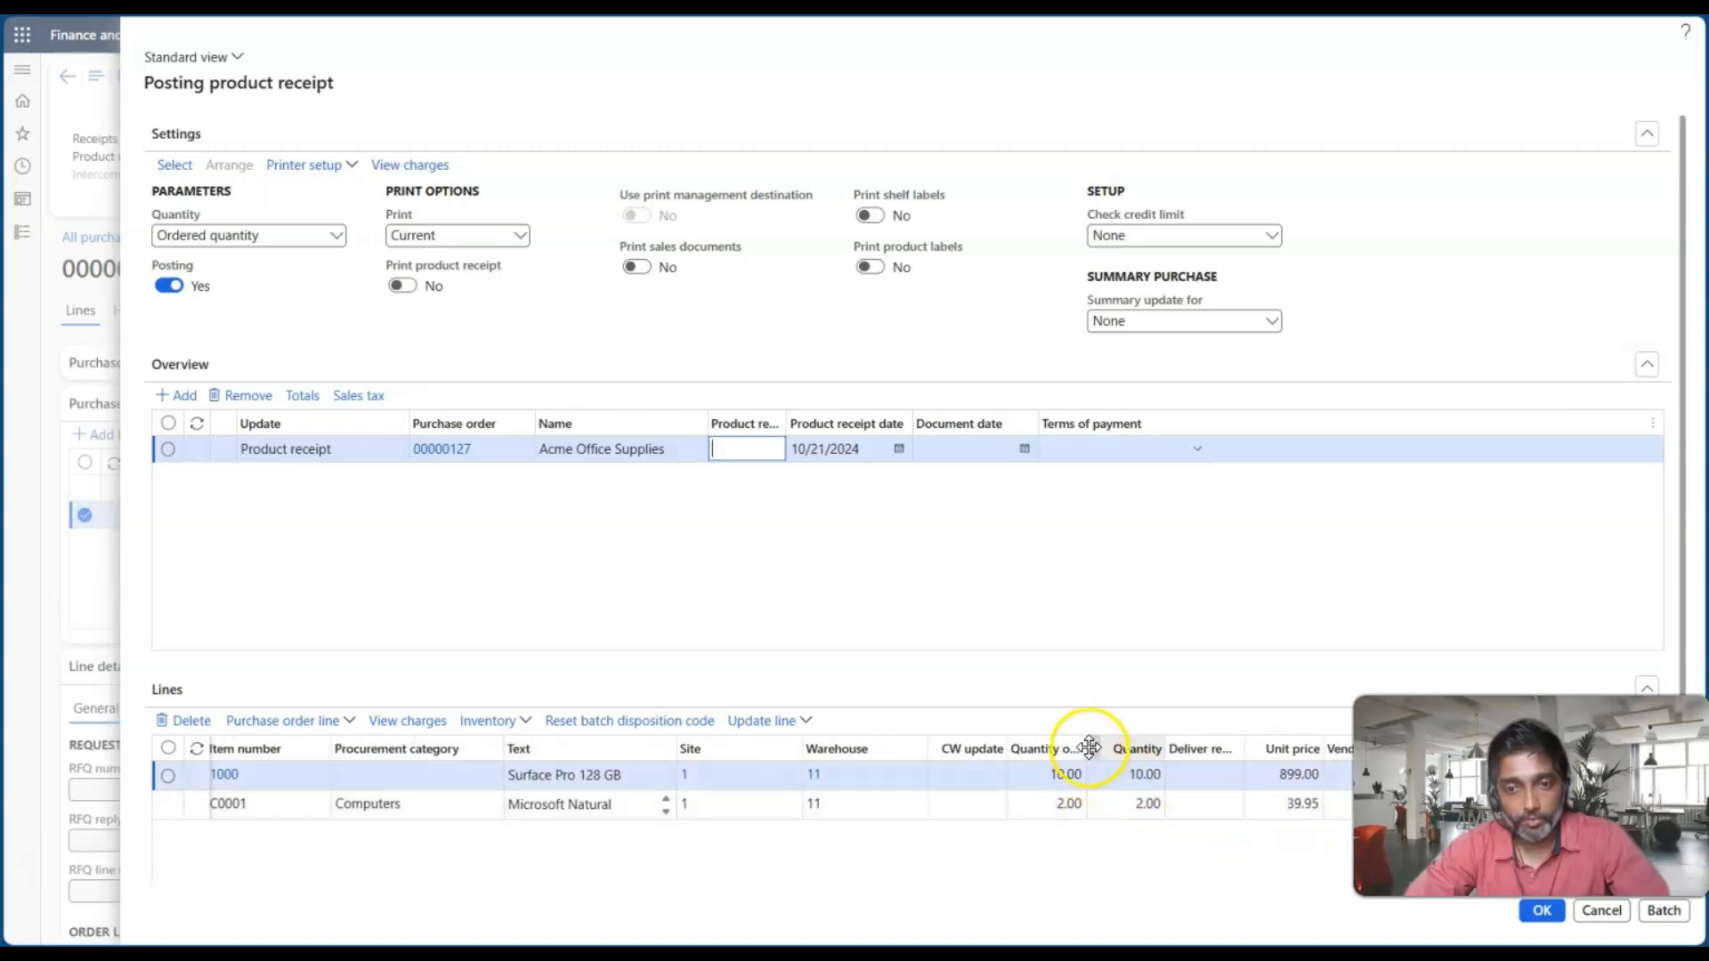
drag(1081, 746, 1135, 747)
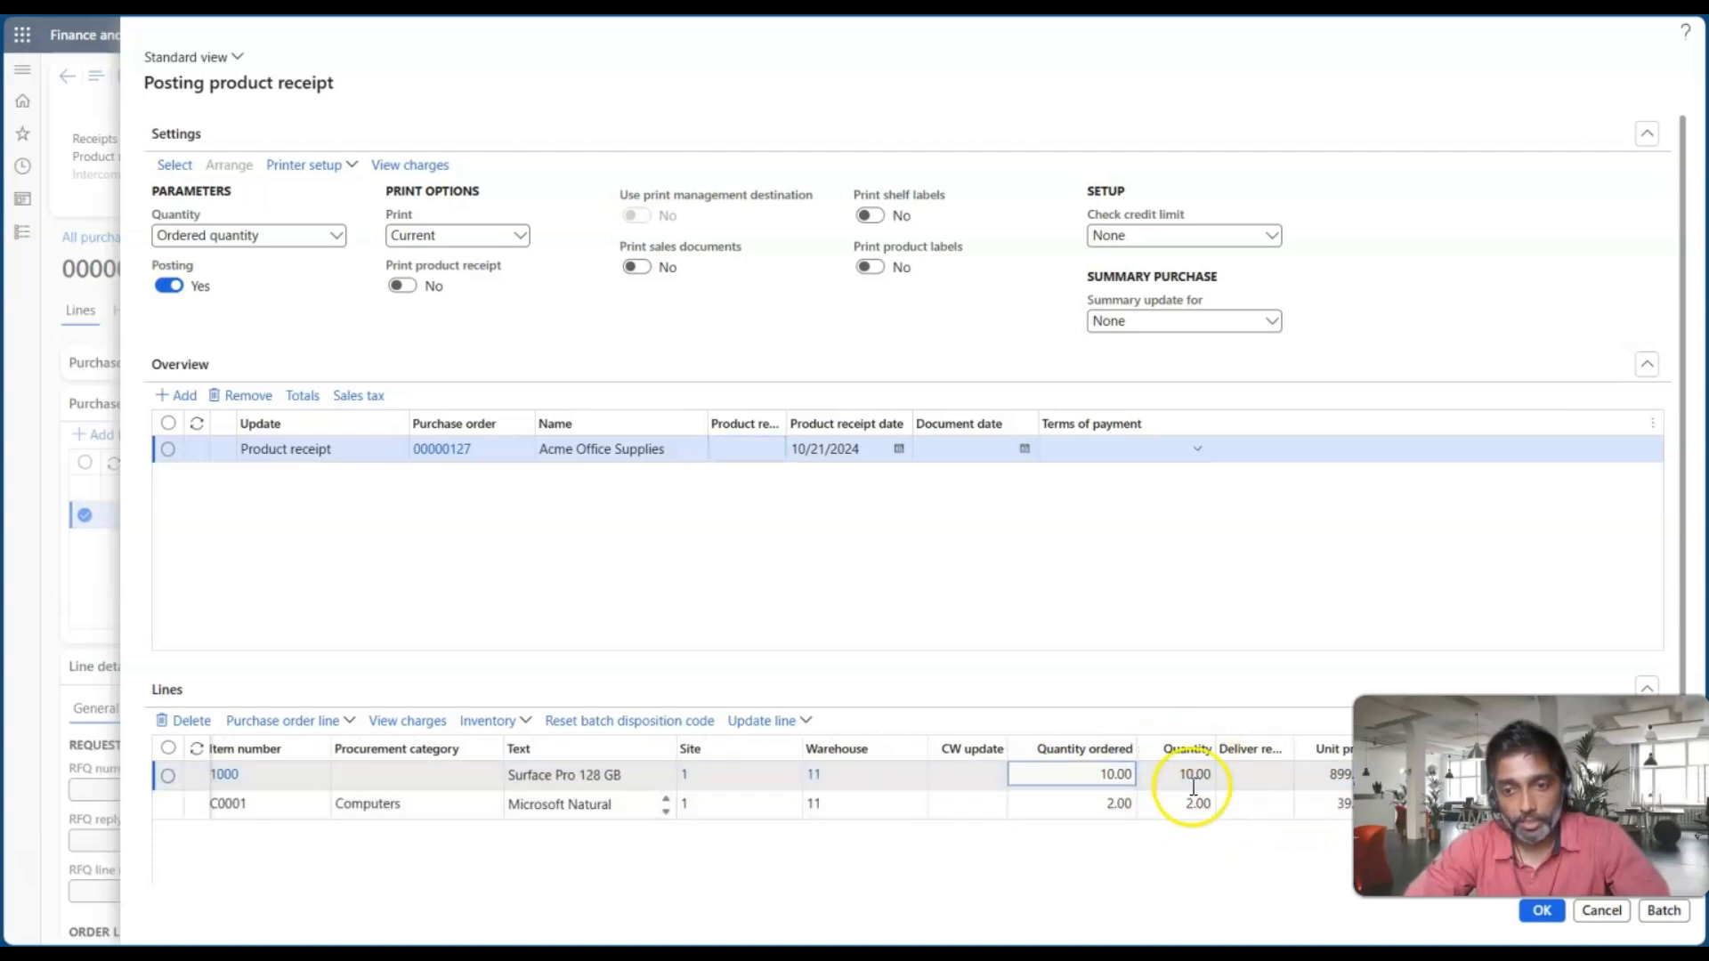
click(336, 235)
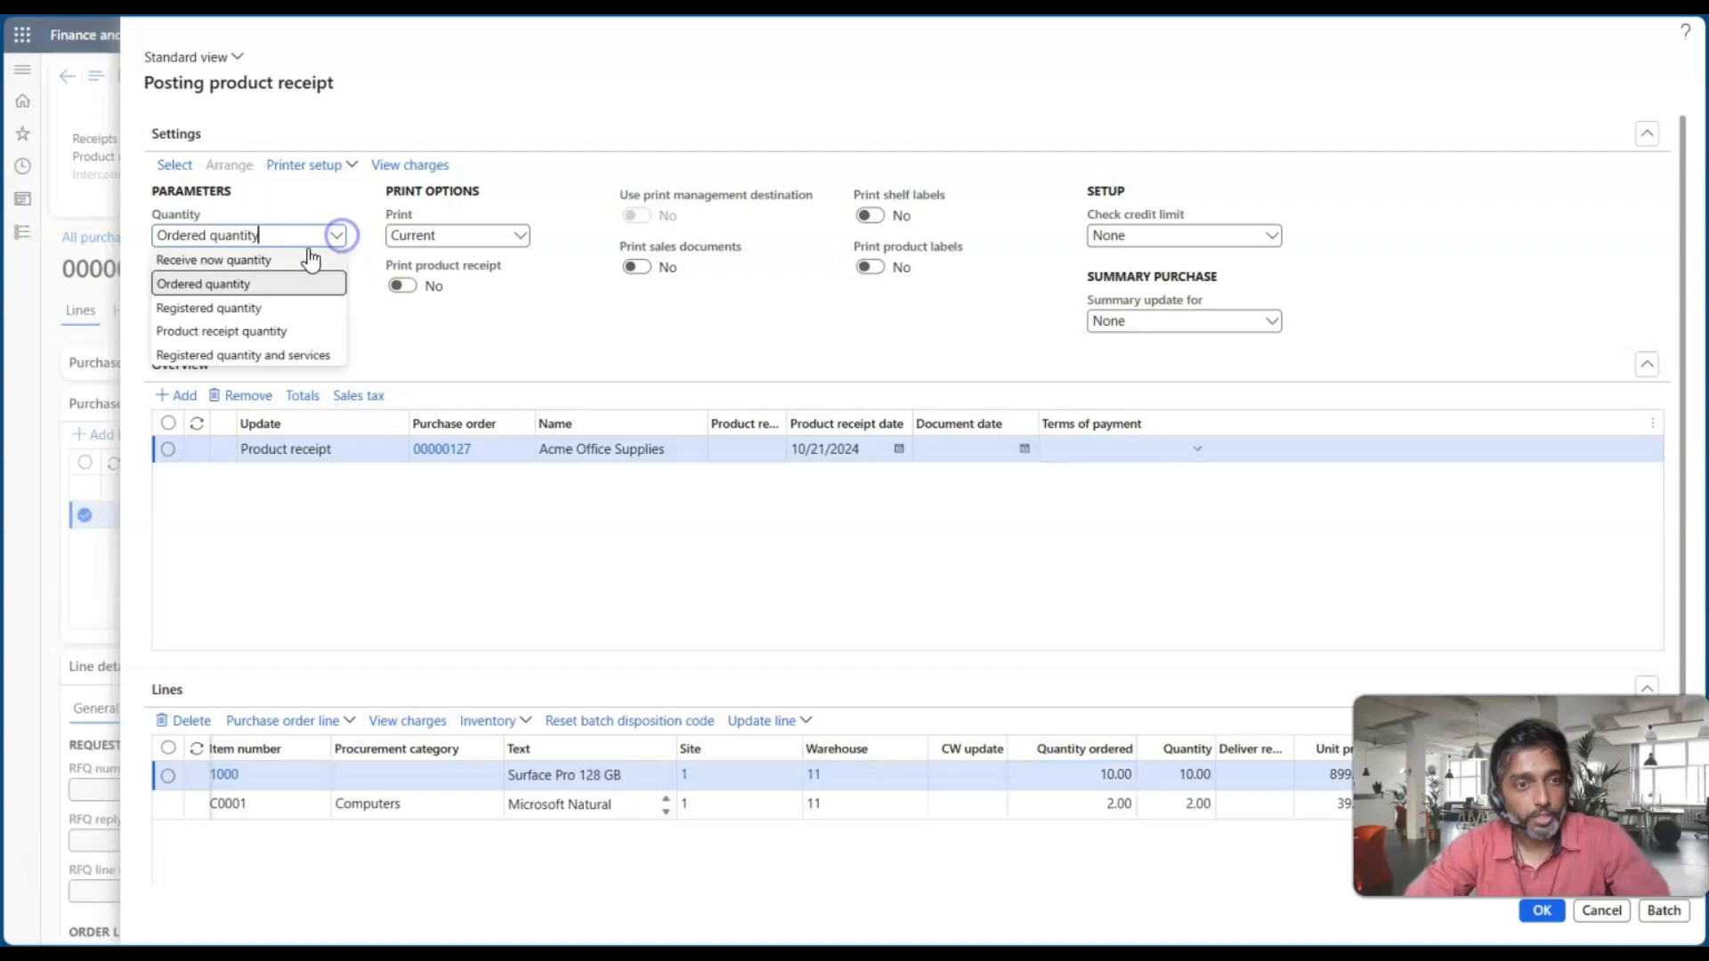
click(276, 260)
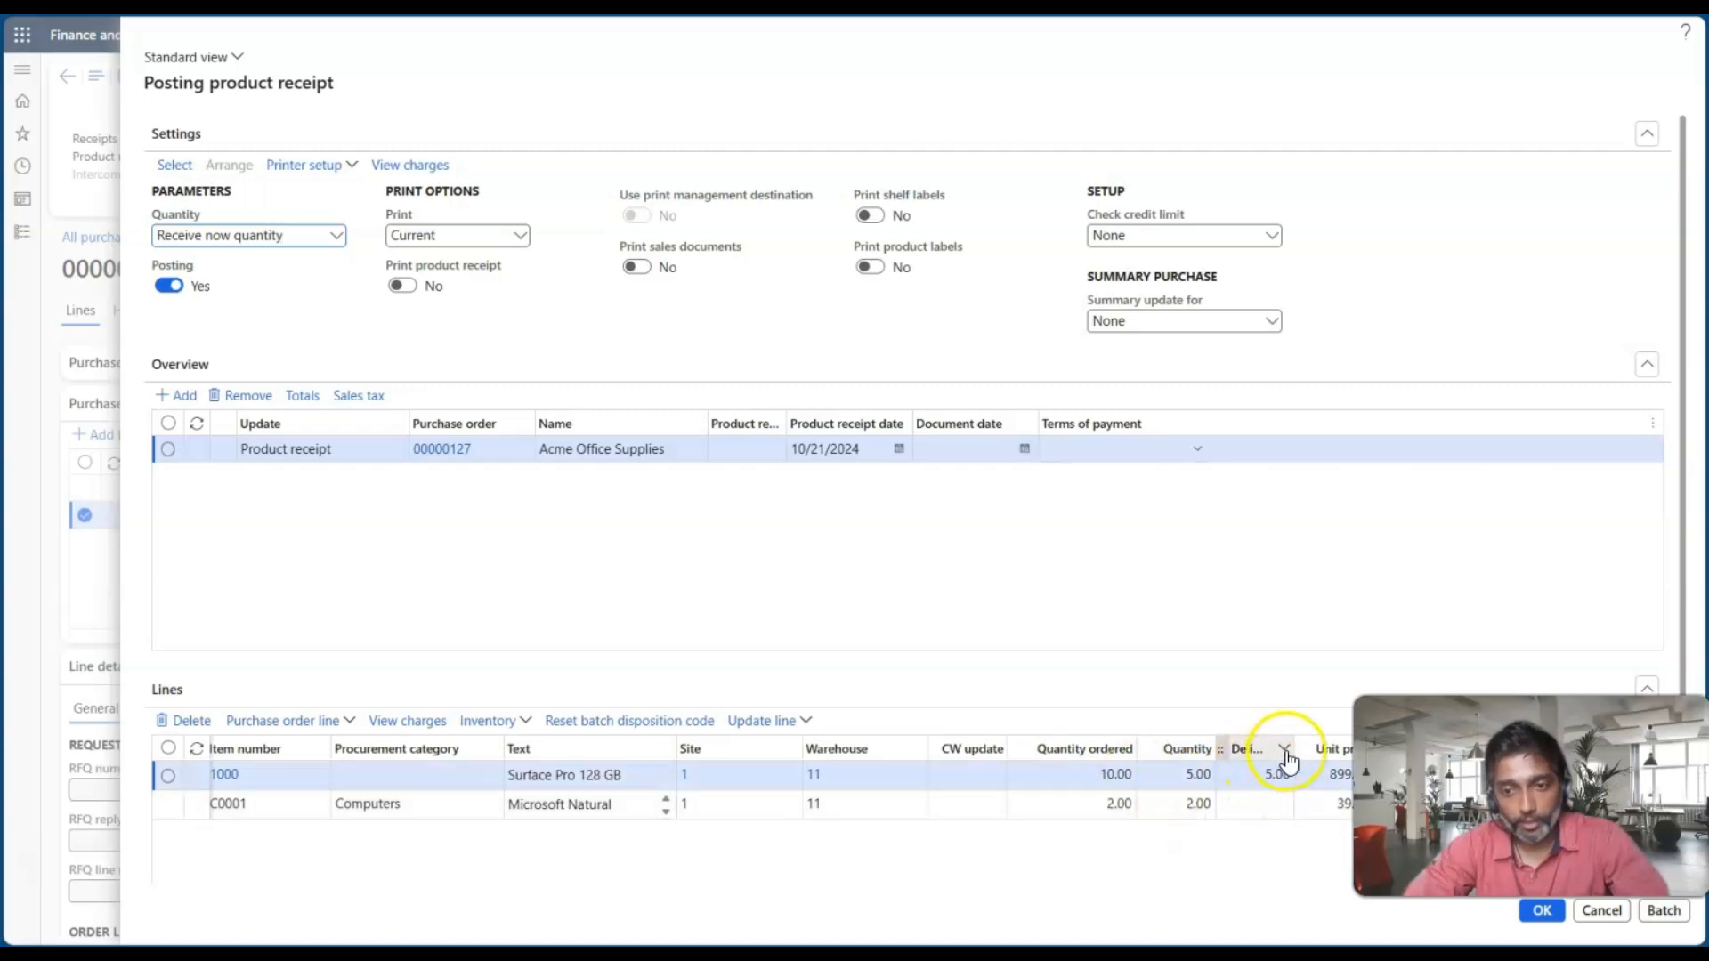
drag(1291, 754, 1333, 754)
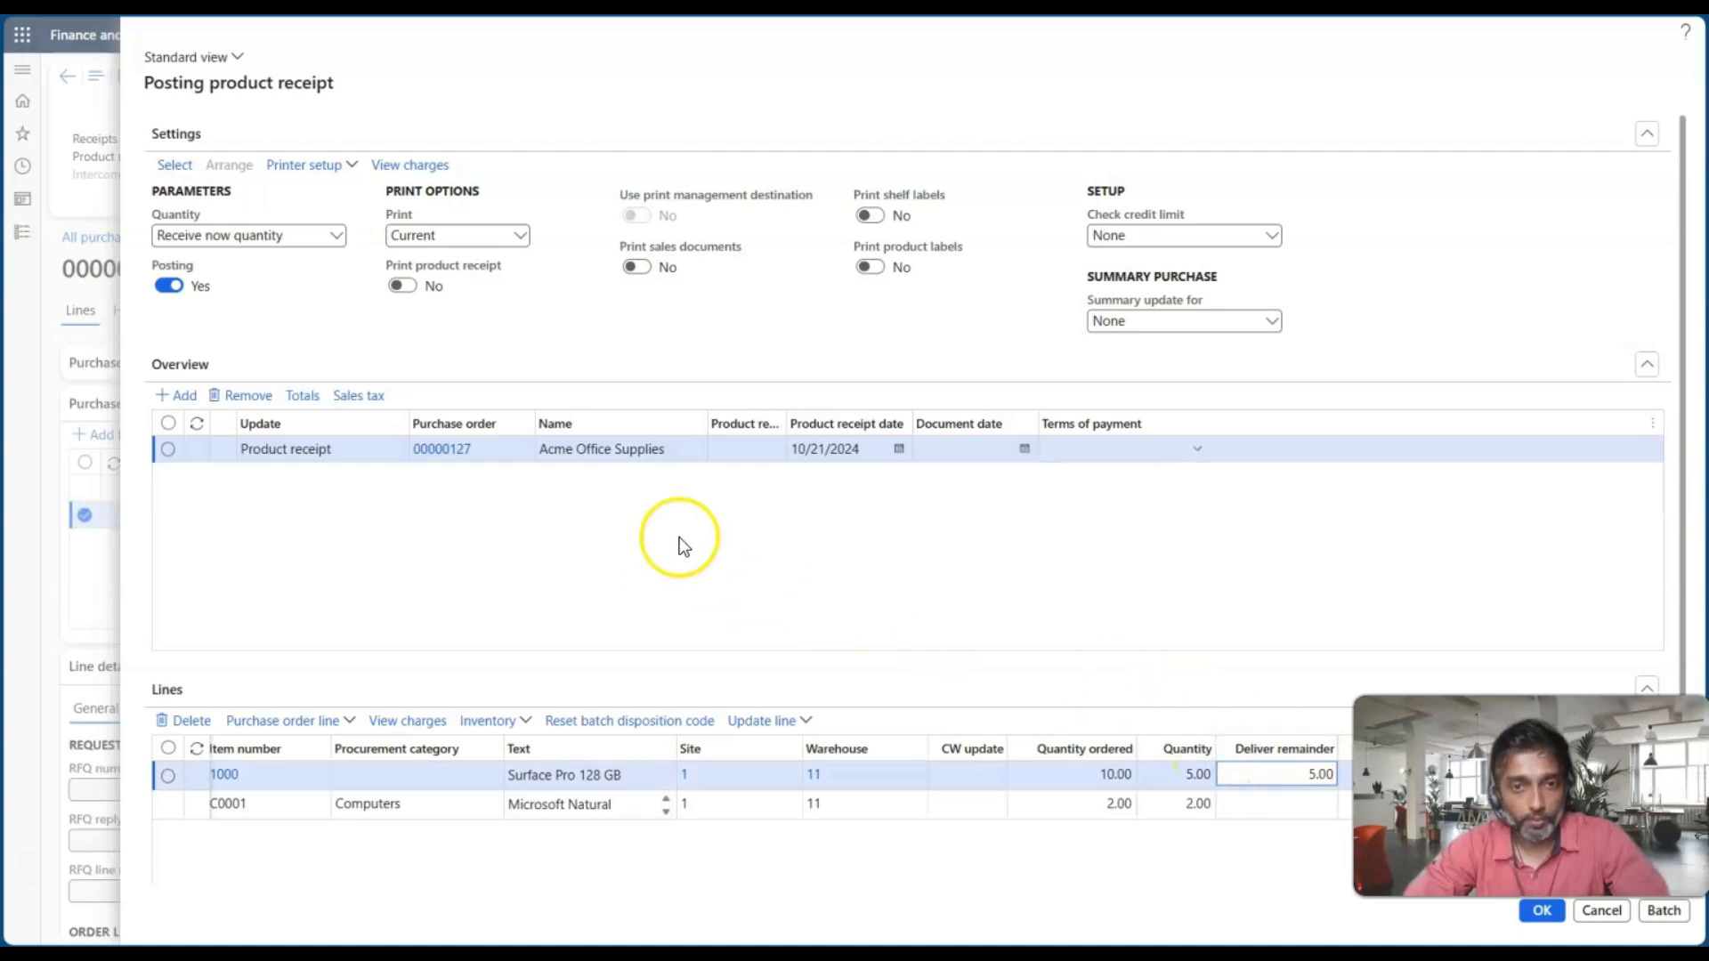
Step: Enter PR-21-10-2024 as the product receipt in a widened column, and review the ordered, received and remaining quantities on the lines
drag(784, 413, 922, 423)
click(827, 448)
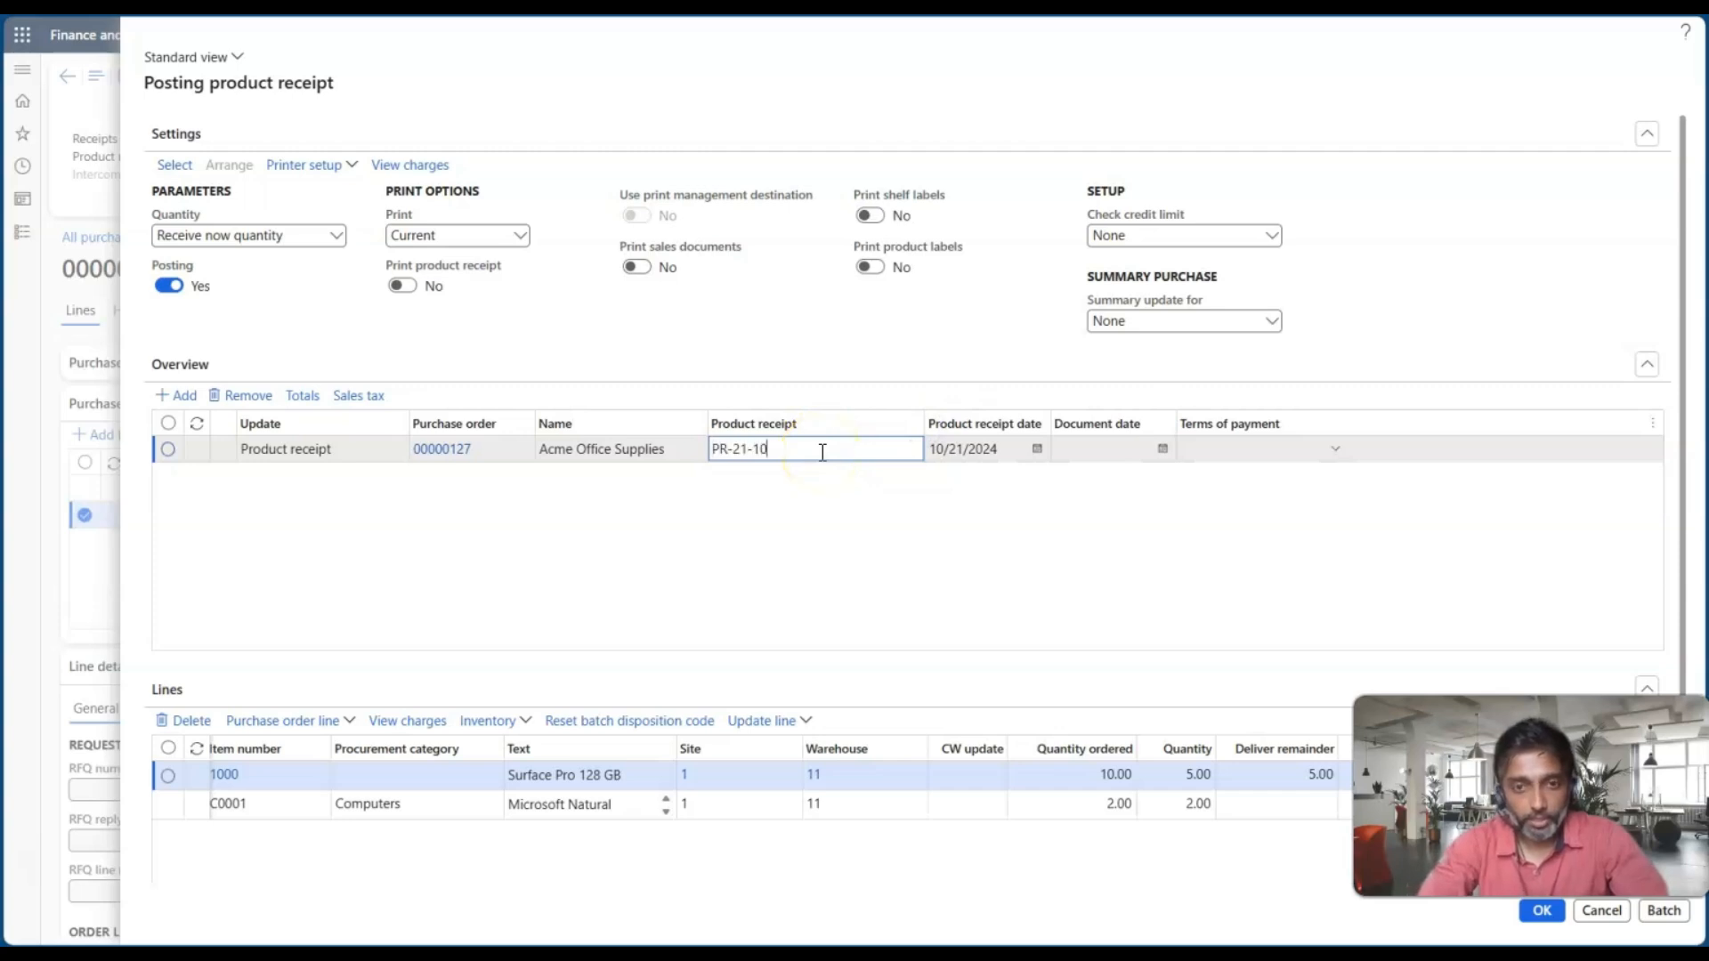
text(PR-21-10-2024)
key(Tab)
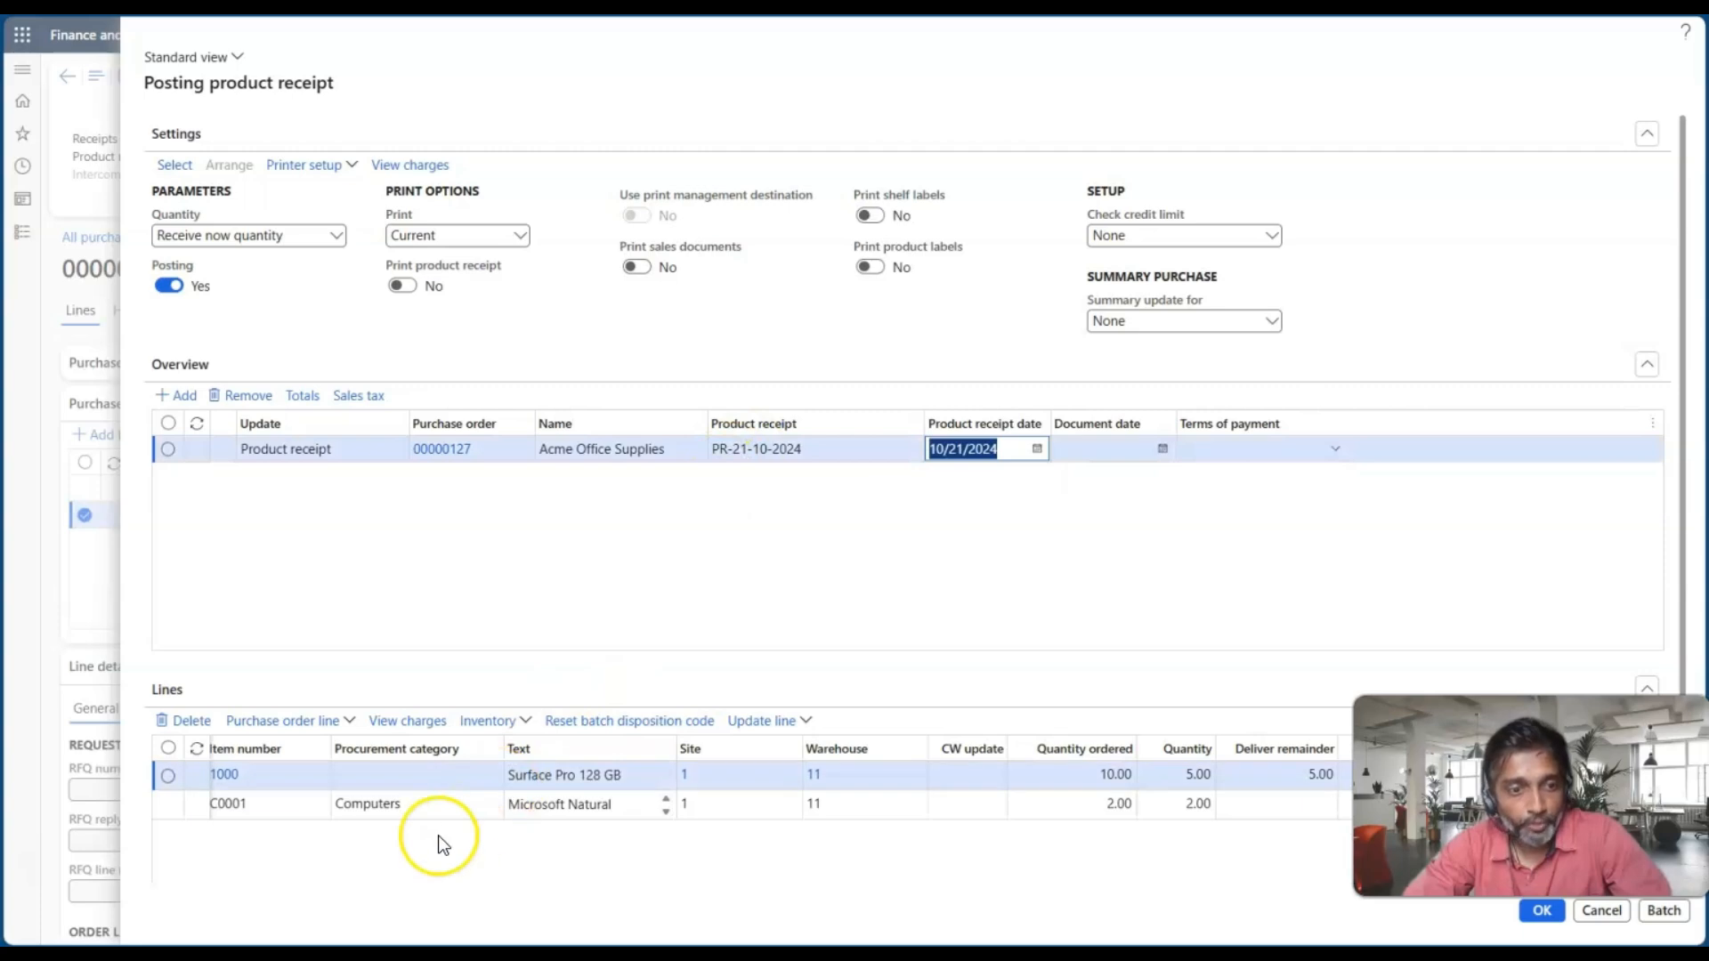
scroll(439, 844, left, 3)
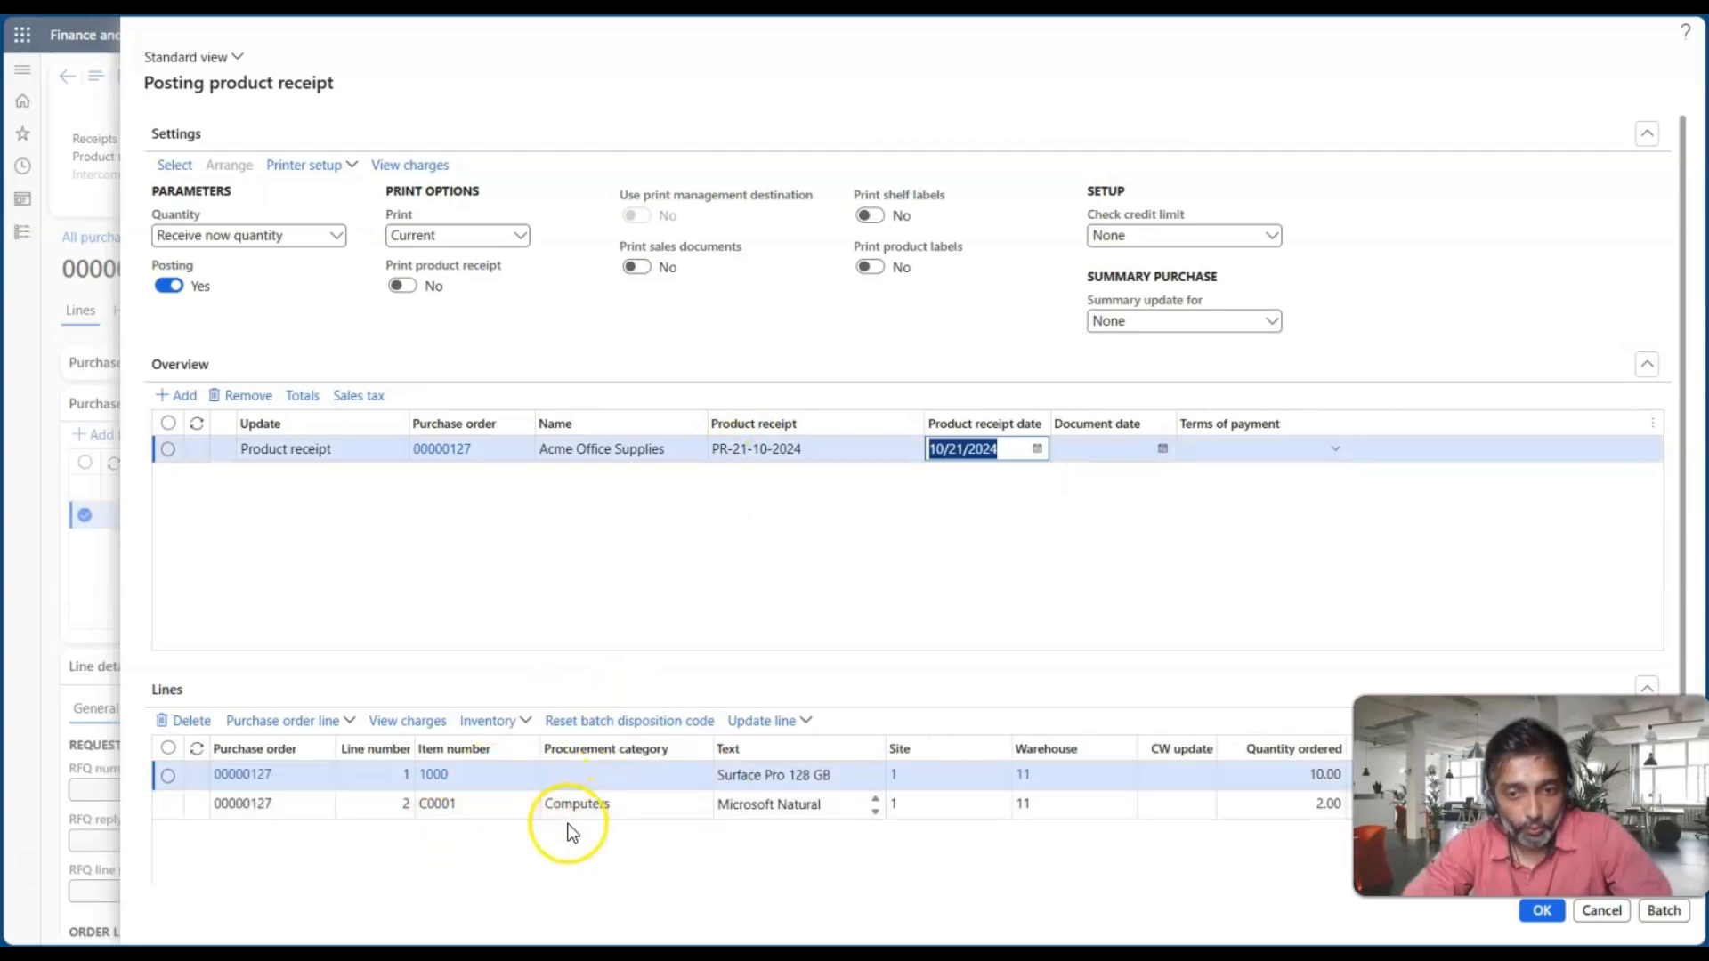
scroll(572, 805, right, 5)
scroll(572, 832, right, 1)
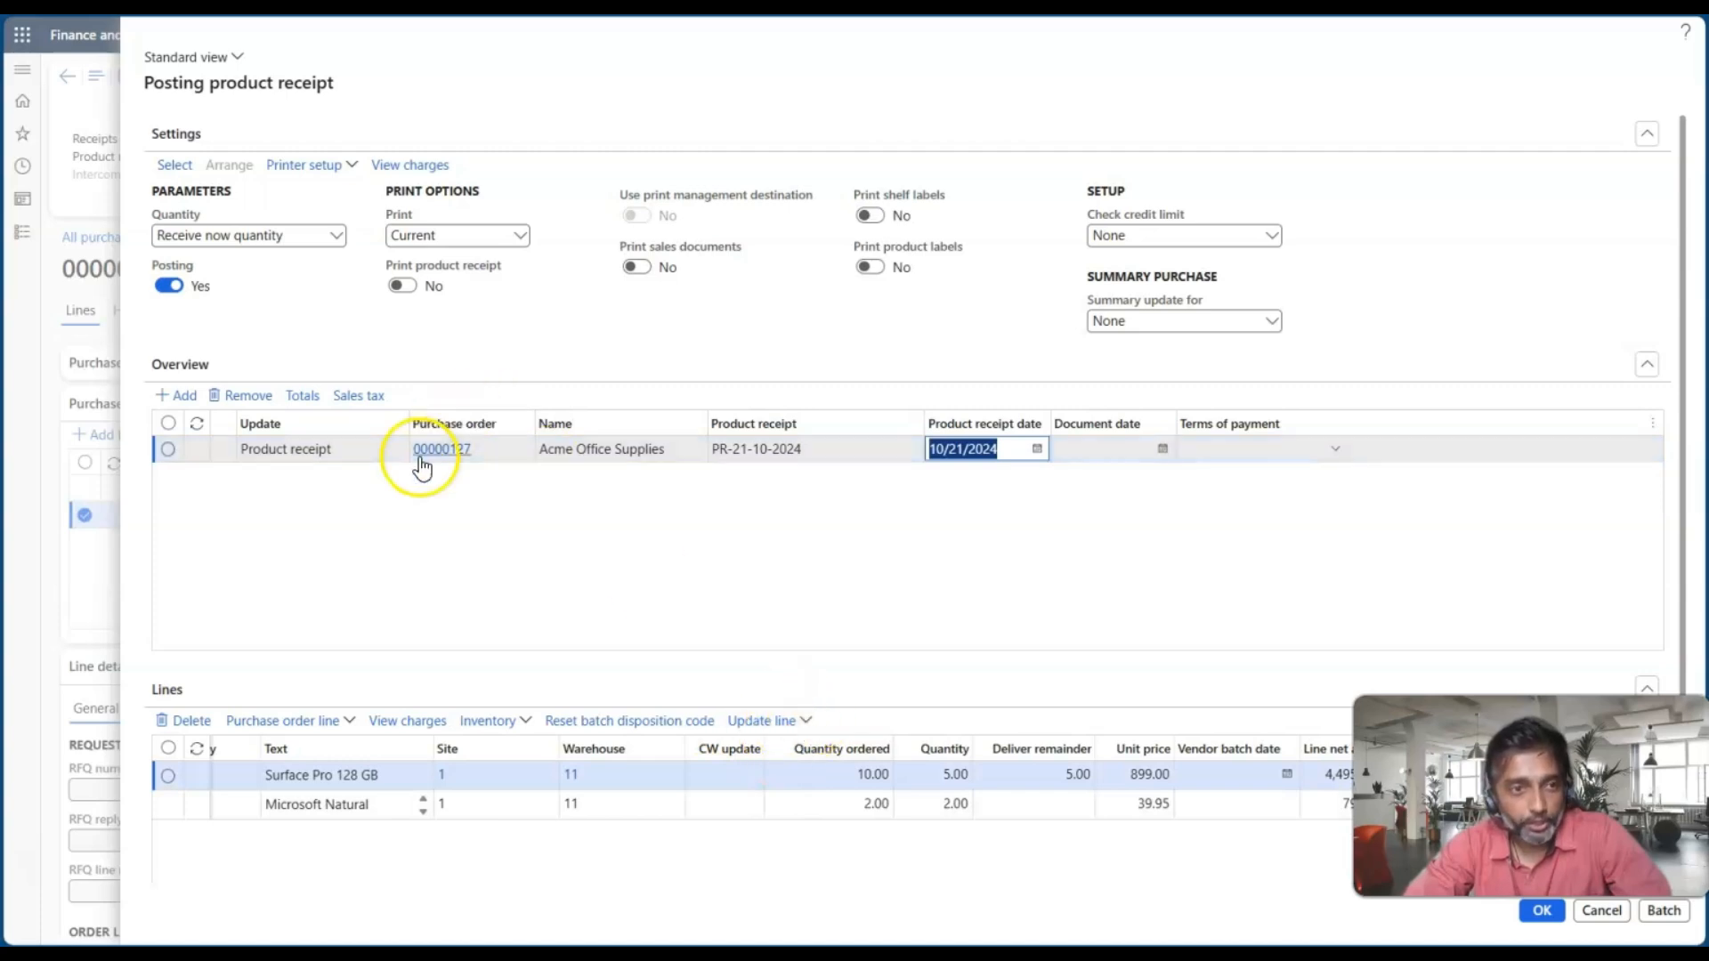
Step: Try Registered quantity as the posting quantity, and switch to Ordered quantity to list the lines for receipt
click(335, 234)
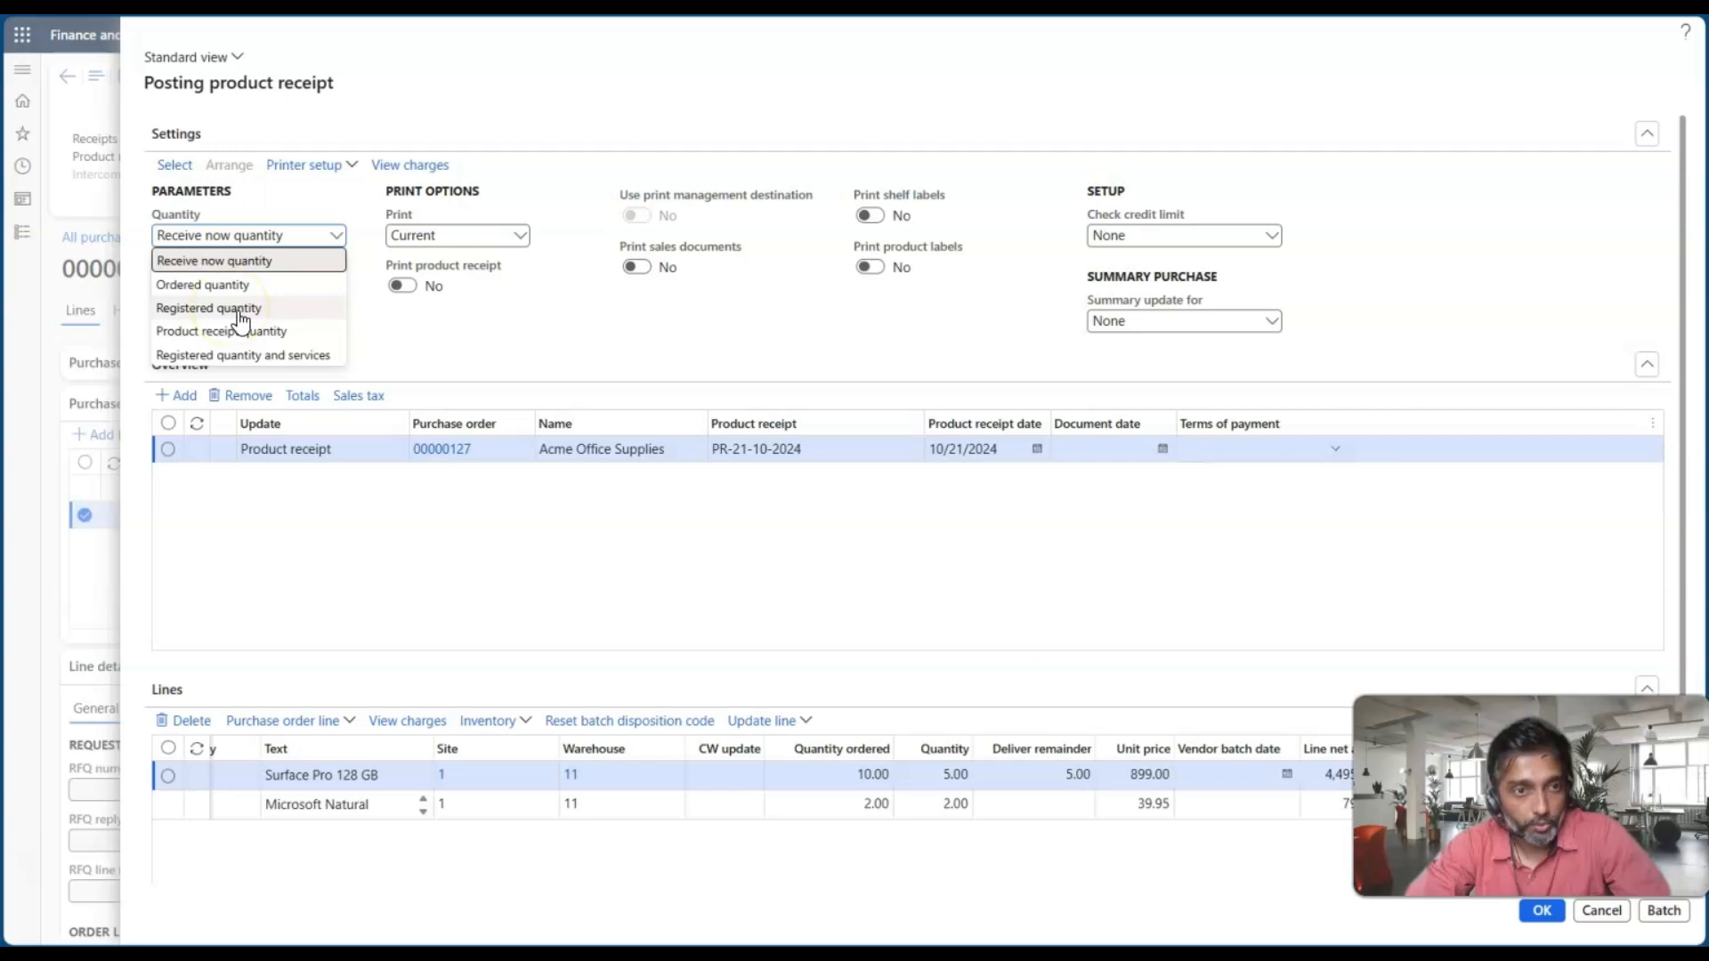
click(238, 309)
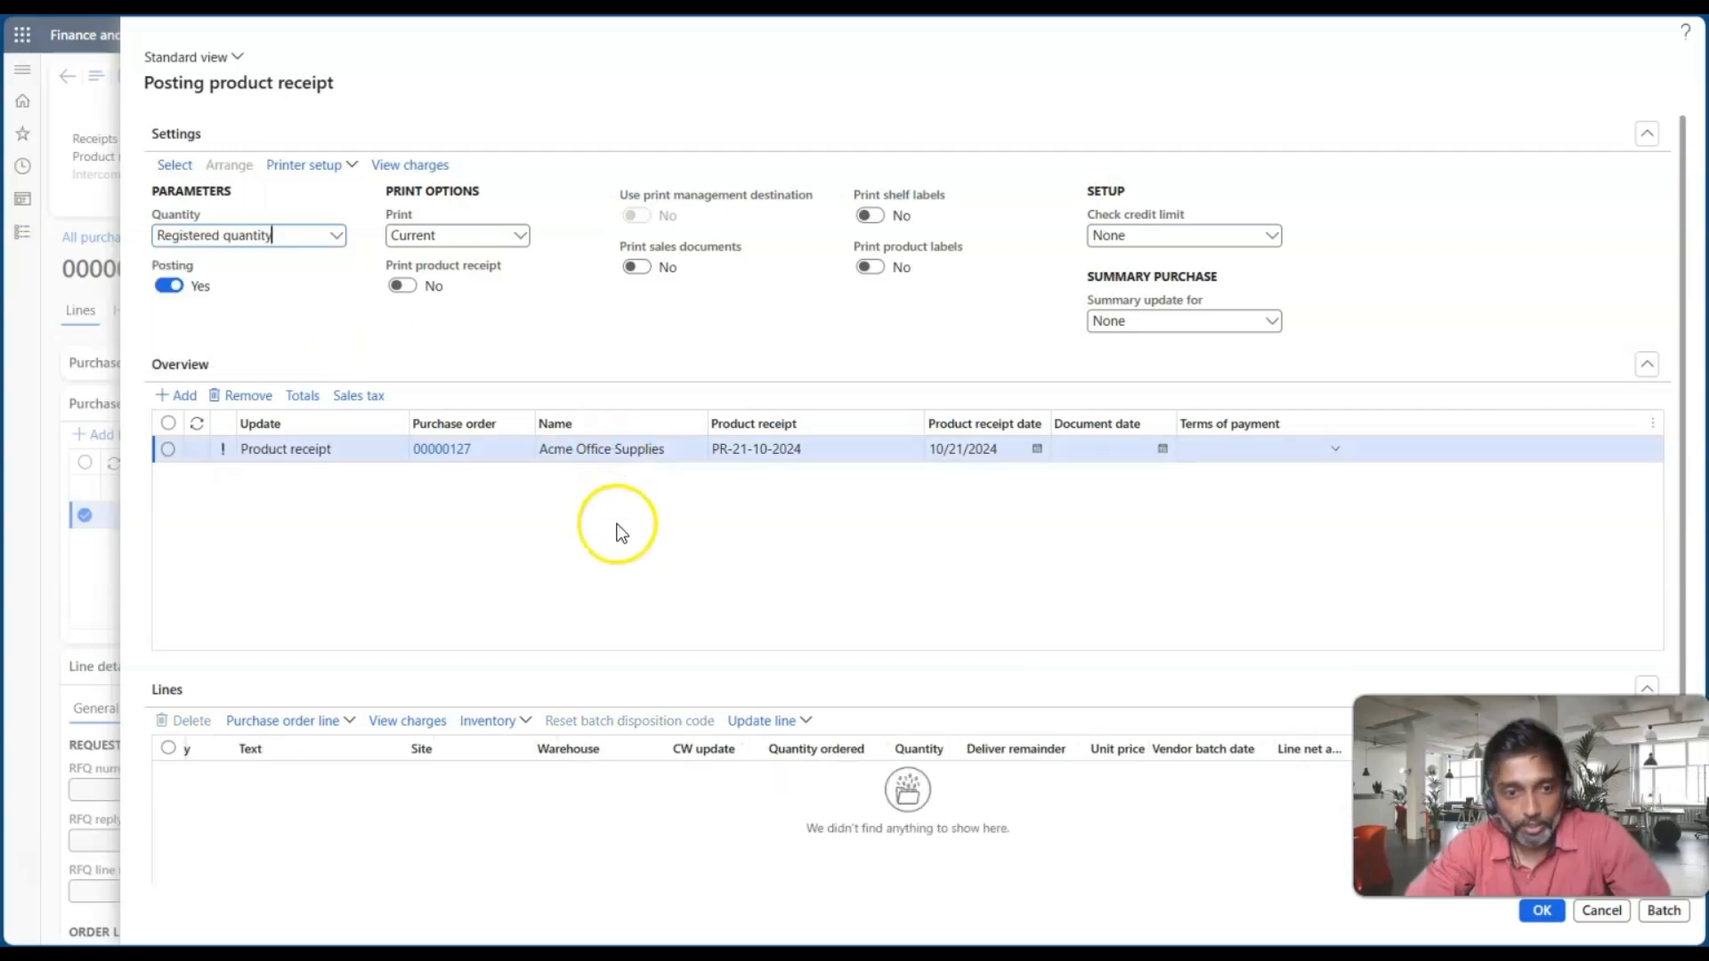
click(336, 234)
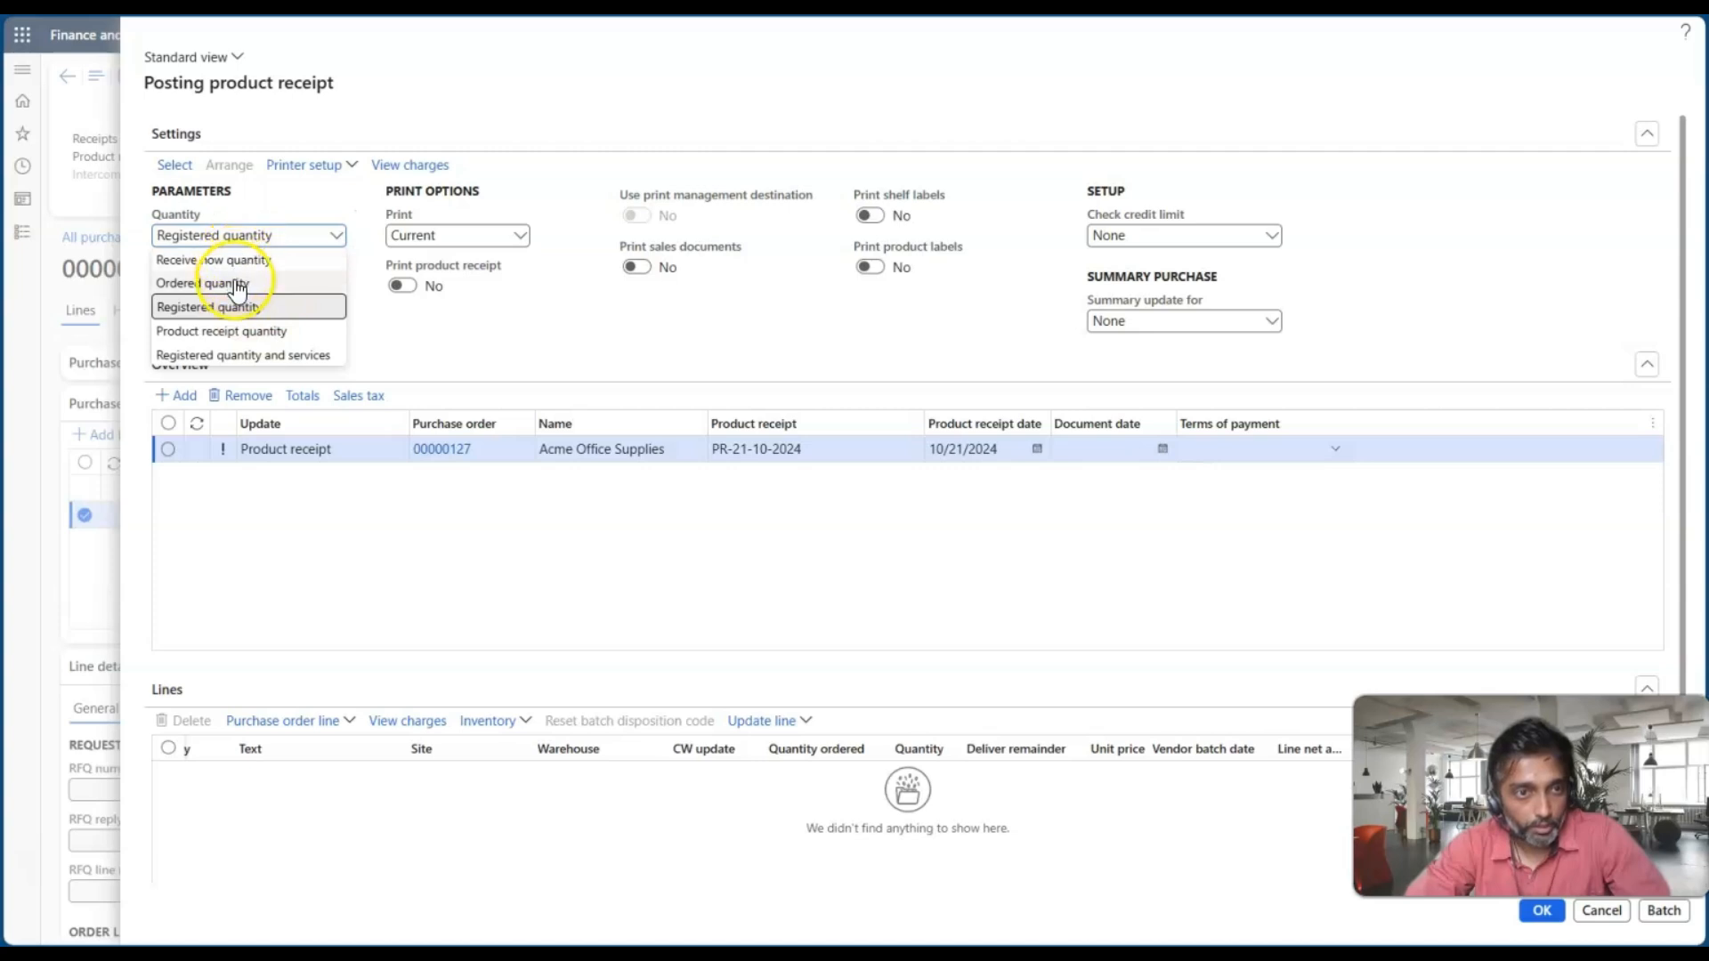
click(238, 285)
scroll(820, 599, down, 2)
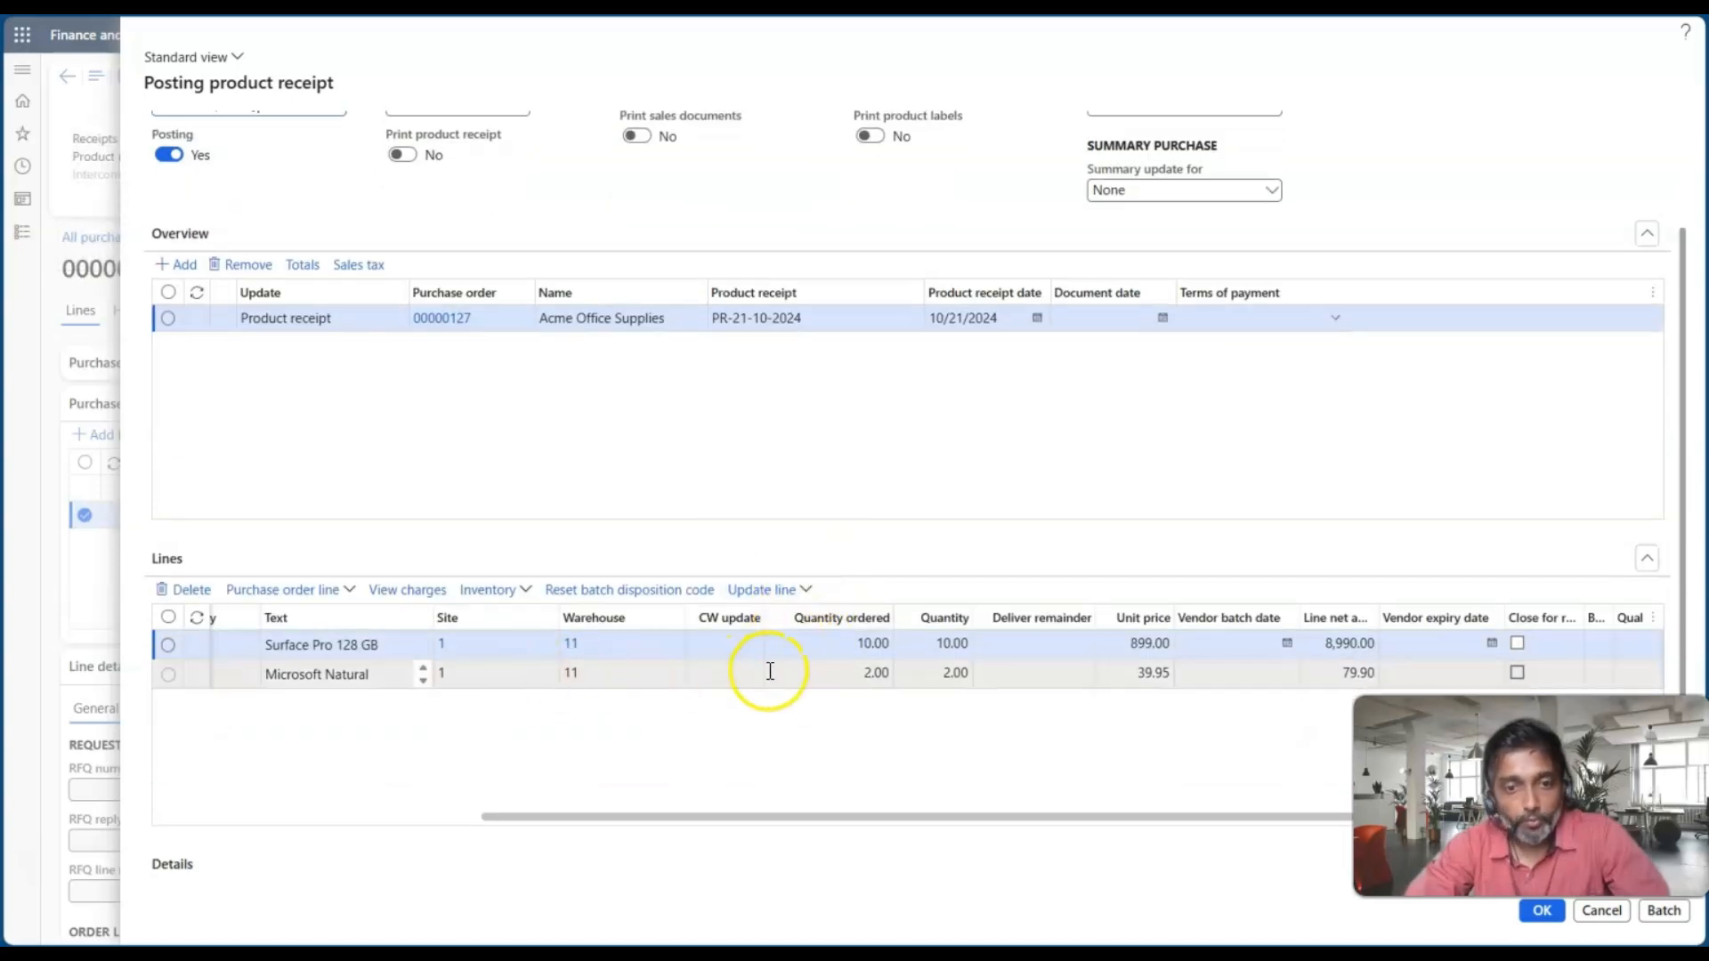
Step: Open inventory registration for the Surface Pro 128 GB line of the product receipt
click(579, 659)
click(781, 652)
click(811, 590)
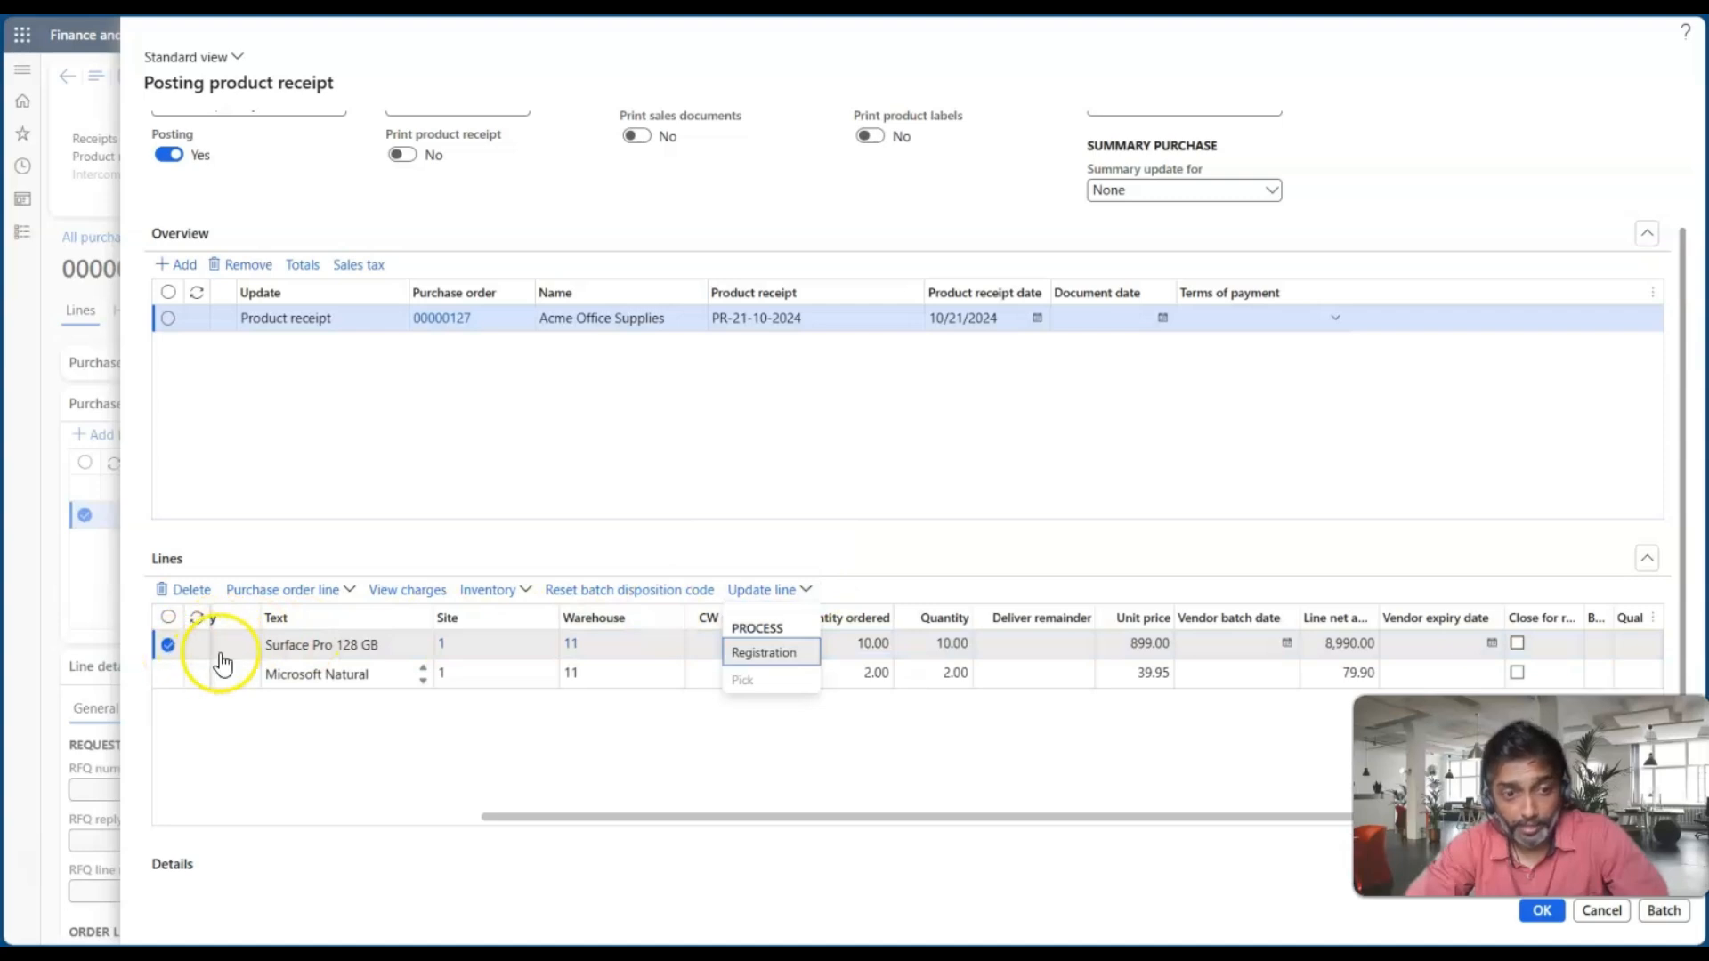
click(752, 657)
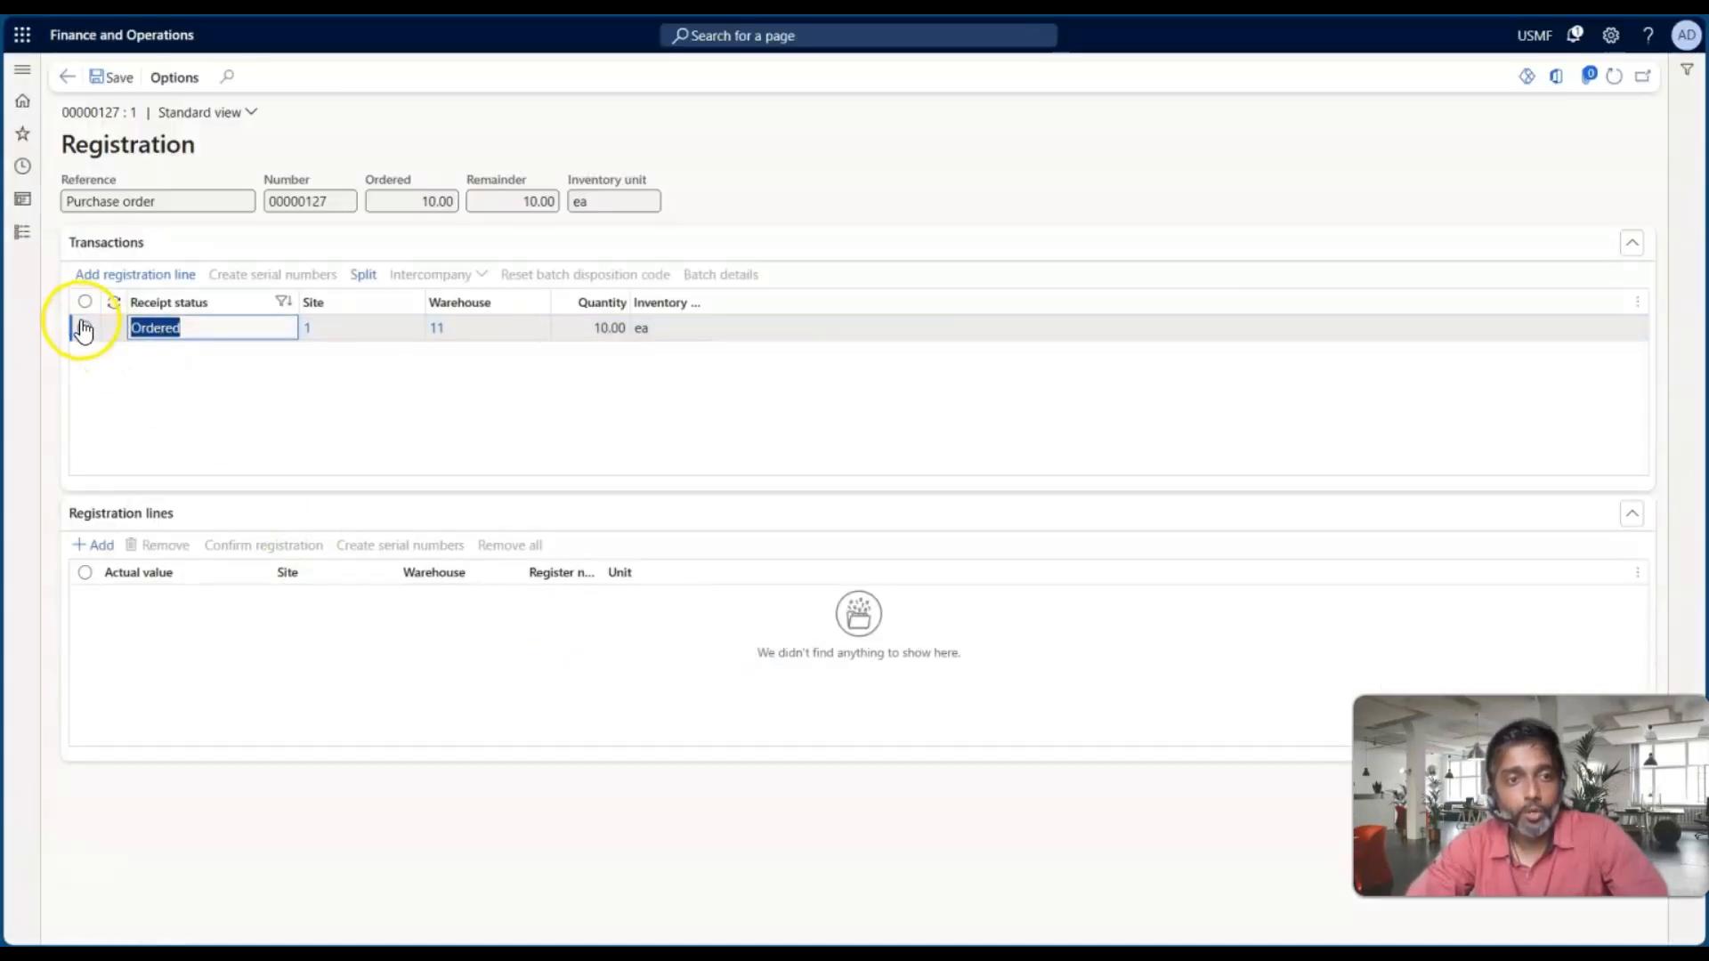
Step: Add a registration line for the ordered Surface Pro transaction, set Register now to 2, and confirm the registration
click(84, 303)
click(140, 276)
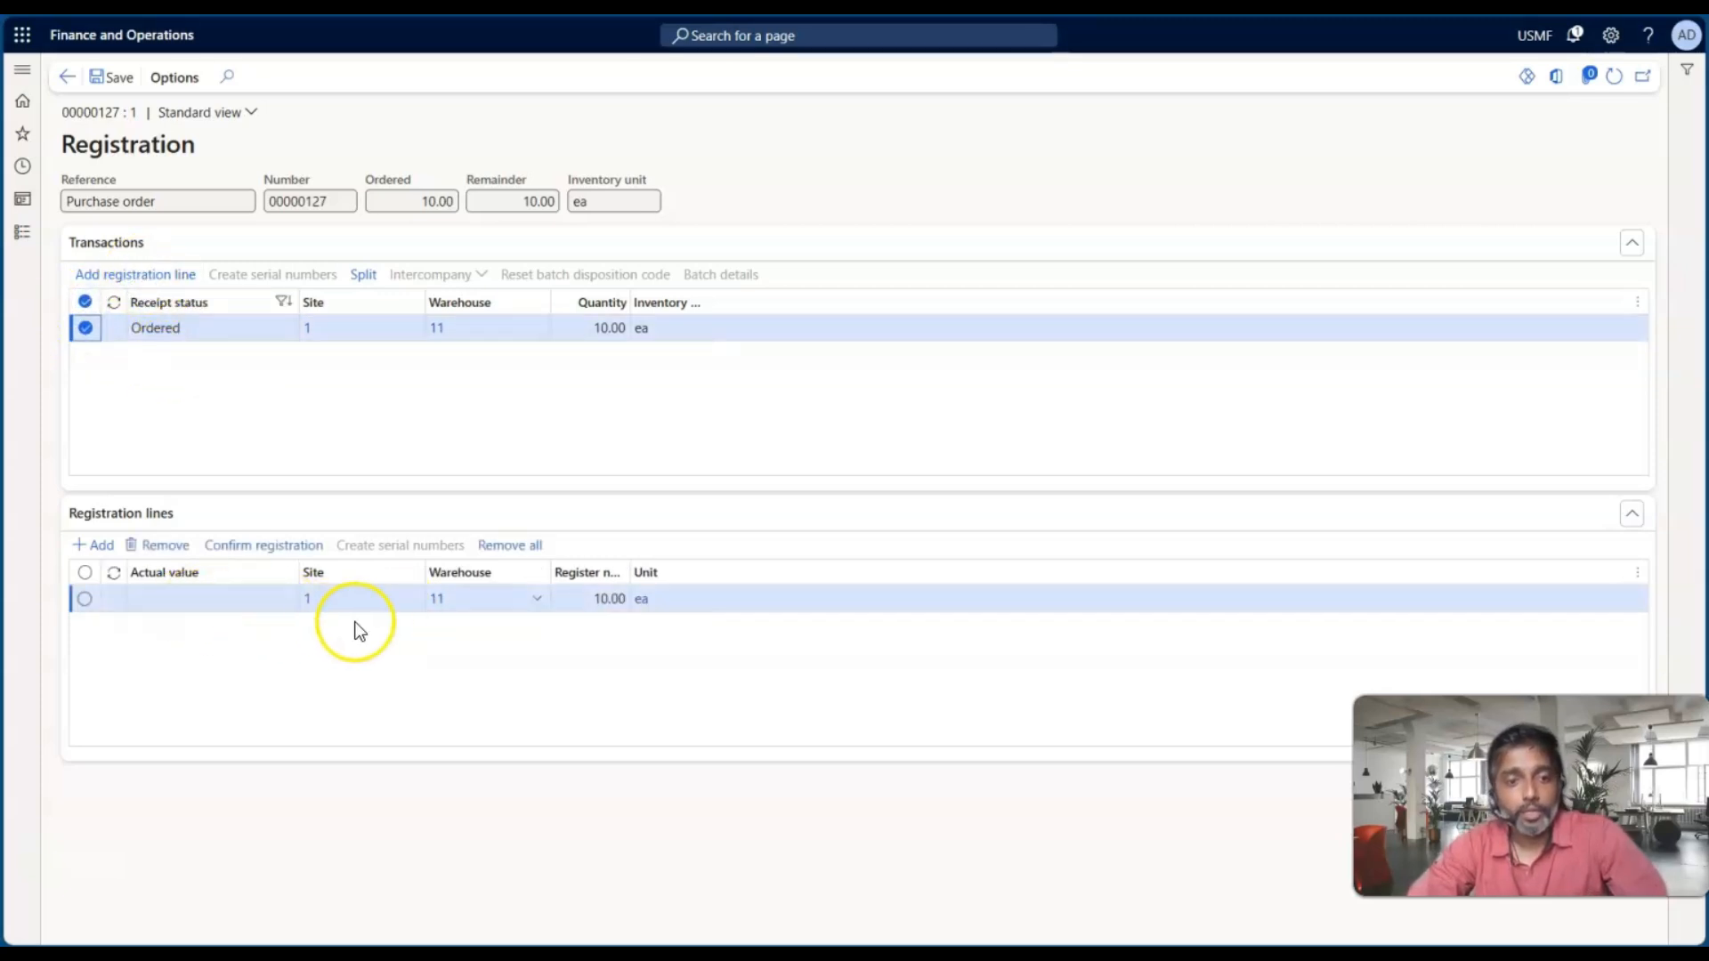
click(167, 336)
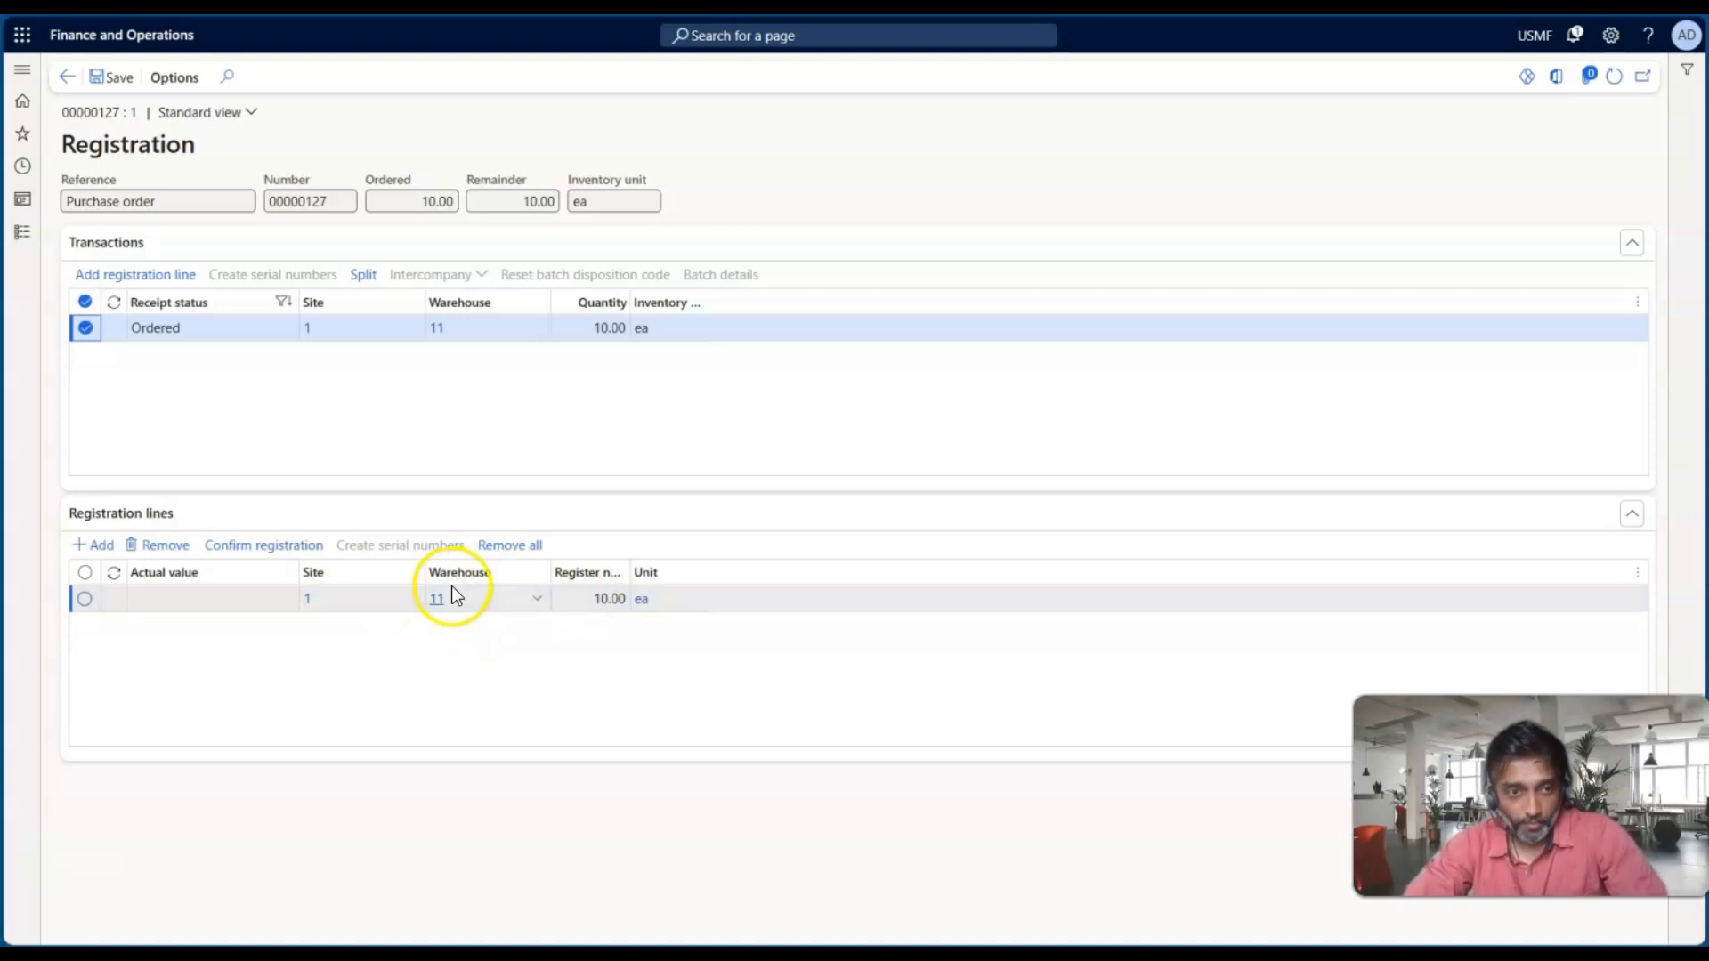
click(599, 604)
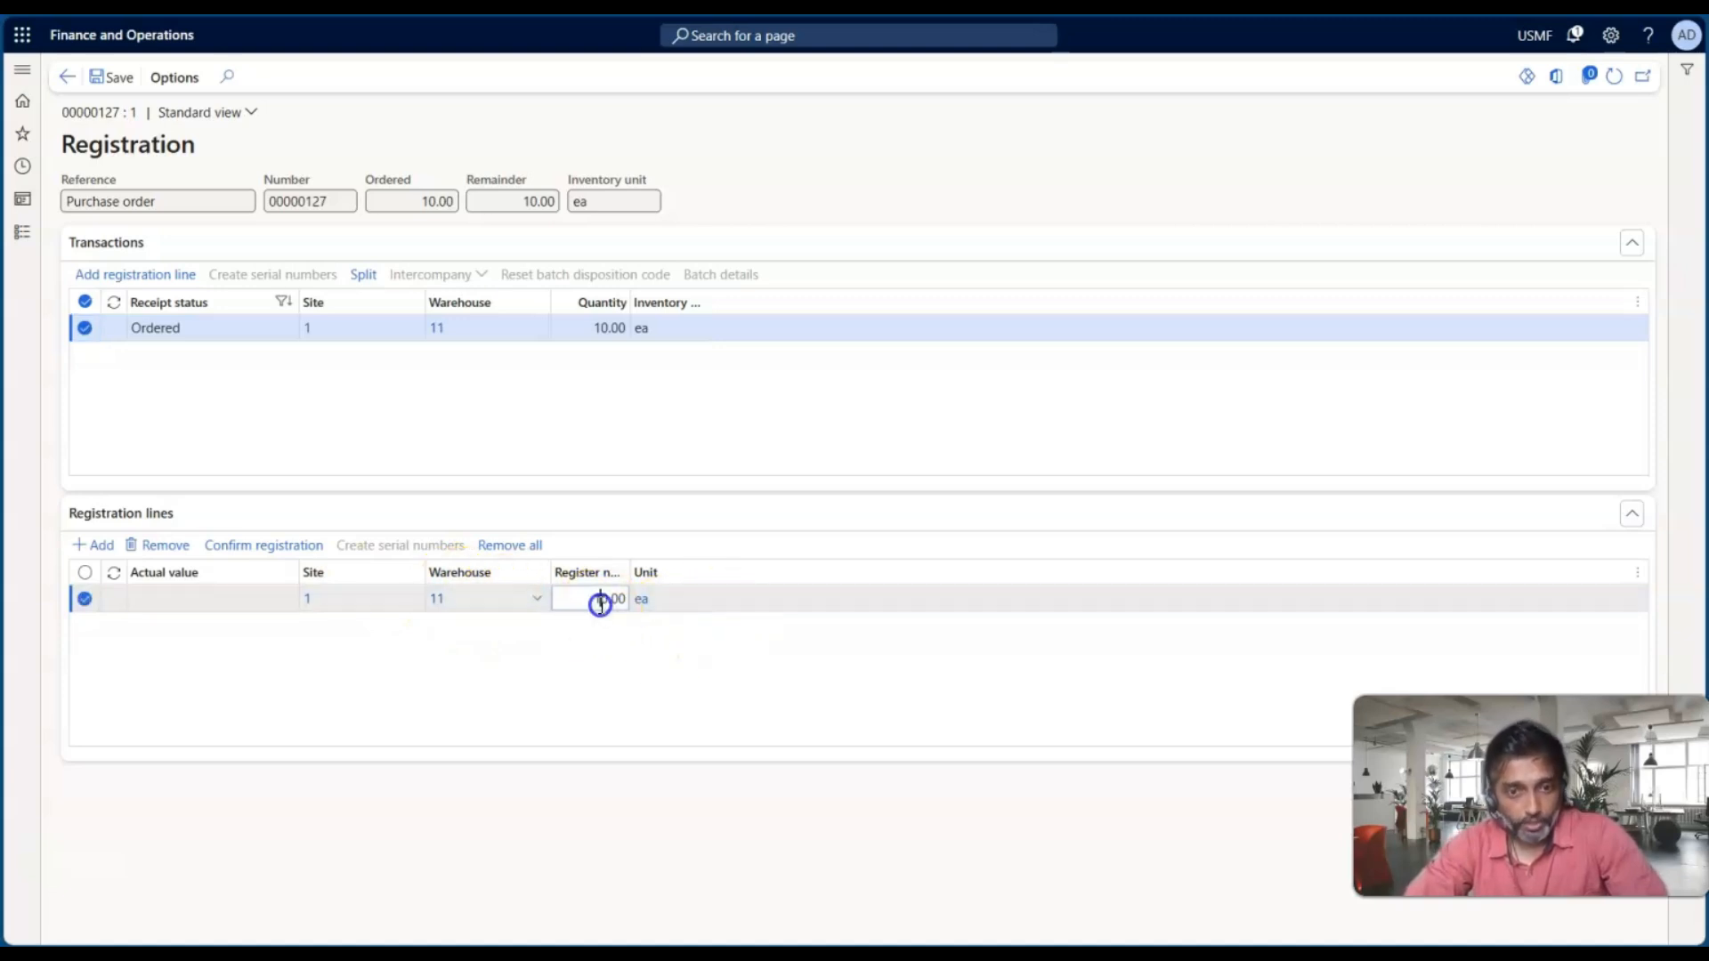
key(Tab)
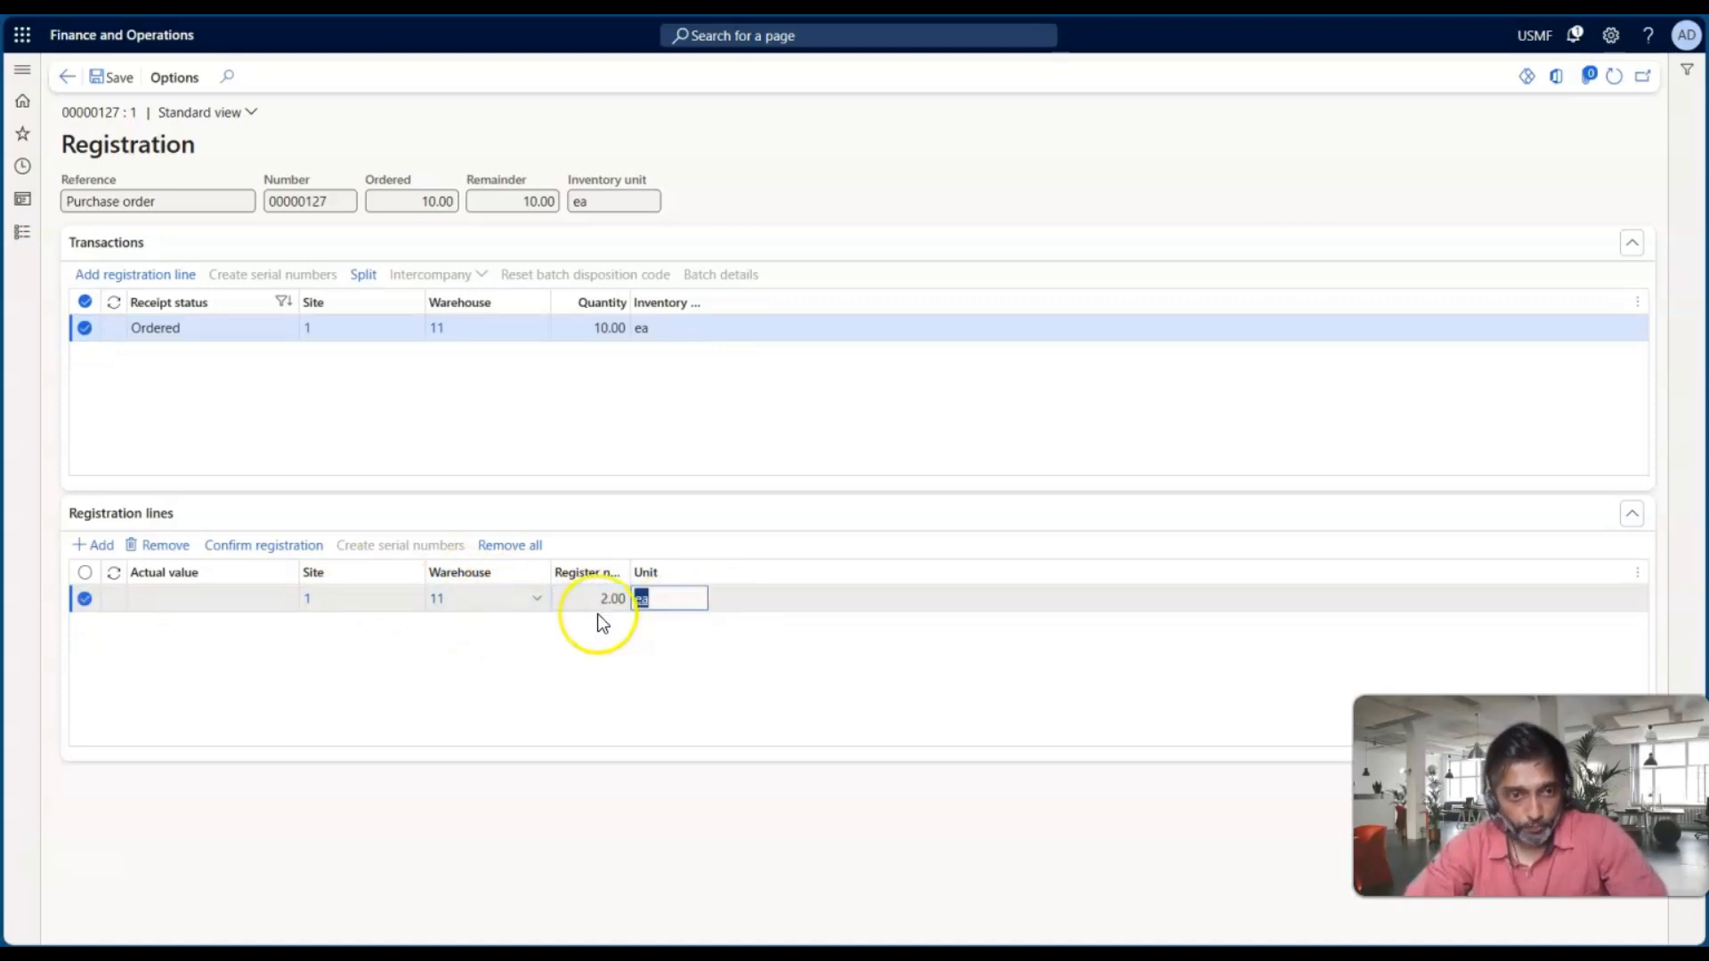
click(267, 547)
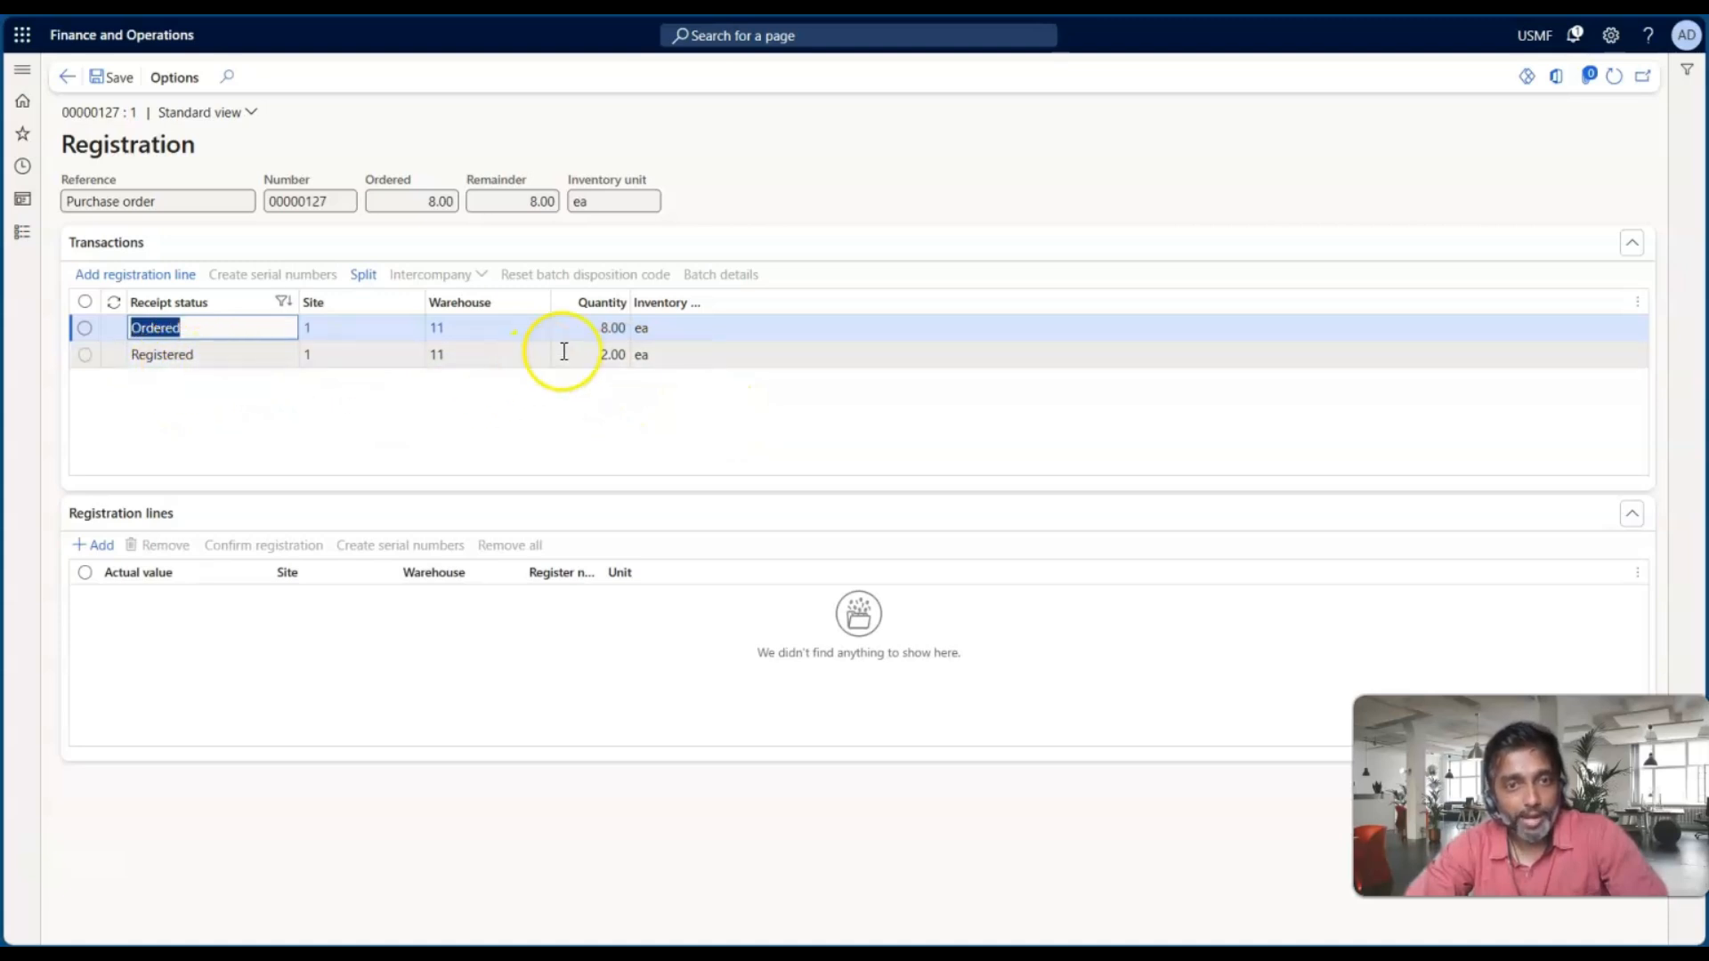
Step: Reverse the registered transaction by adding a registration line of -2 and confirming it, with the Register now column widened
click(214, 366)
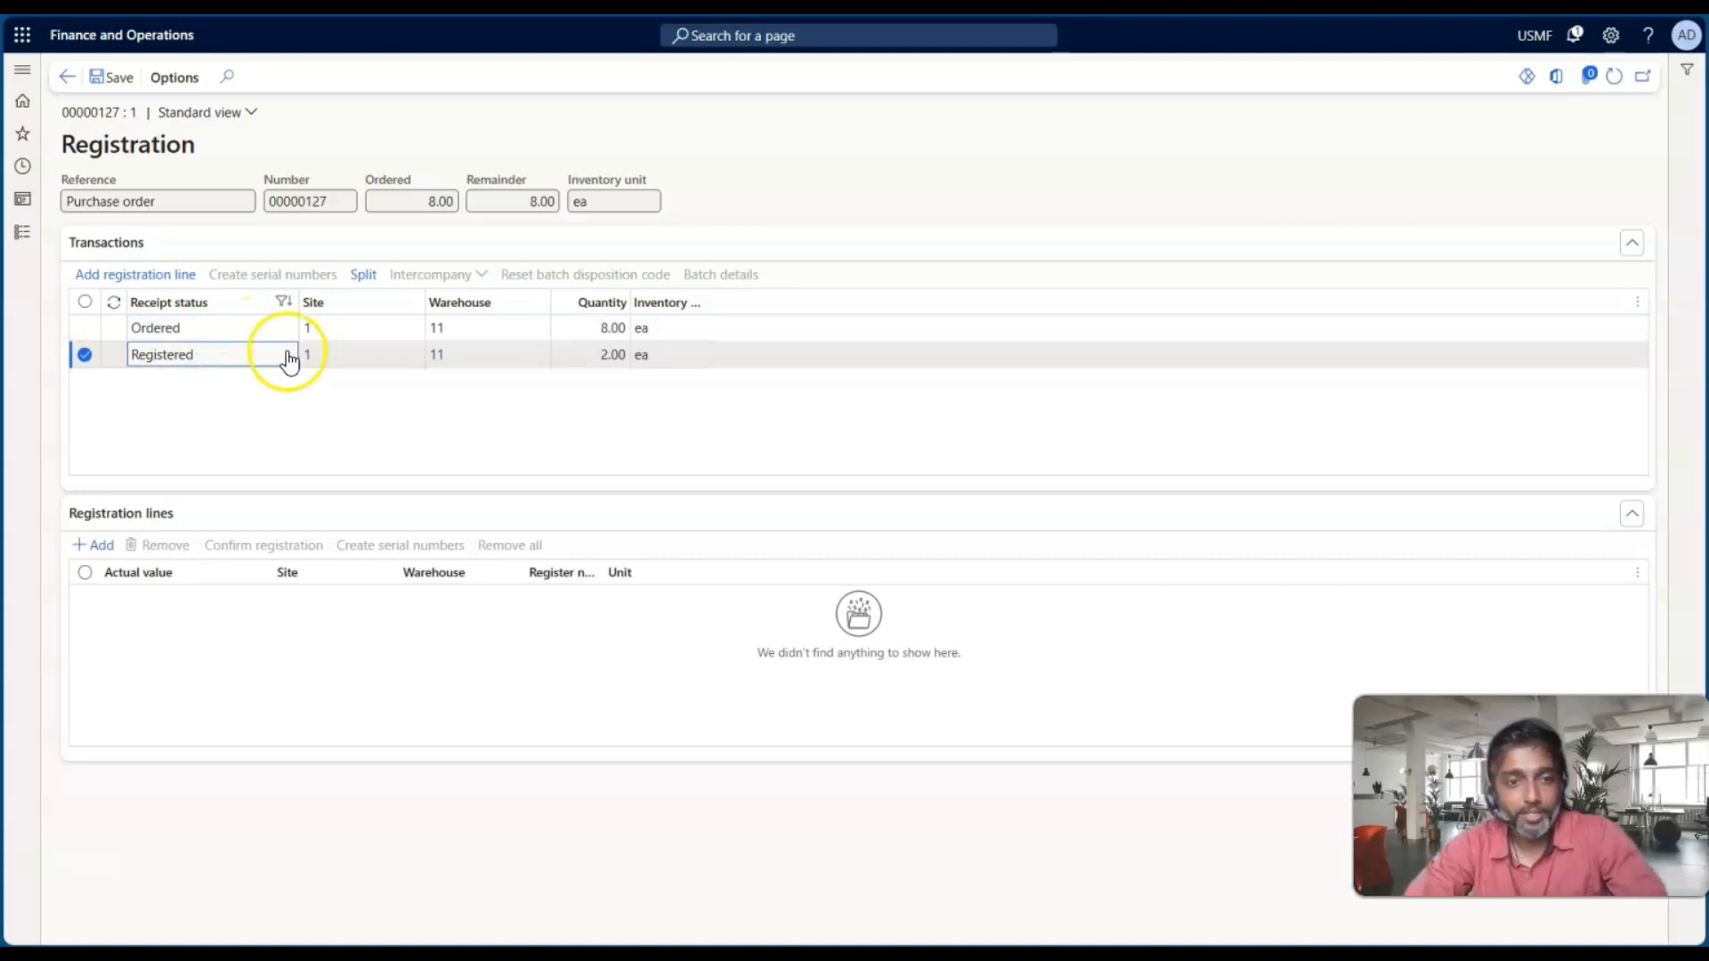
click(175, 281)
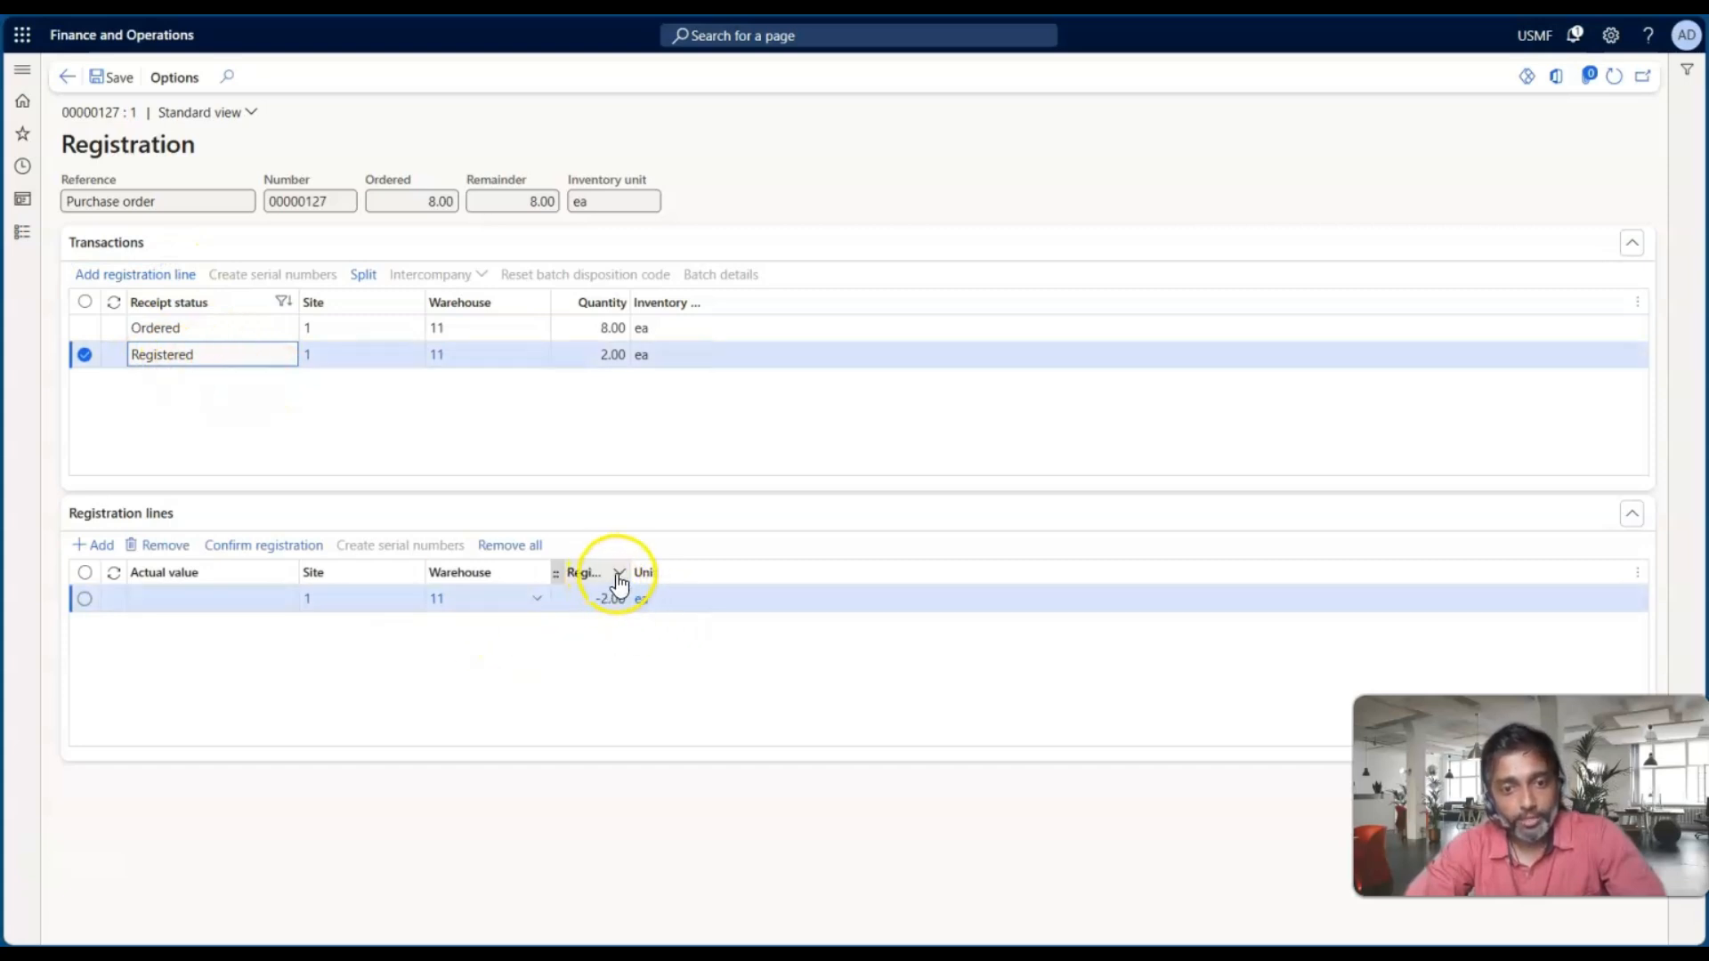
drag(629, 570, 745, 569)
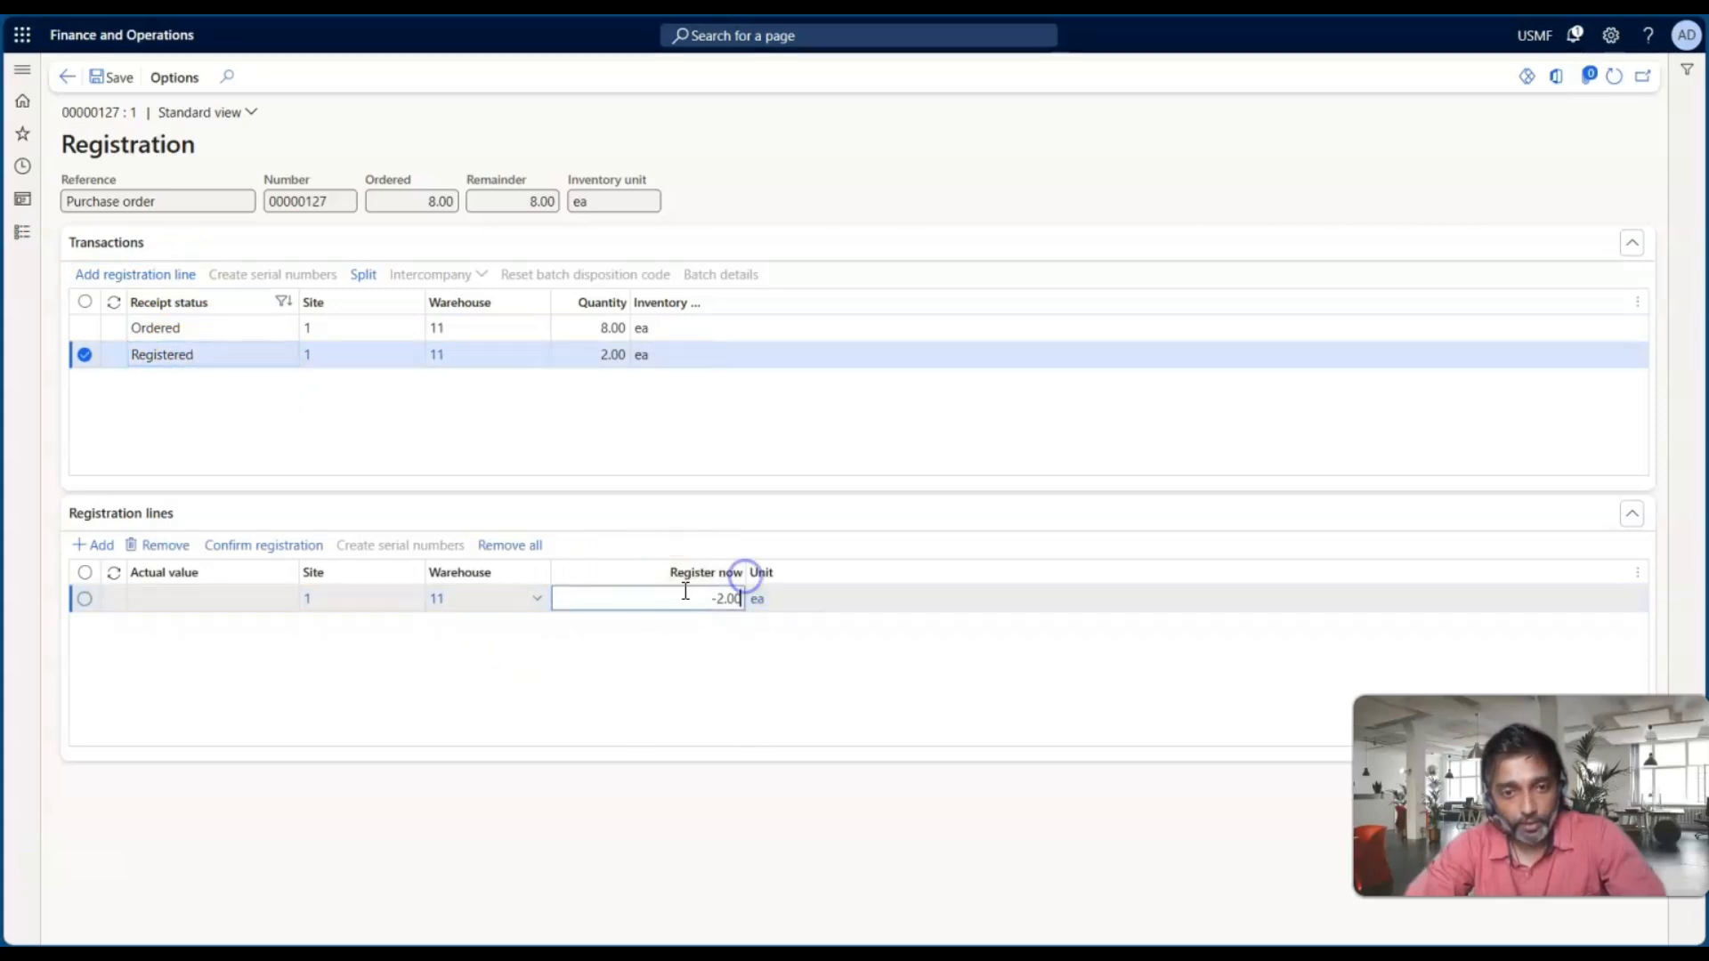
click(716, 600)
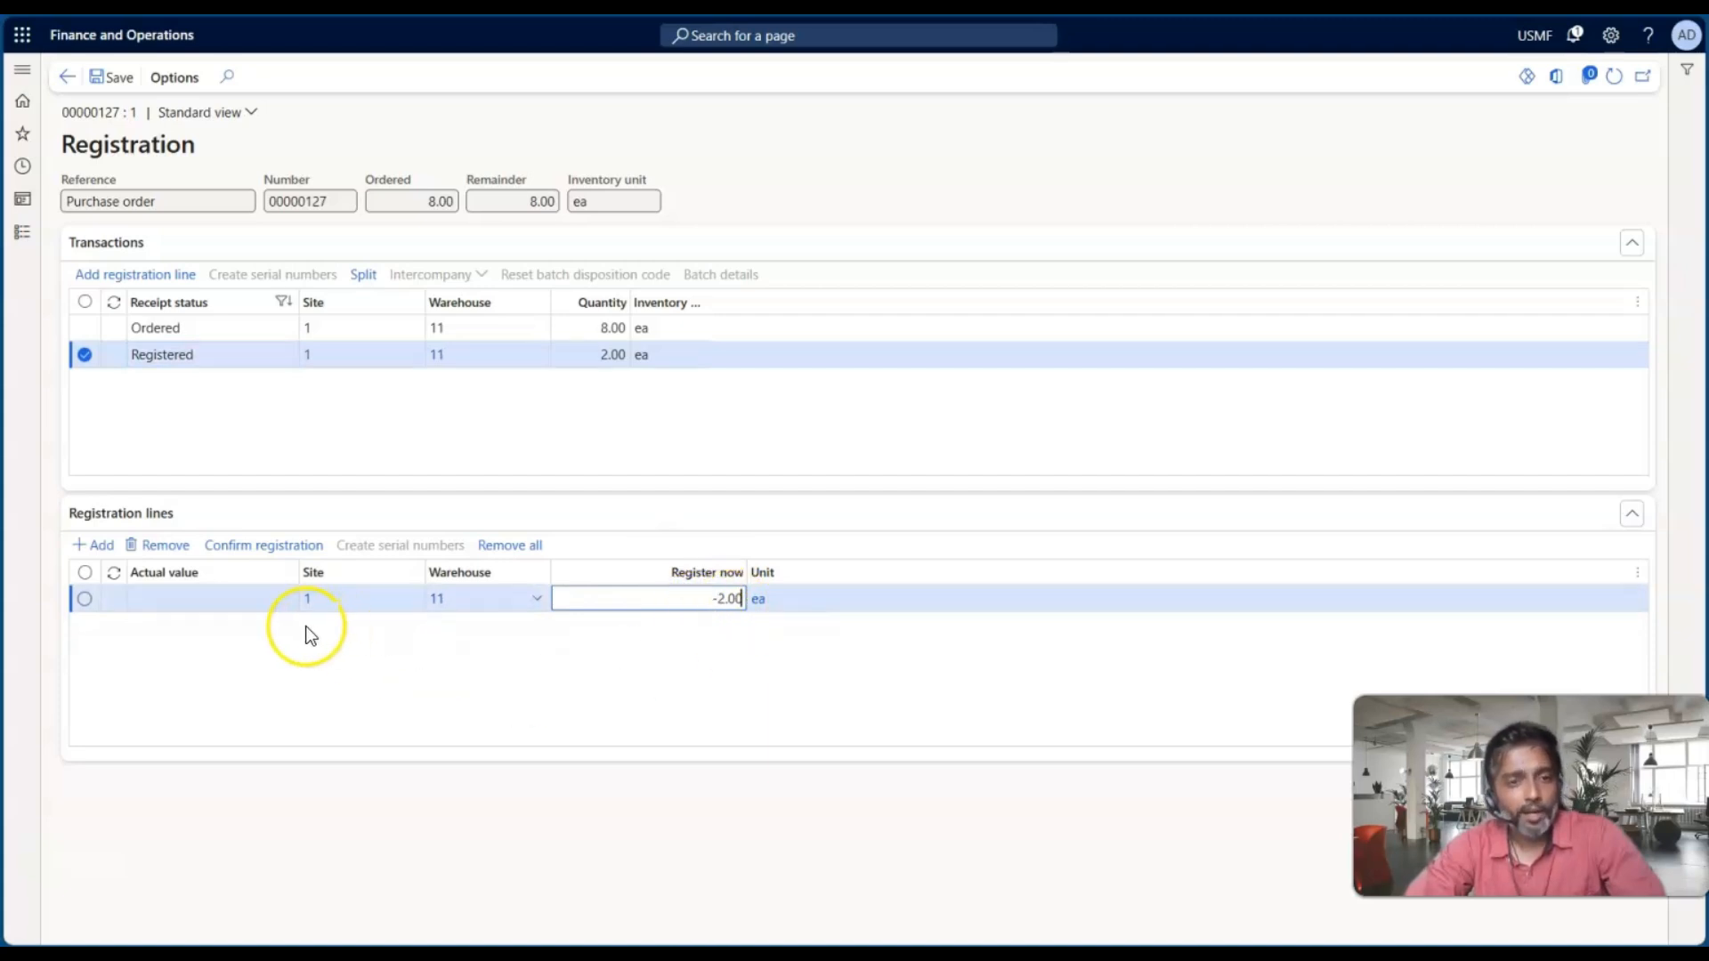
click(264, 545)
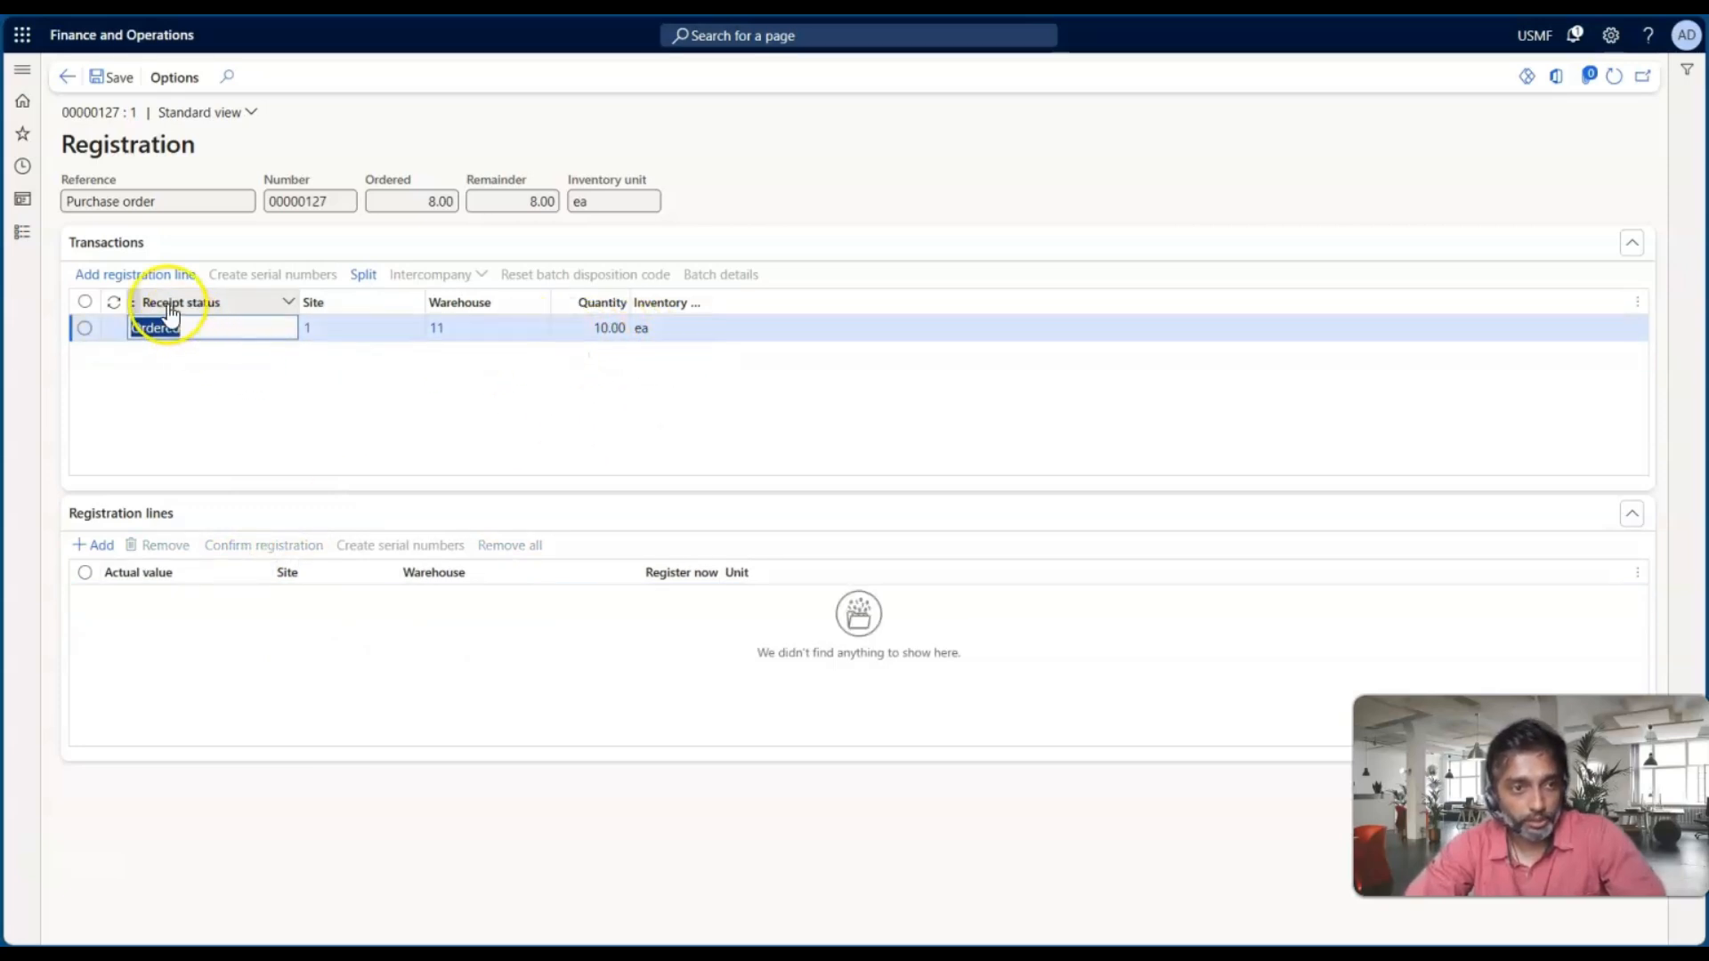
Step: Add a registration line with Register now set to 5, confirm the registration, and return to the product receipt posting form
click(147, 275)
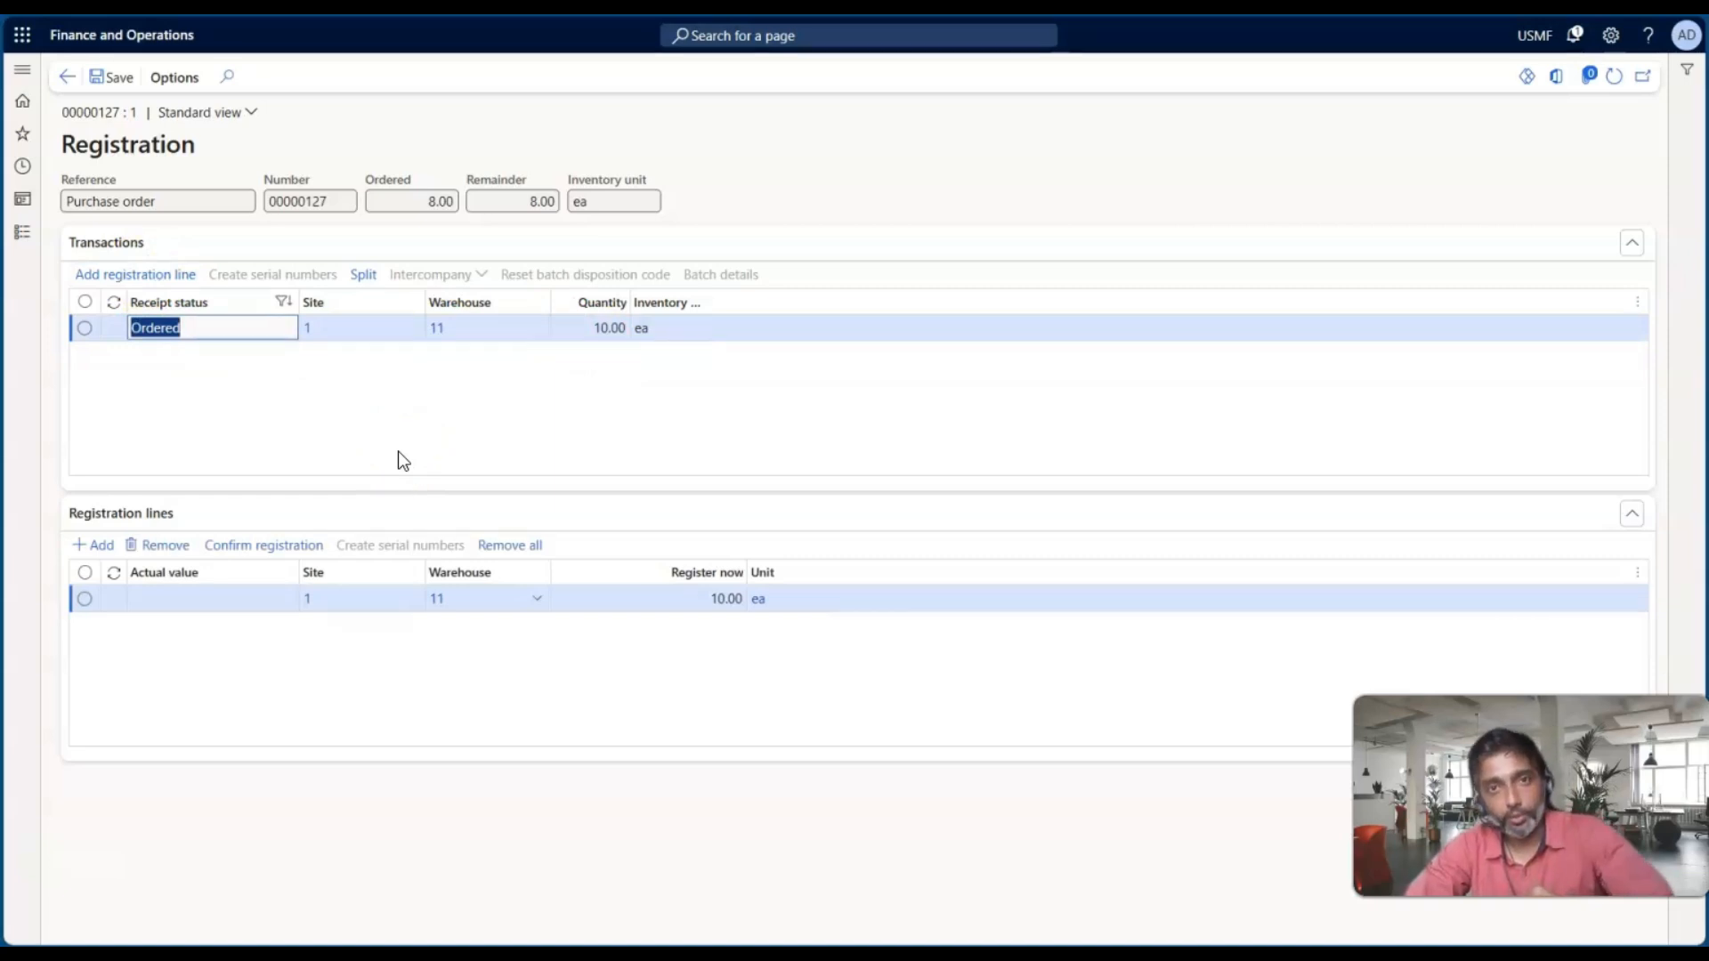
click(716, 598)
text(5)
key(Tab)
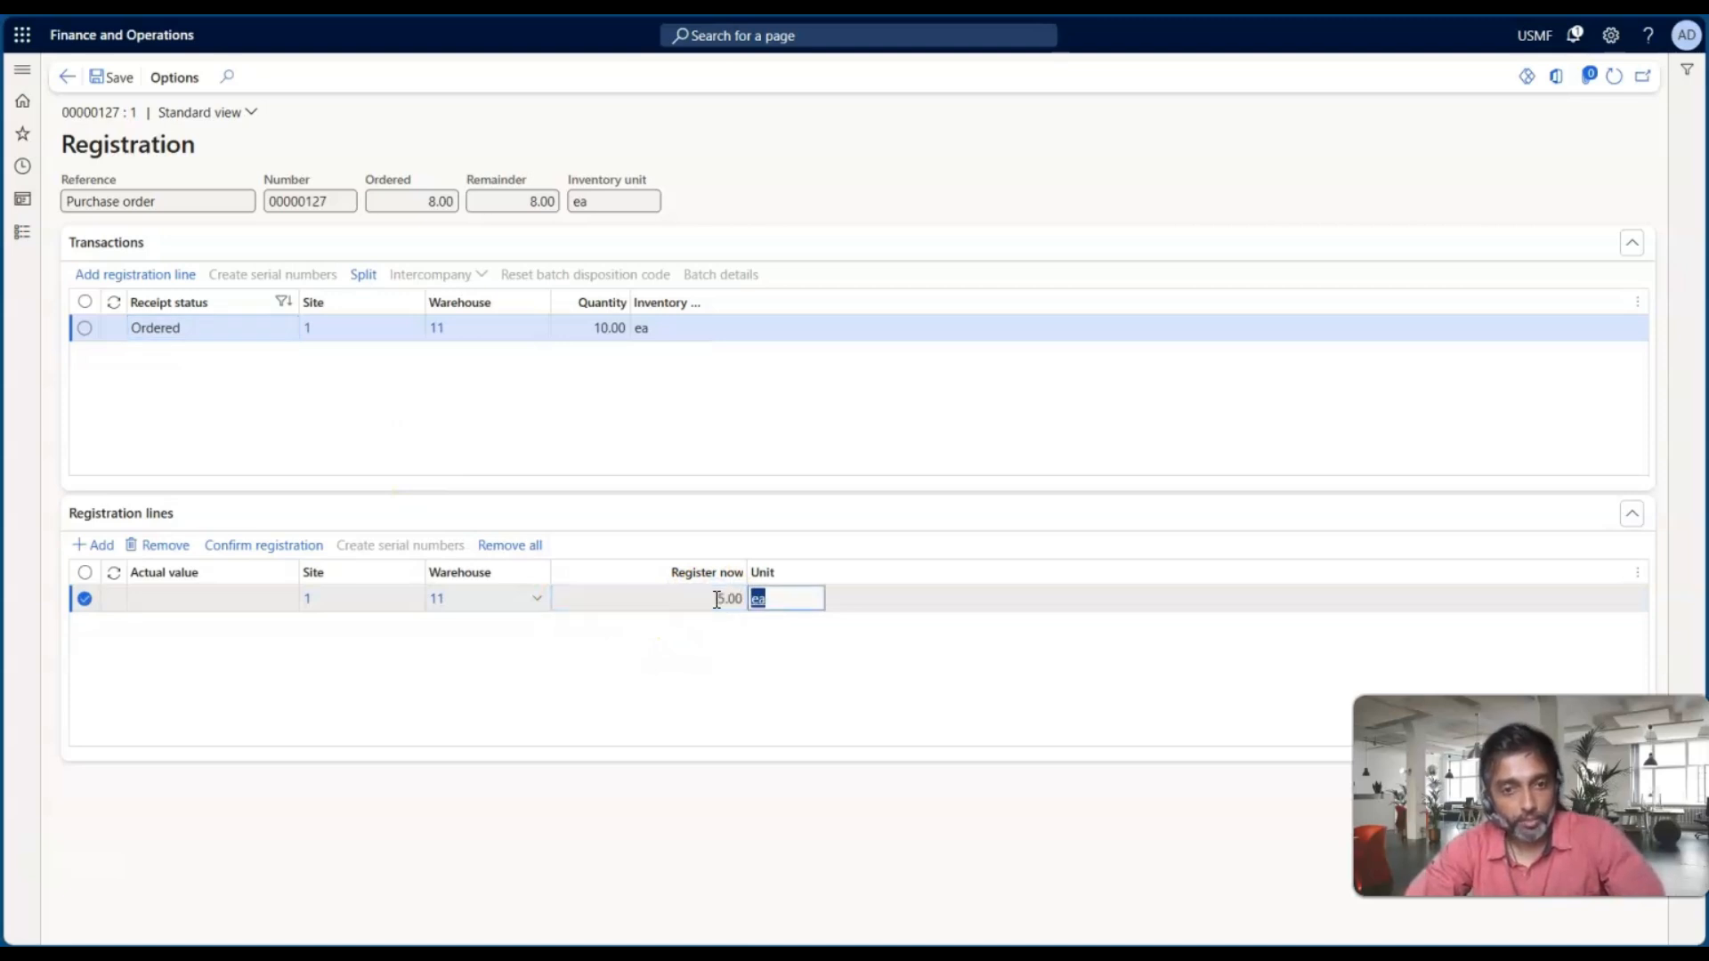
click(264, 548)
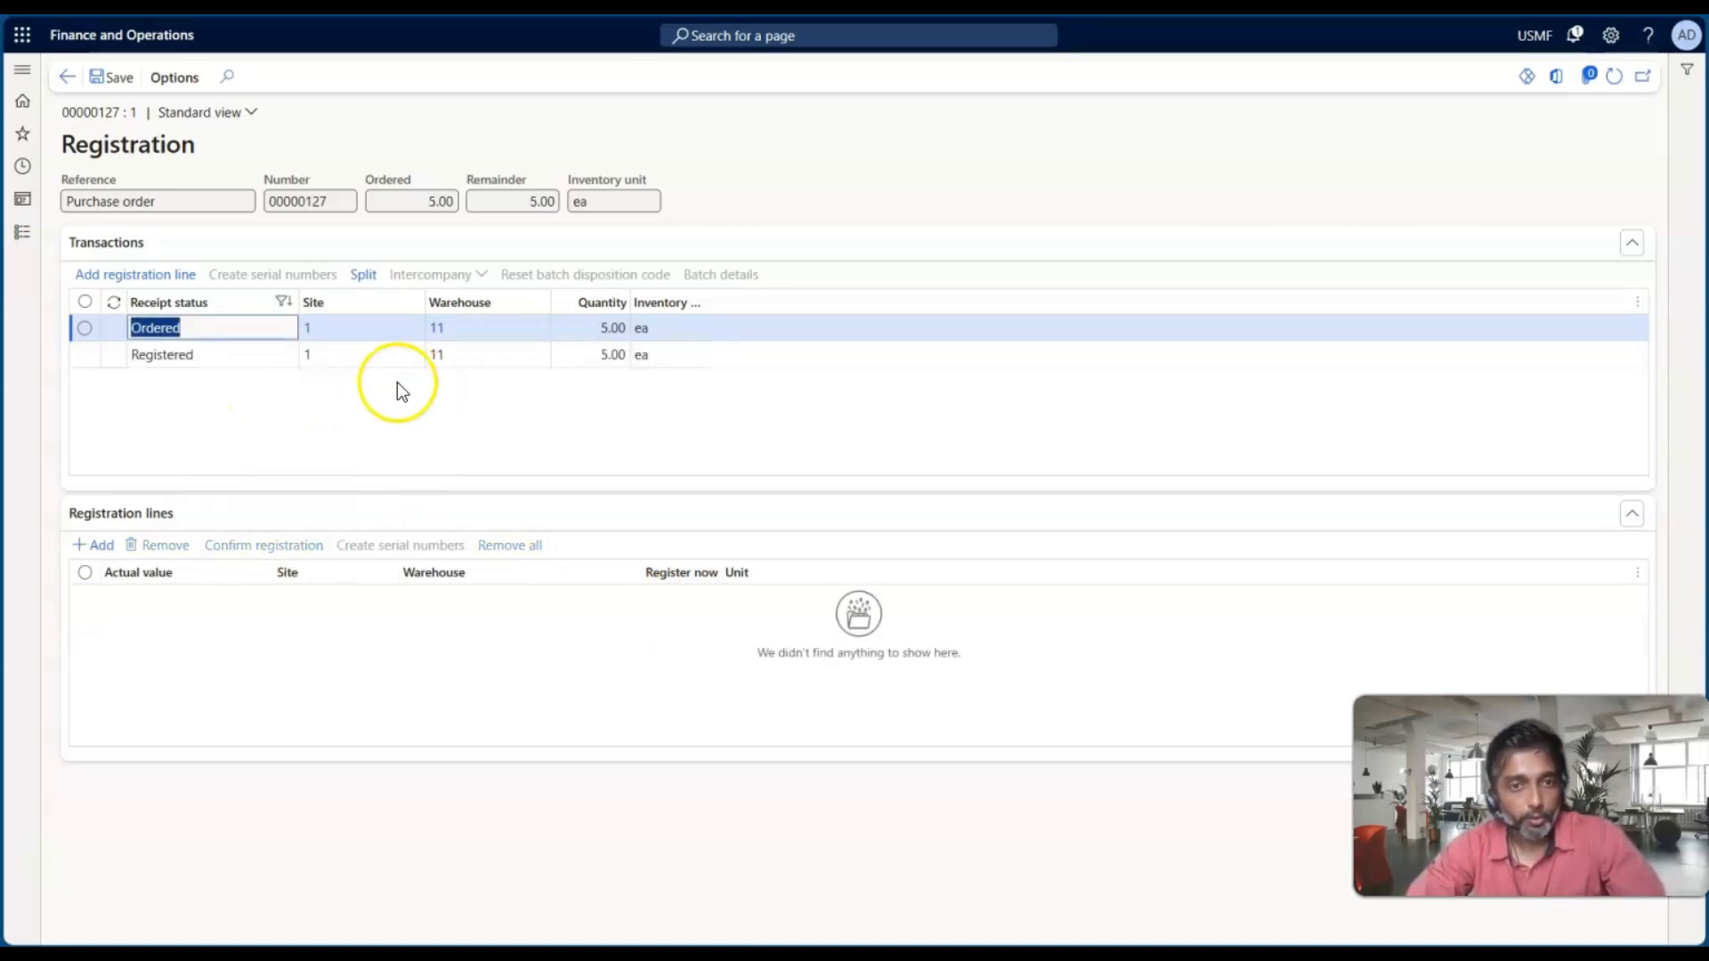
click(84, 86)
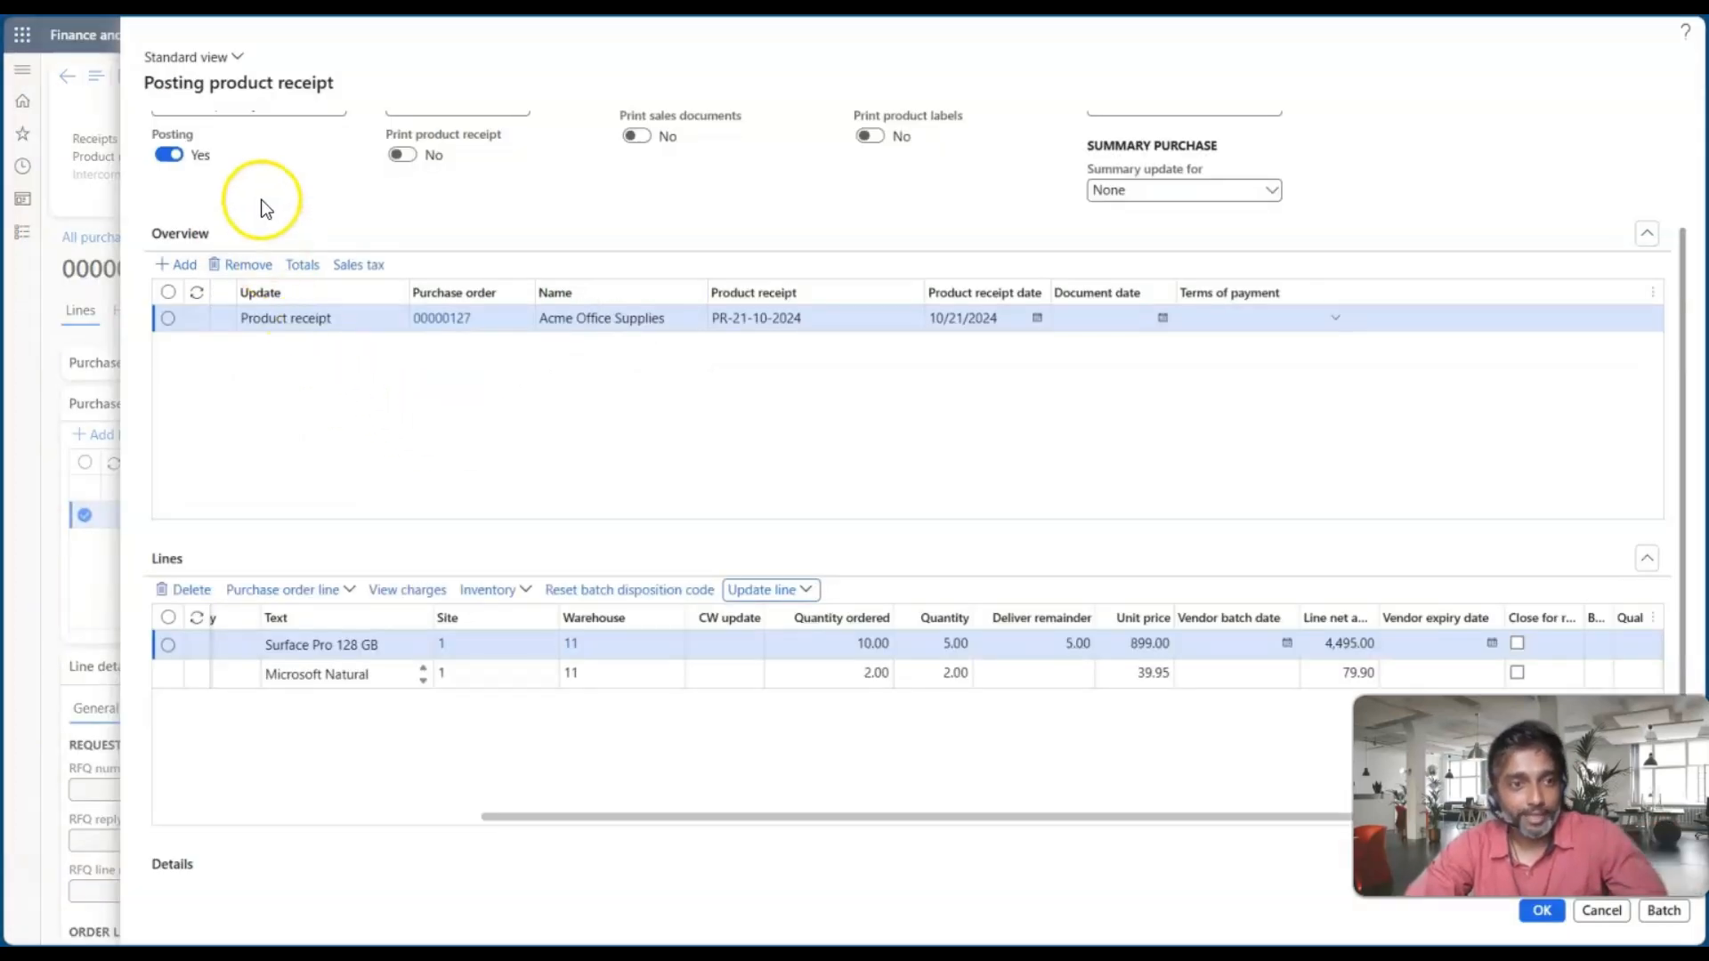
Step: Set the posting quantity to Registered quantity and check the Surface Pro 128 GB line's quantities
click(336, 236)
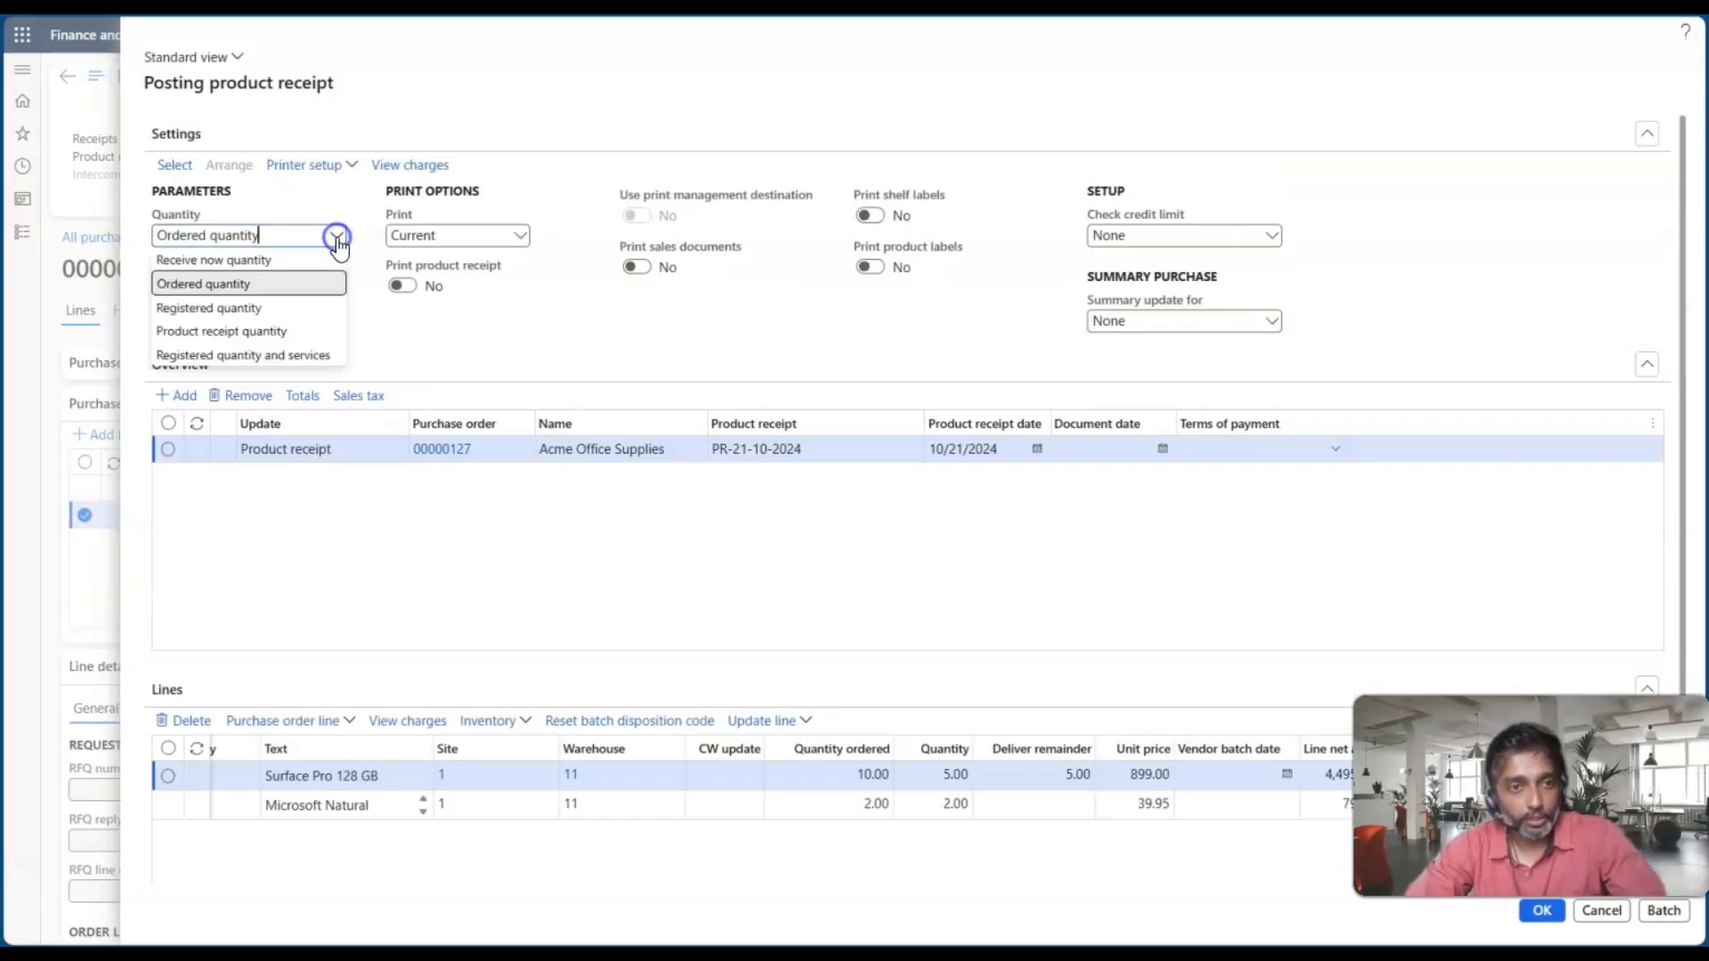
click(252, 310)
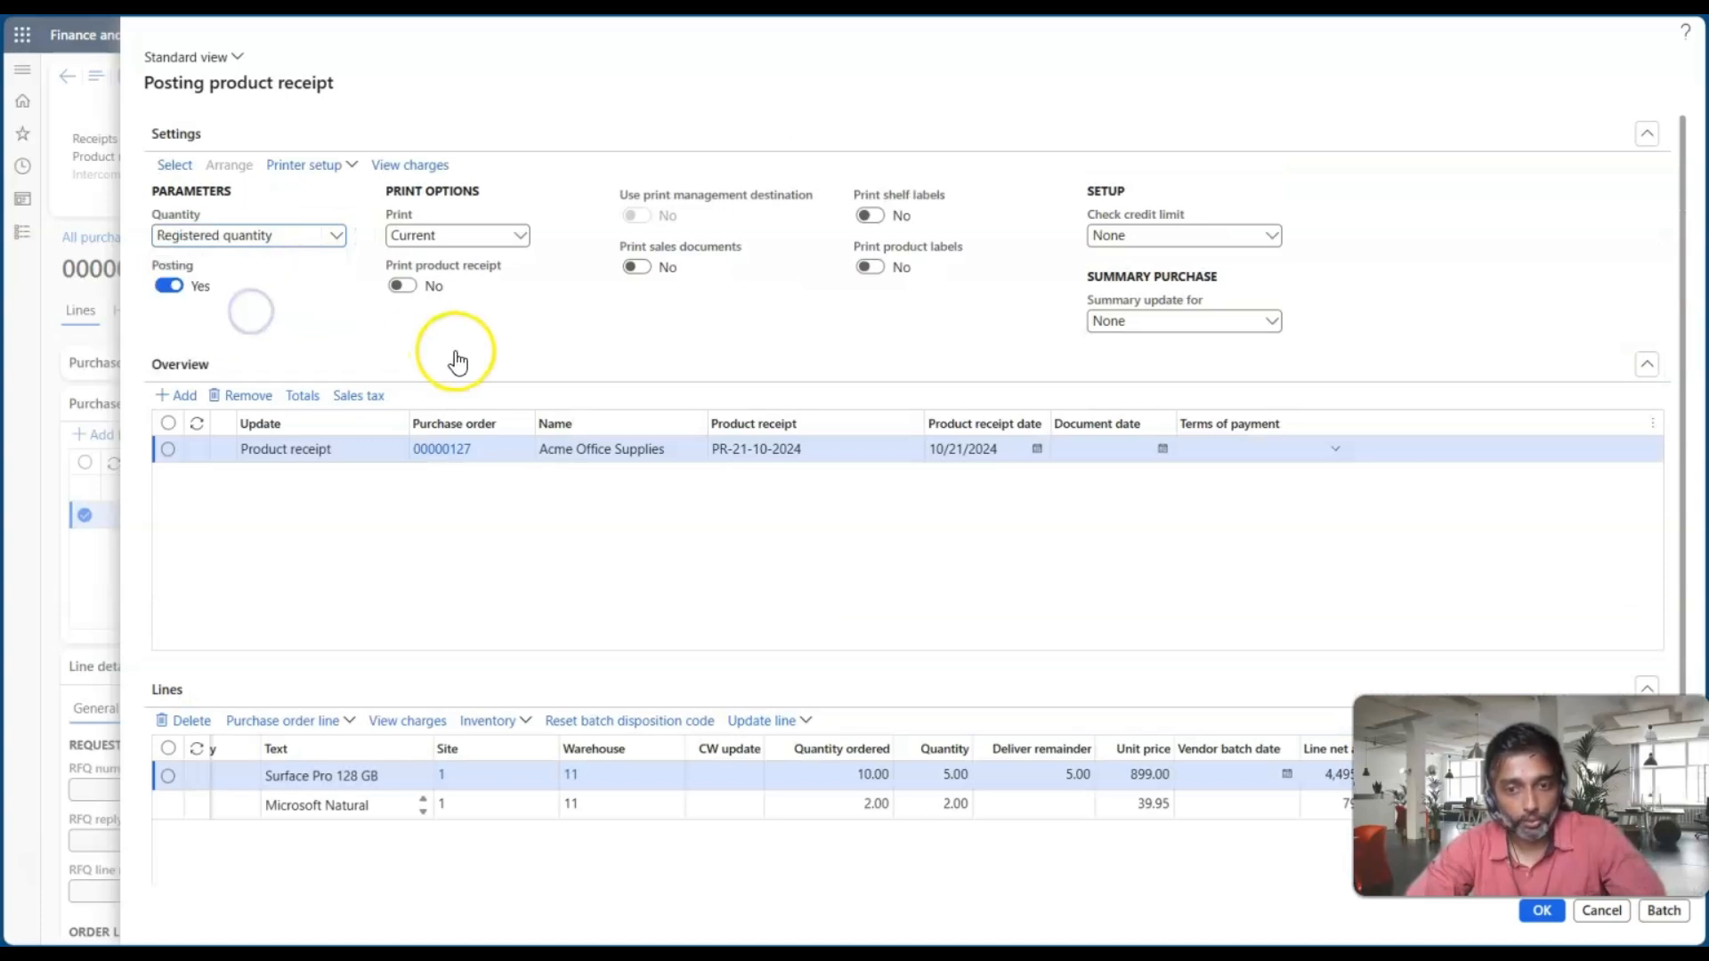
scroll(450, 356, down, 2)
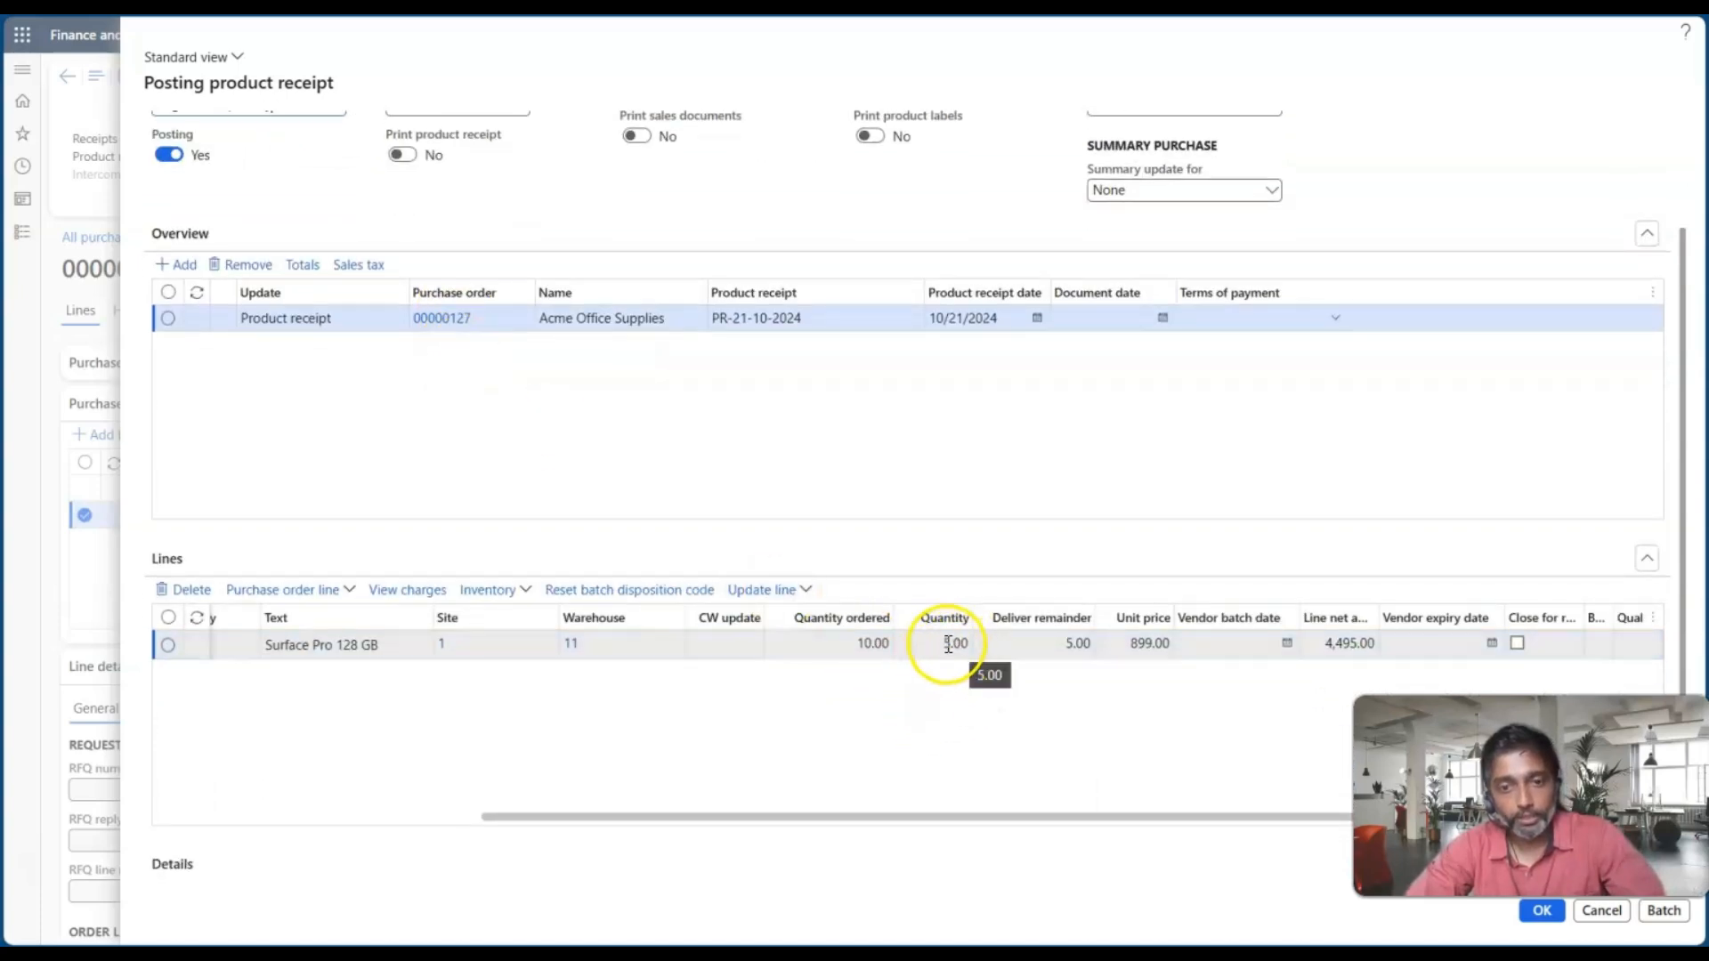
click(948, 657)
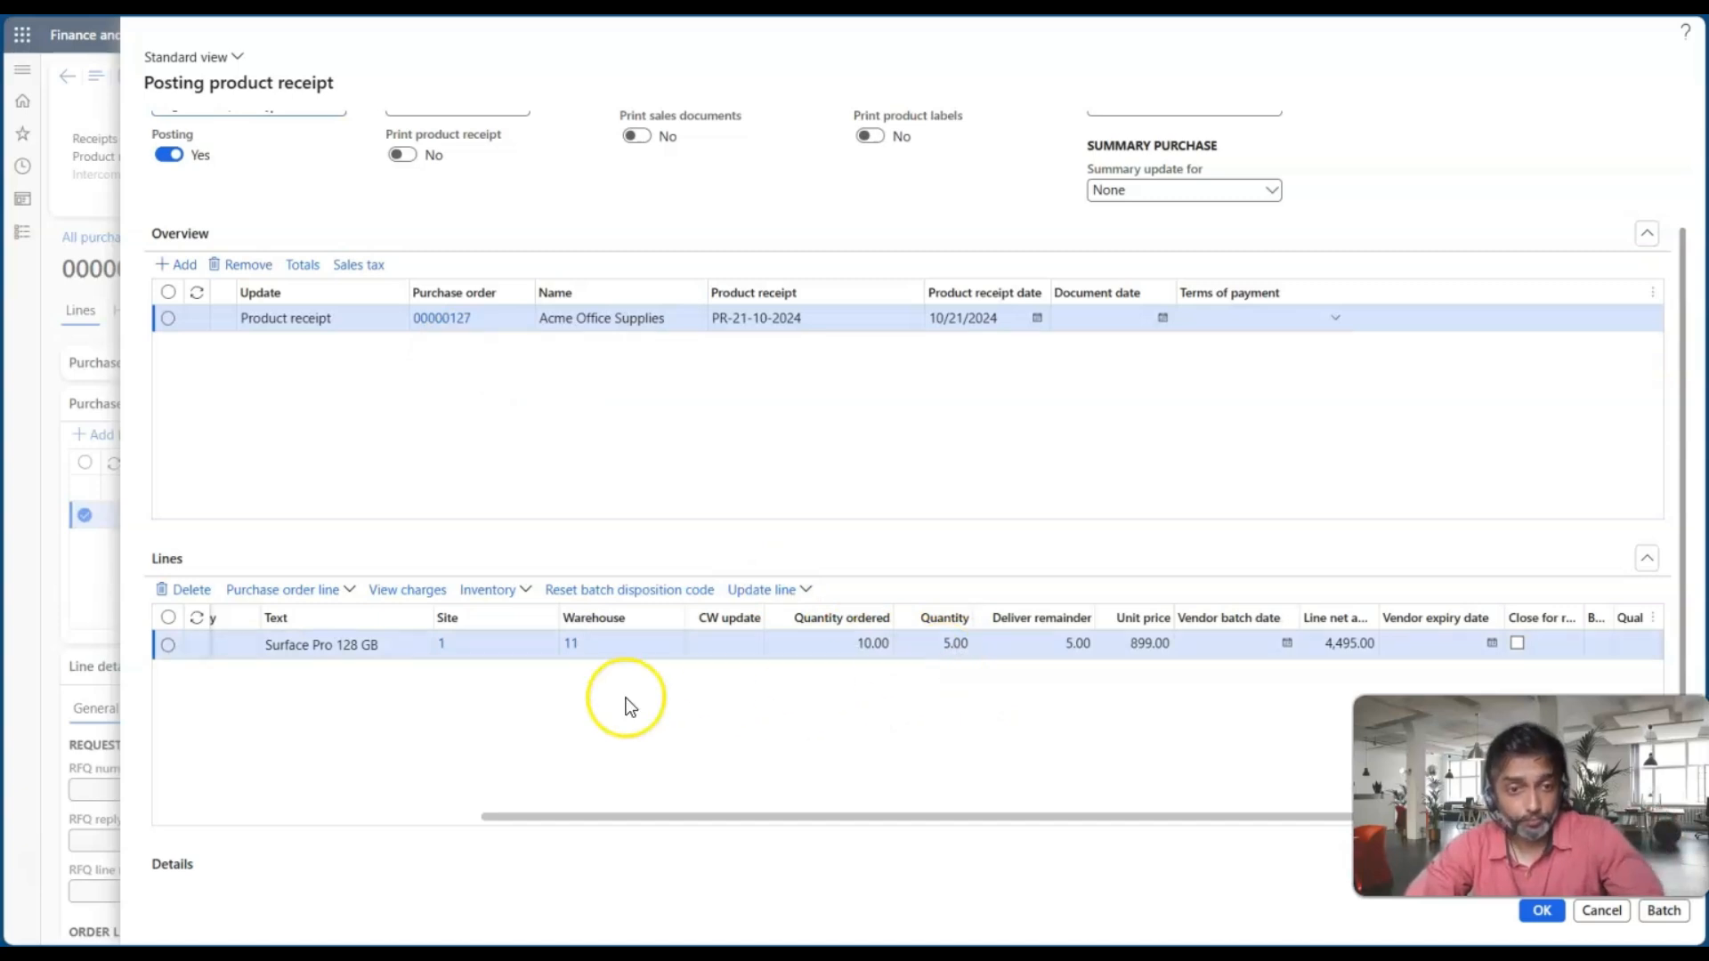
Step: Review the Quantity options, keep Registered quantity selected, and post the product receipt
scroll(625, 702, up, 2)
click(337, 236)
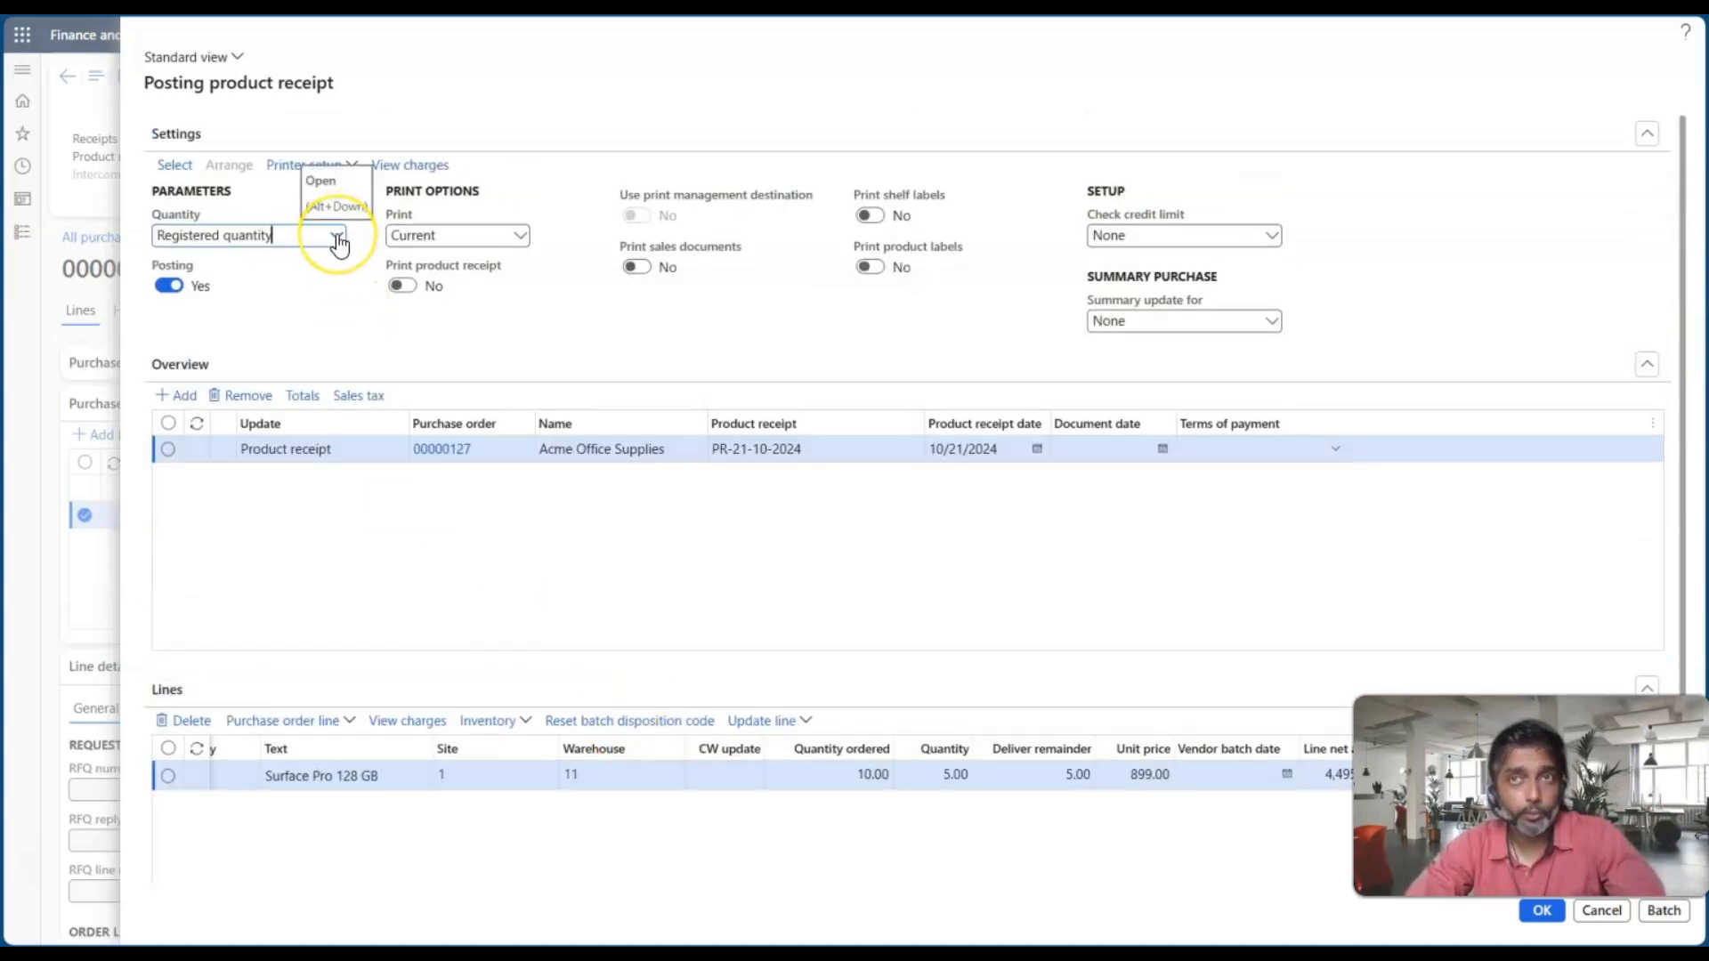
click(337, 236)
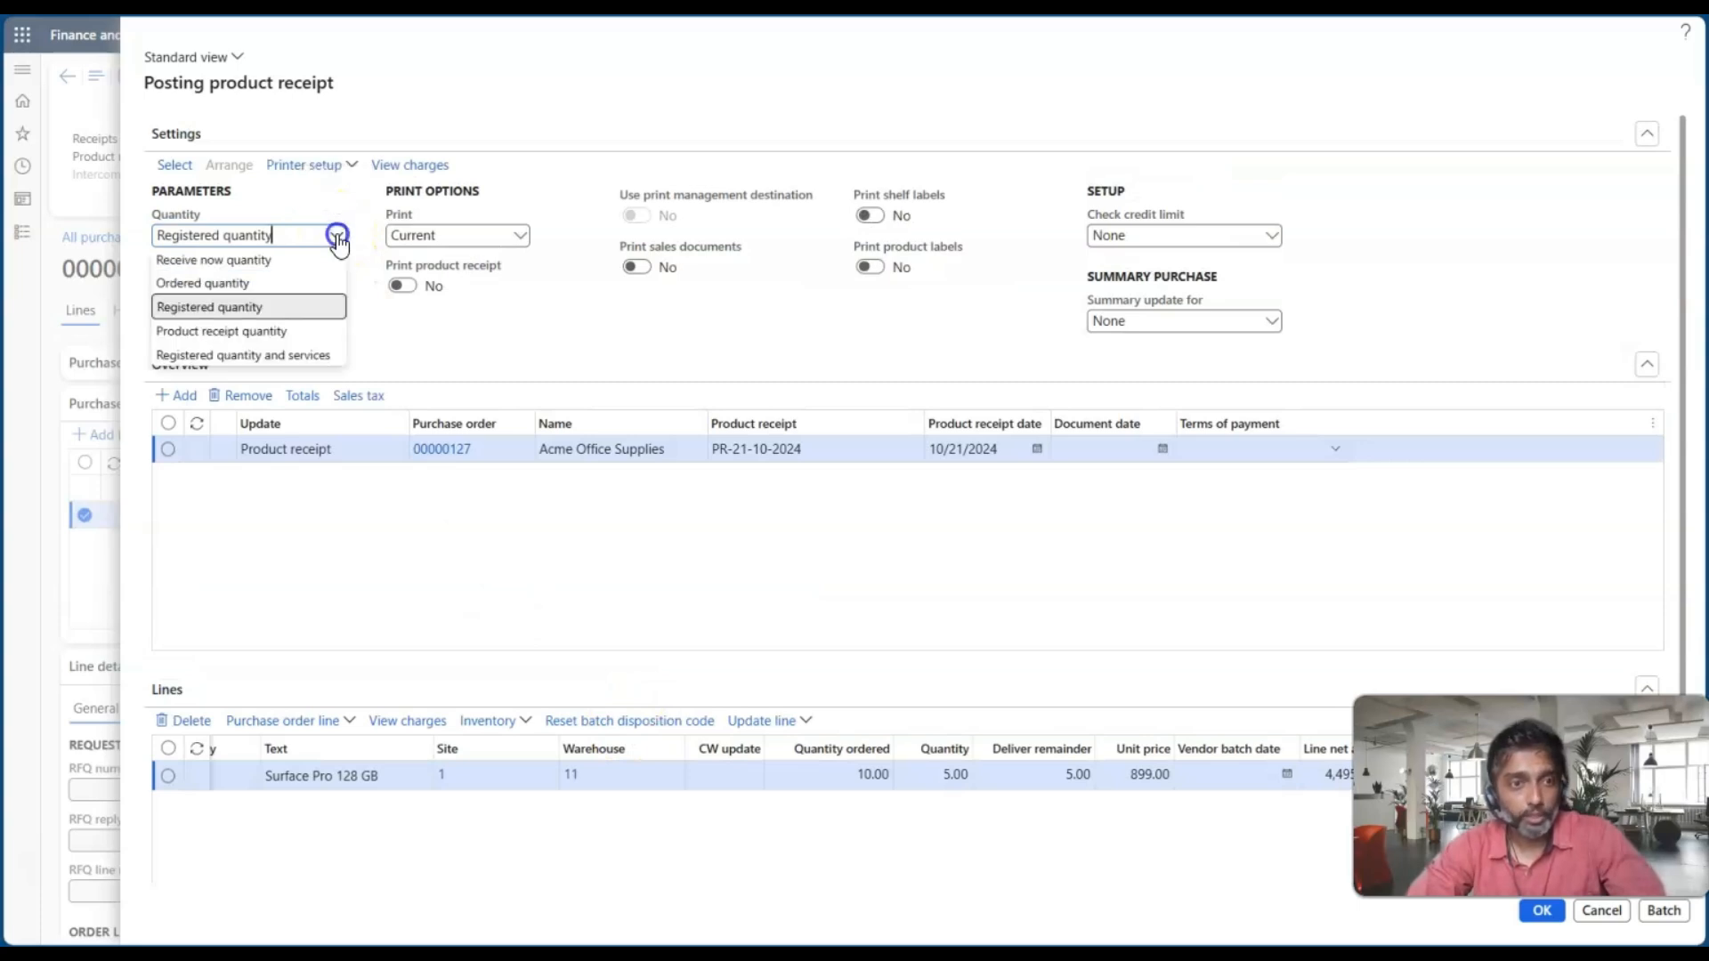
click(212, 260)
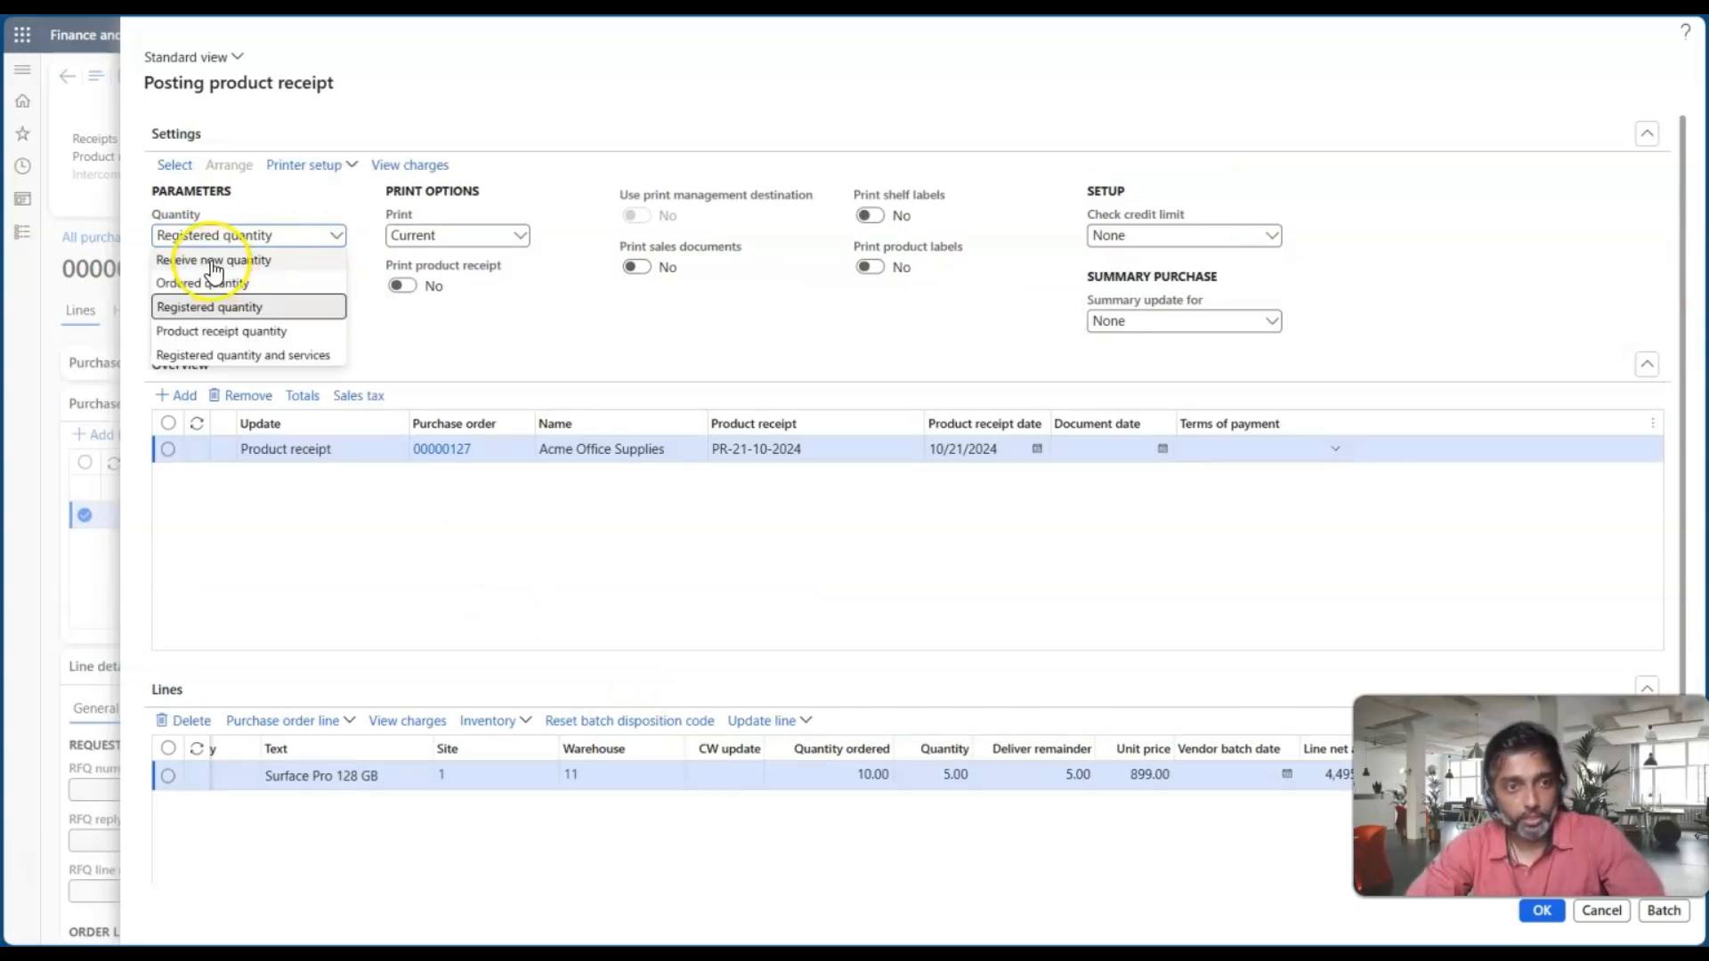
click(233, 361)
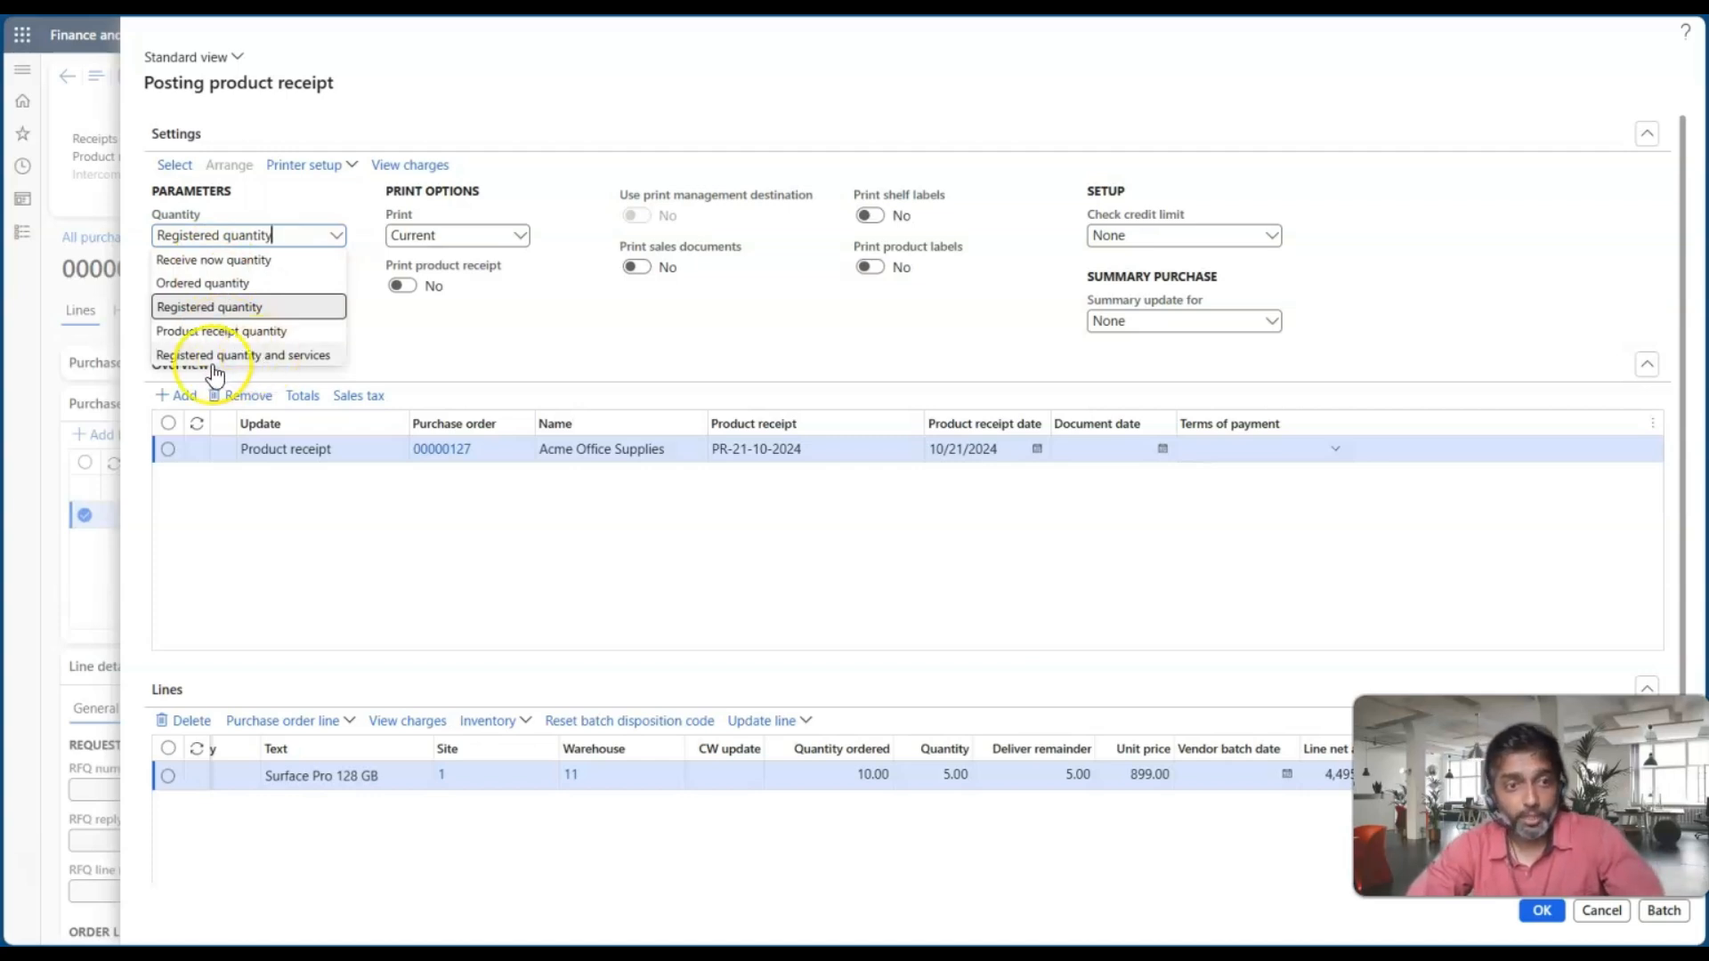
click(259, 358)
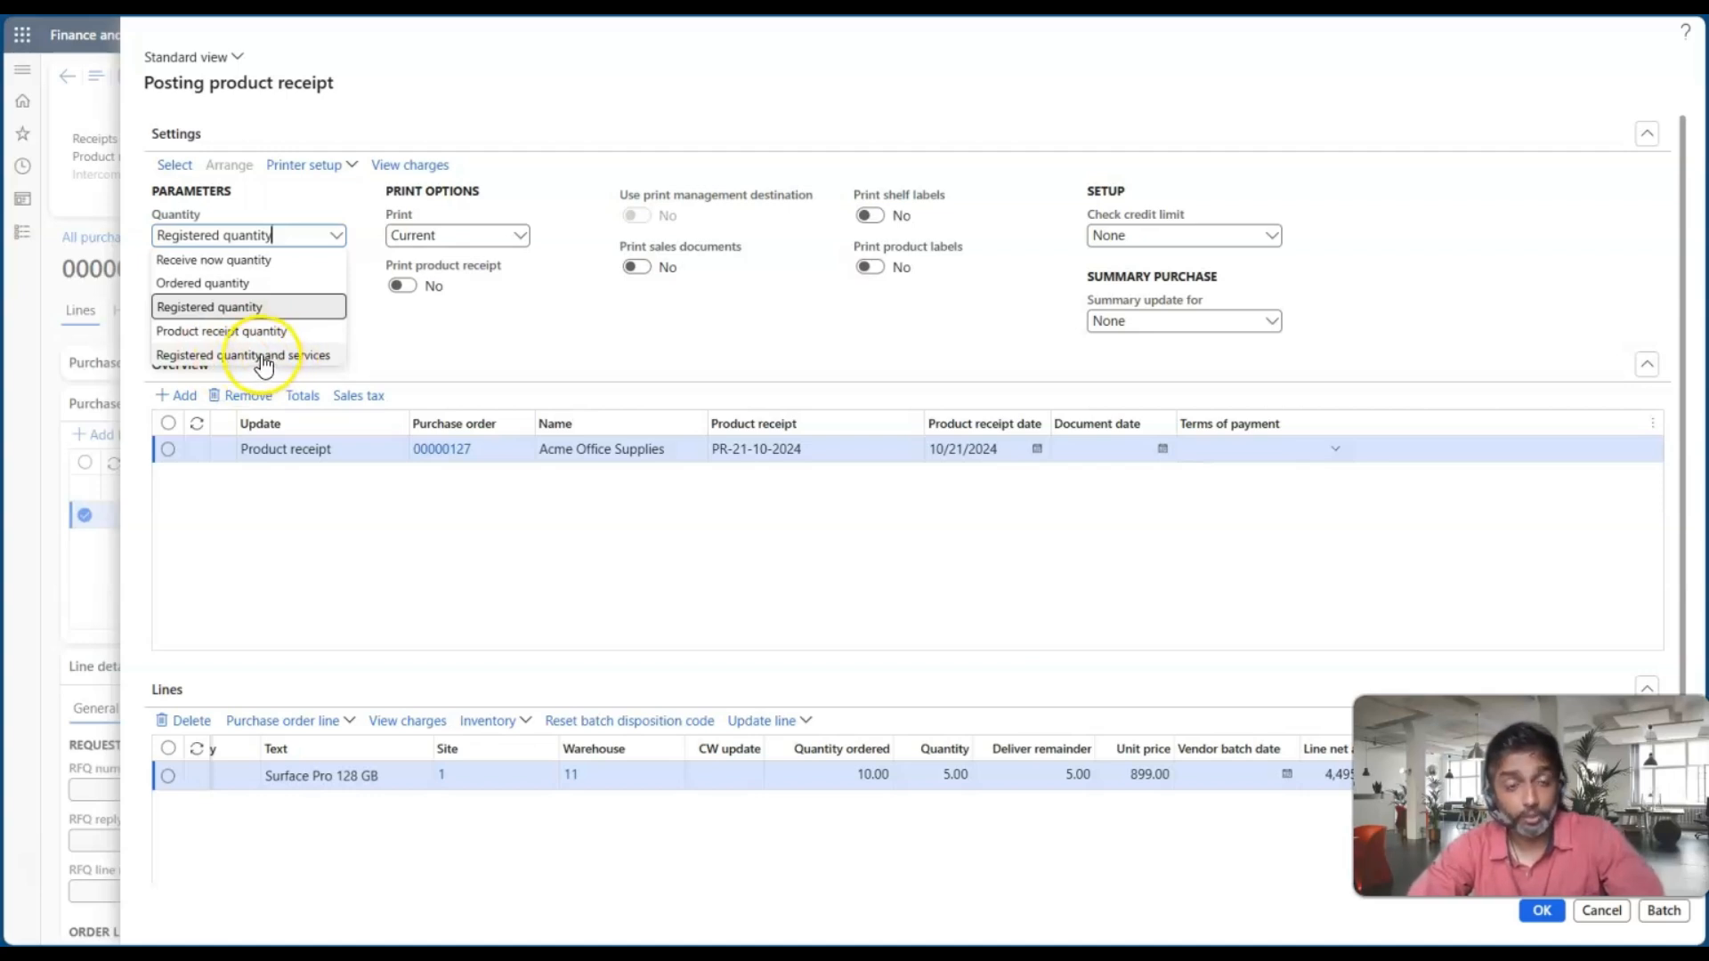
click(477, 315)
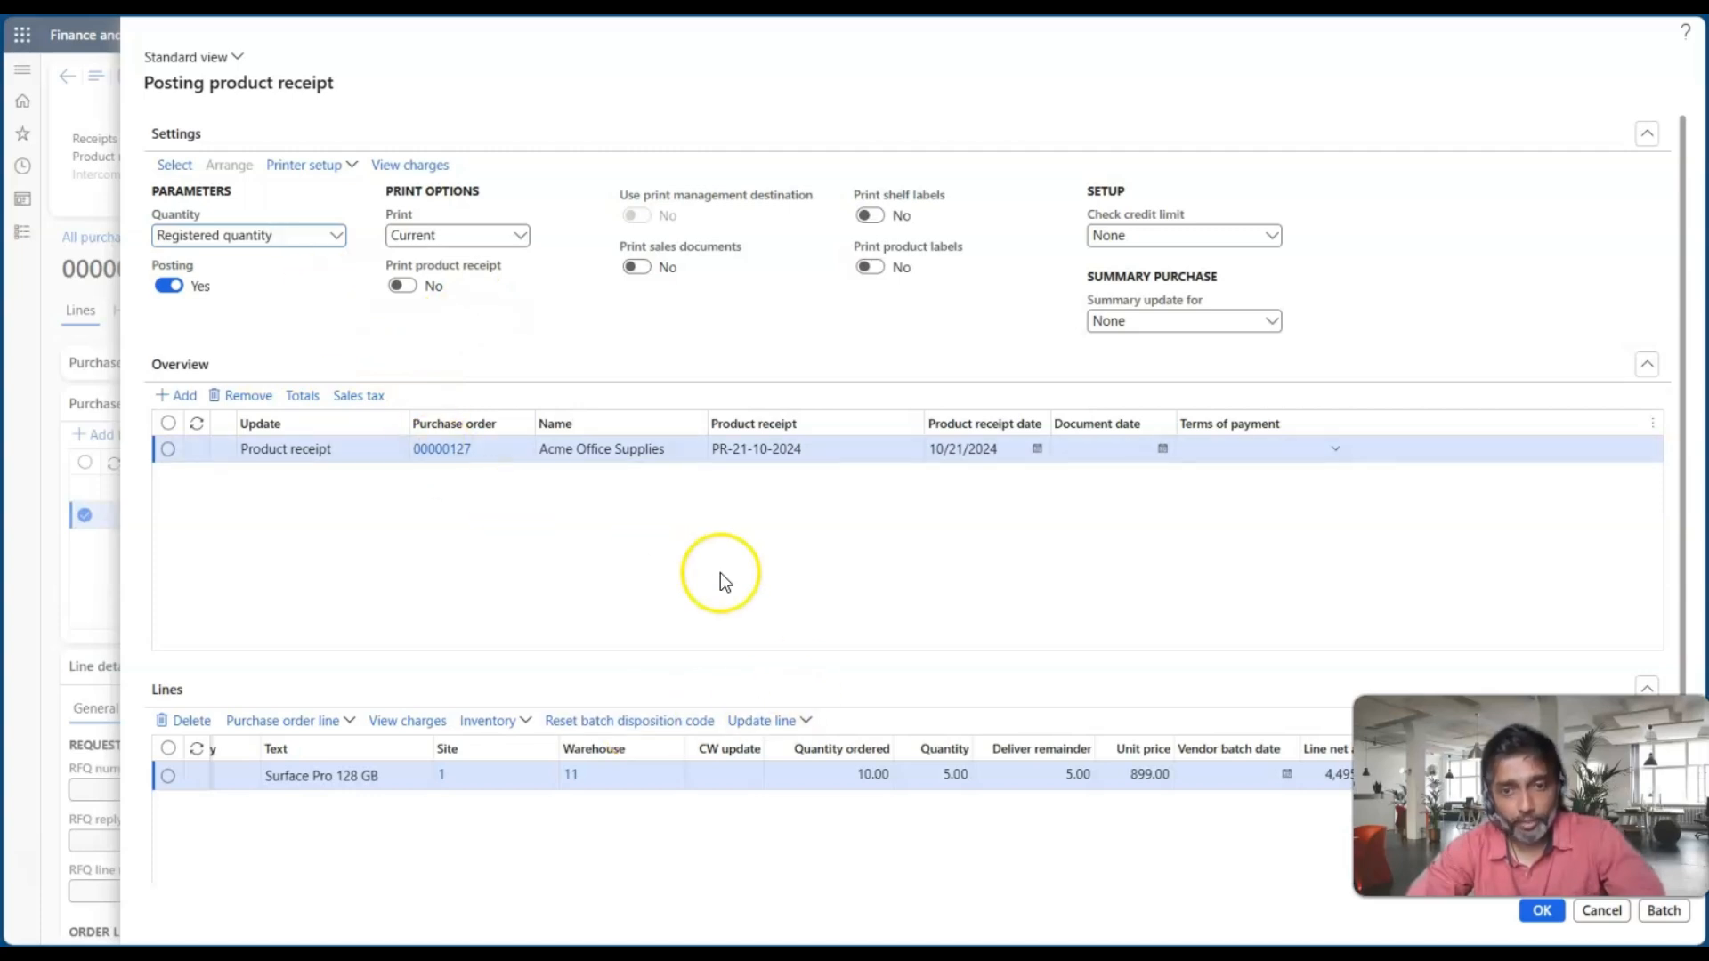
scroll(717, 579, down, 2)
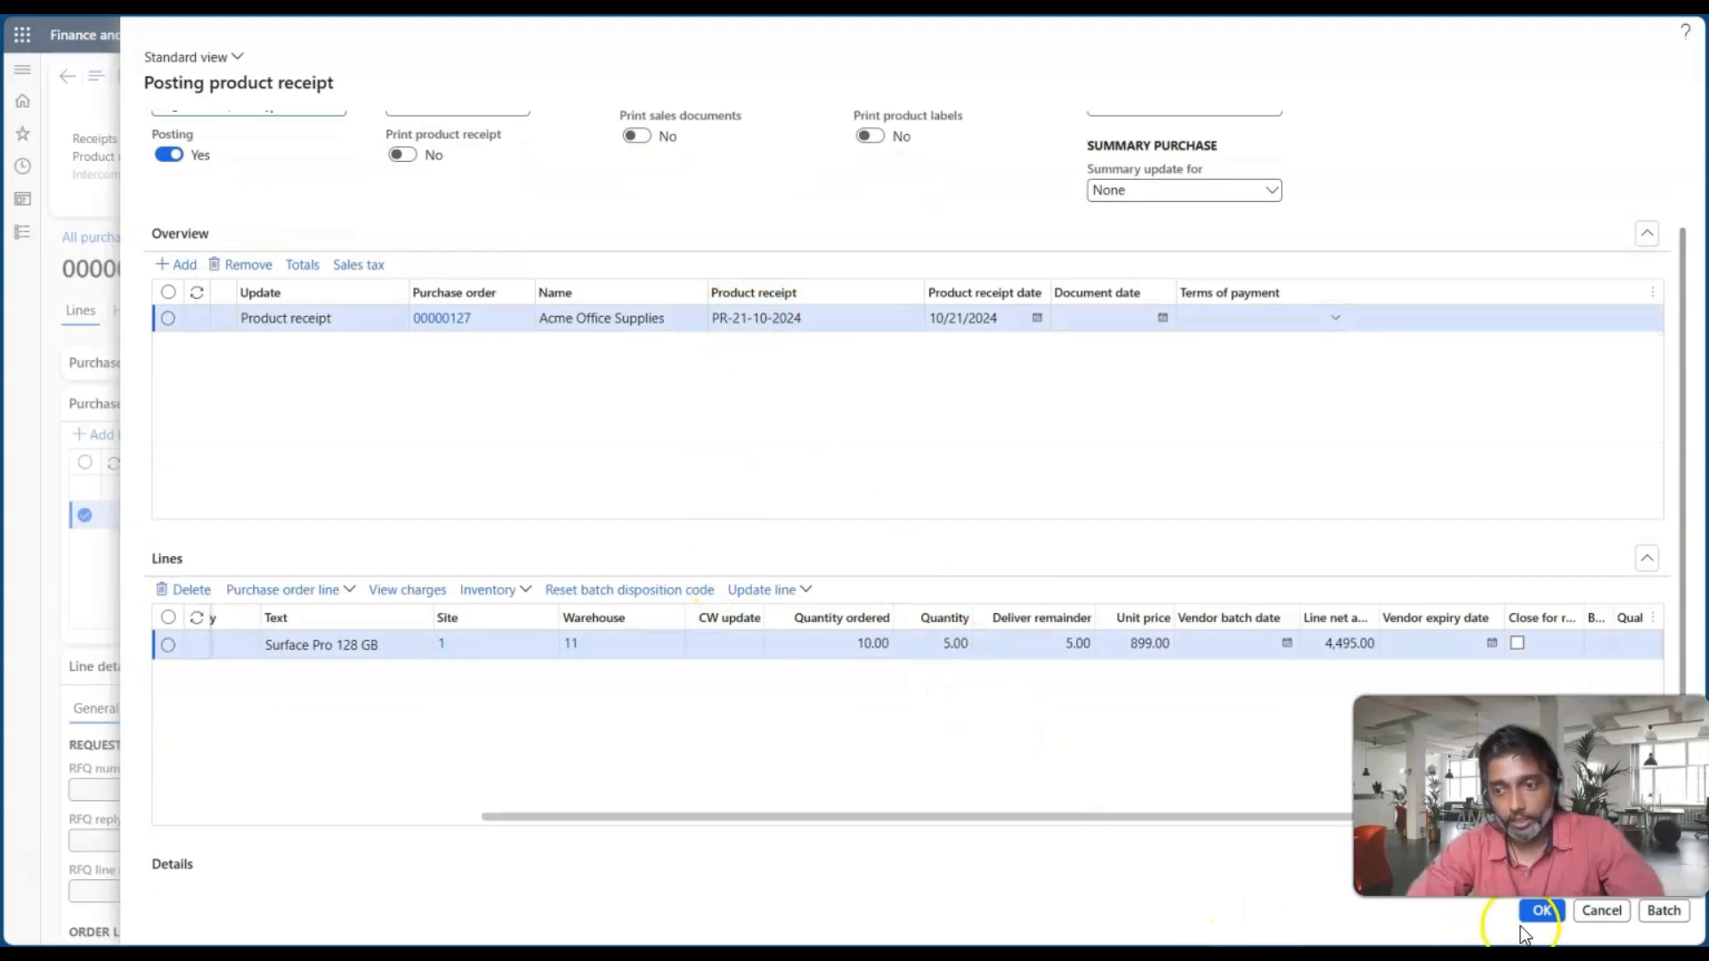
click(1542, 912)
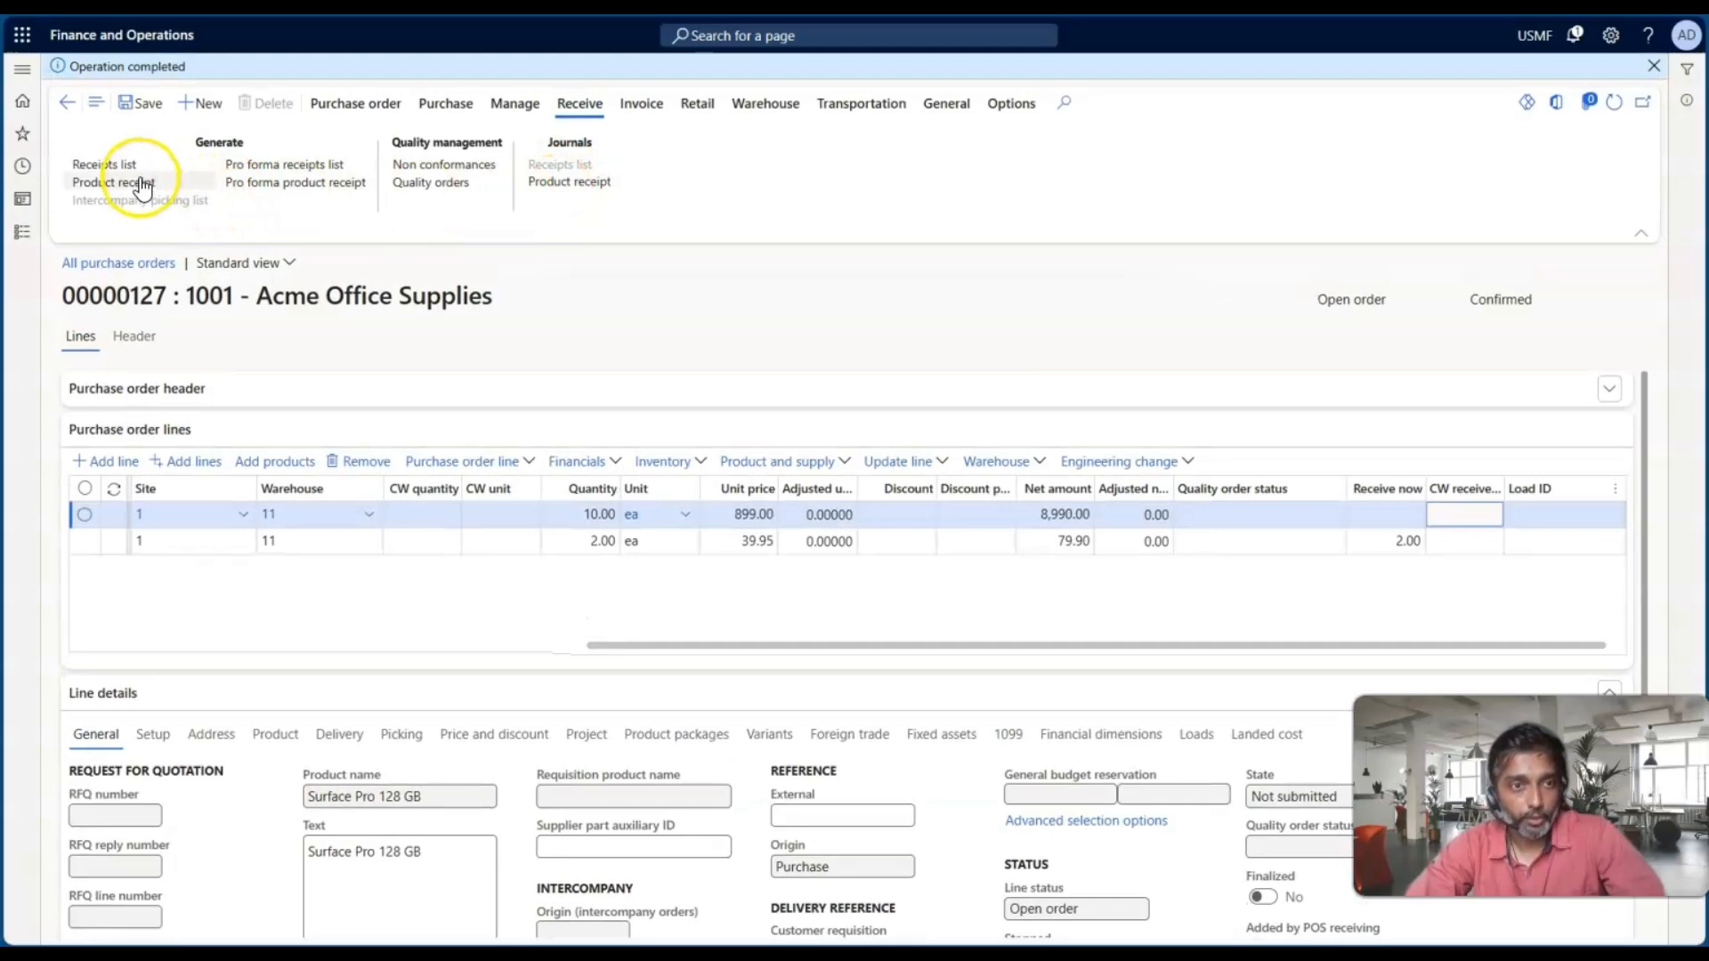
Step: Open the order's product receipt journal and review its lines and overview
click(553, 184)
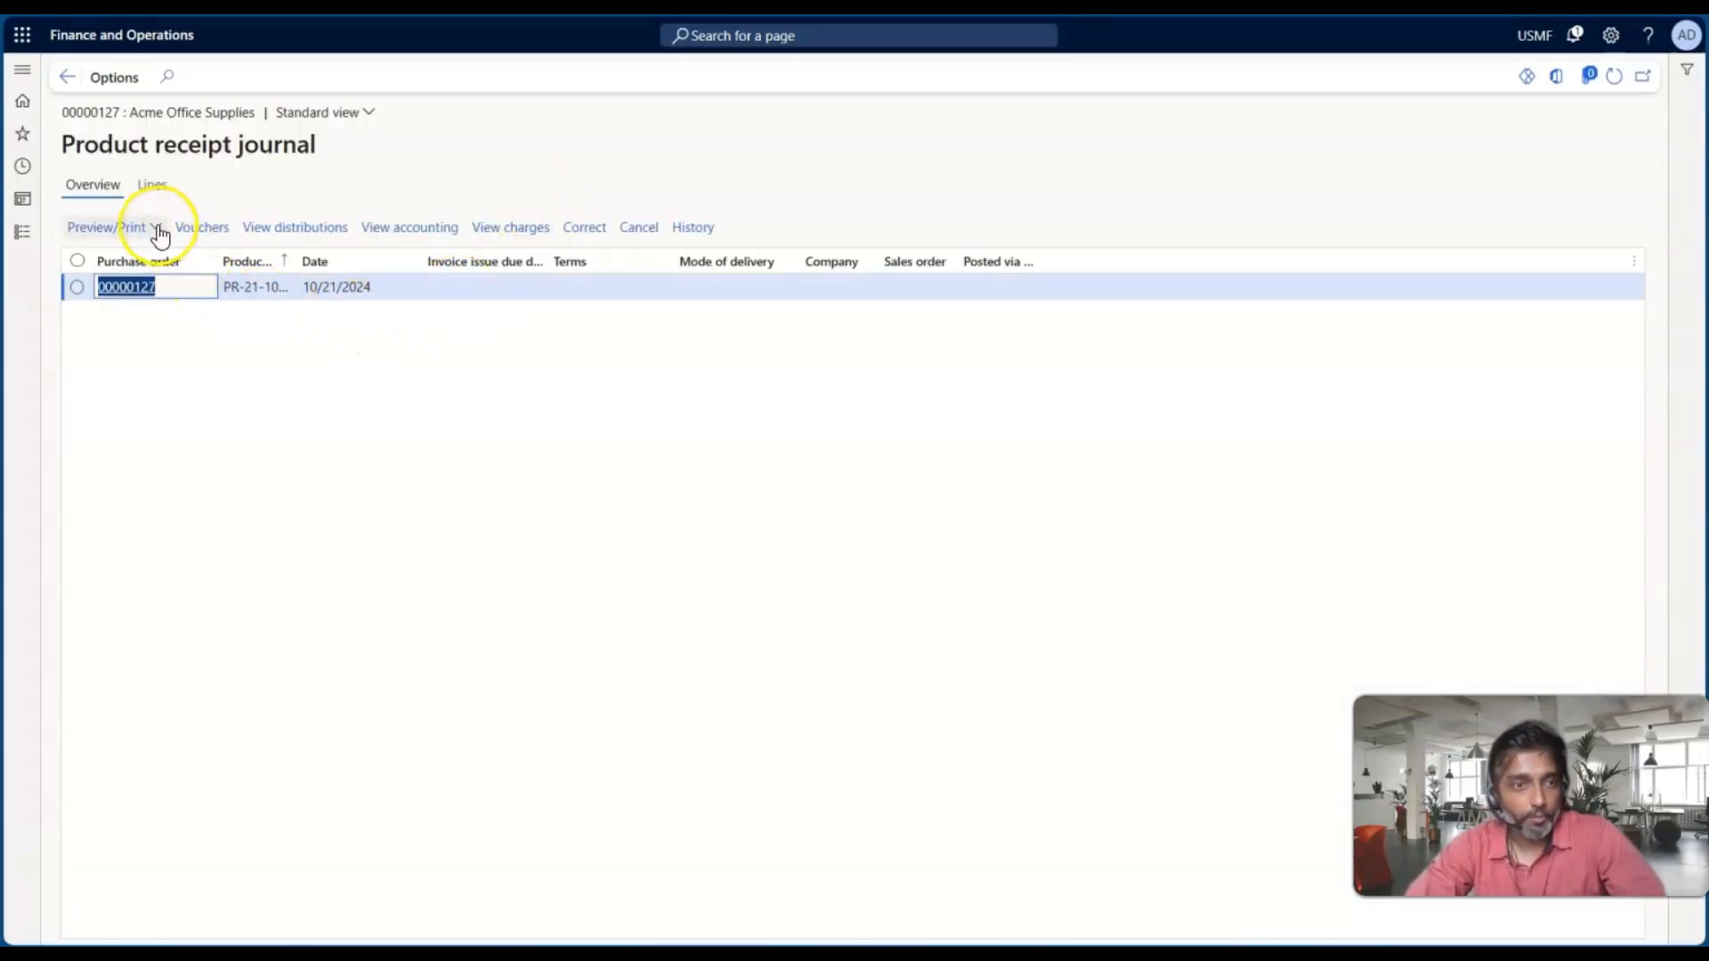
click(152, 186)
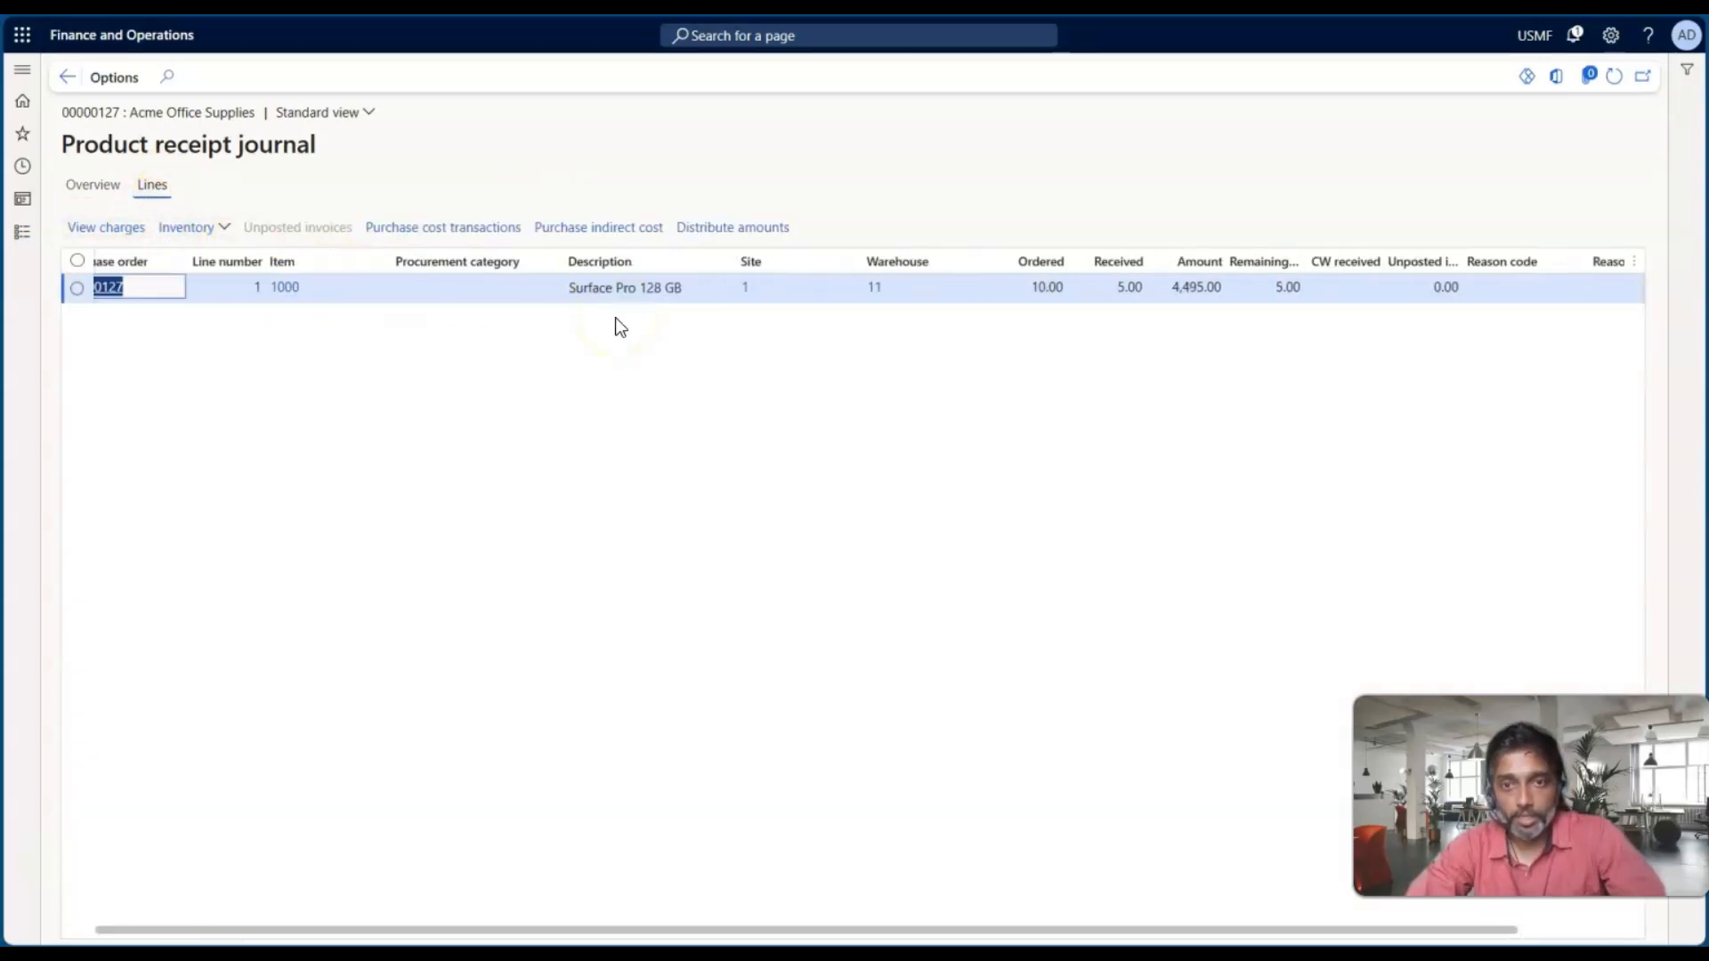
click(92, 184)
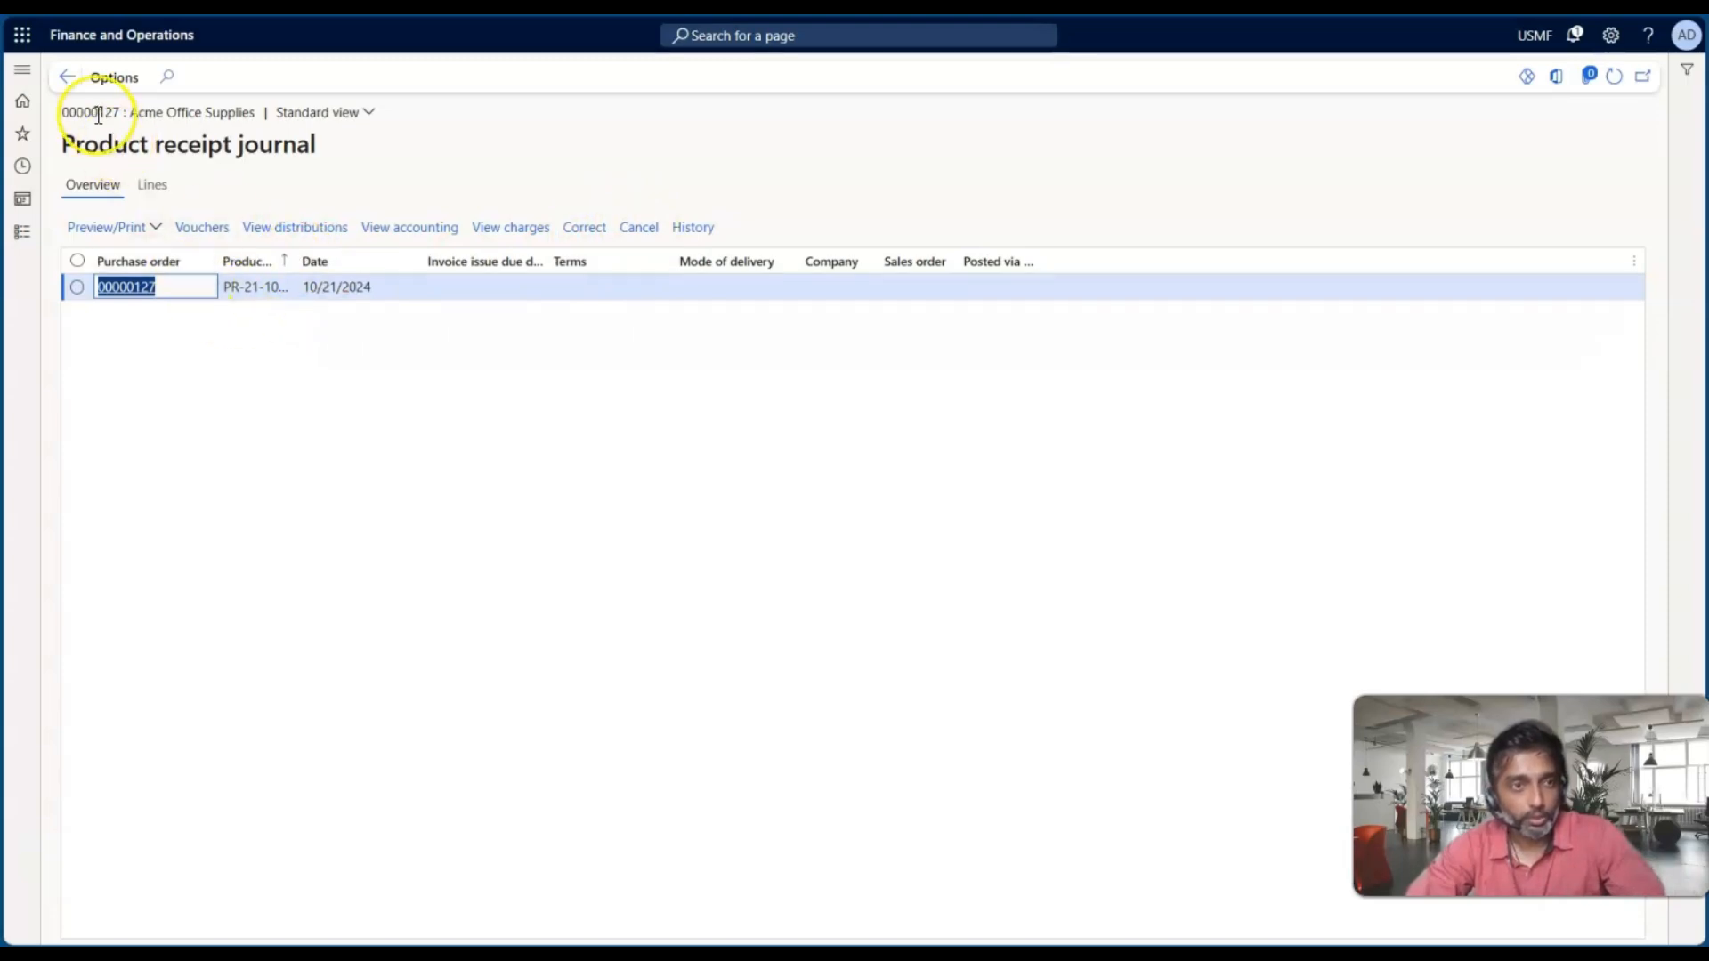
Step: Leave the product receipt journal and generate a vendor invoice from the Acme Office Supplies purchase order
click(67, 76)
key(alt+Tab)
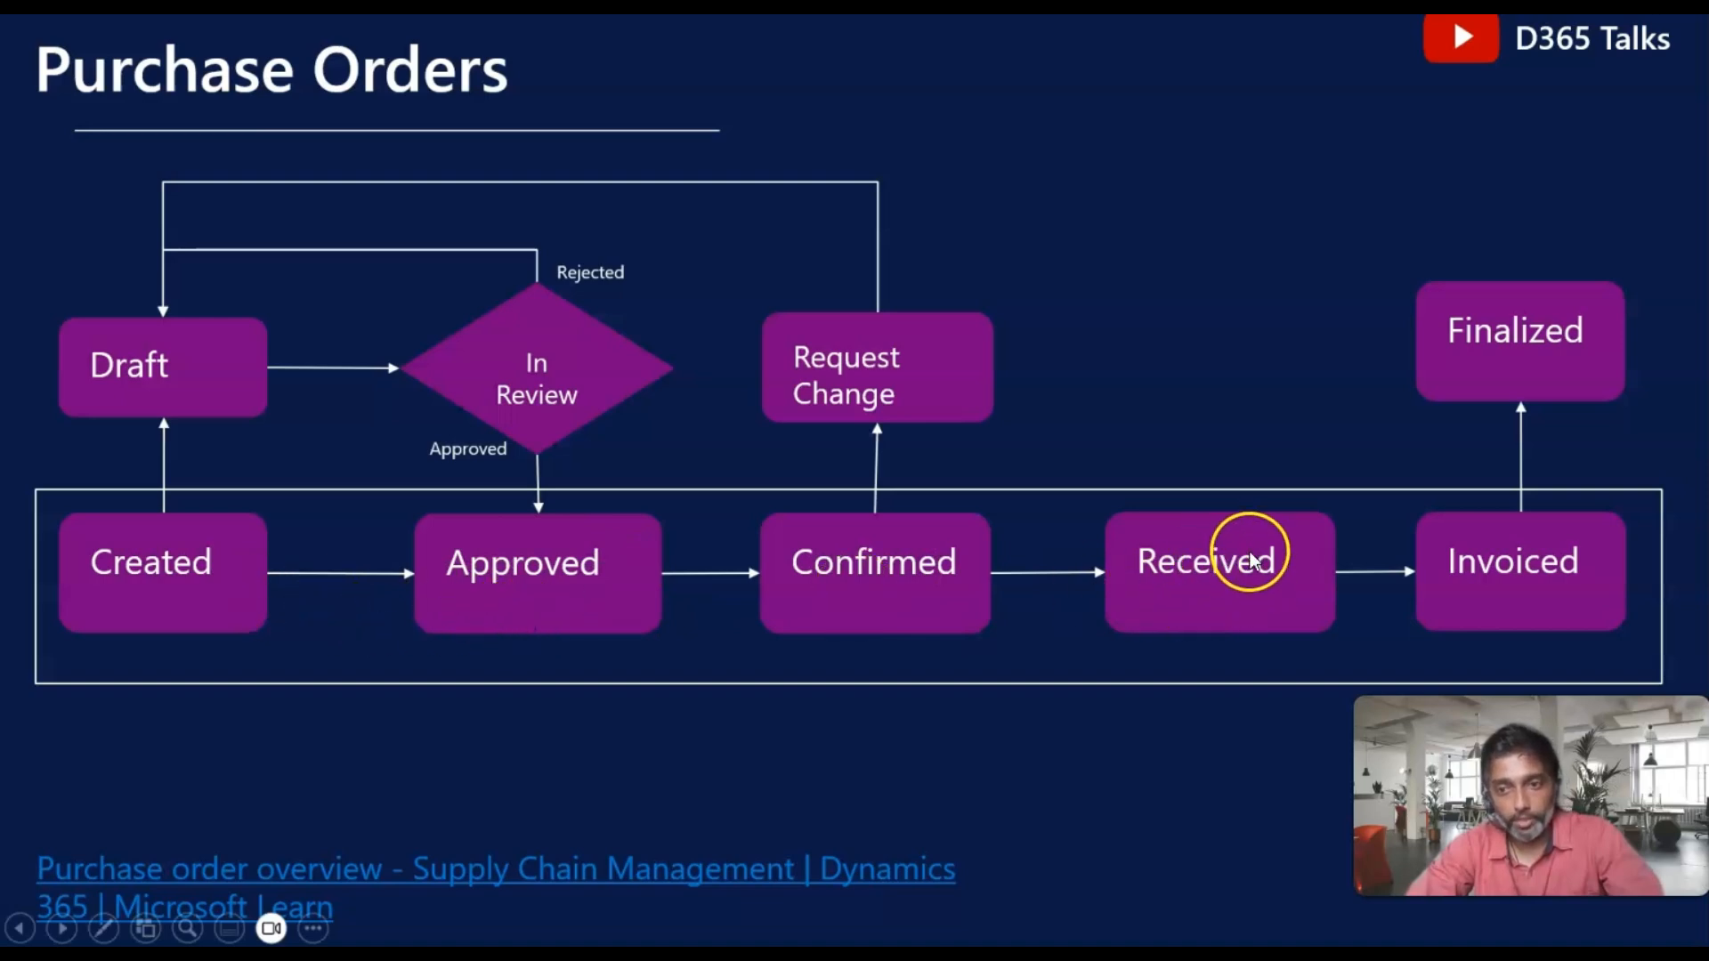
key(alt+Tab)
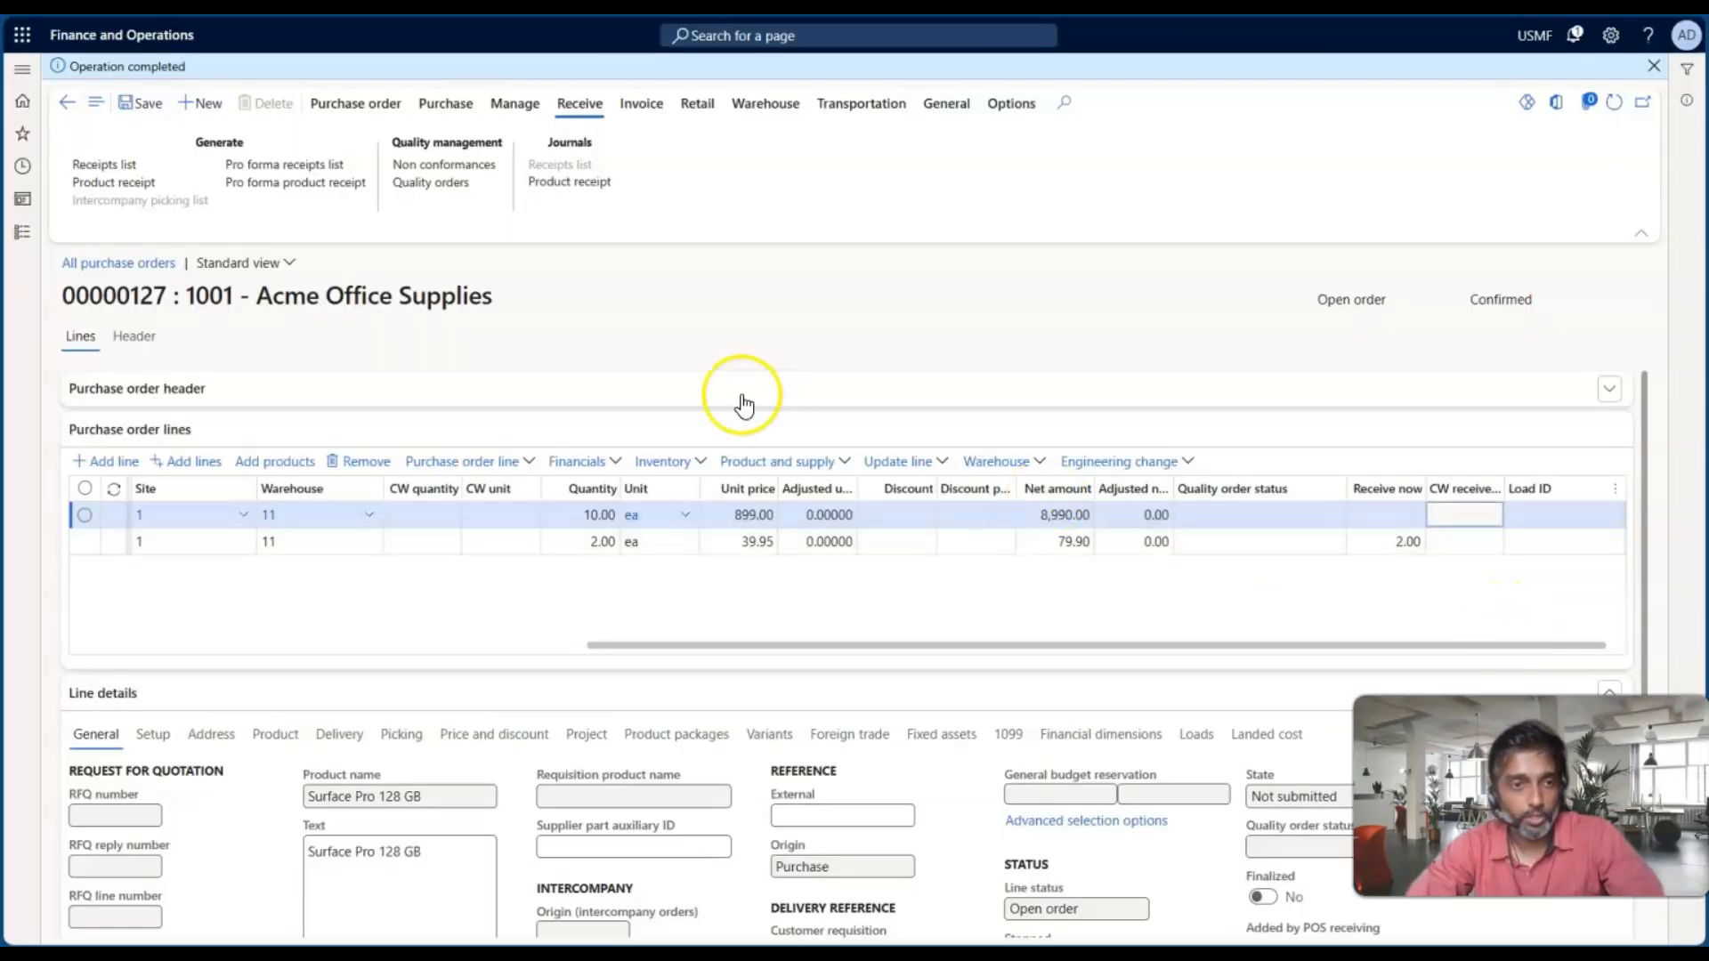
click(634, 105)
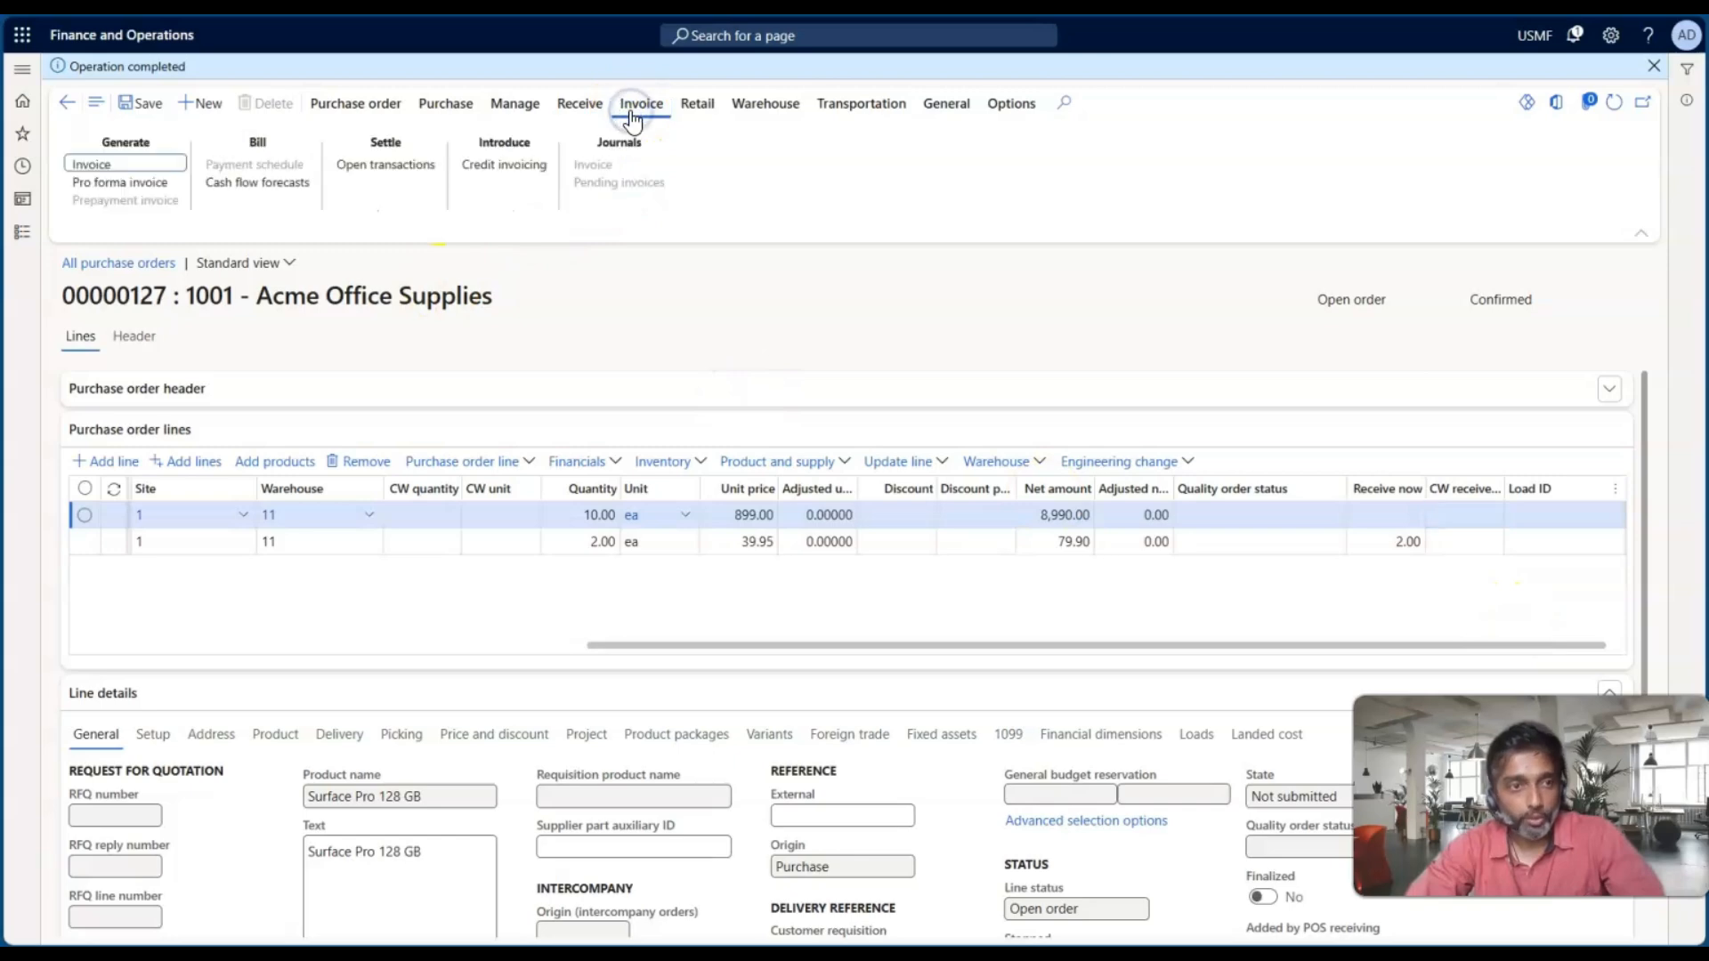
click(91, 167)
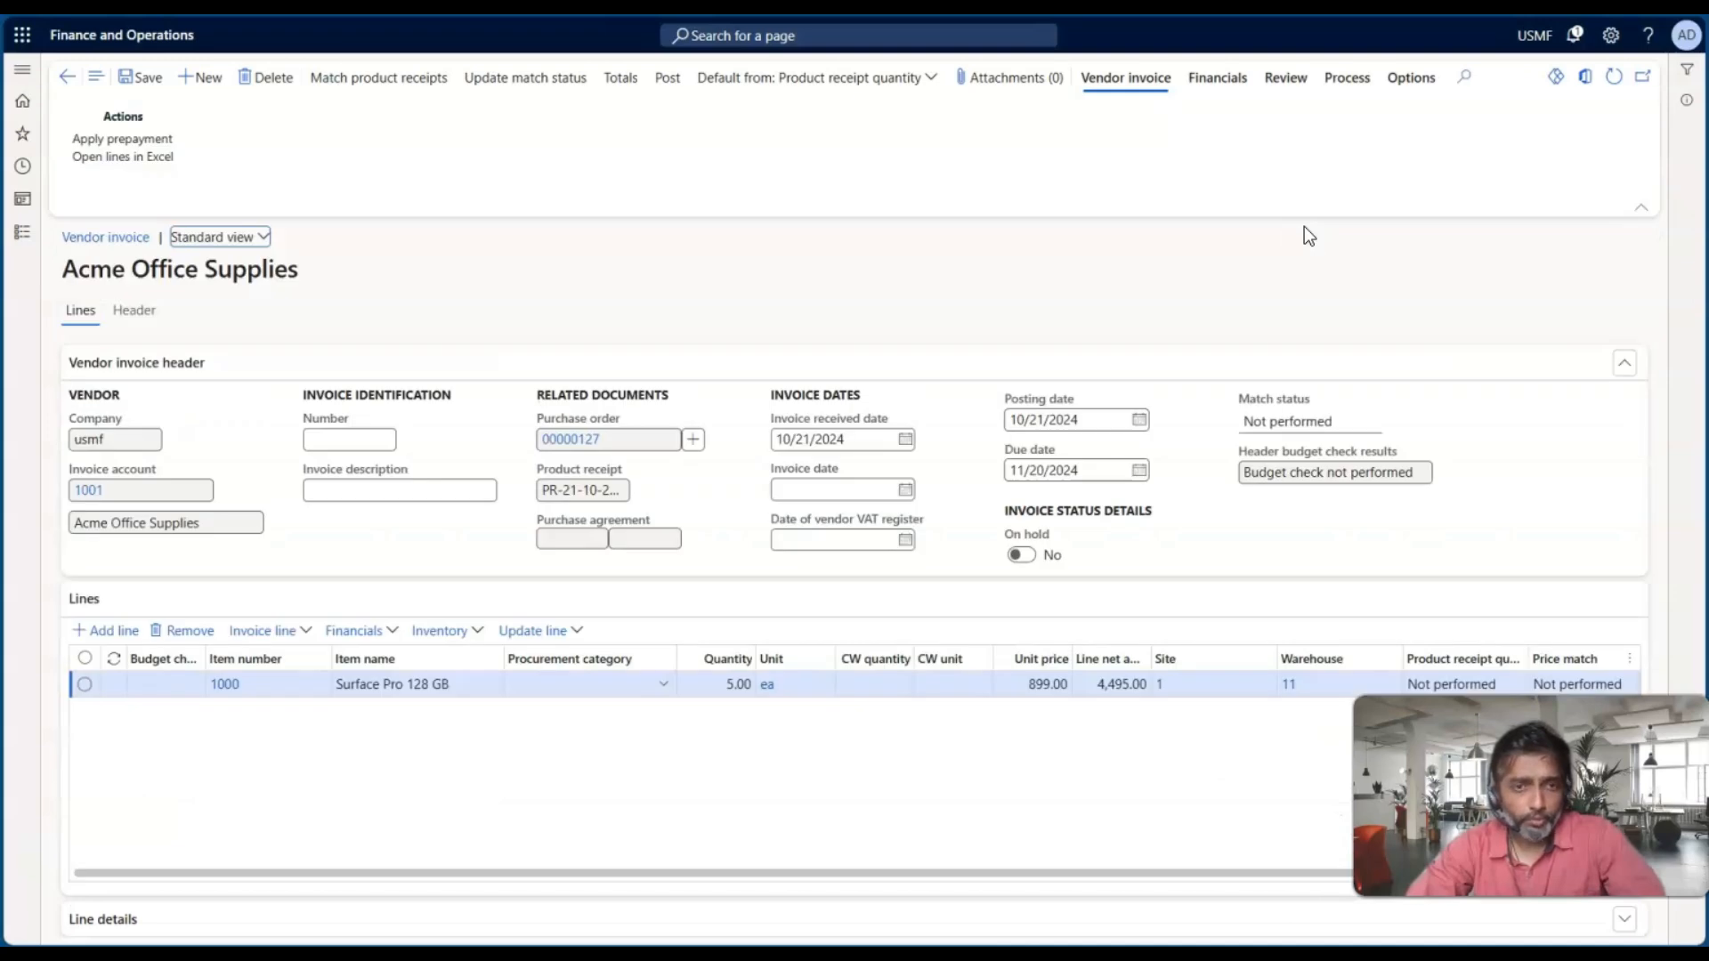
Step: Enter IN - 211024 as the vendor invoice number and set the invoice date to 10/21/2024
click(342, 438)
text(IN)
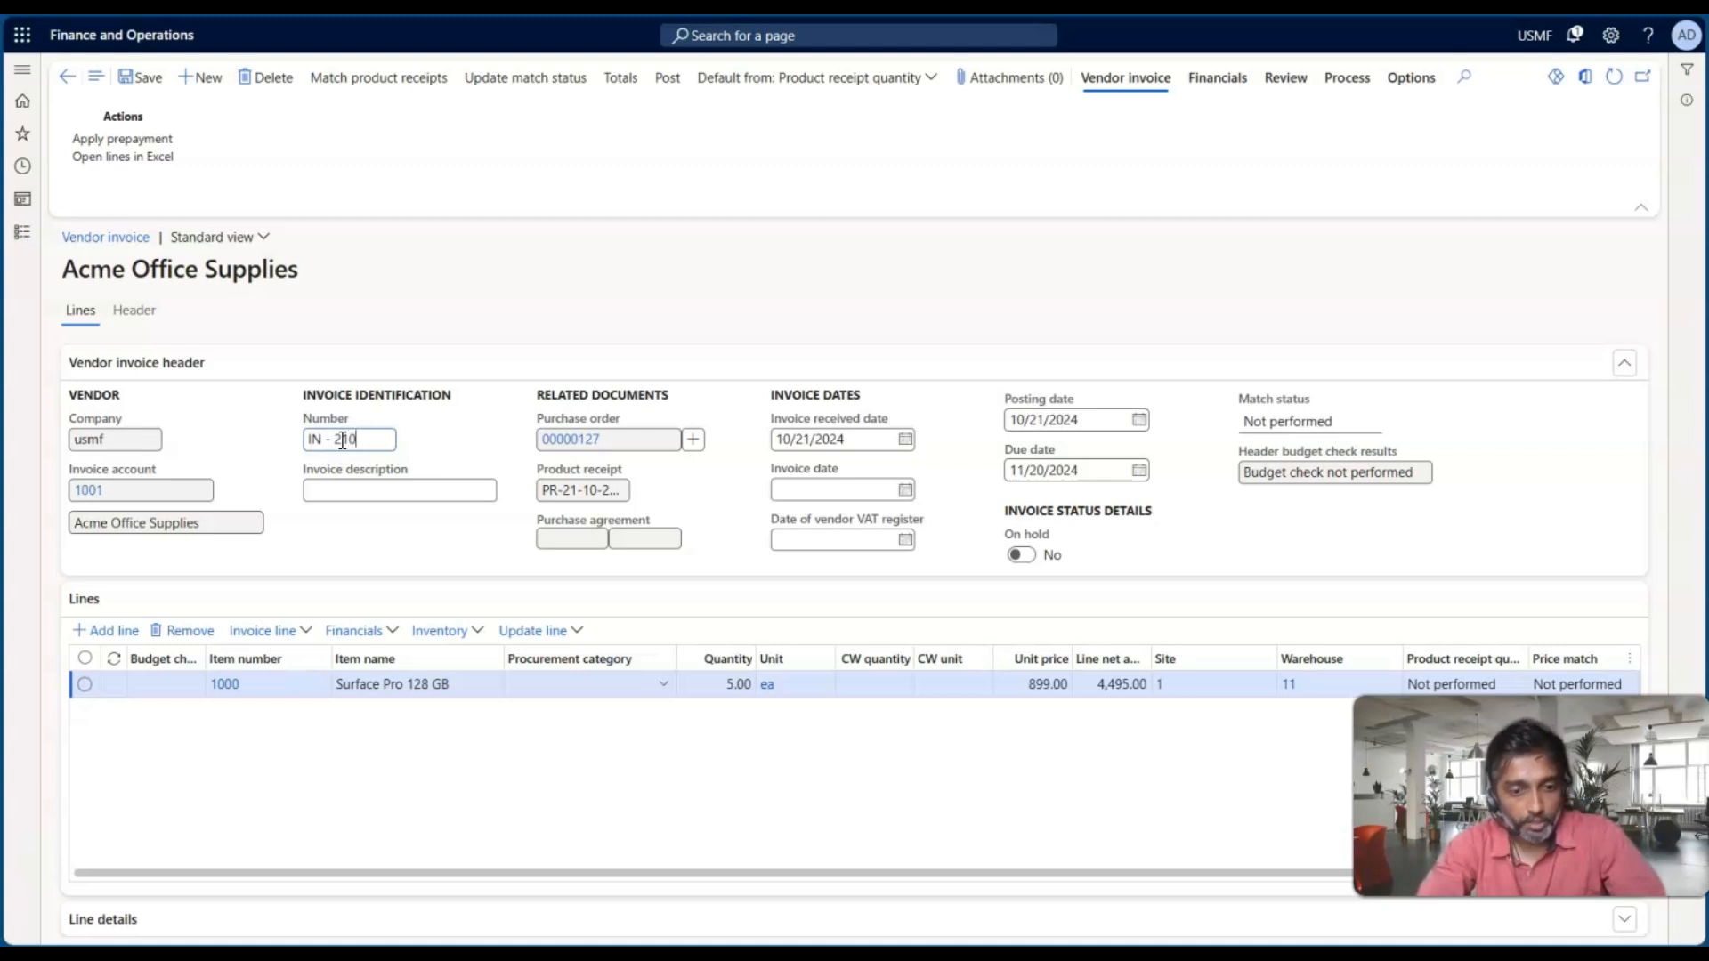
text(- 211024)
key(Tab)
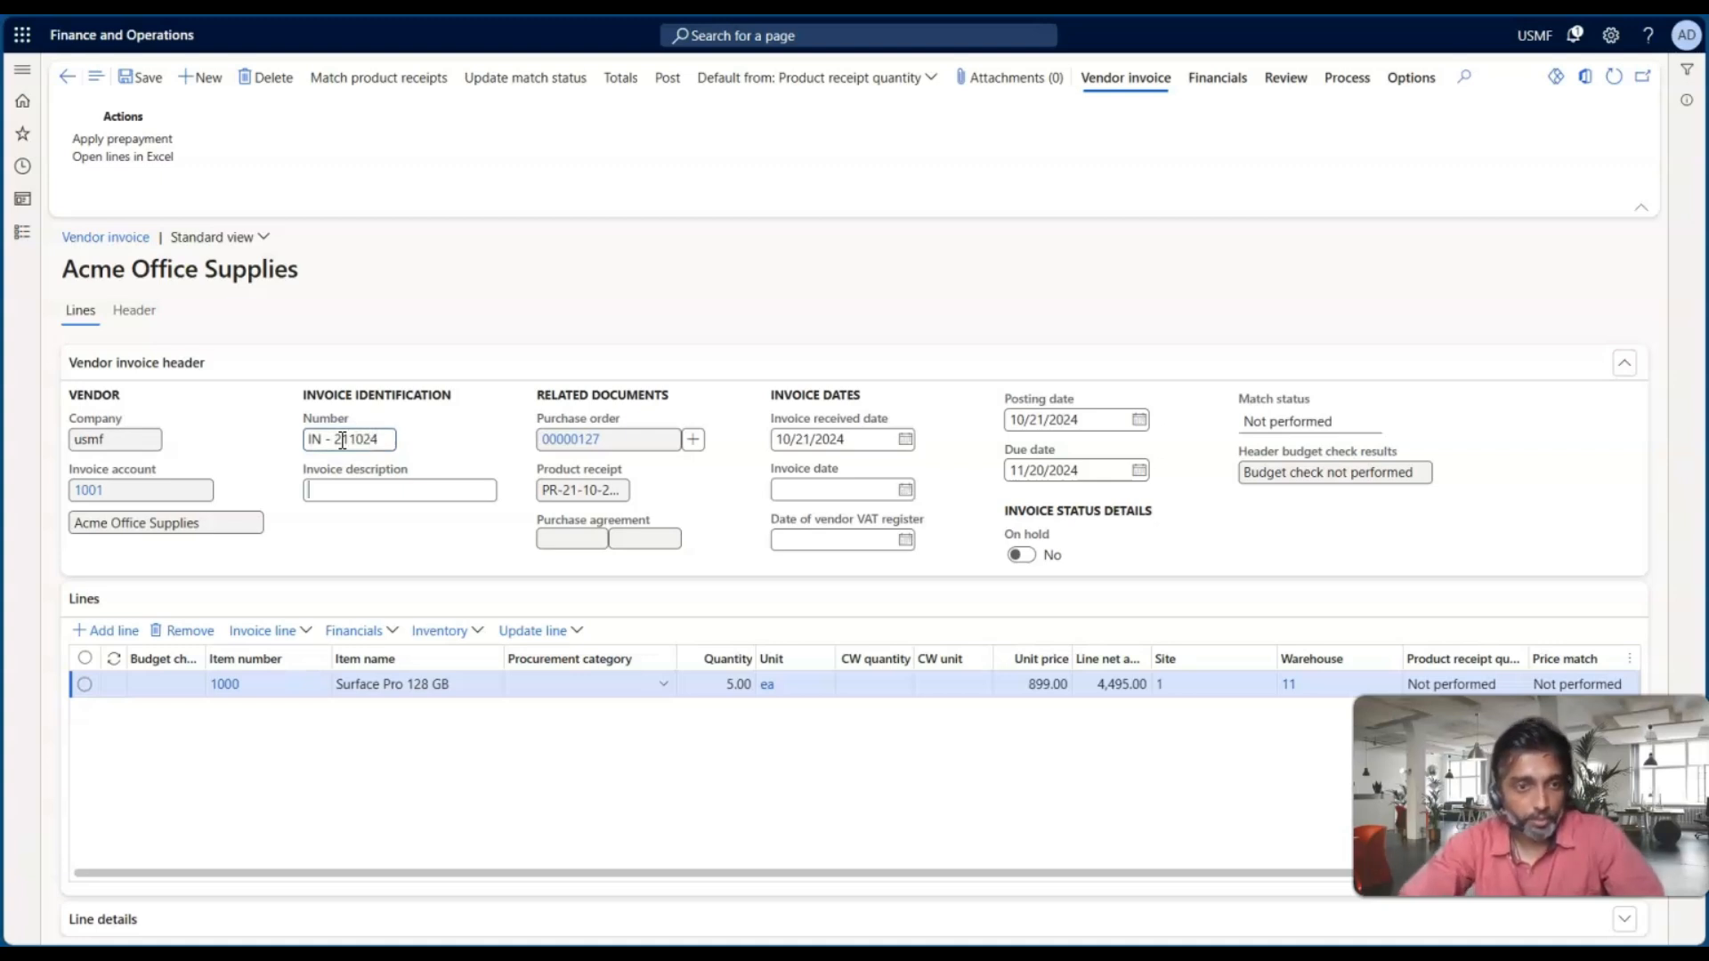
click(904, 490)
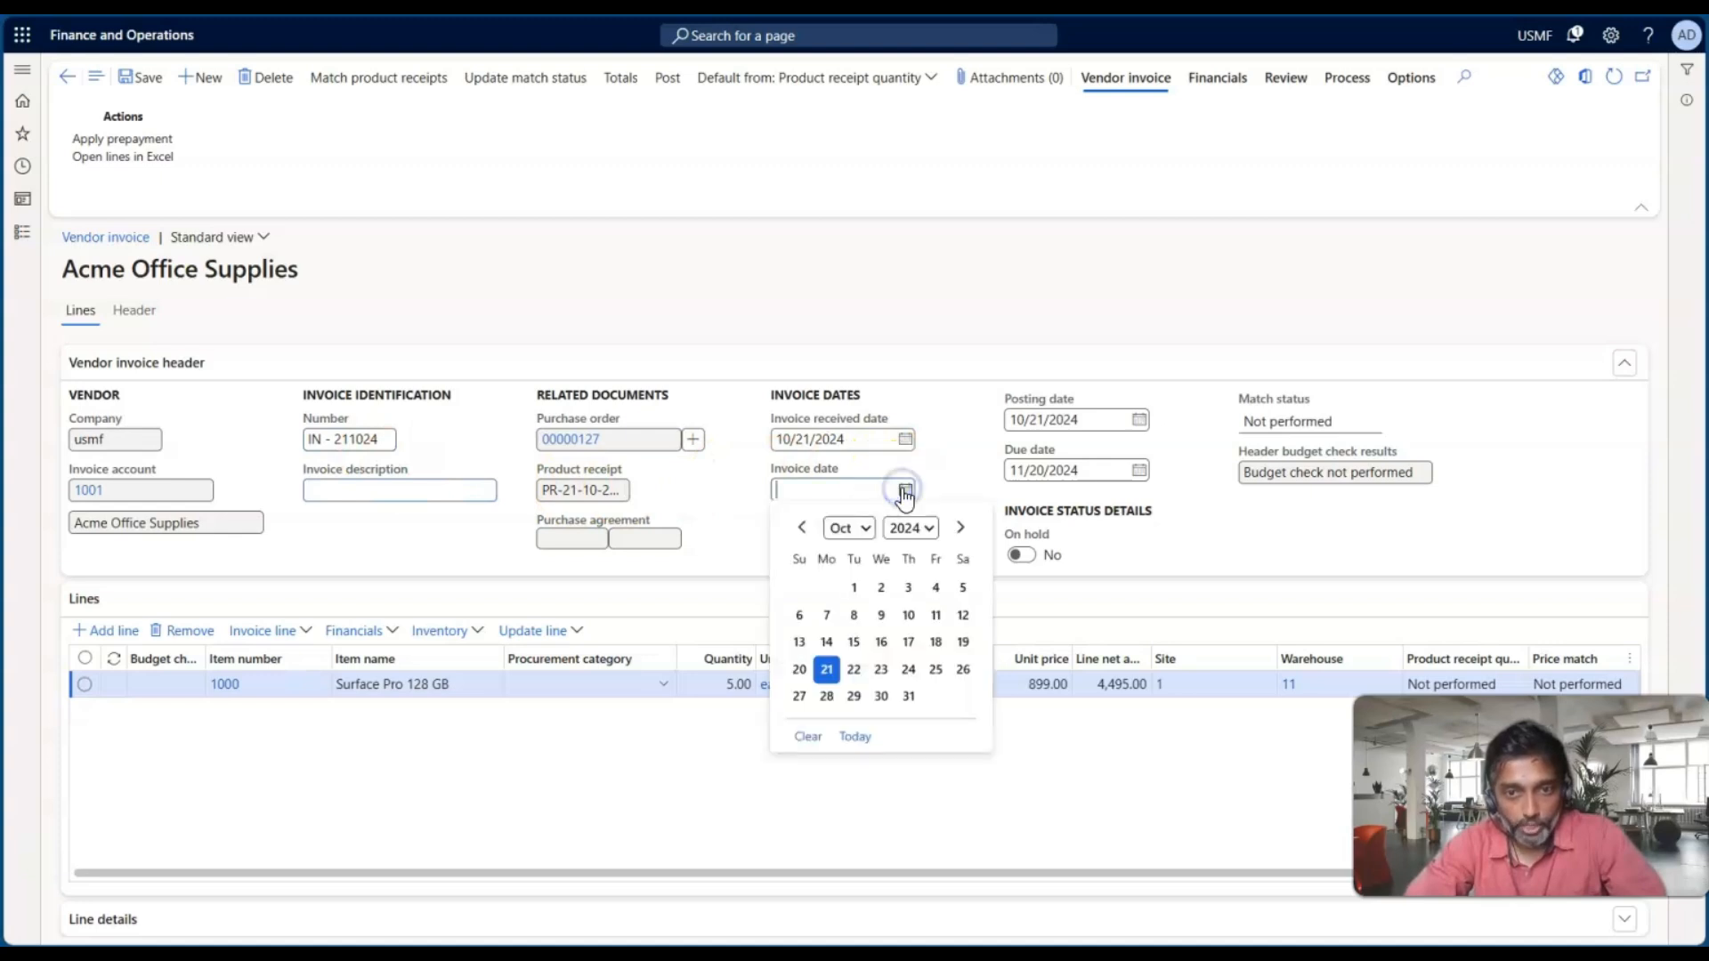
click(823, 671)
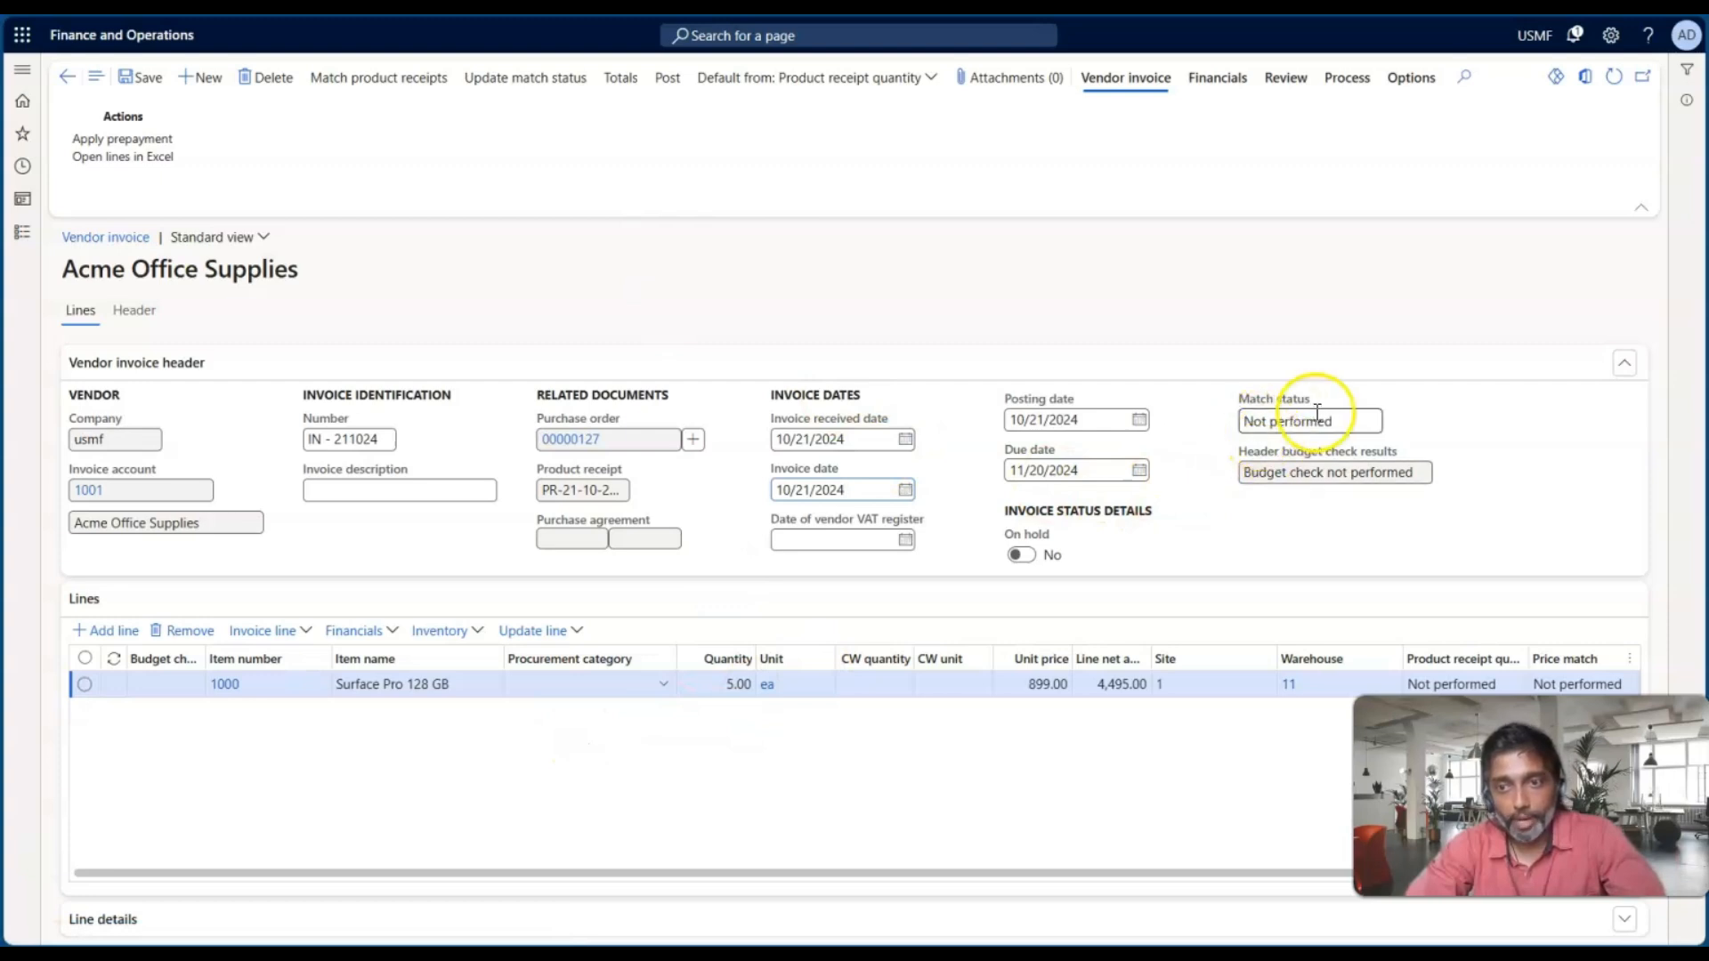
Step: Try to update the vendor invoice's match status, check the lifecycle slide meanwhile, and reconnect the session
click(532, 79)
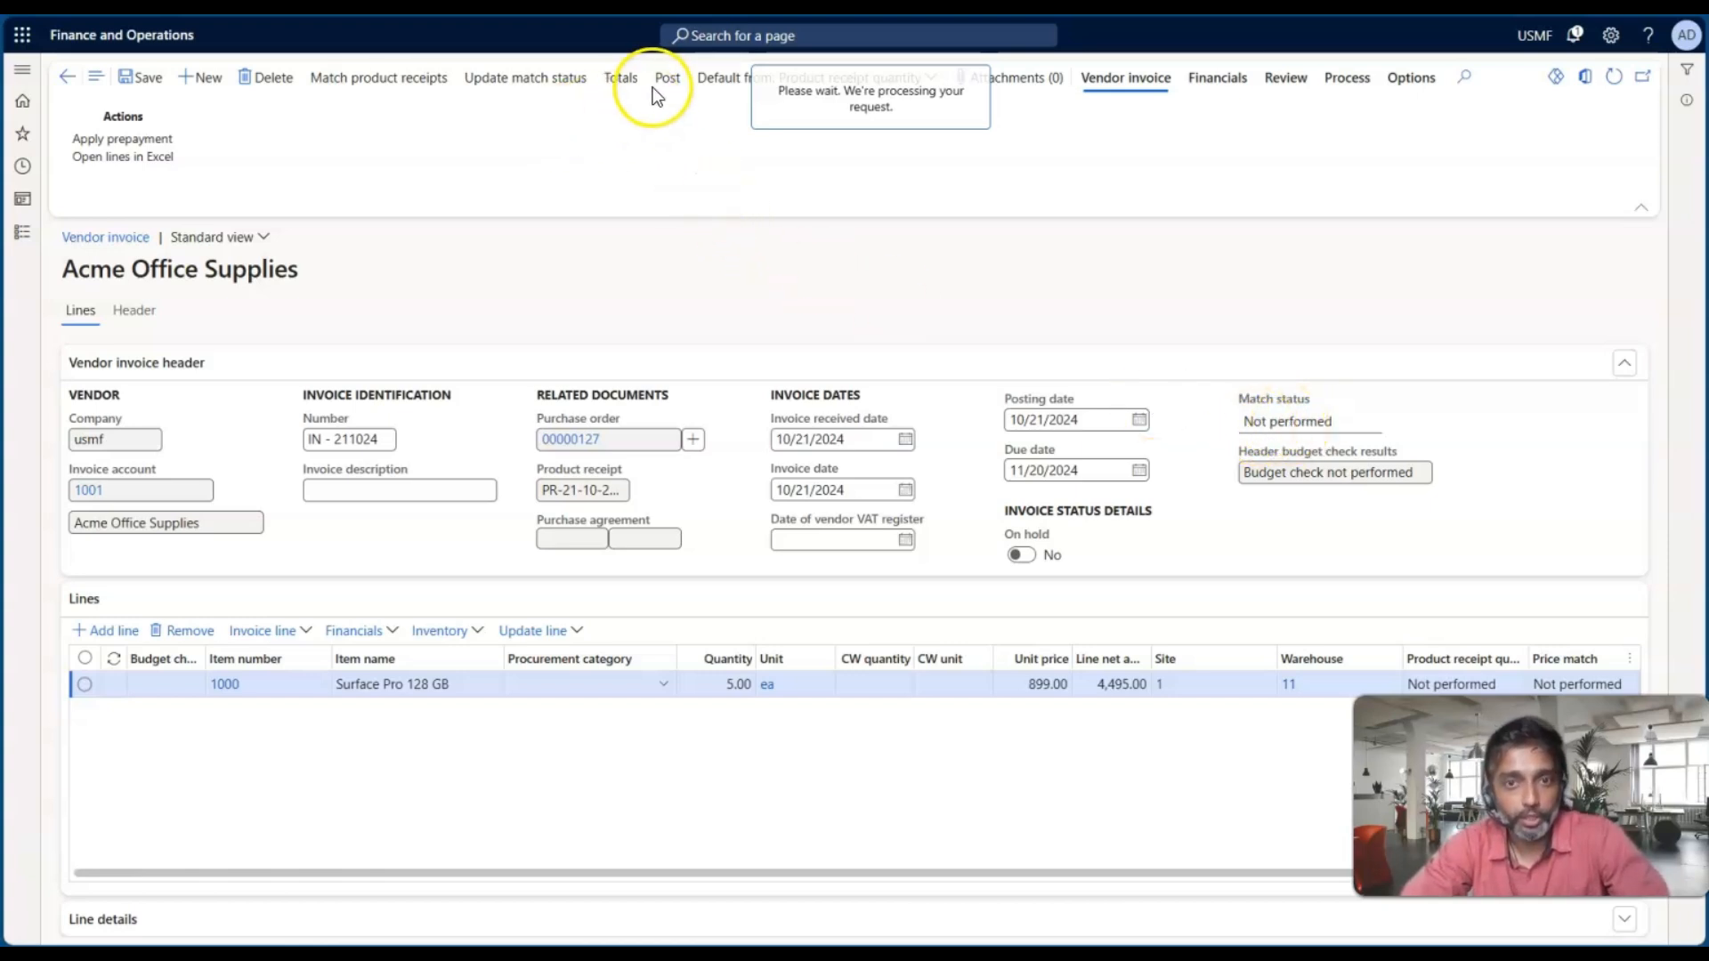
key(alt+Tab)
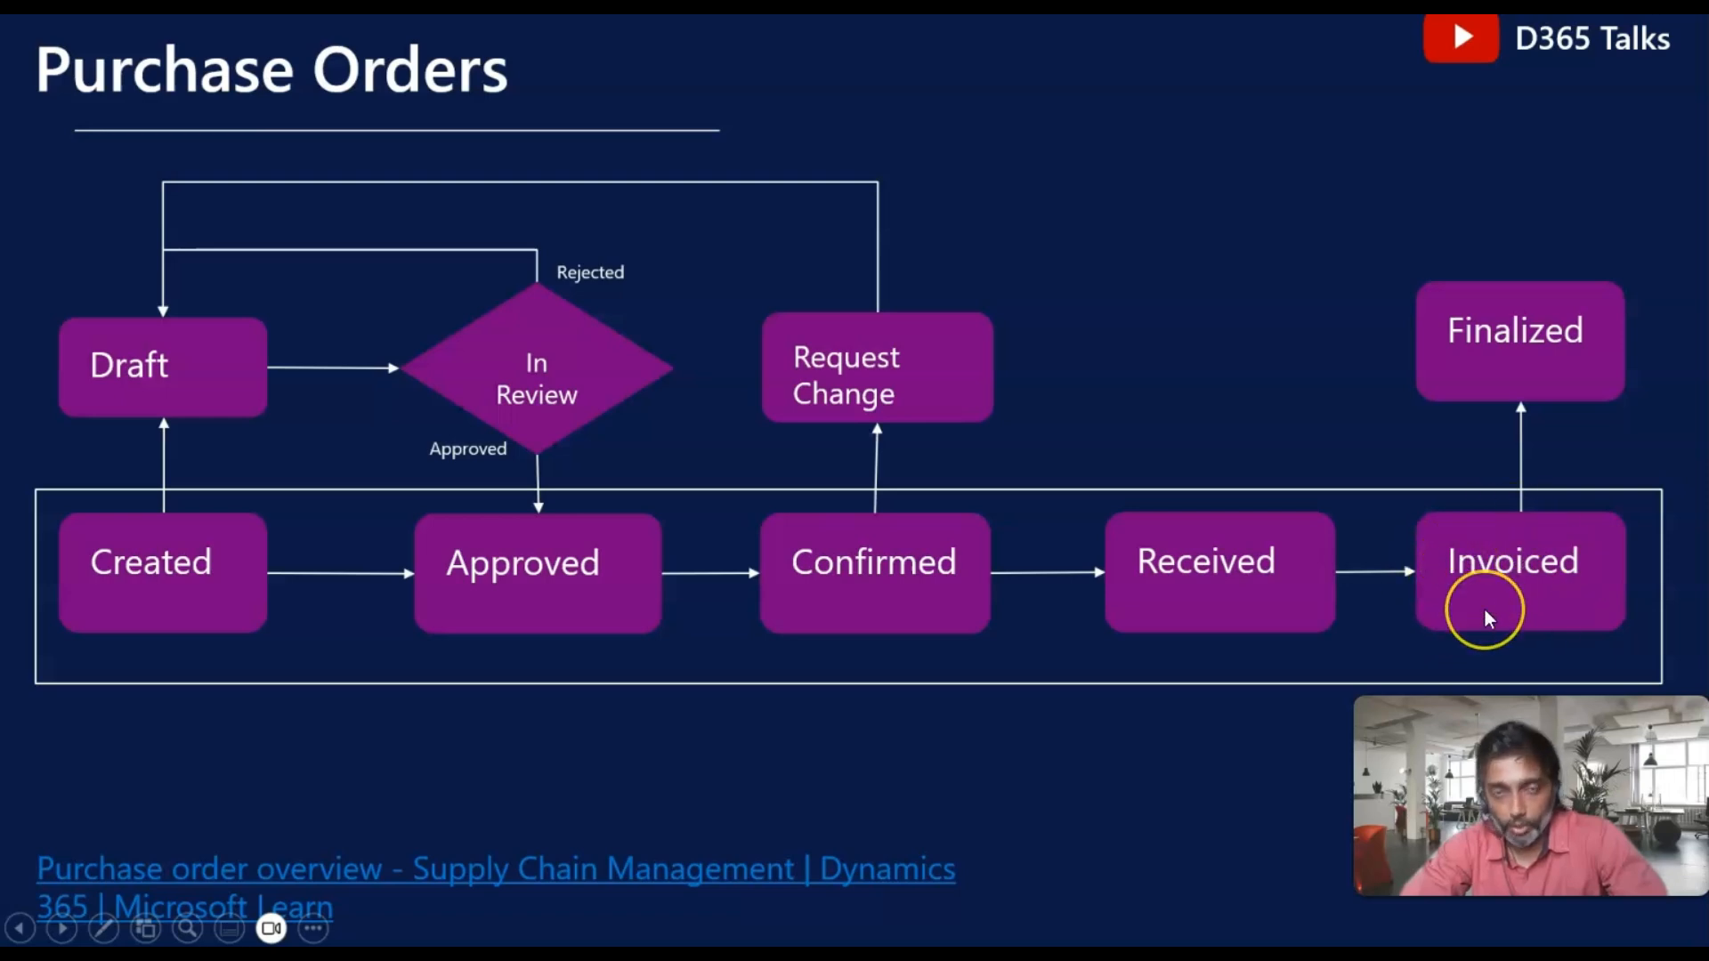
key(alt+Tab)
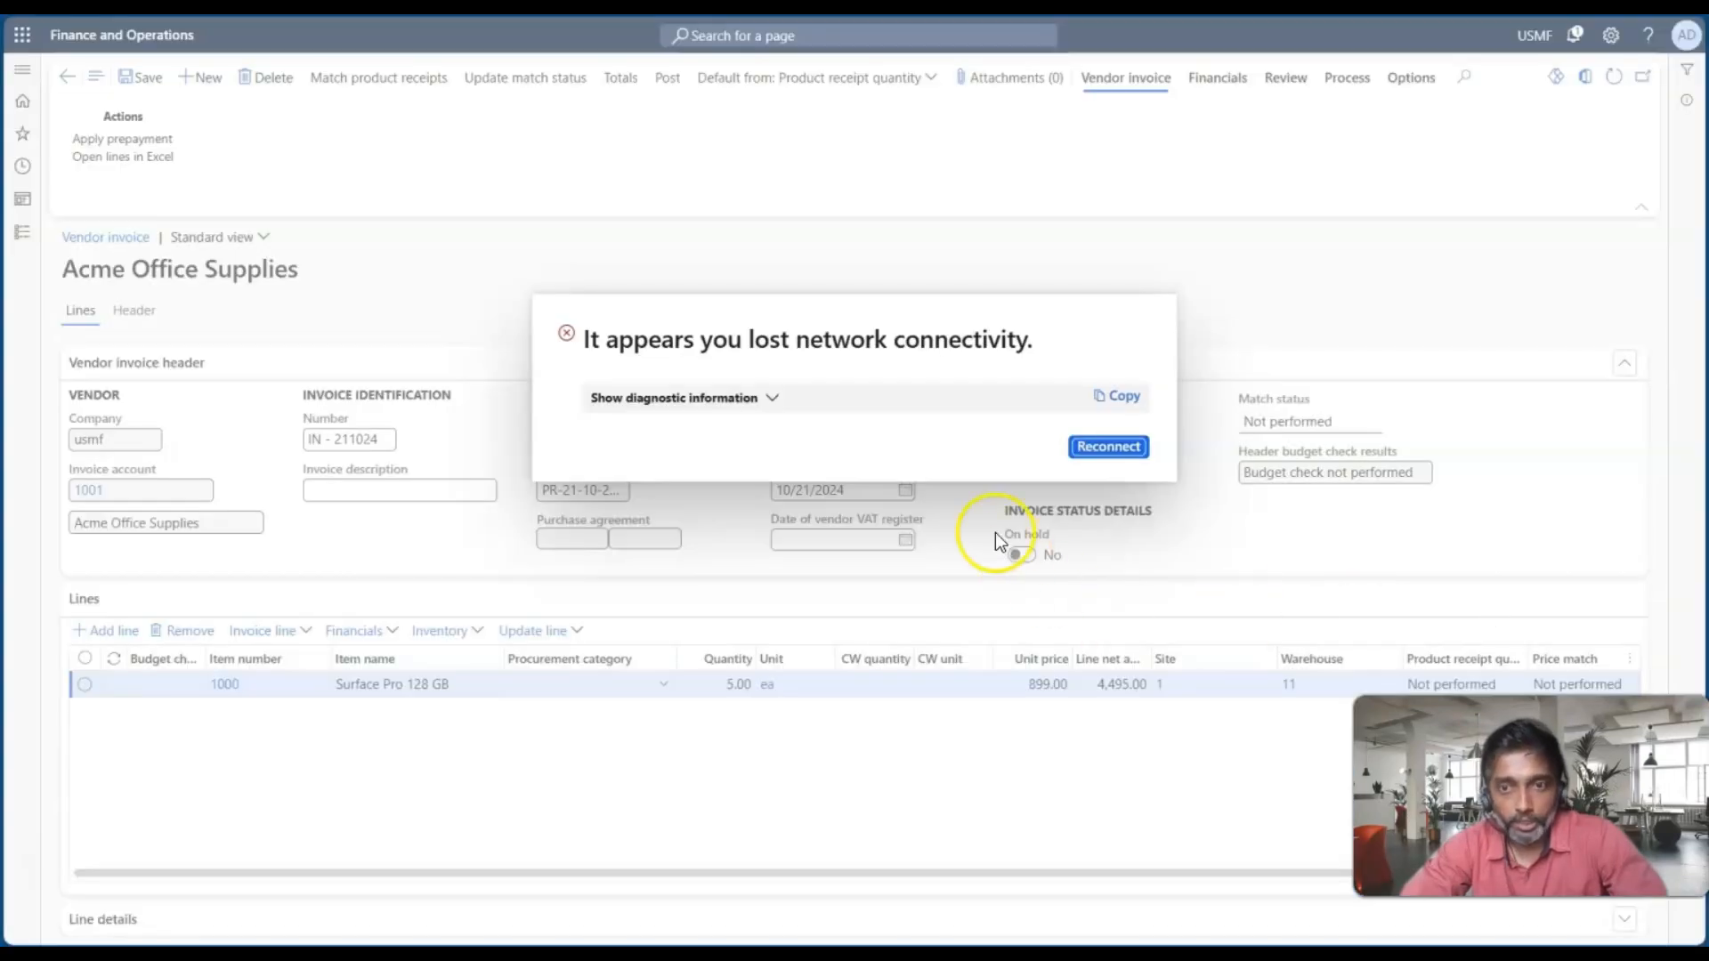
click(1117, 447)
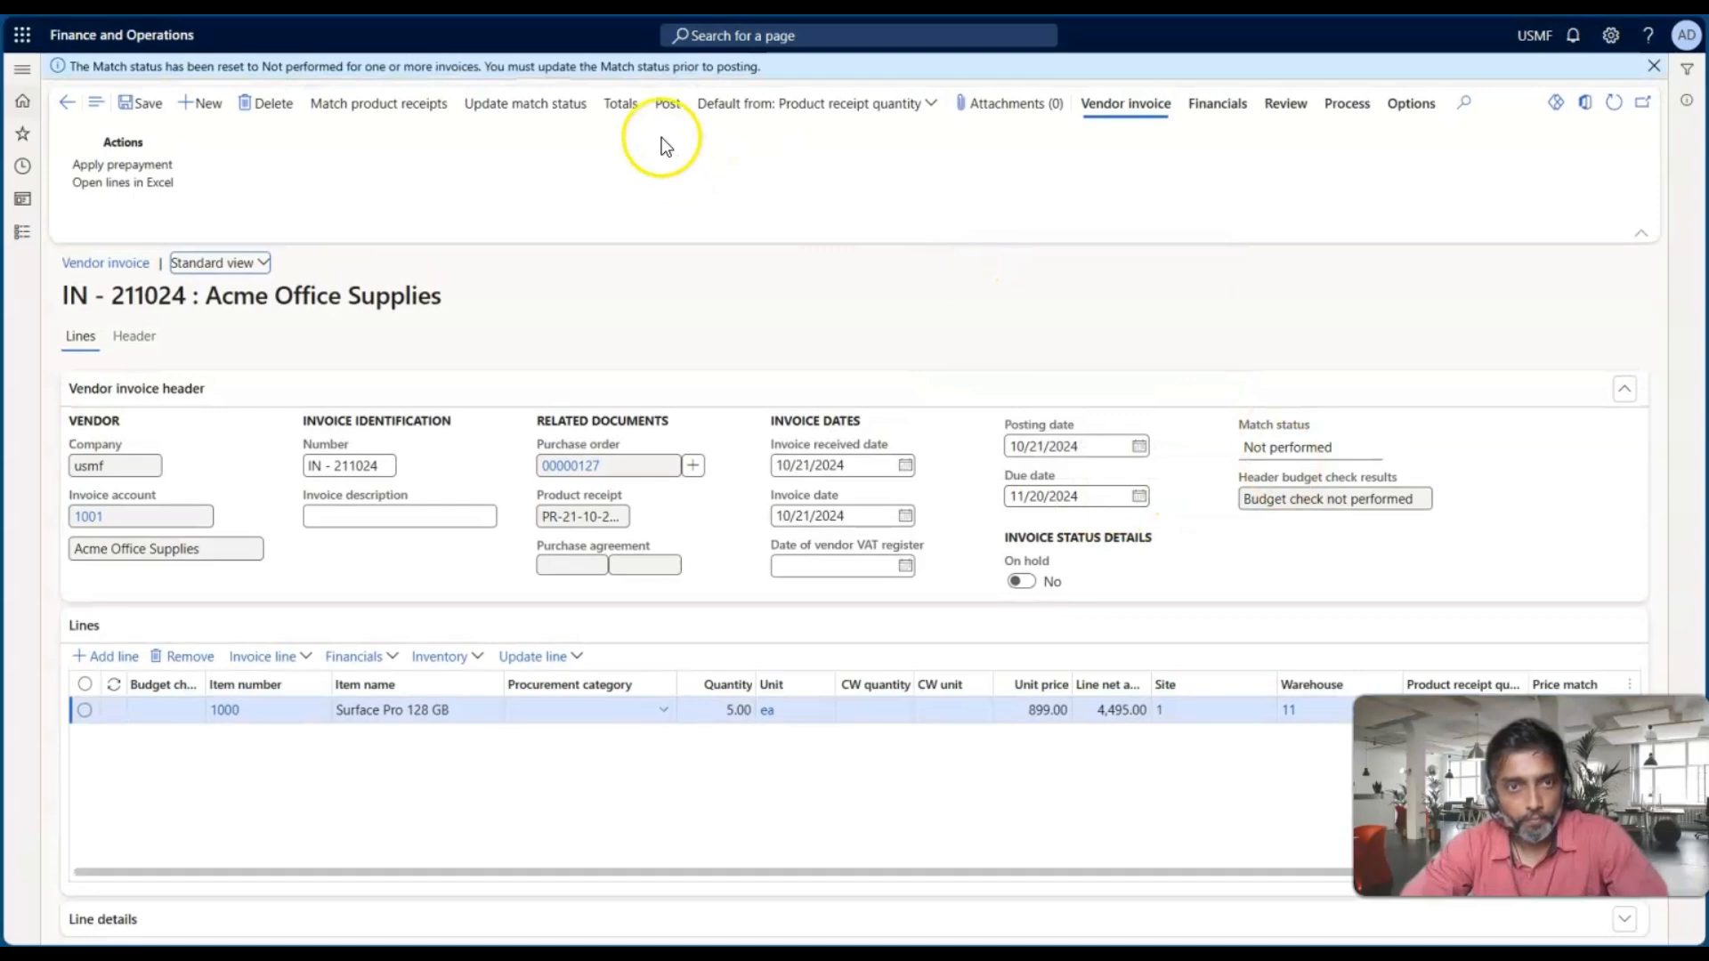
Step: Update the vendor invoice's match status, post the invoice, and leave the pending invoices form
click(545, 110)
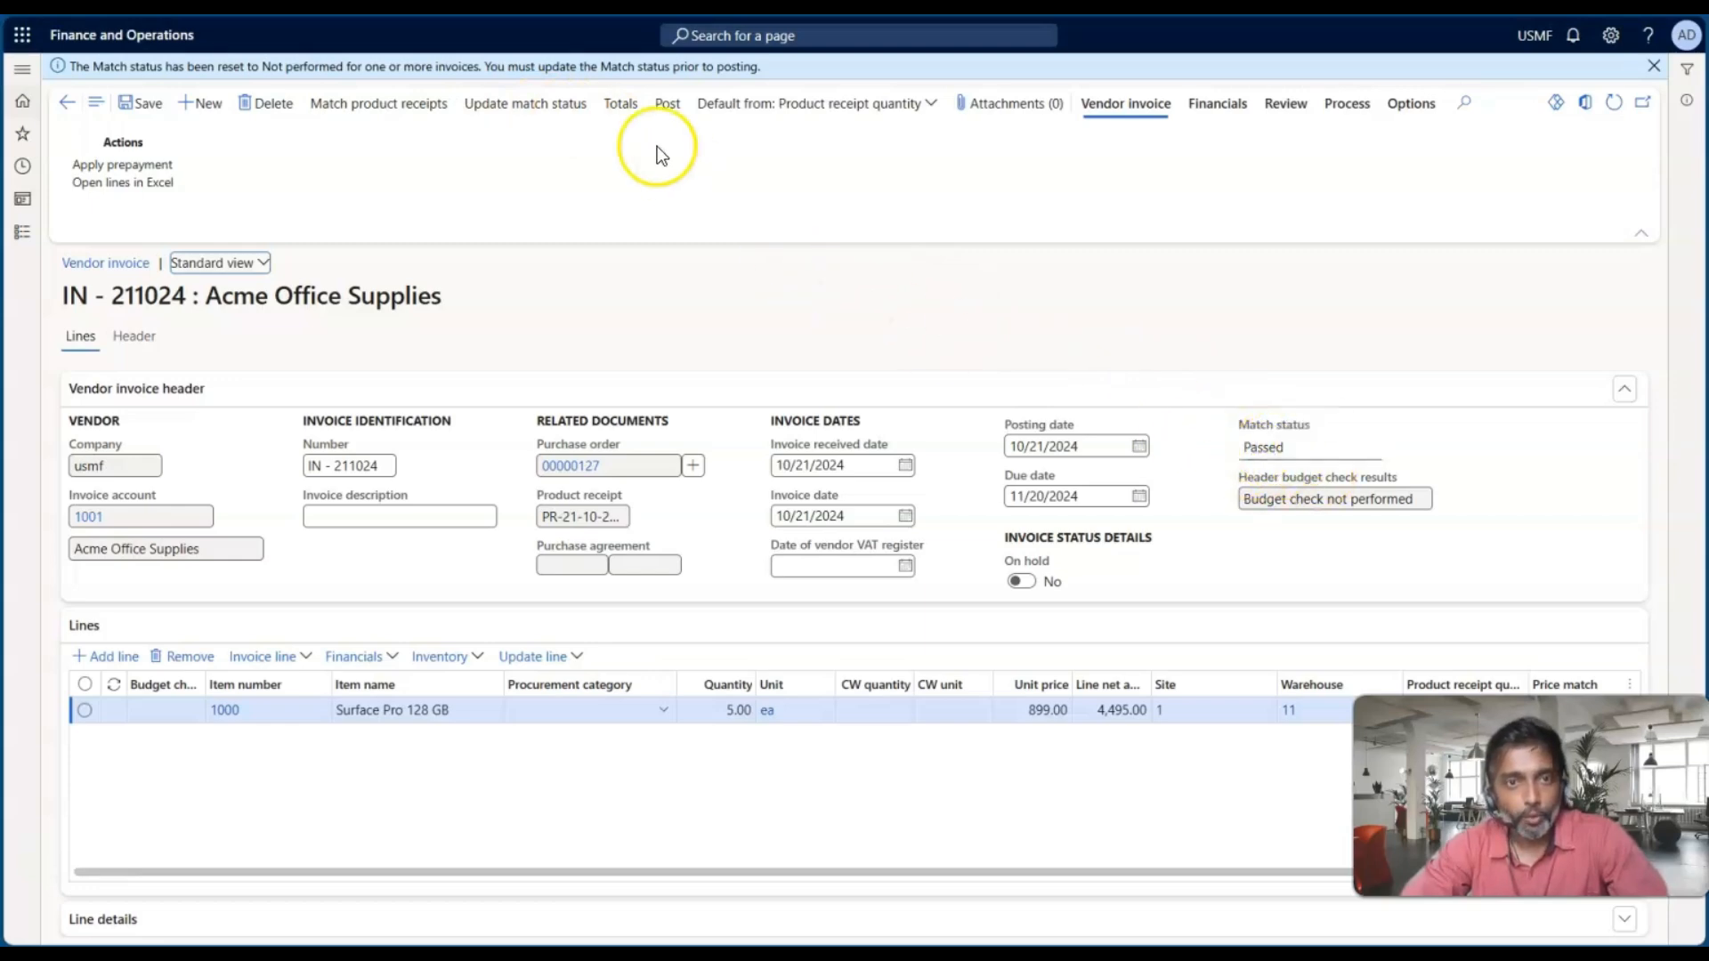
click(668, 105)
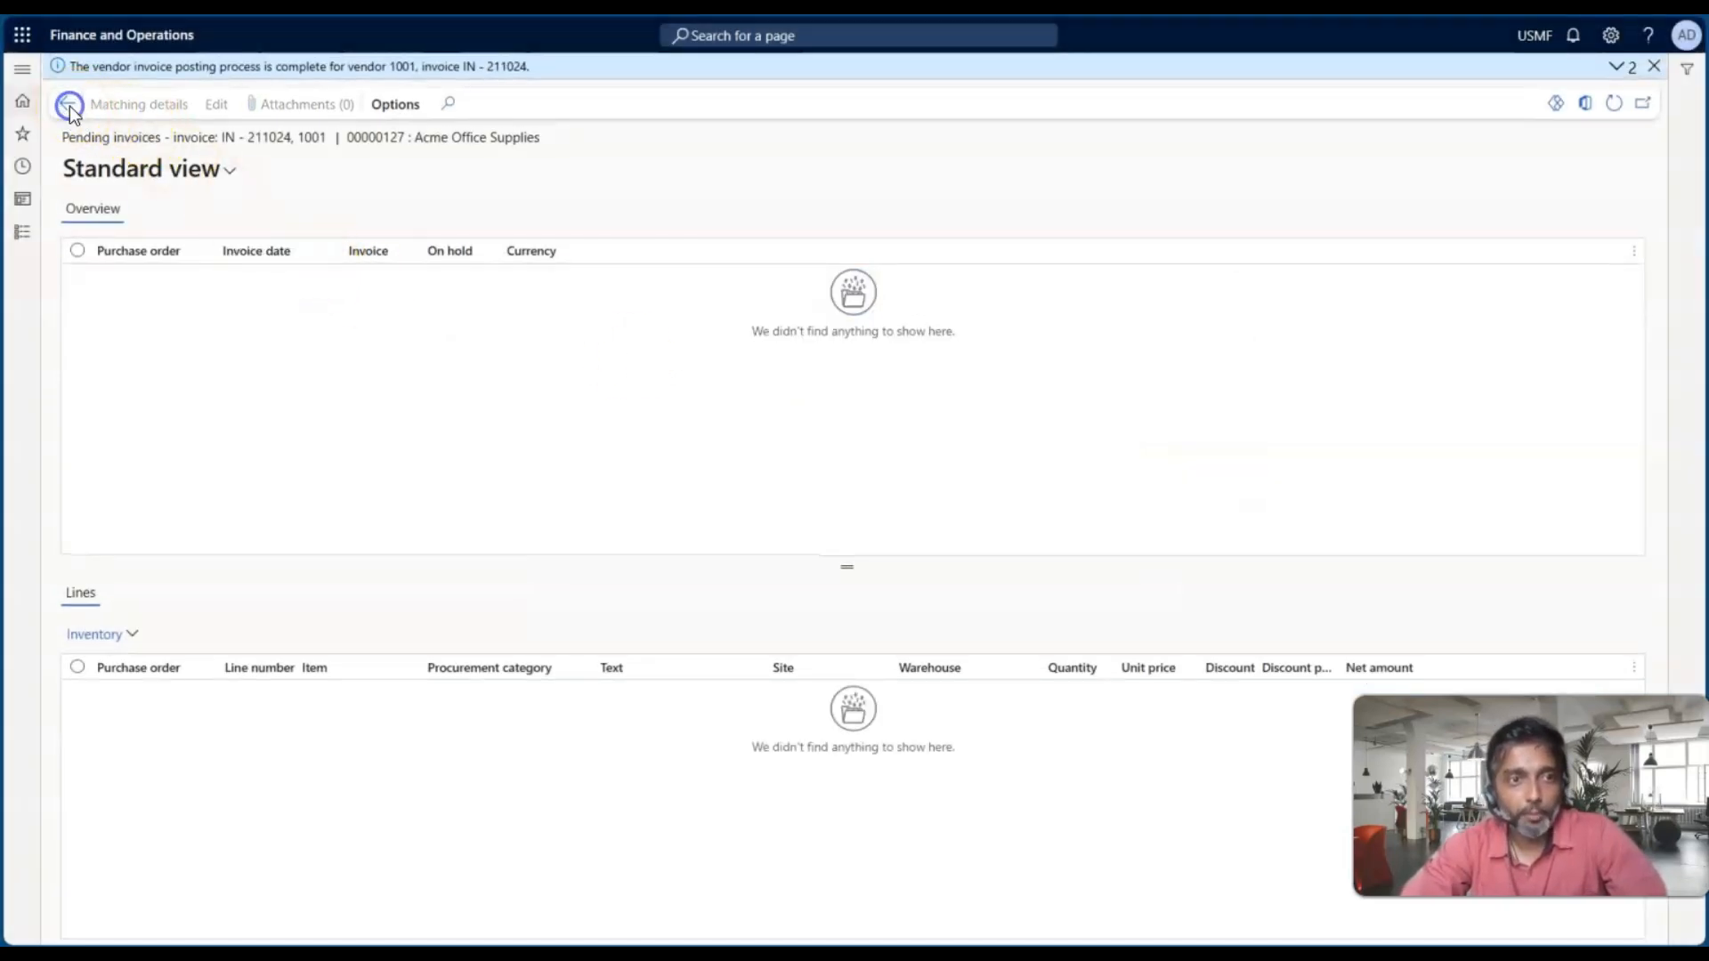
click(70, 106)
Step: Refresh the purchase order and review the lines and overview of its product receipt journal
scroll(1117, 628, down, 2)
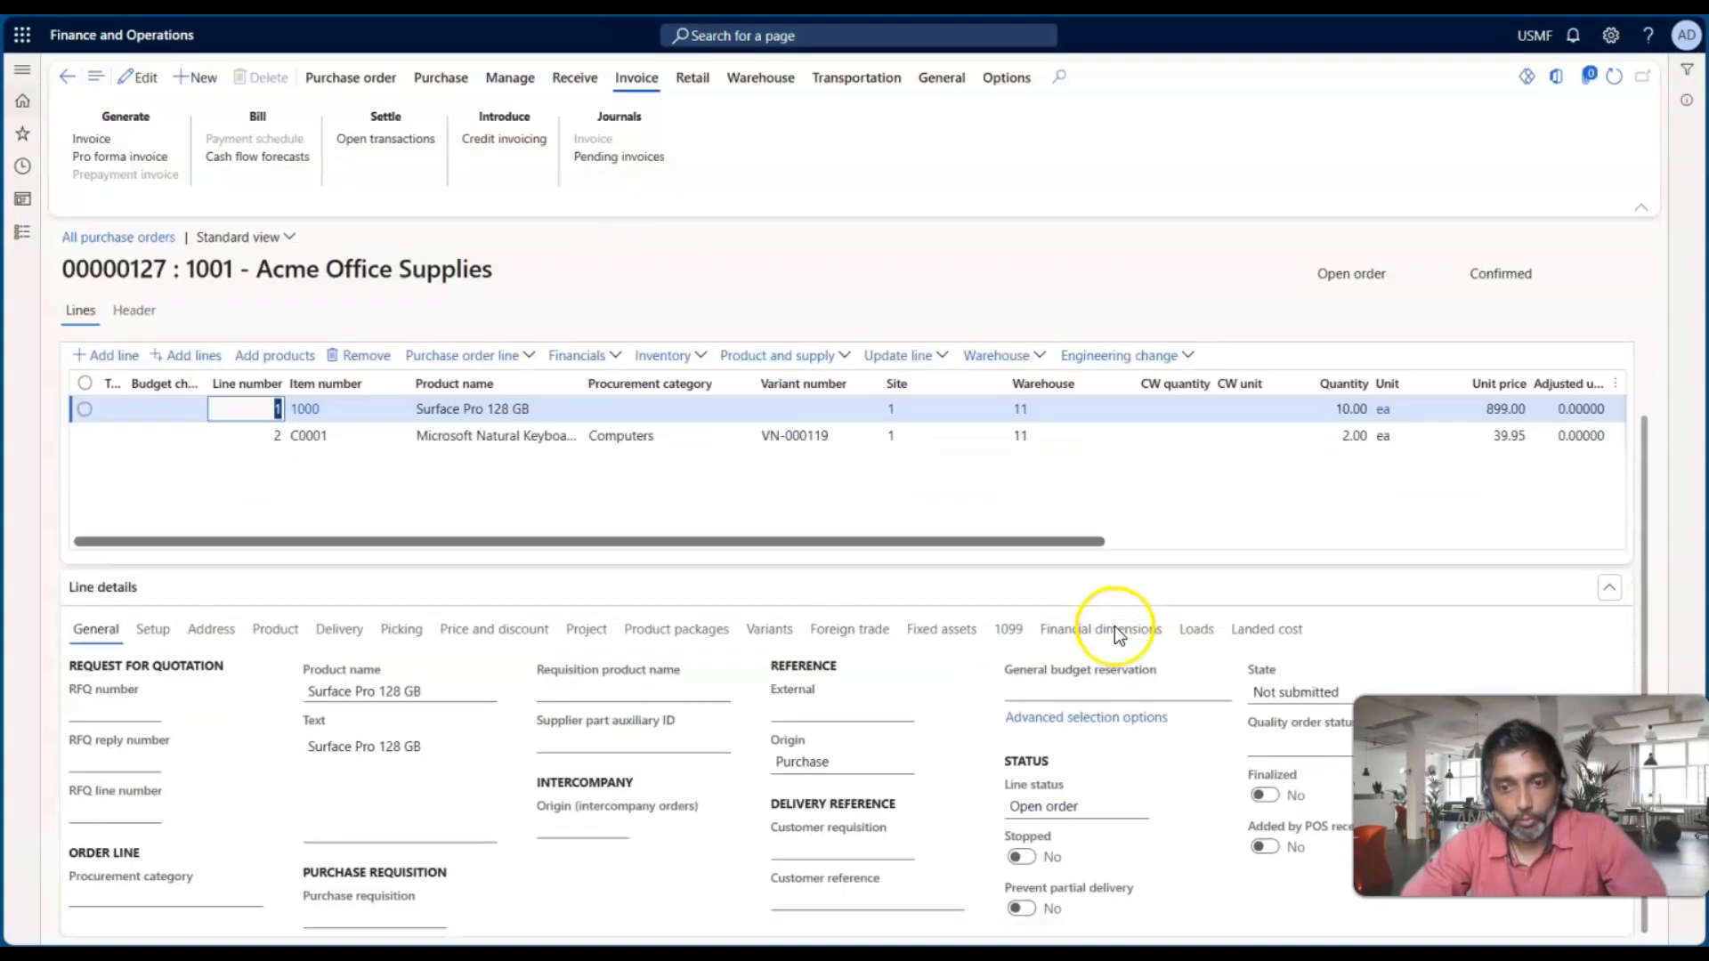
click(1613, 78)
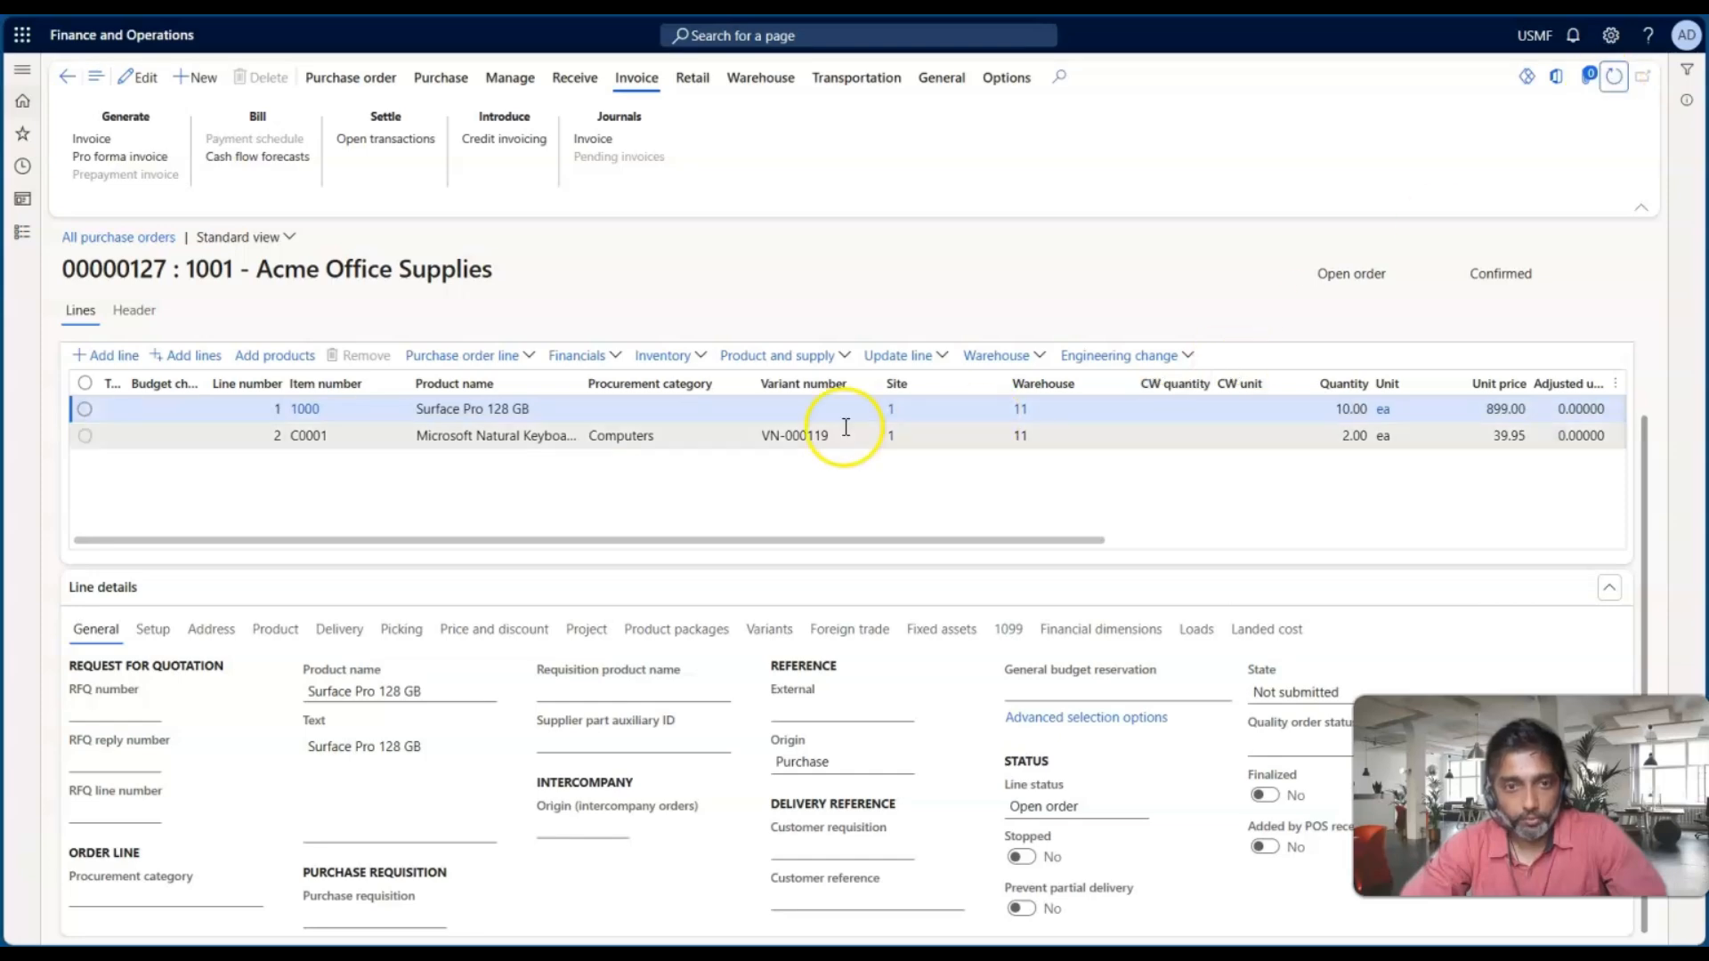
click(1076, 490)
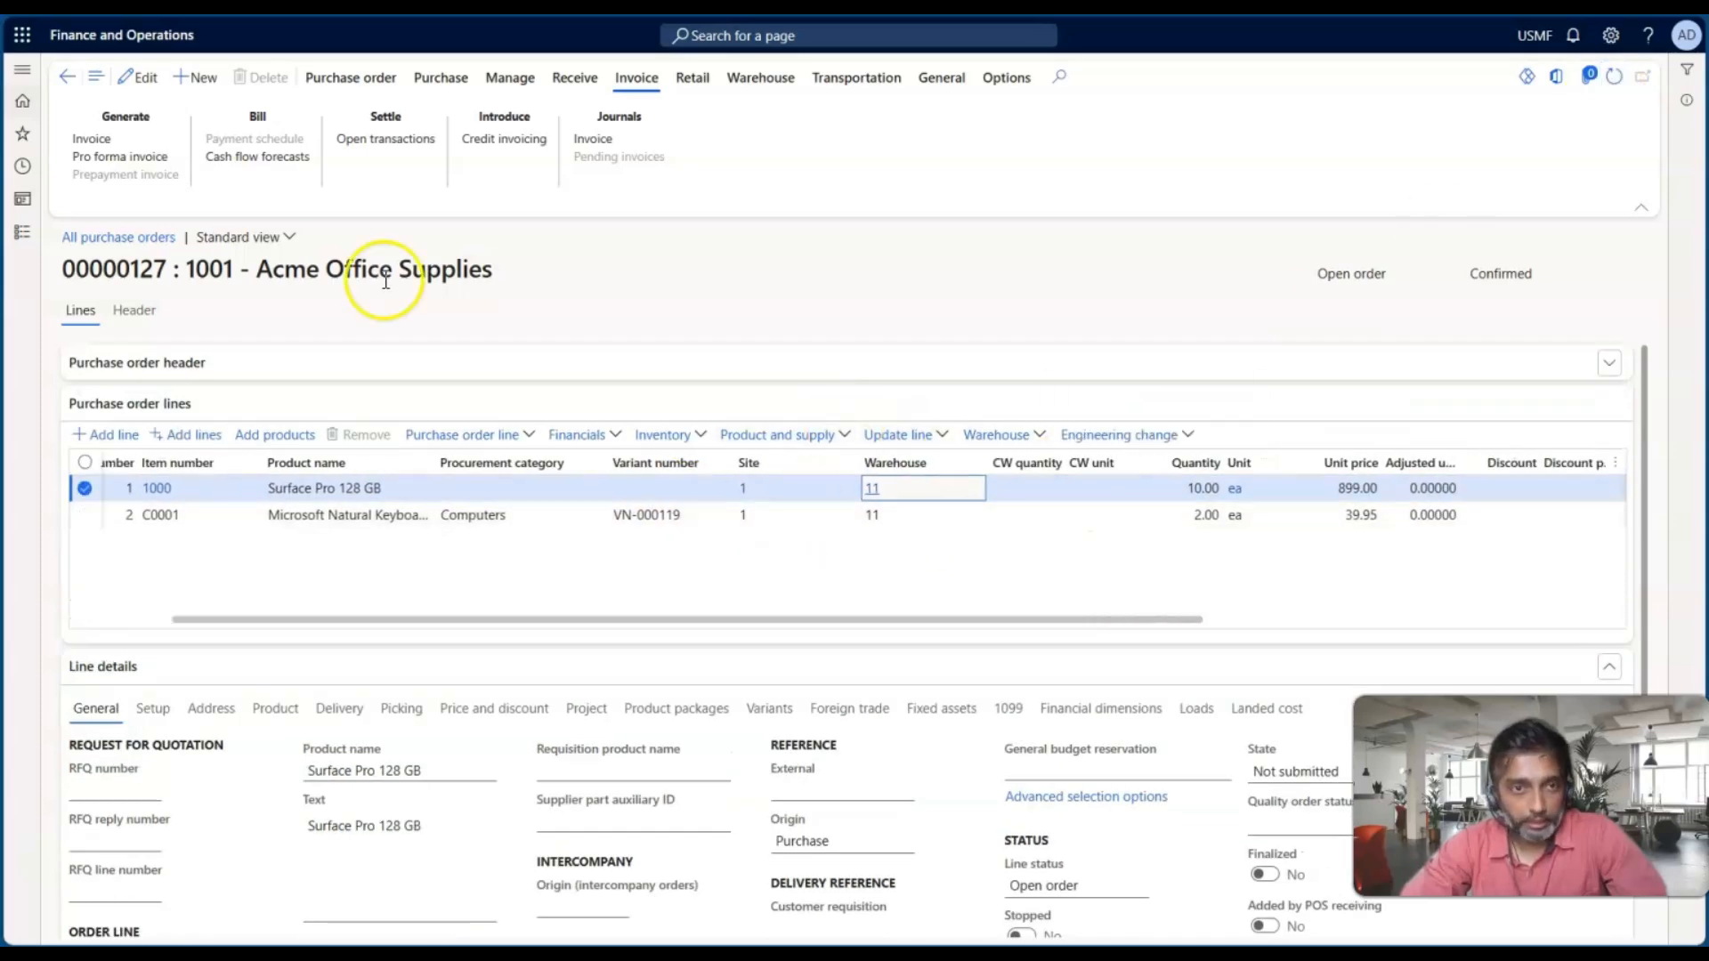
click(576, 77)
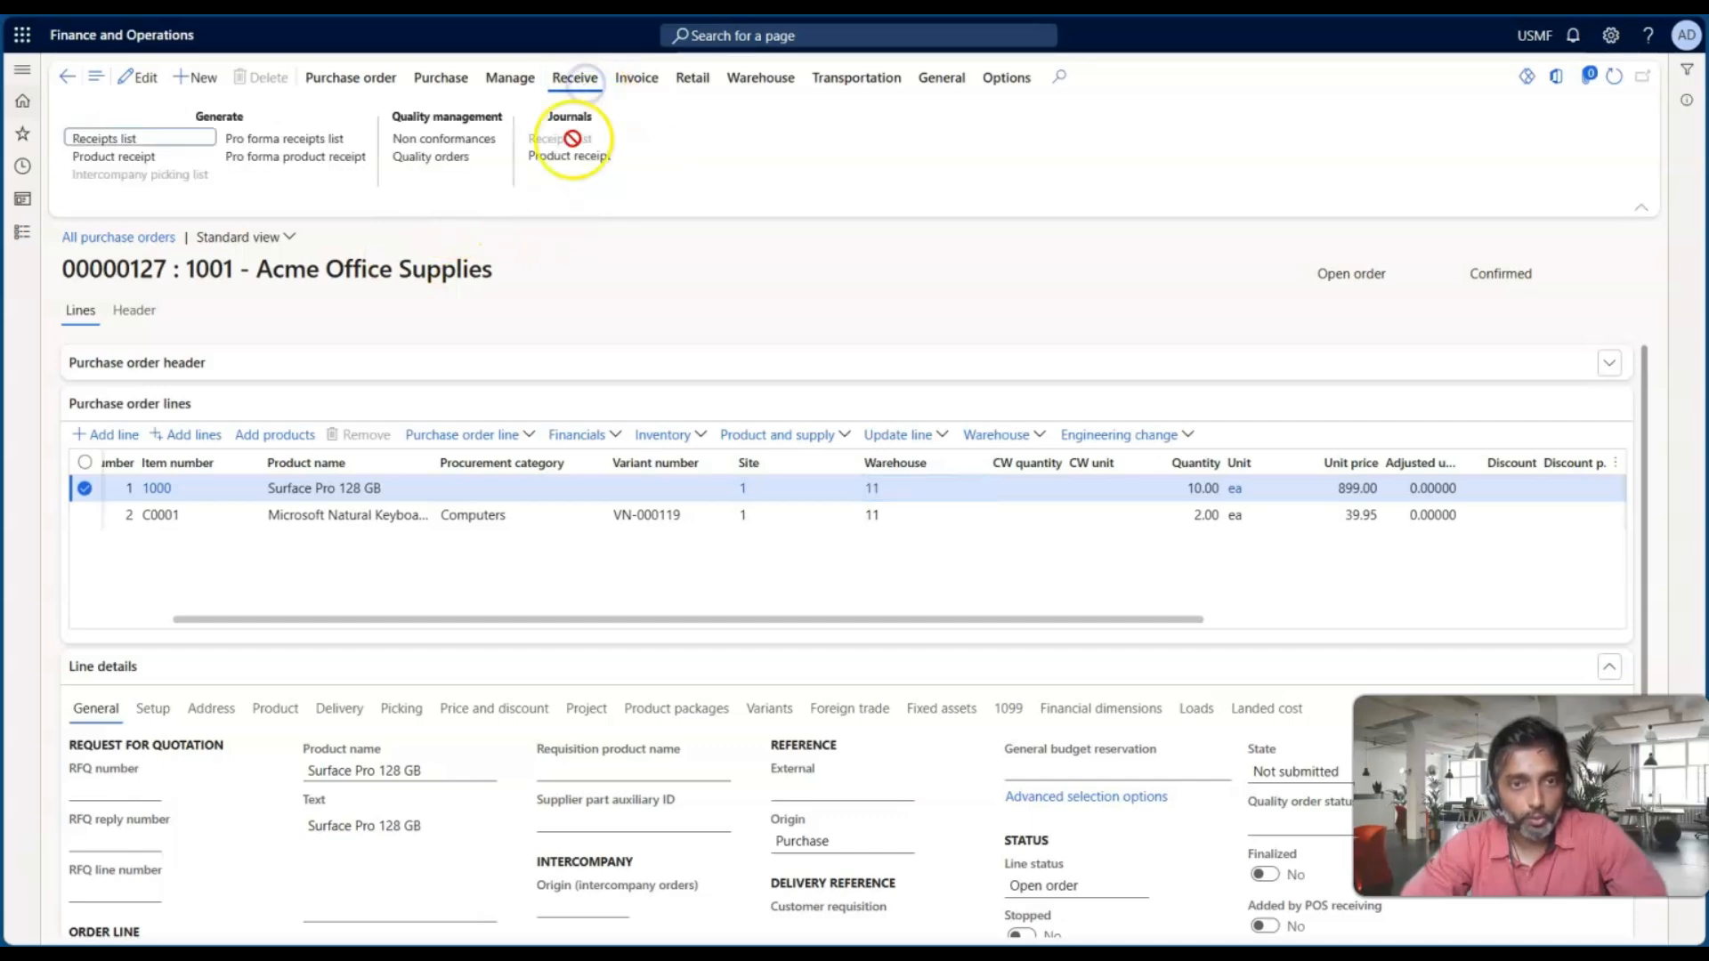
click(563, 154)
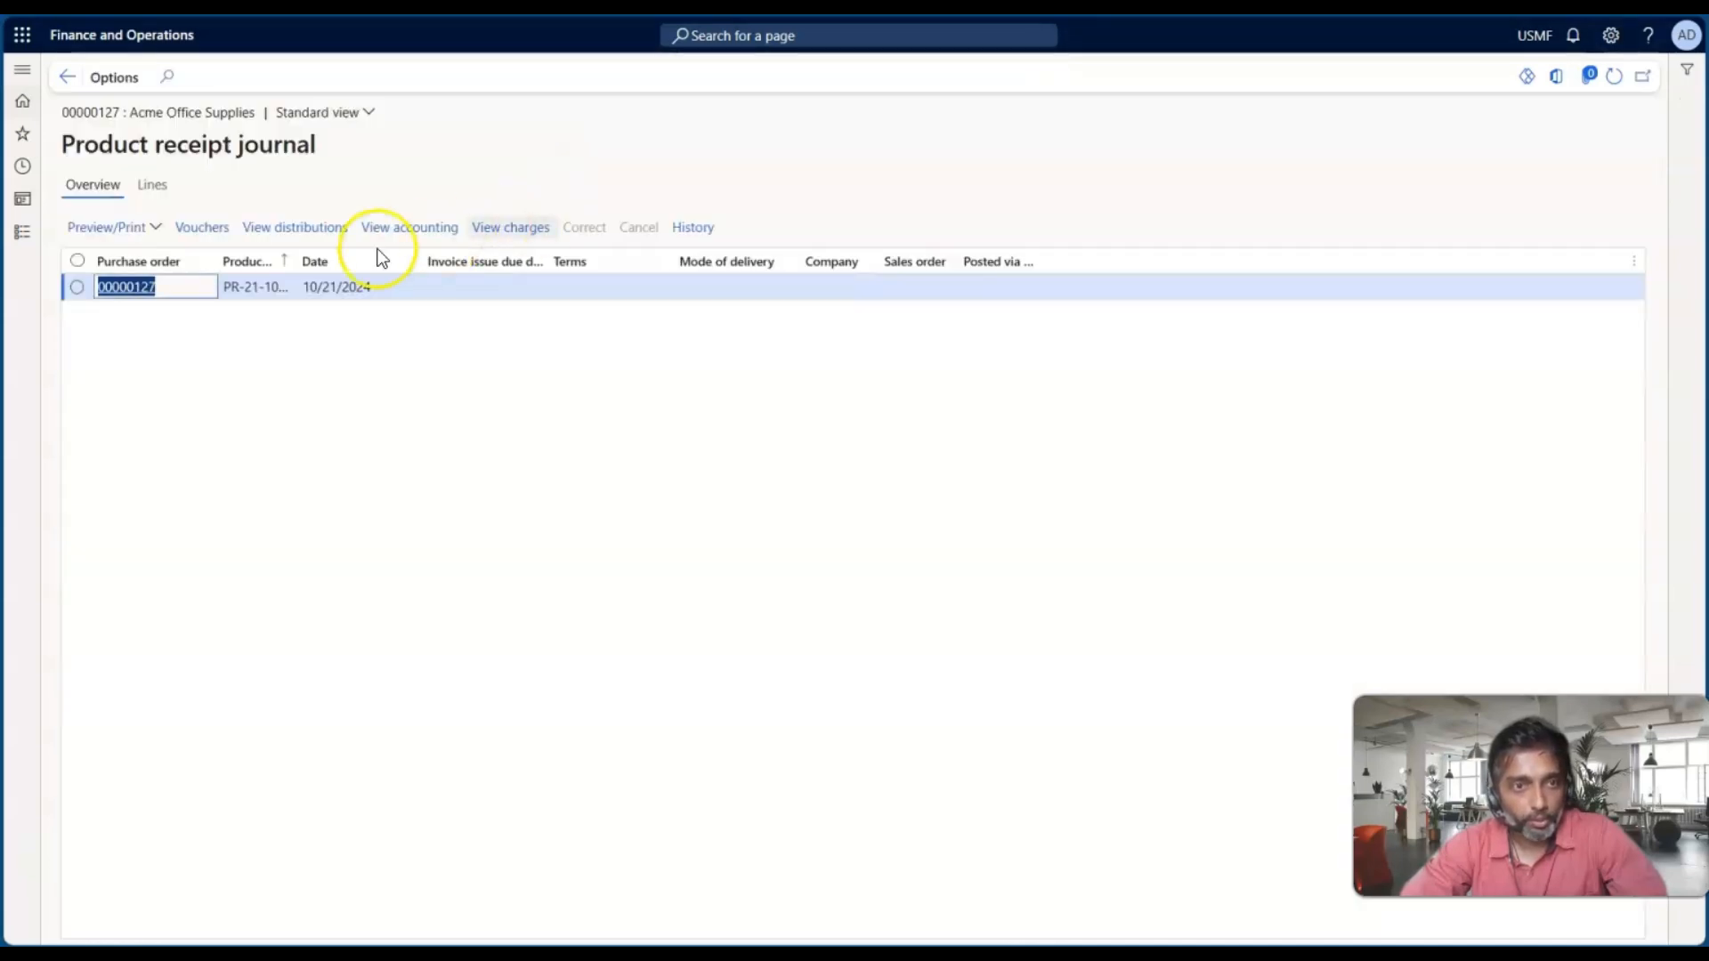
click(152, 185)
scroll(955, 342, right, 2)
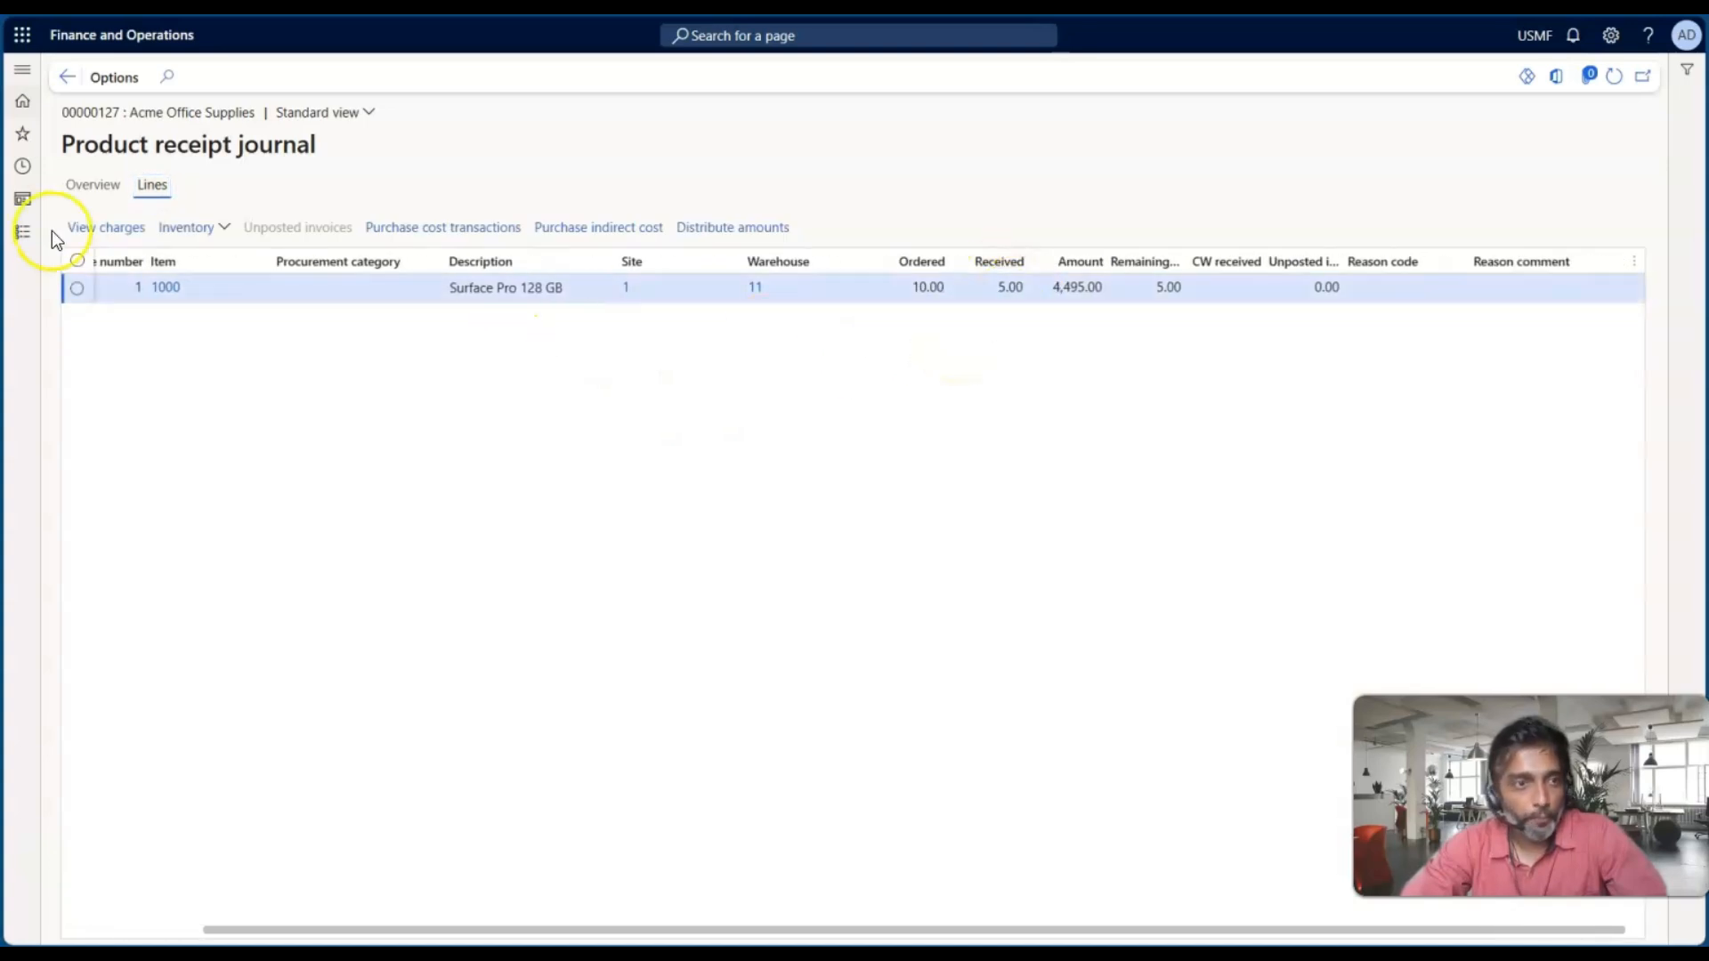
click(89, 185)
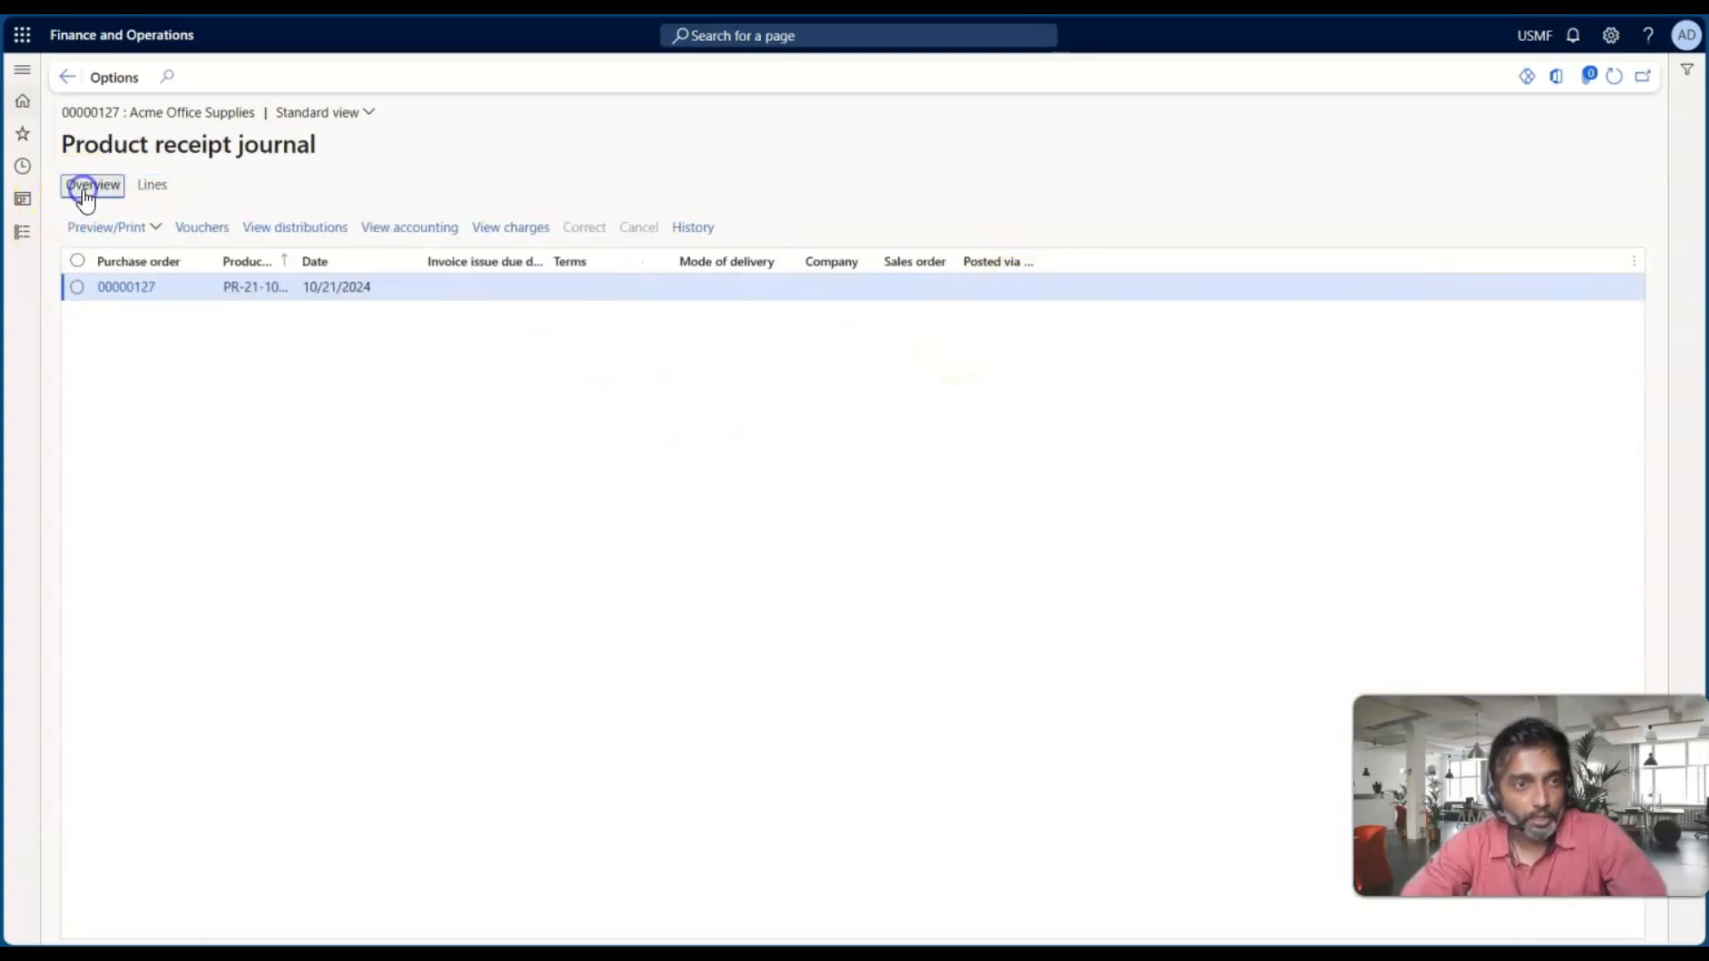
click(66, 78)
Step: Open the order's invoice journal and review its lines, widening the Quantity column
click(637, 79)
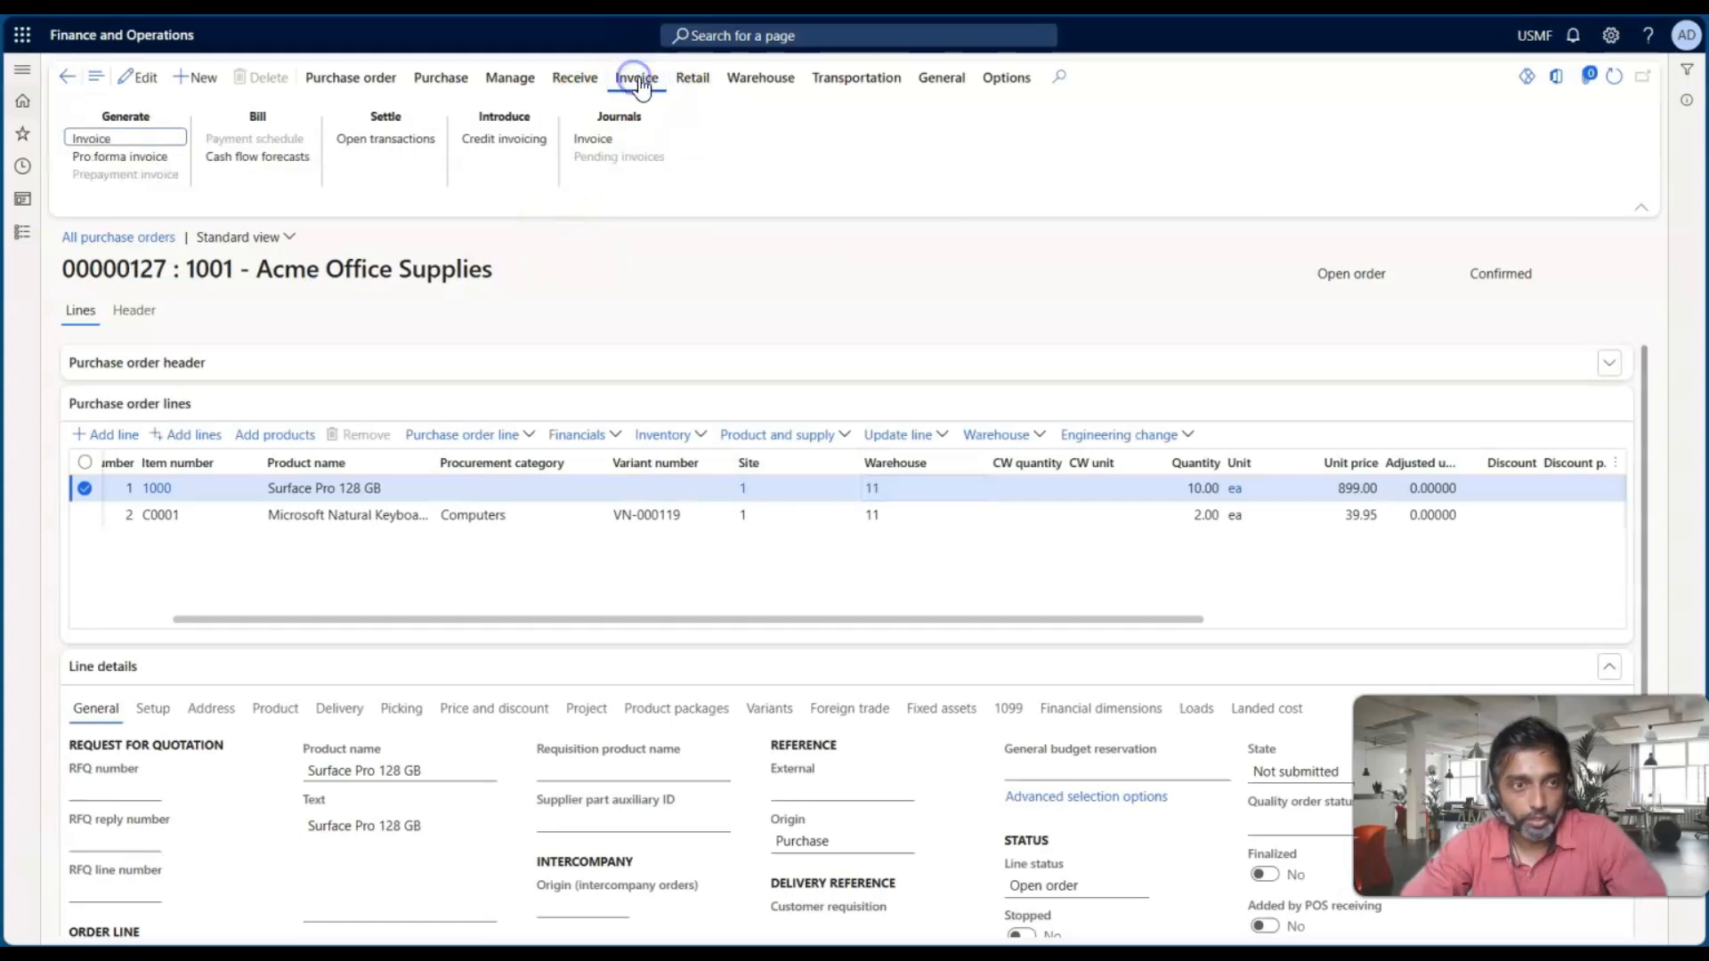
click(595, 141)
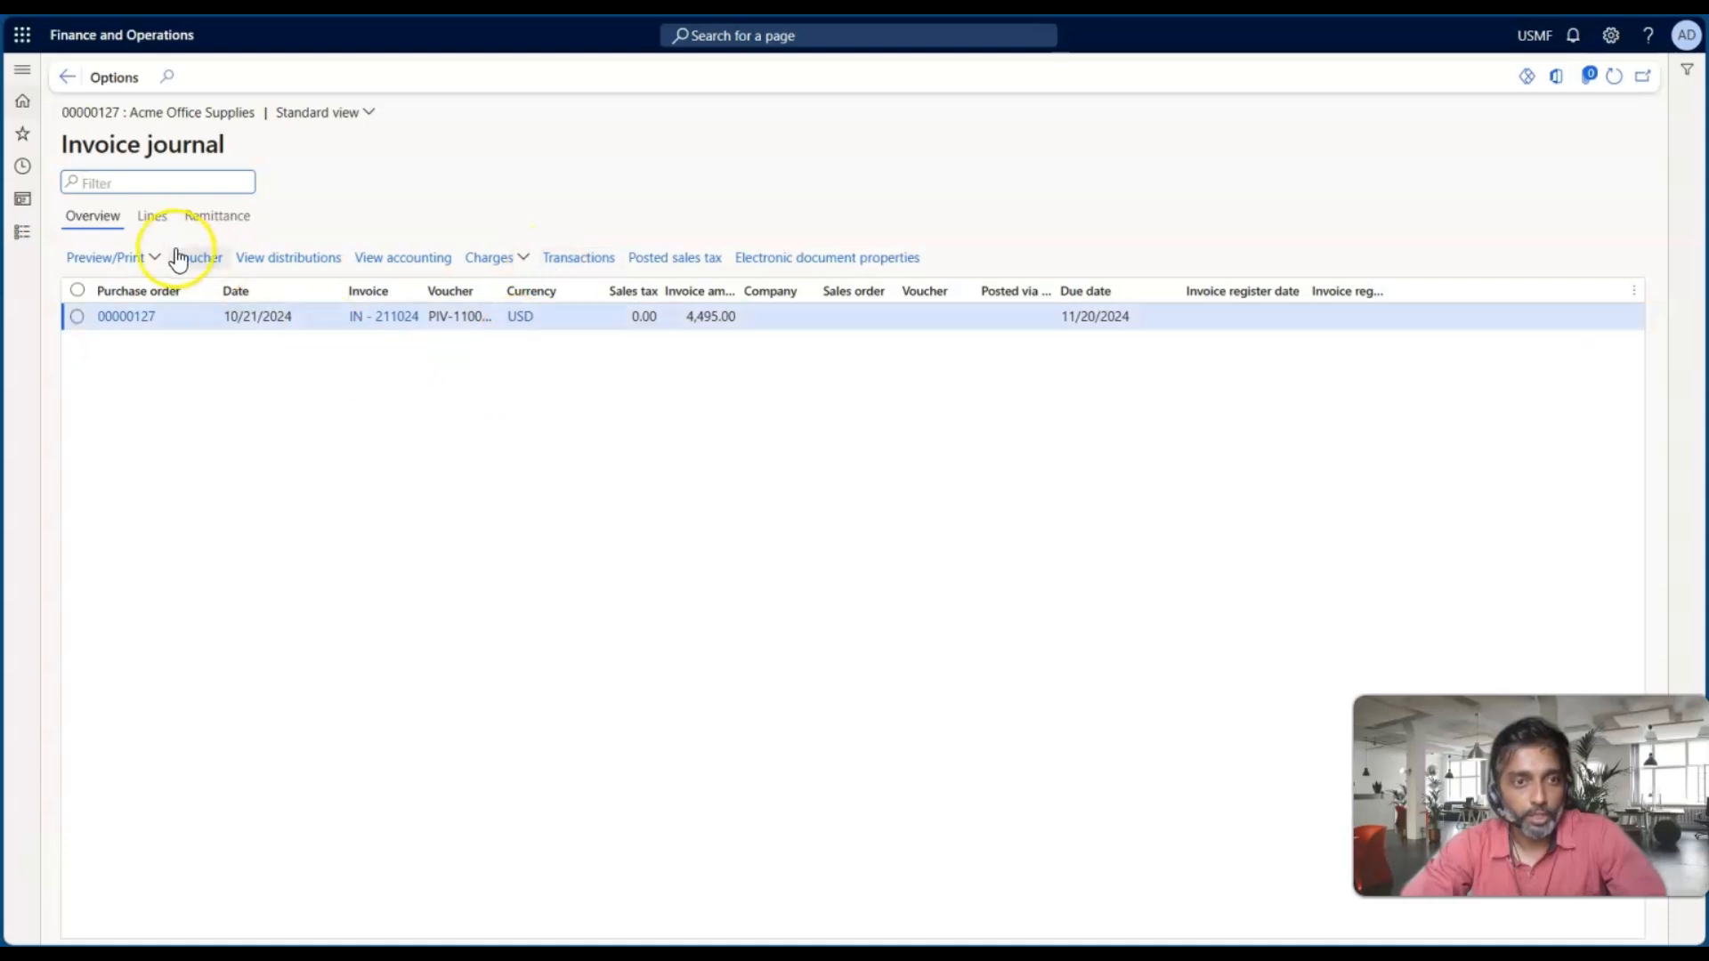
click(152, 217)
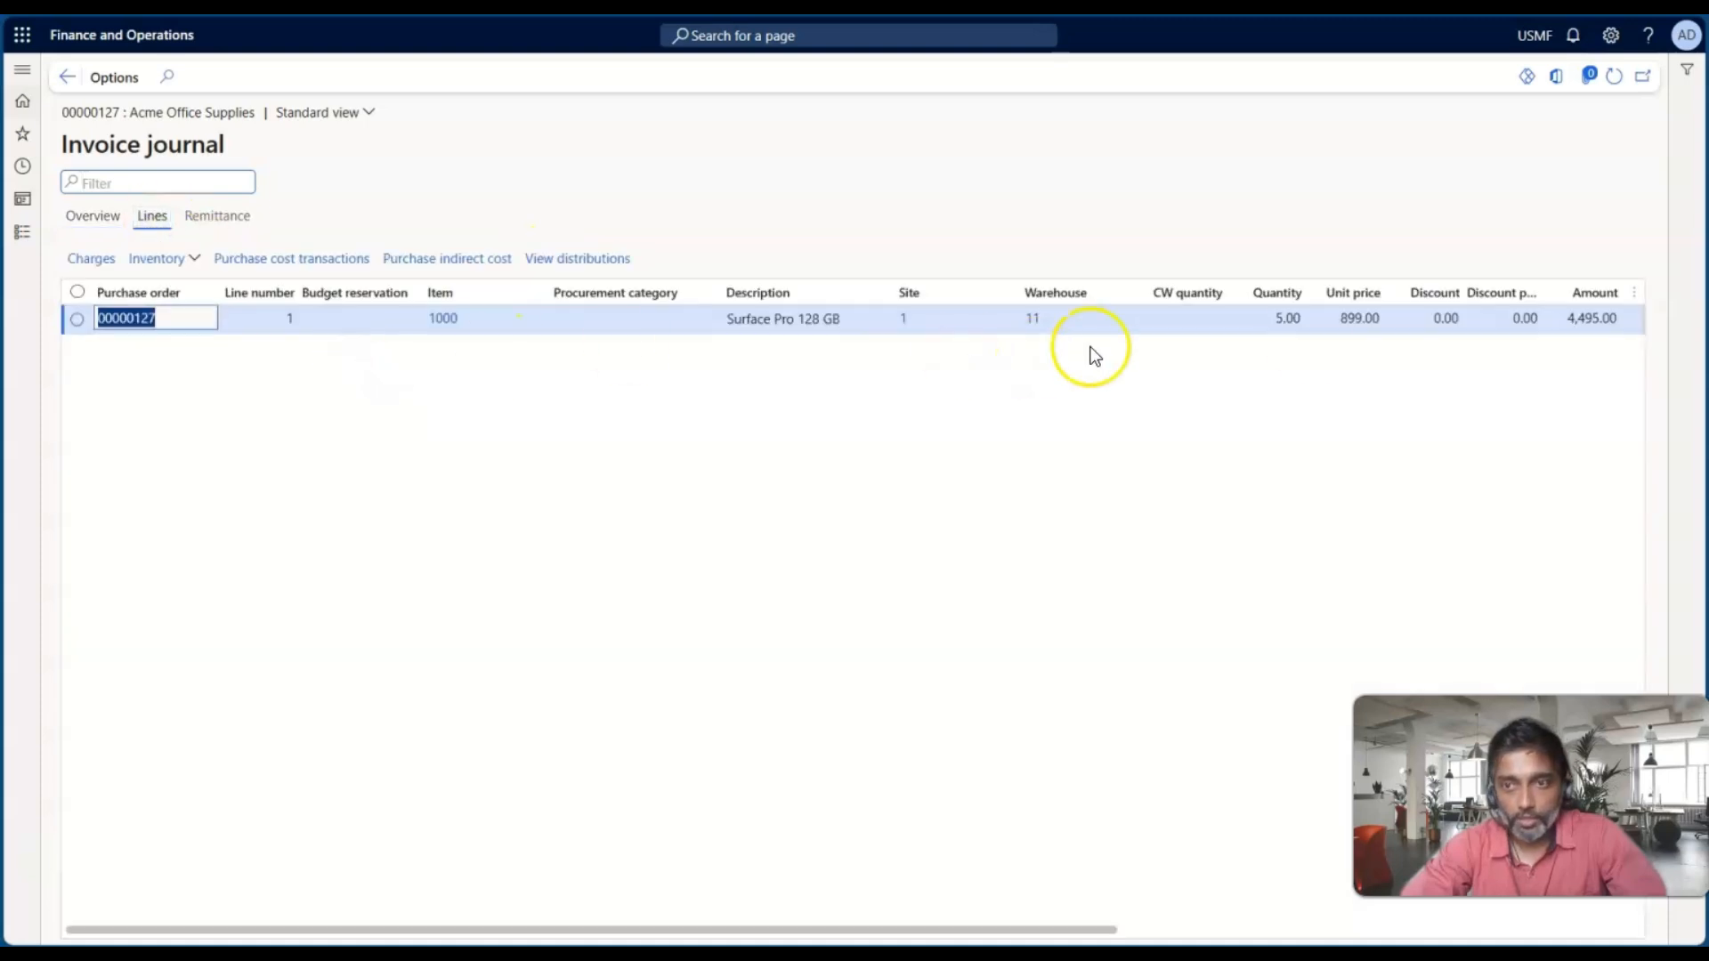
scroll(1305, 338, right, 2)
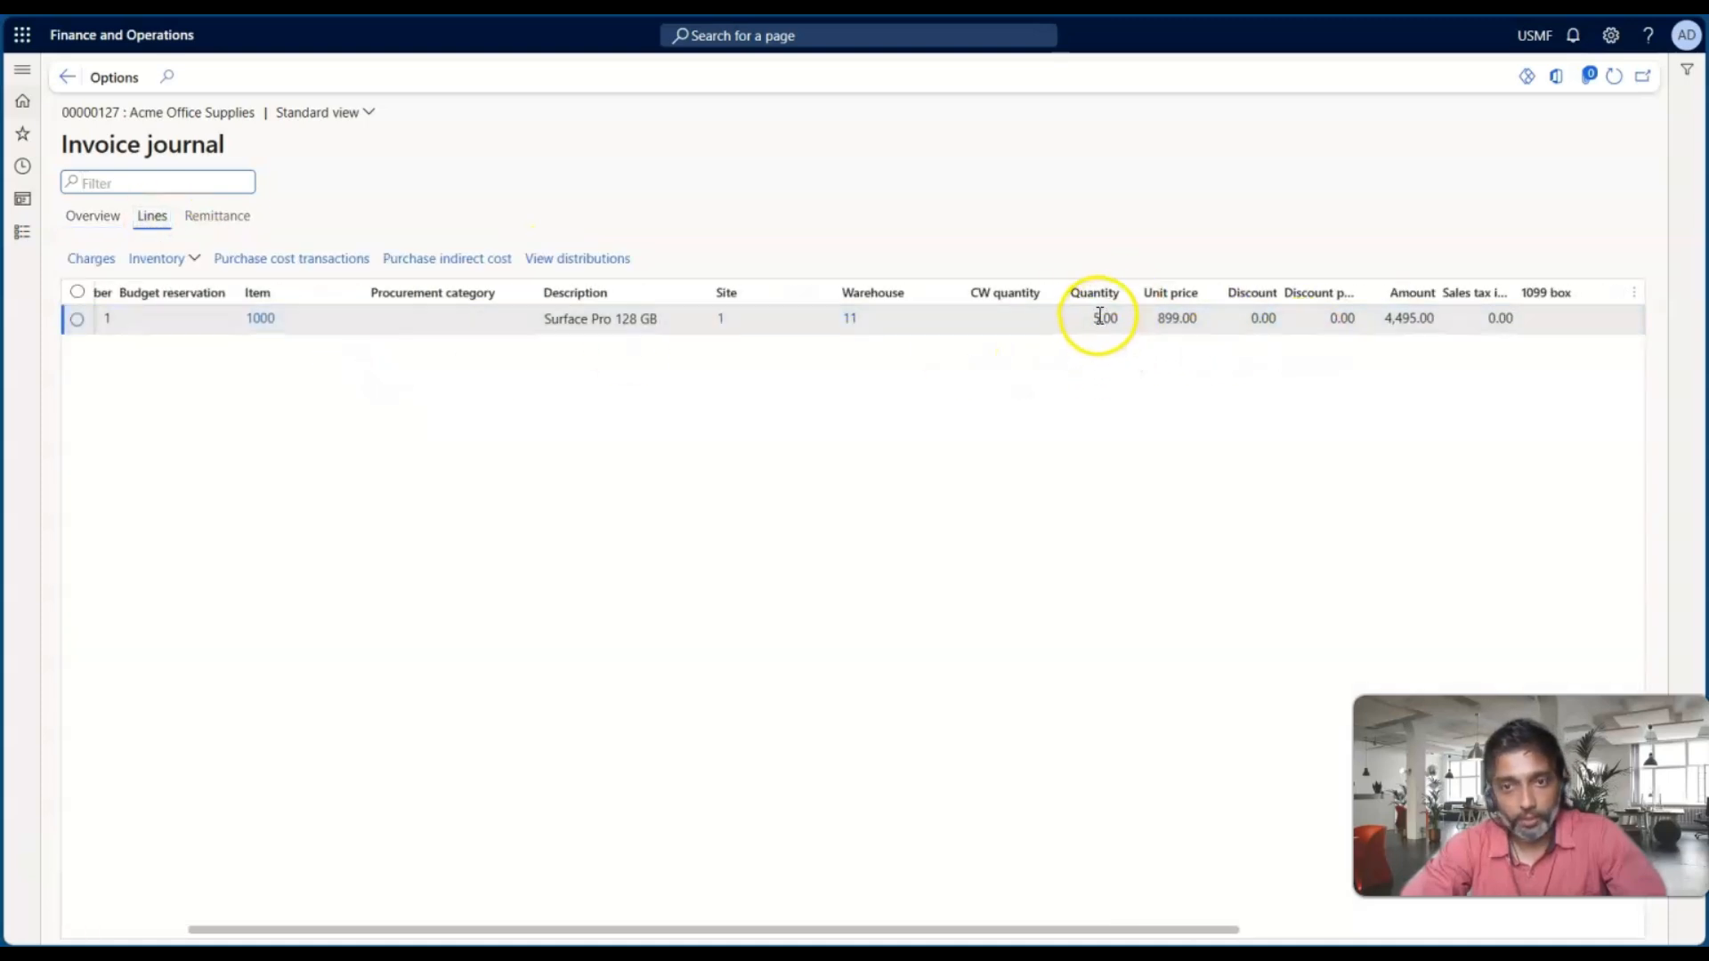
drag(1125, 294, 1180, 307)
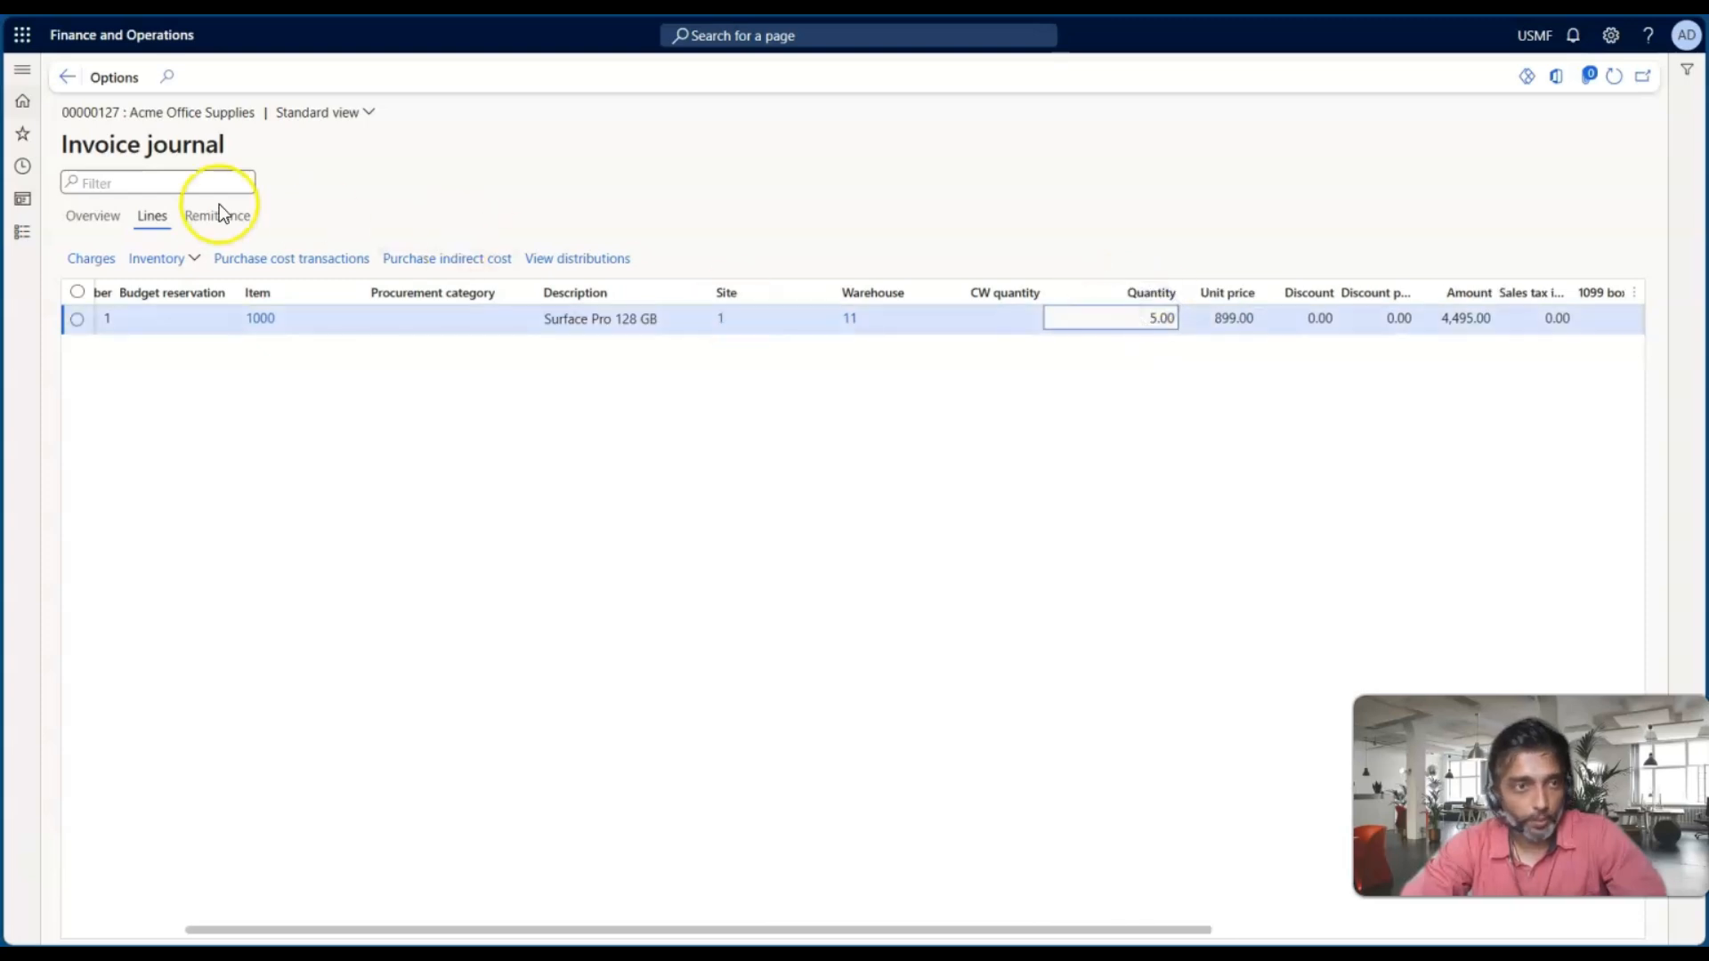
click(67, 76)
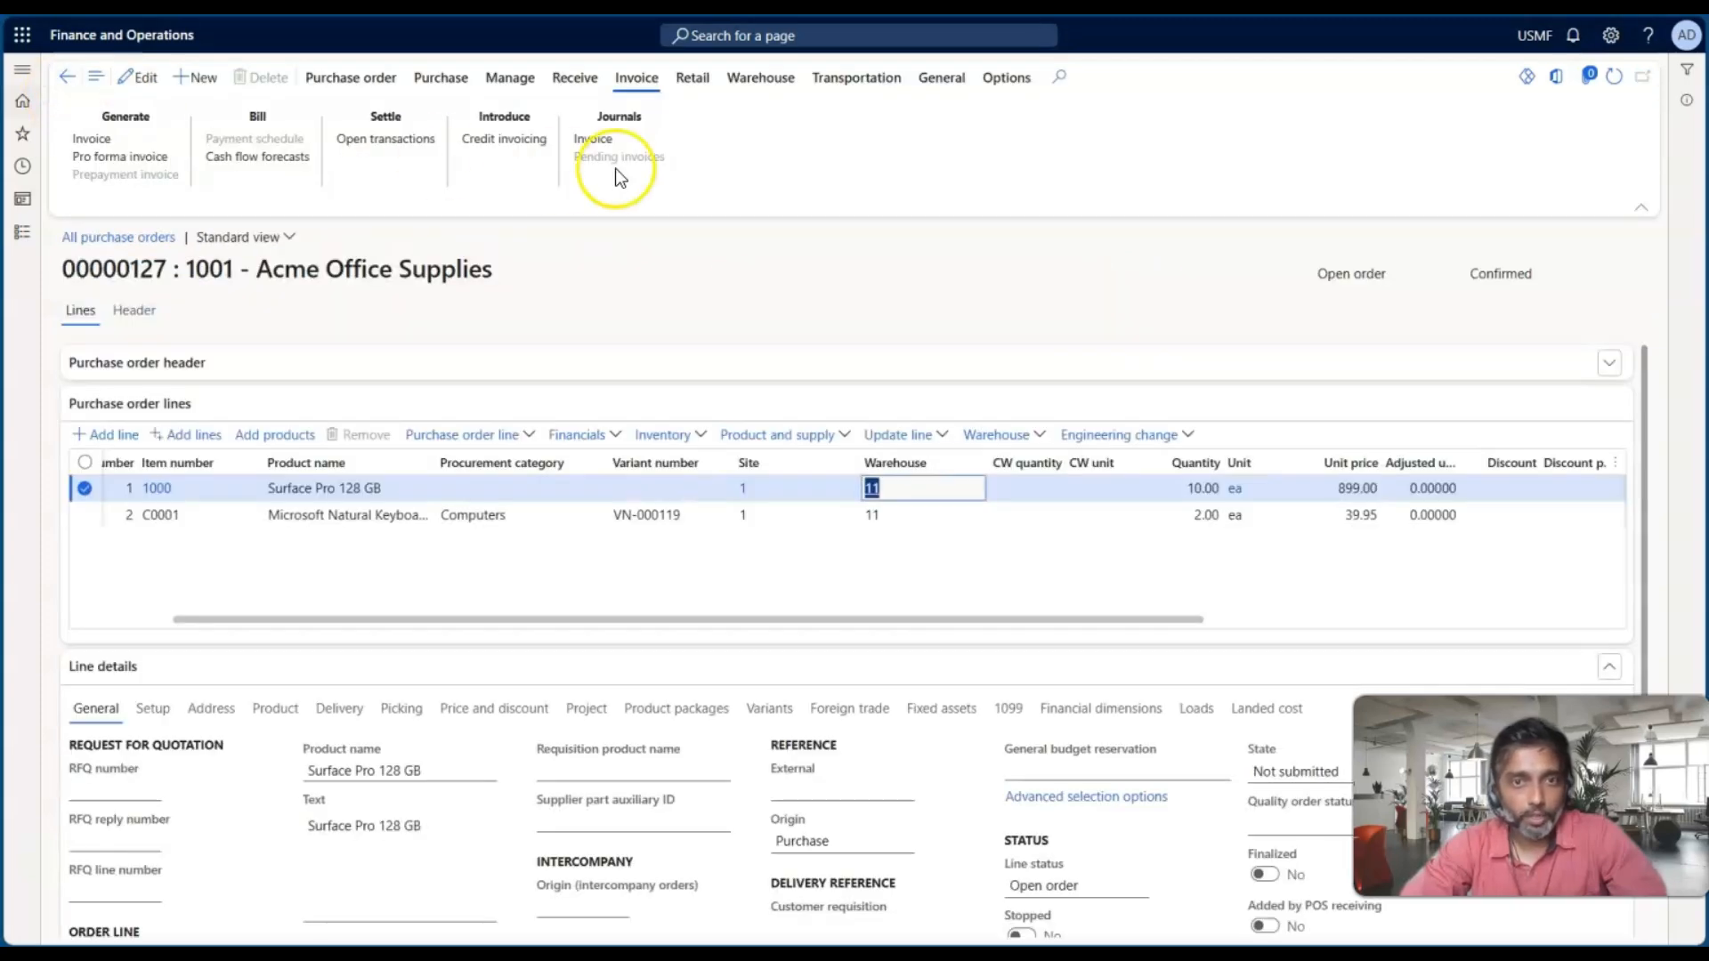
Step: Review the order's line quantities with a wider Deliver remainder column, and switch back to the Purchase Orders lifecycle slide
click(941, 78)
click(609, 178)
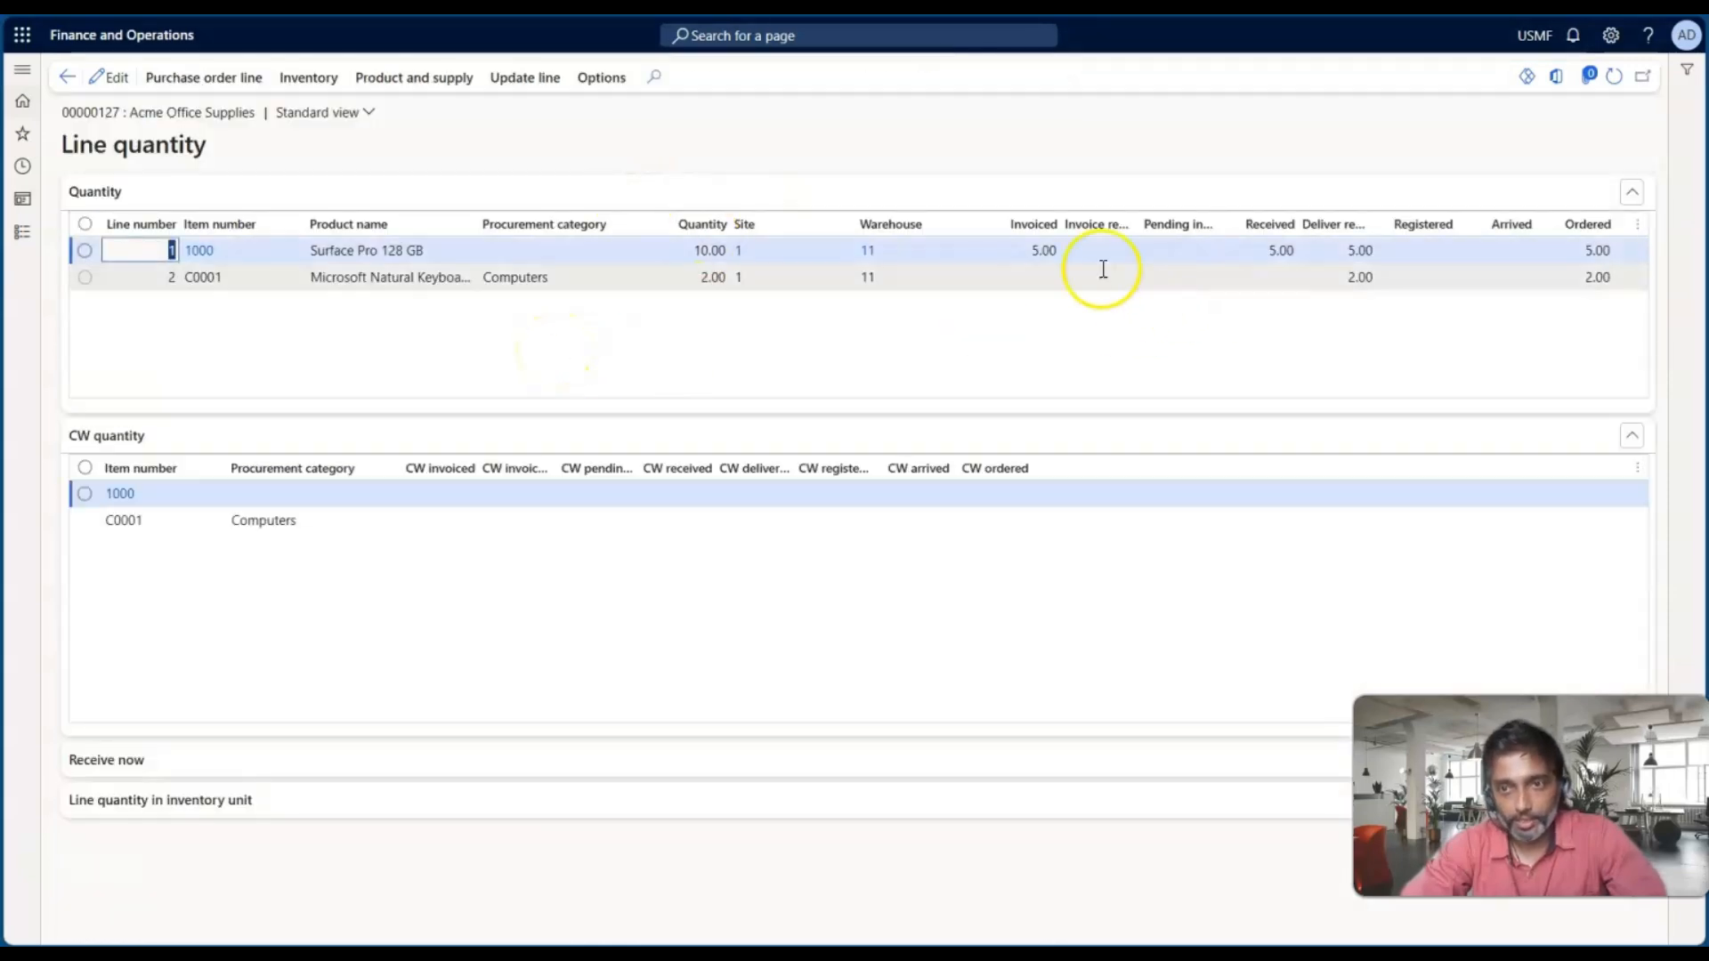
drag(1378, 225, 1508, 218)
click(1307, 252)
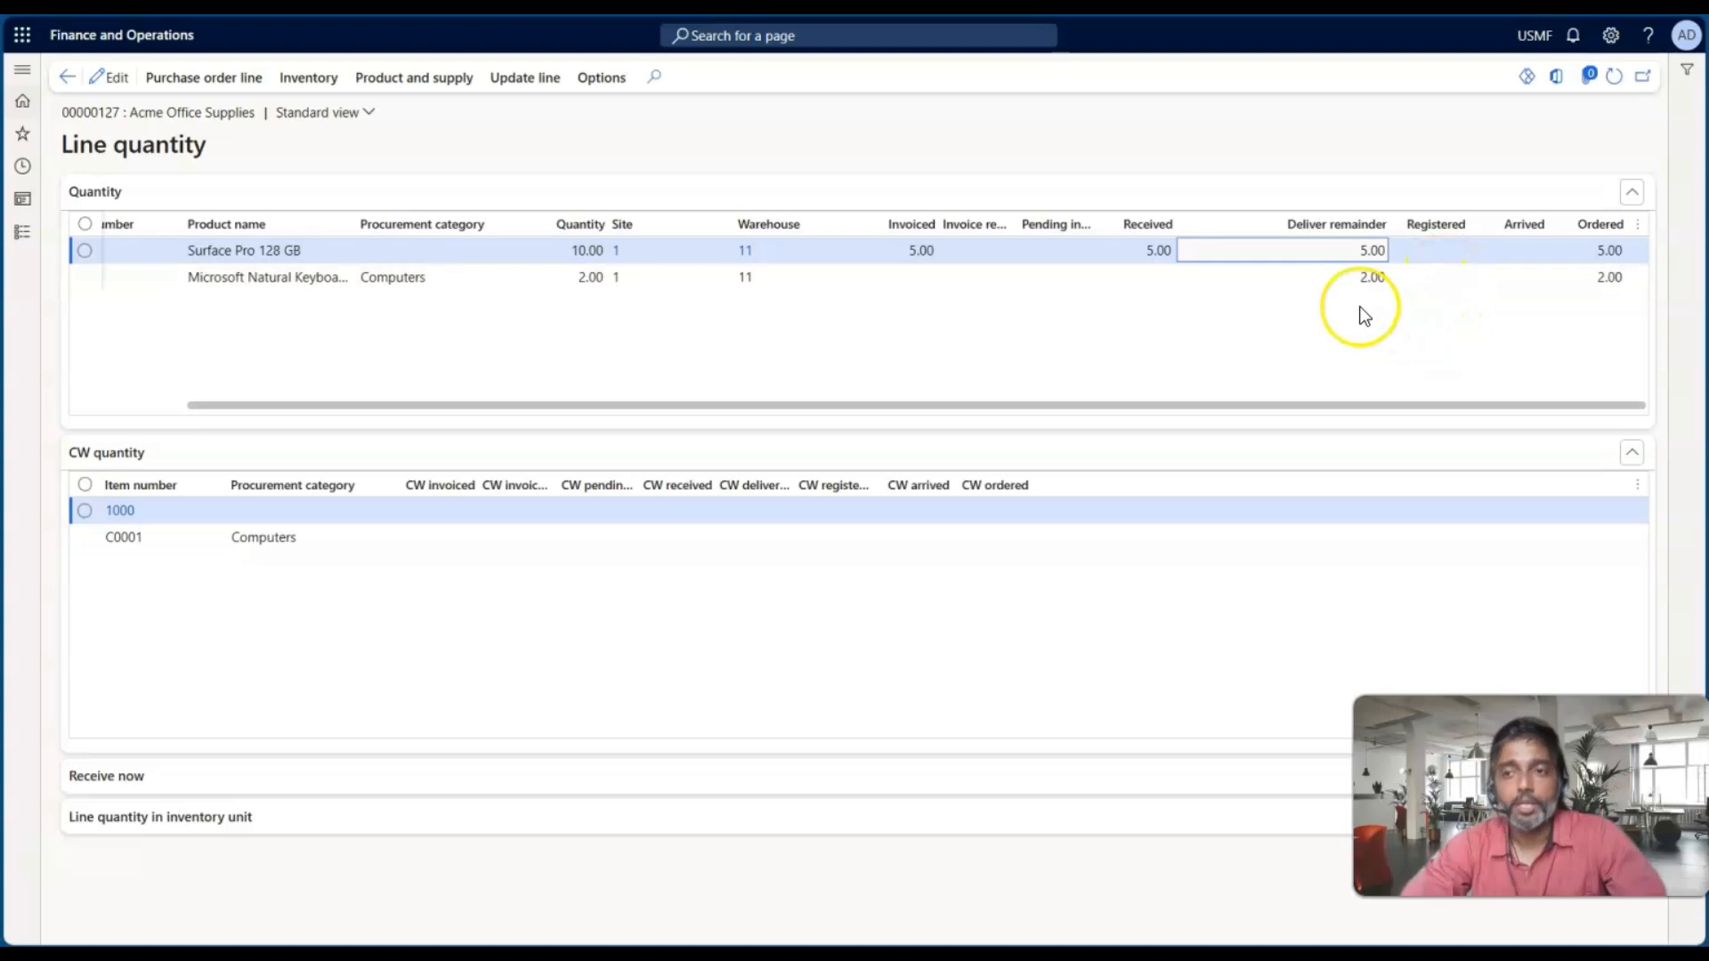
scroll(1092, 294, left, 2)
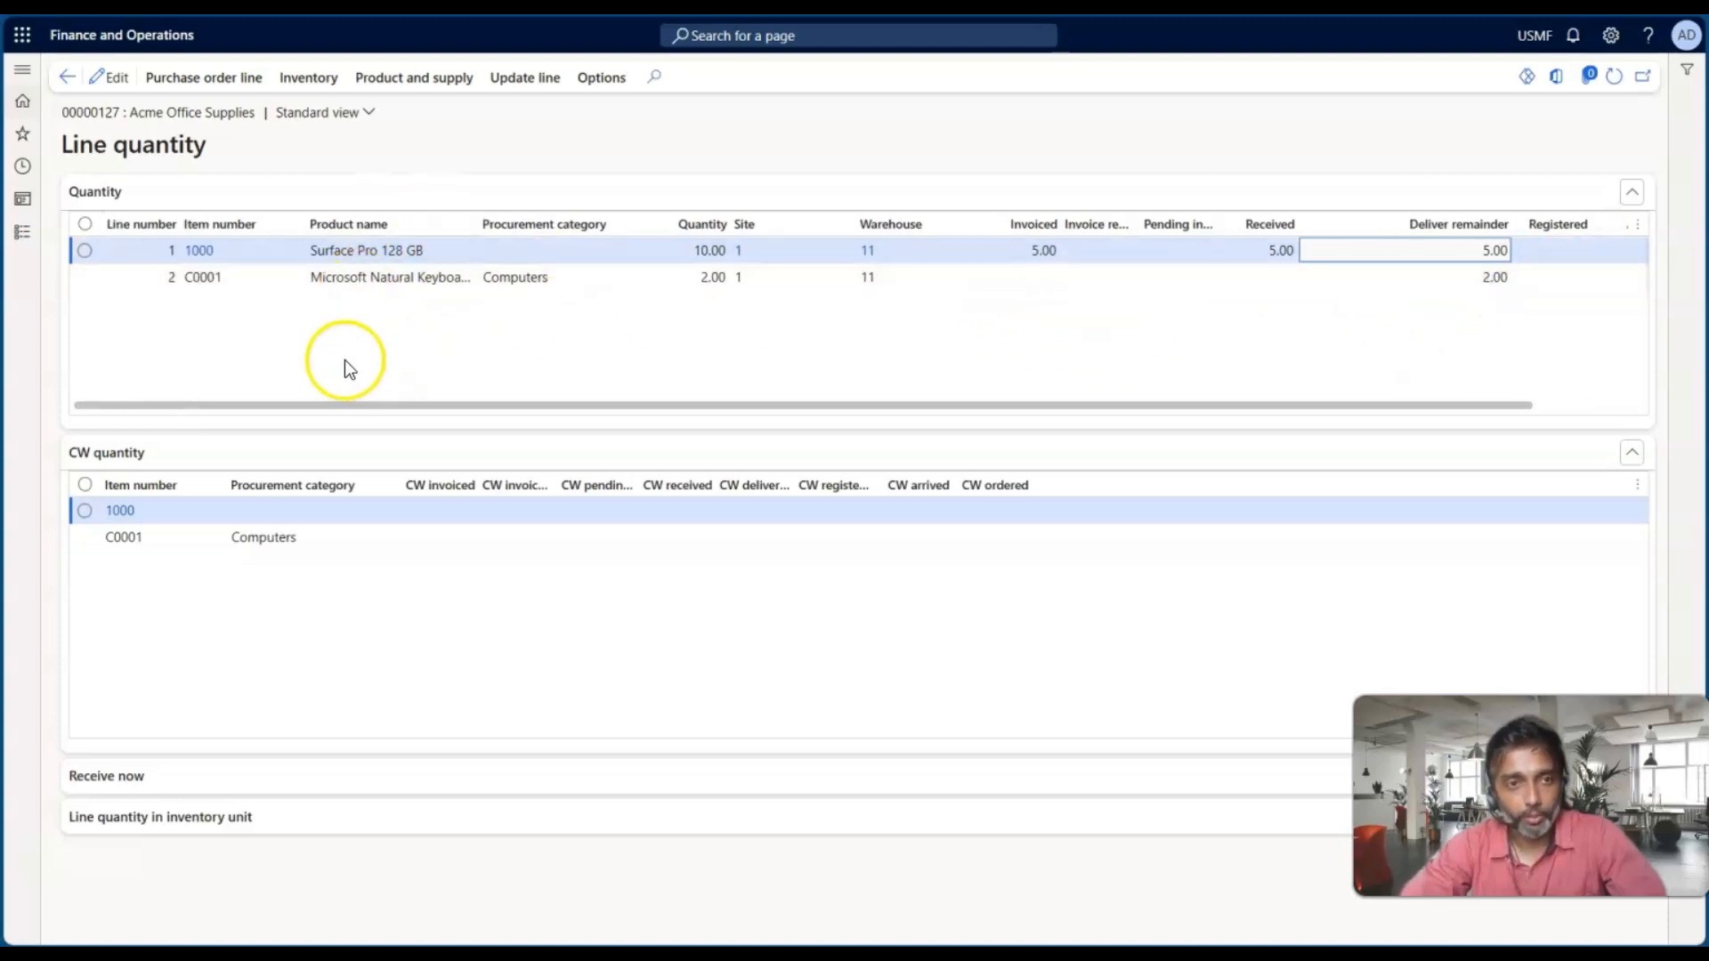
click(66, 80)
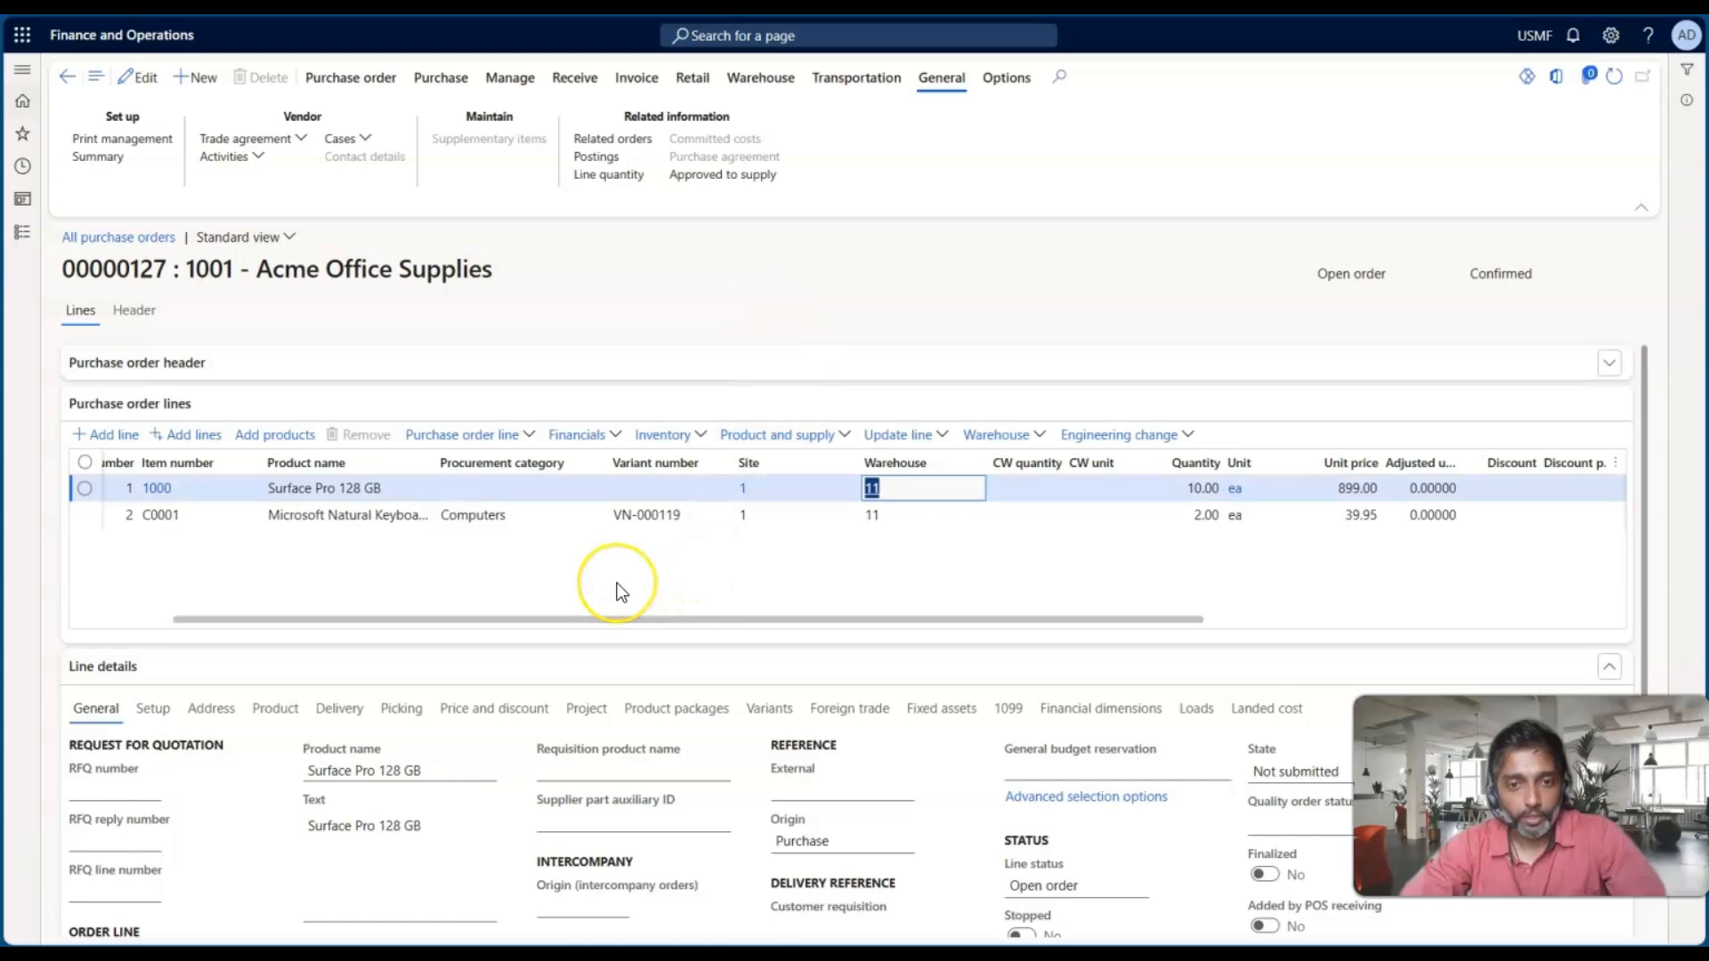
key(alt+Tab)
key(alt+Tab)
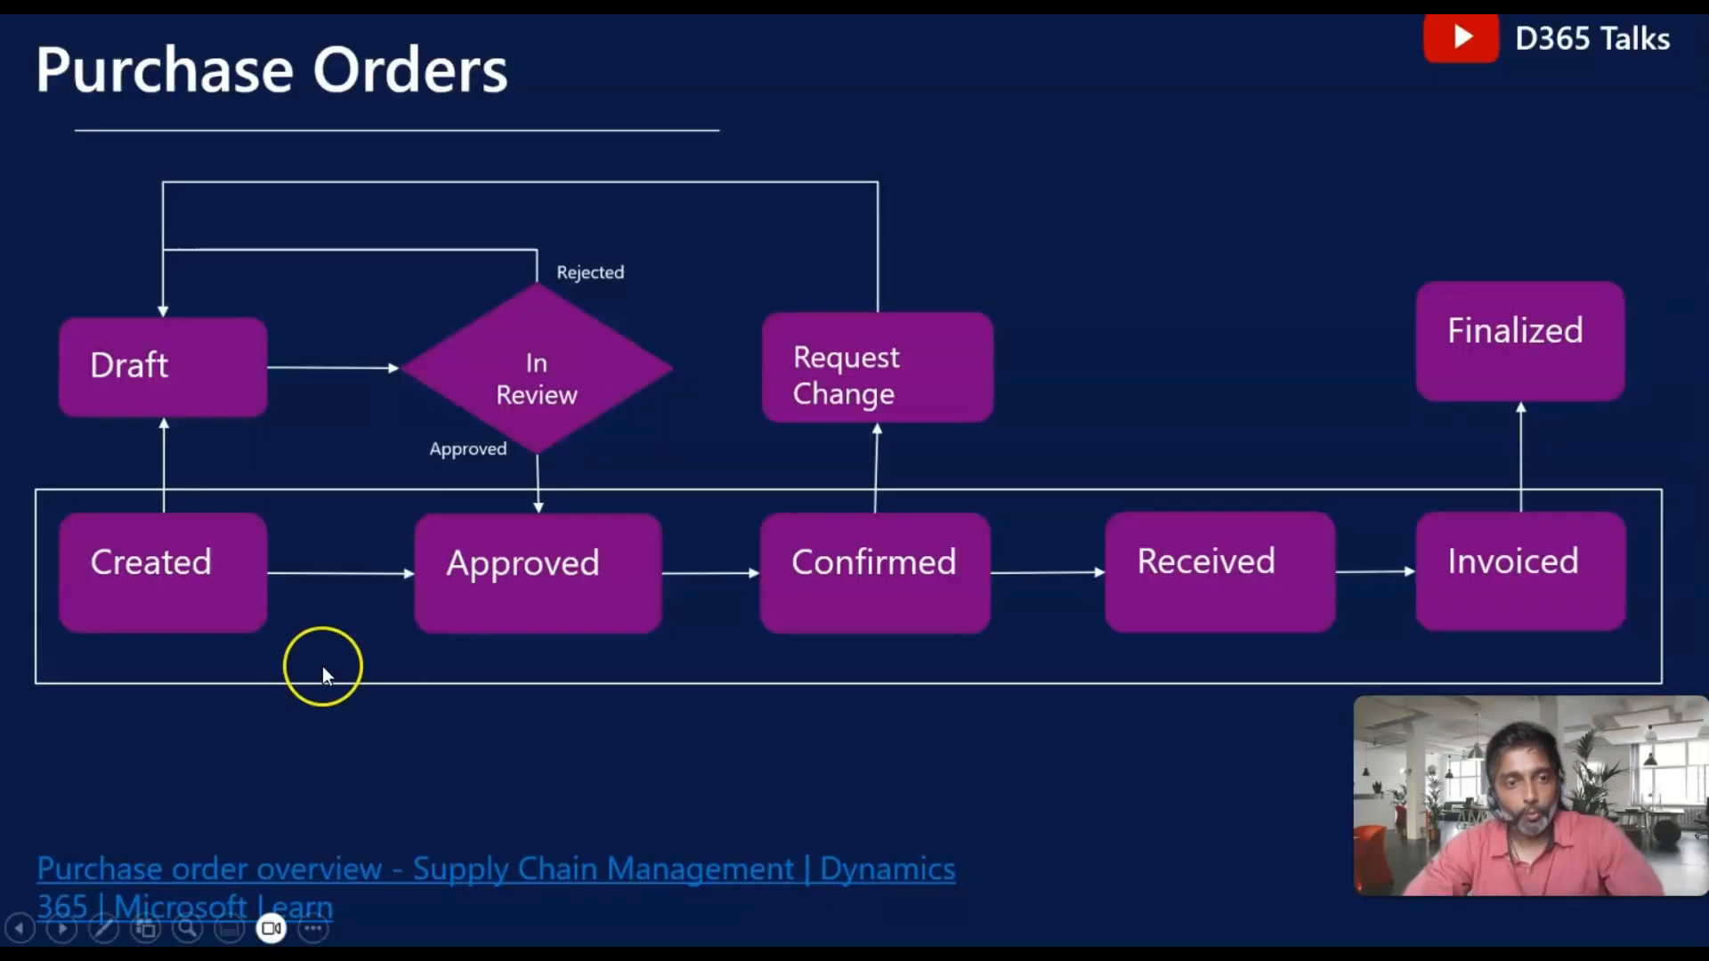